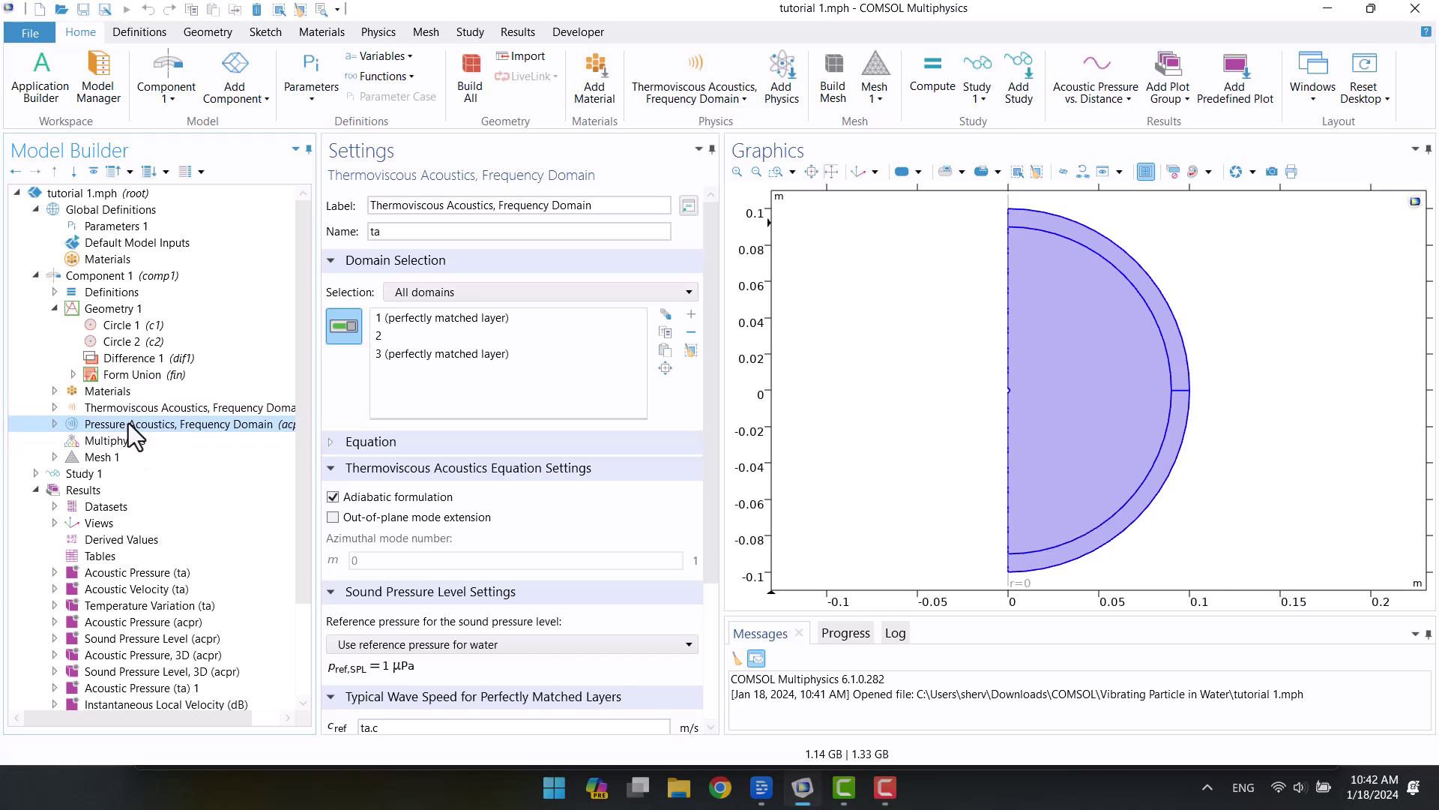
Step: View the finished model's Acoustic Pressure (ta), Acoustic Velocity (ta) and Acoustic Pressure vs. Distance plots
left_click(107, 573)
left_click(104, 589)
scroll(101, 588, "down", 3)
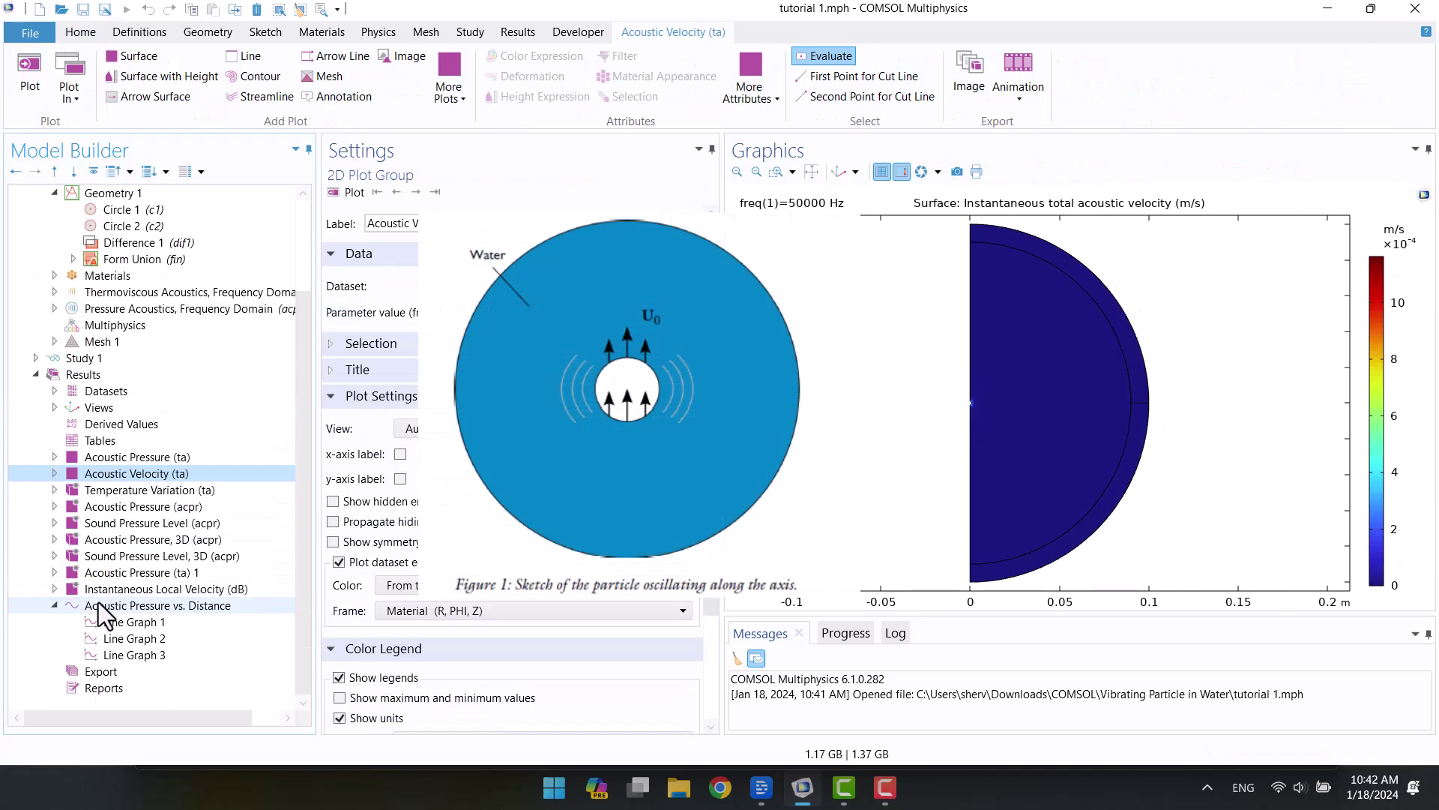
left_click(98, 603)
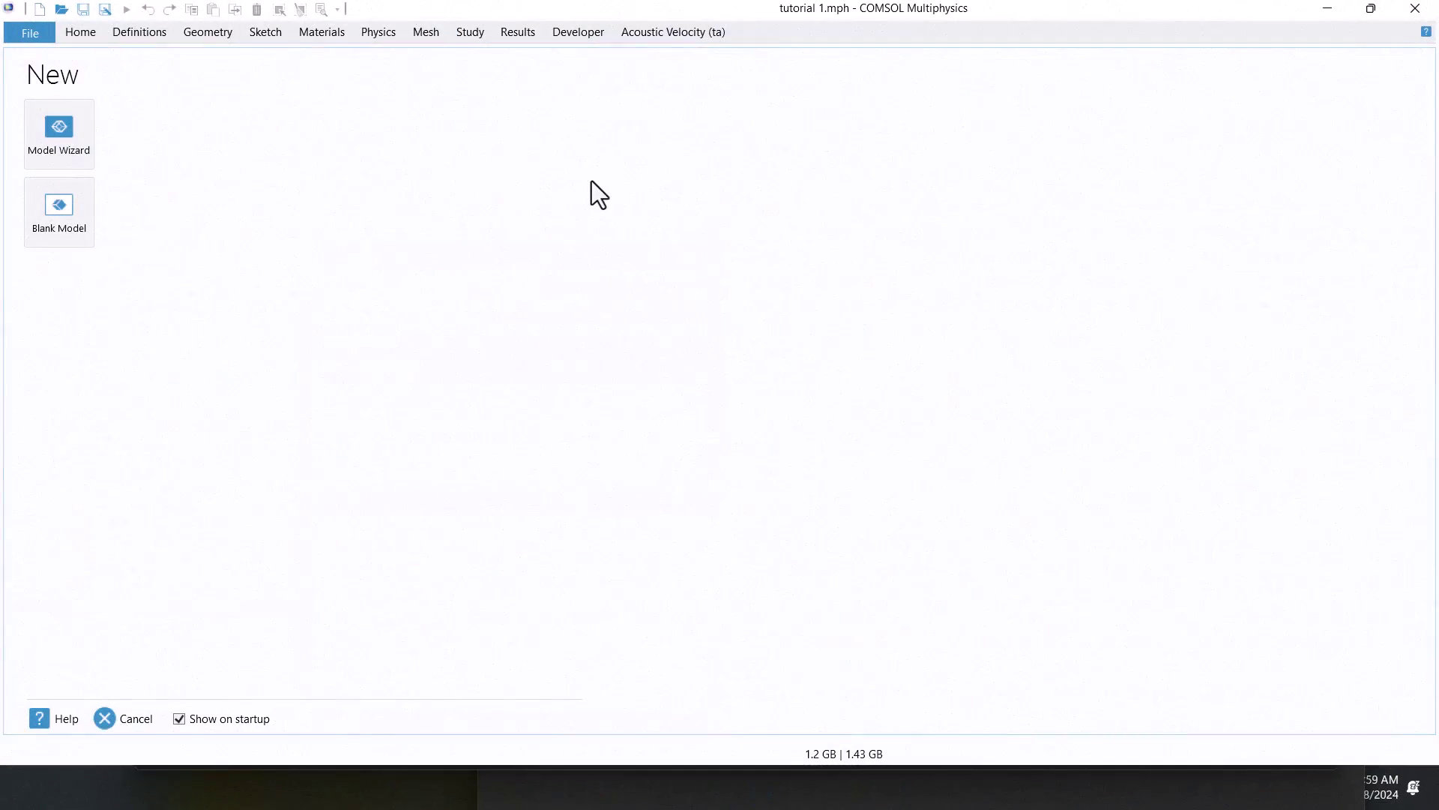
Step: Start a new 2D axisymmetric model with the Model Wizard and add the Thermoviscous Acoustics, Frequency Domain interface
left_click(60, 145)
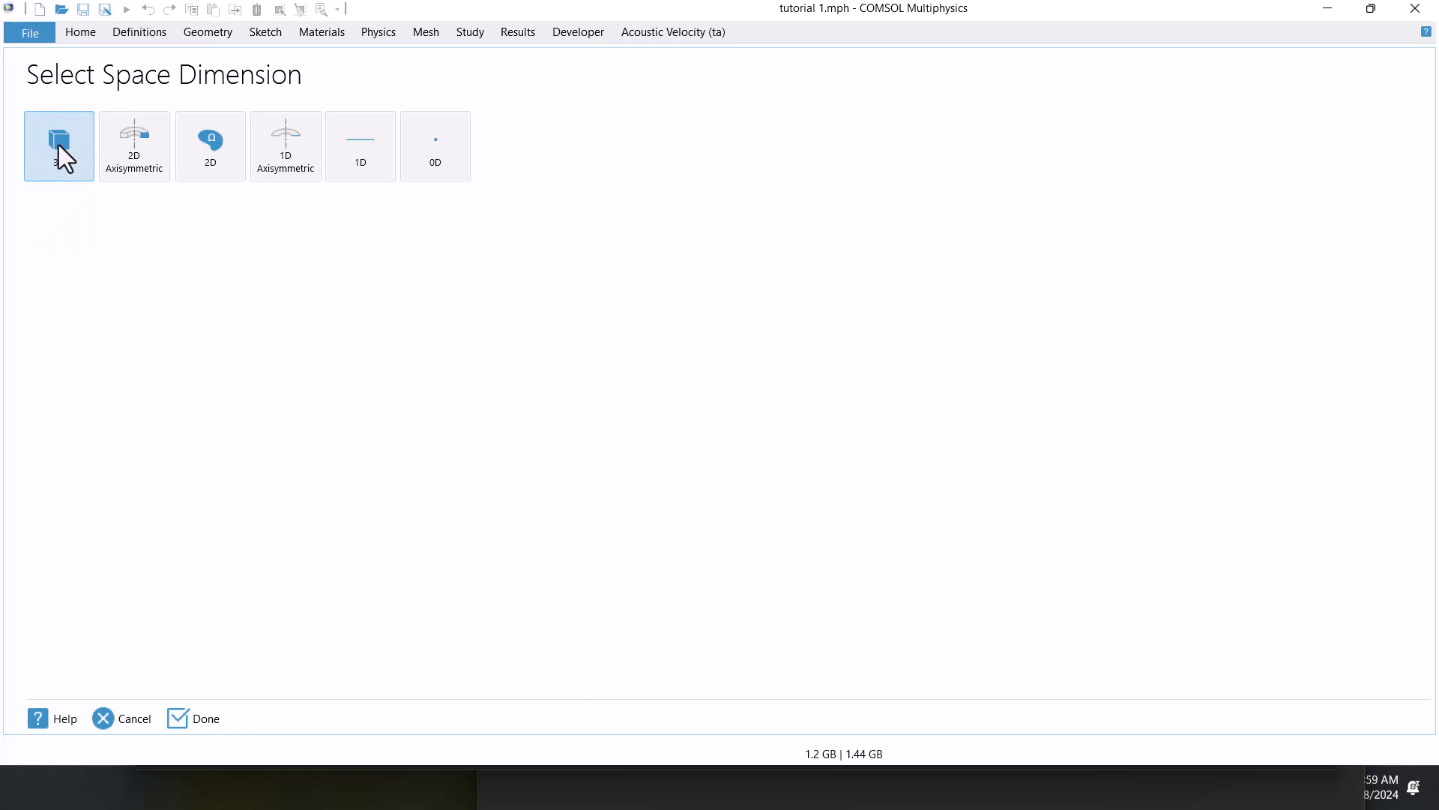
left_click(144, 145)
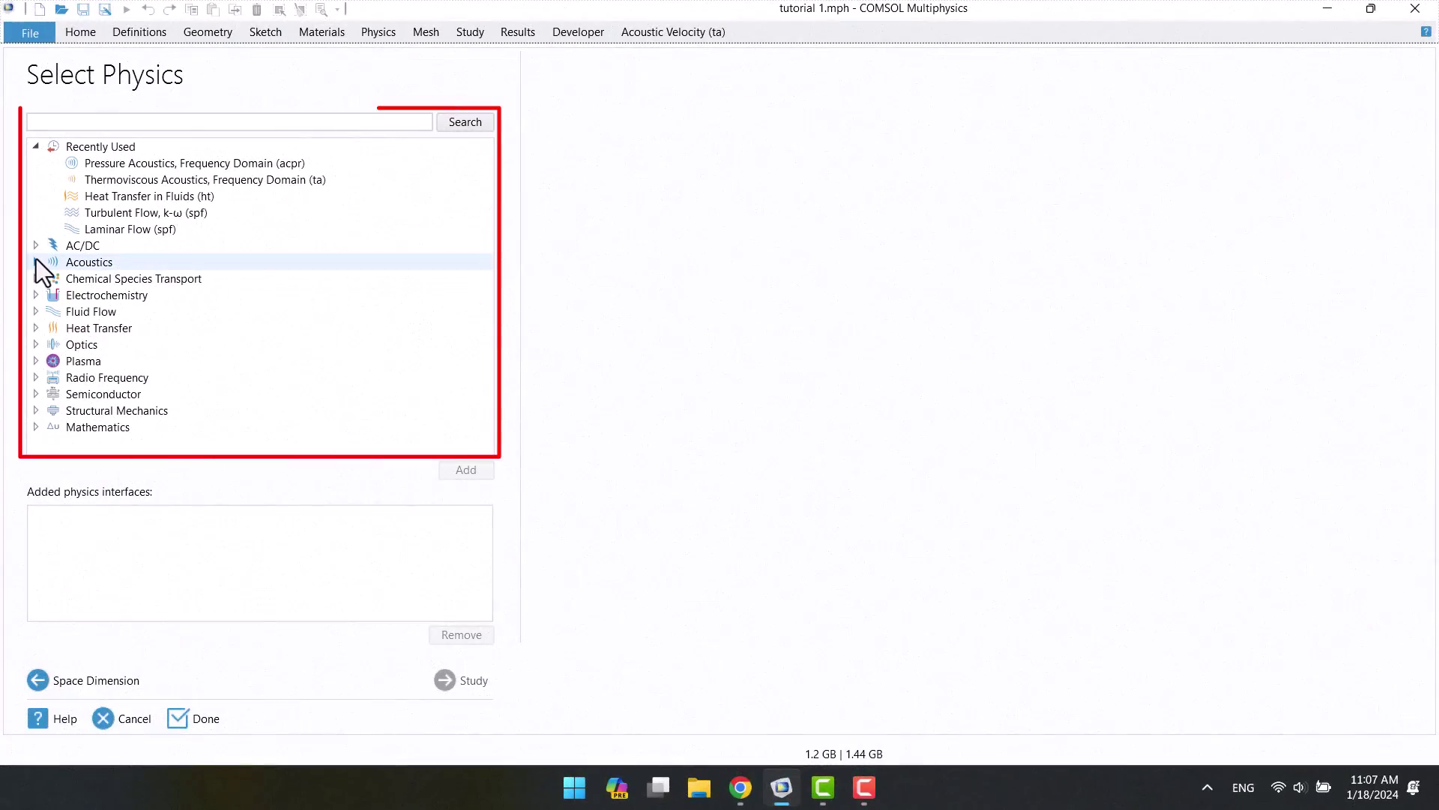
left_click(35, 262)
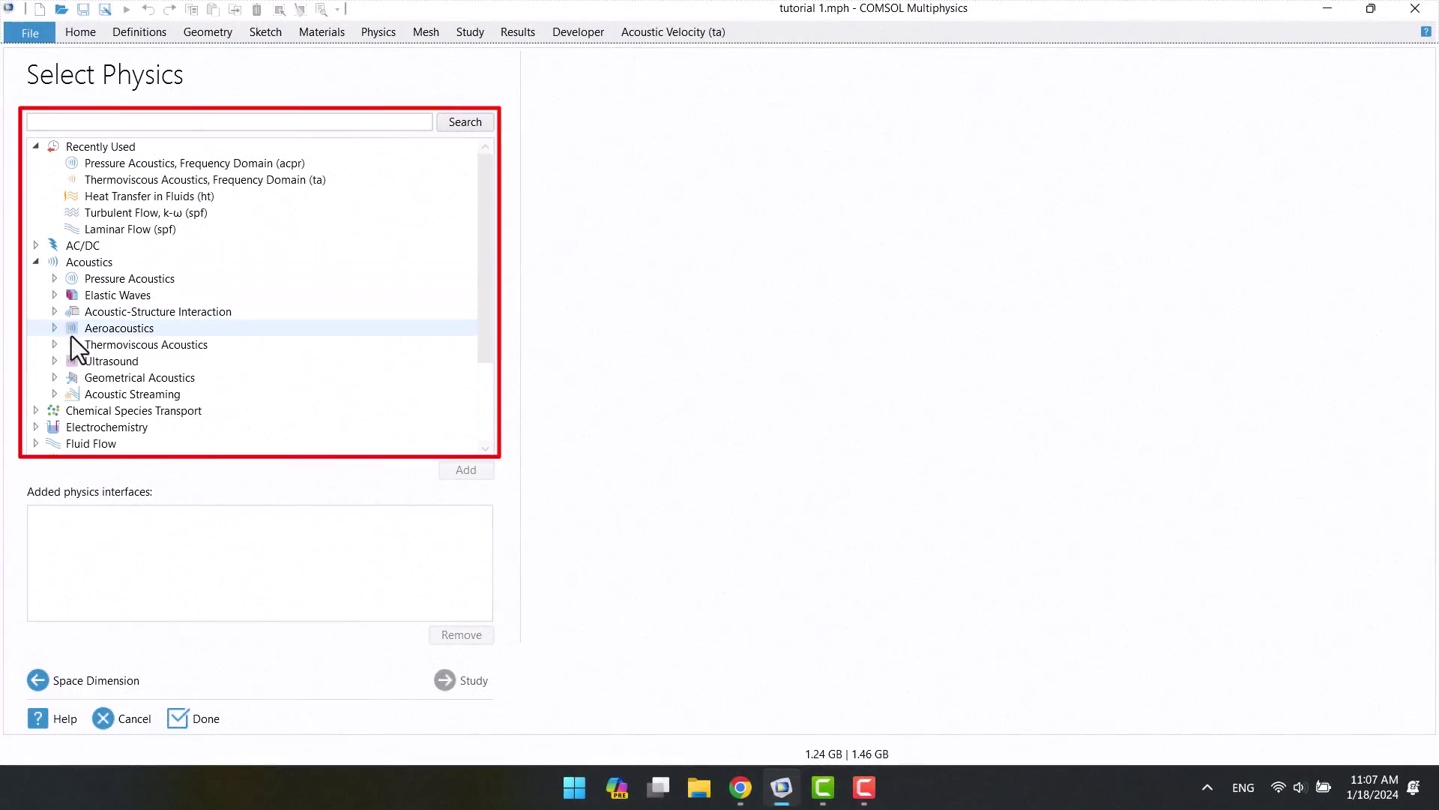
left_click(53, 344)
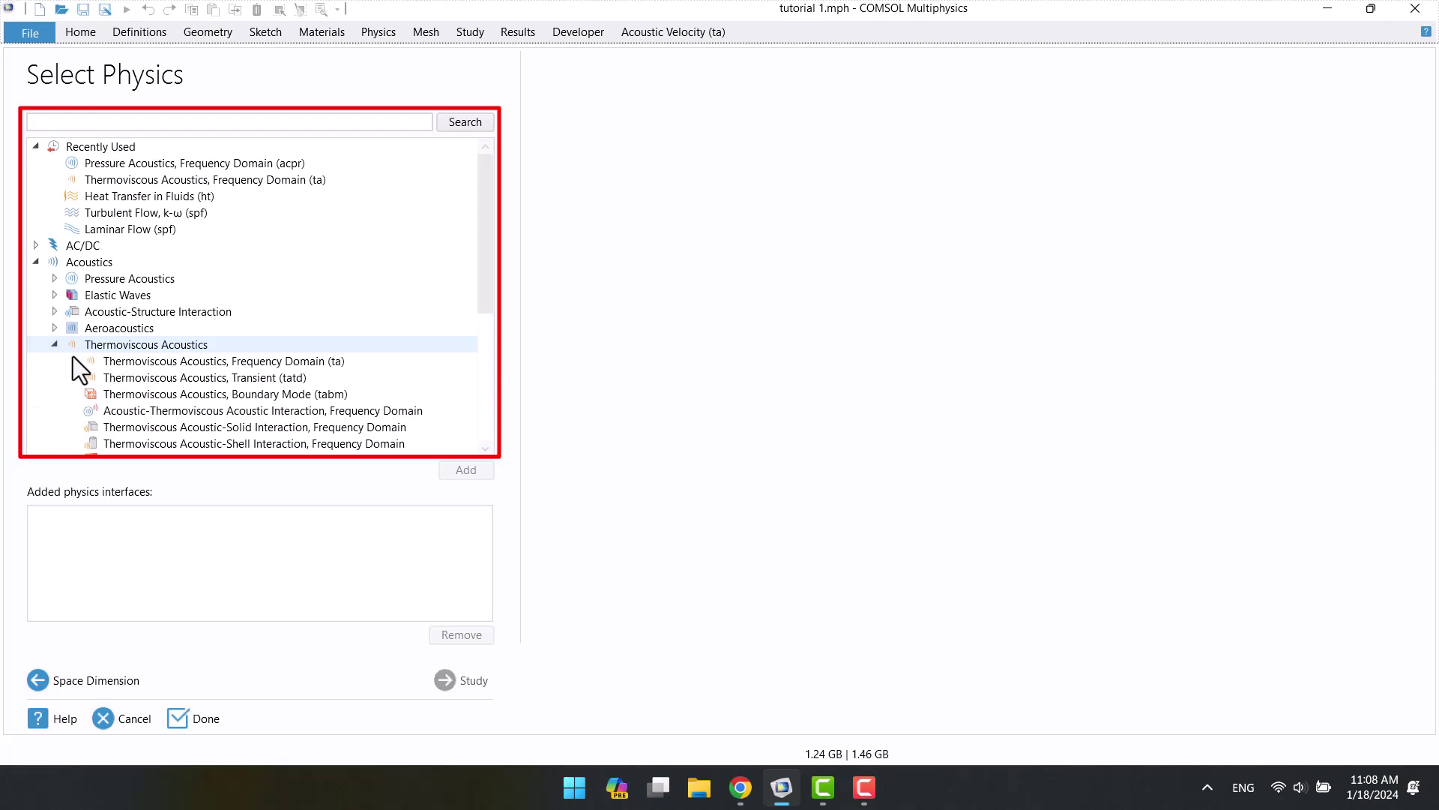
left_click(103, 363)
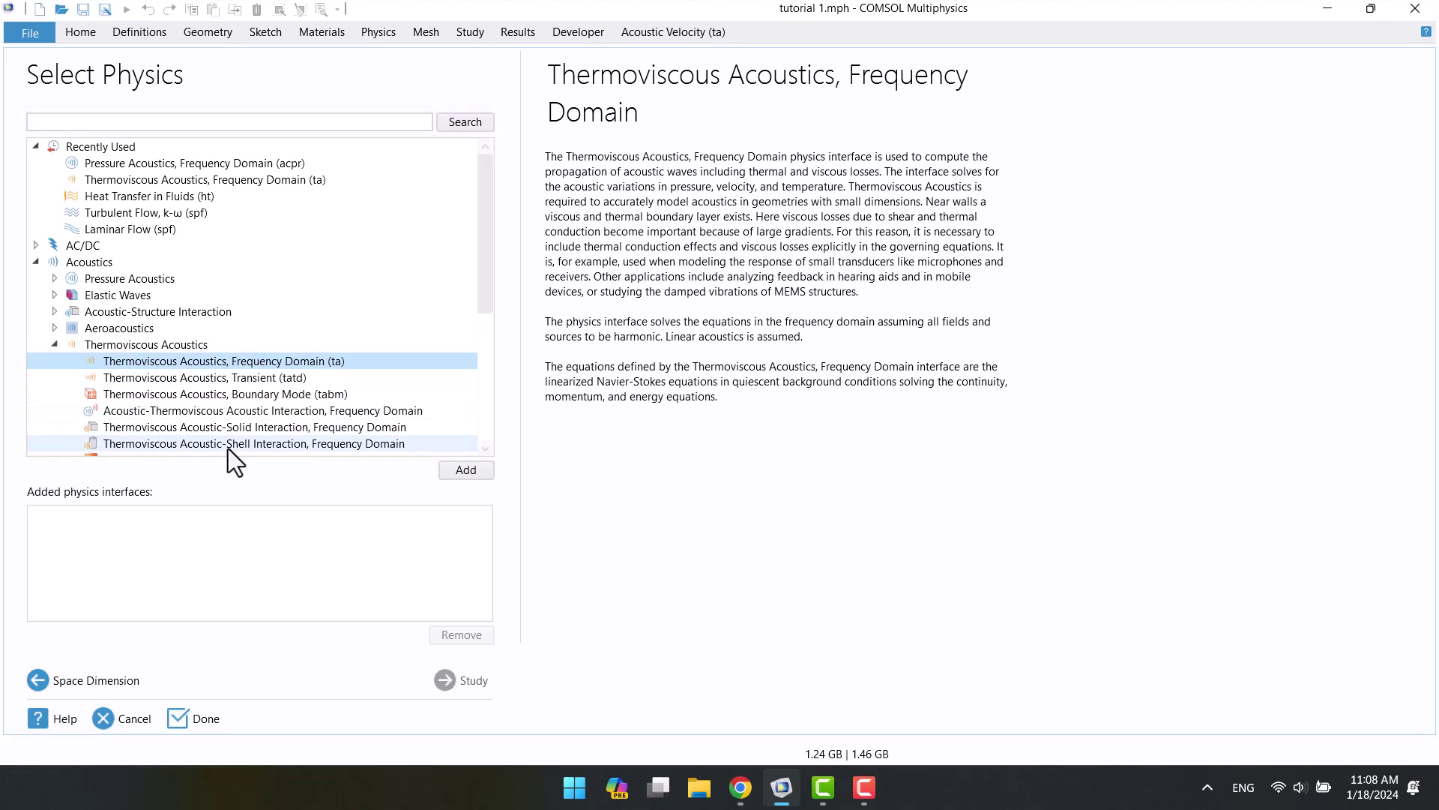
left_click(455, 470)
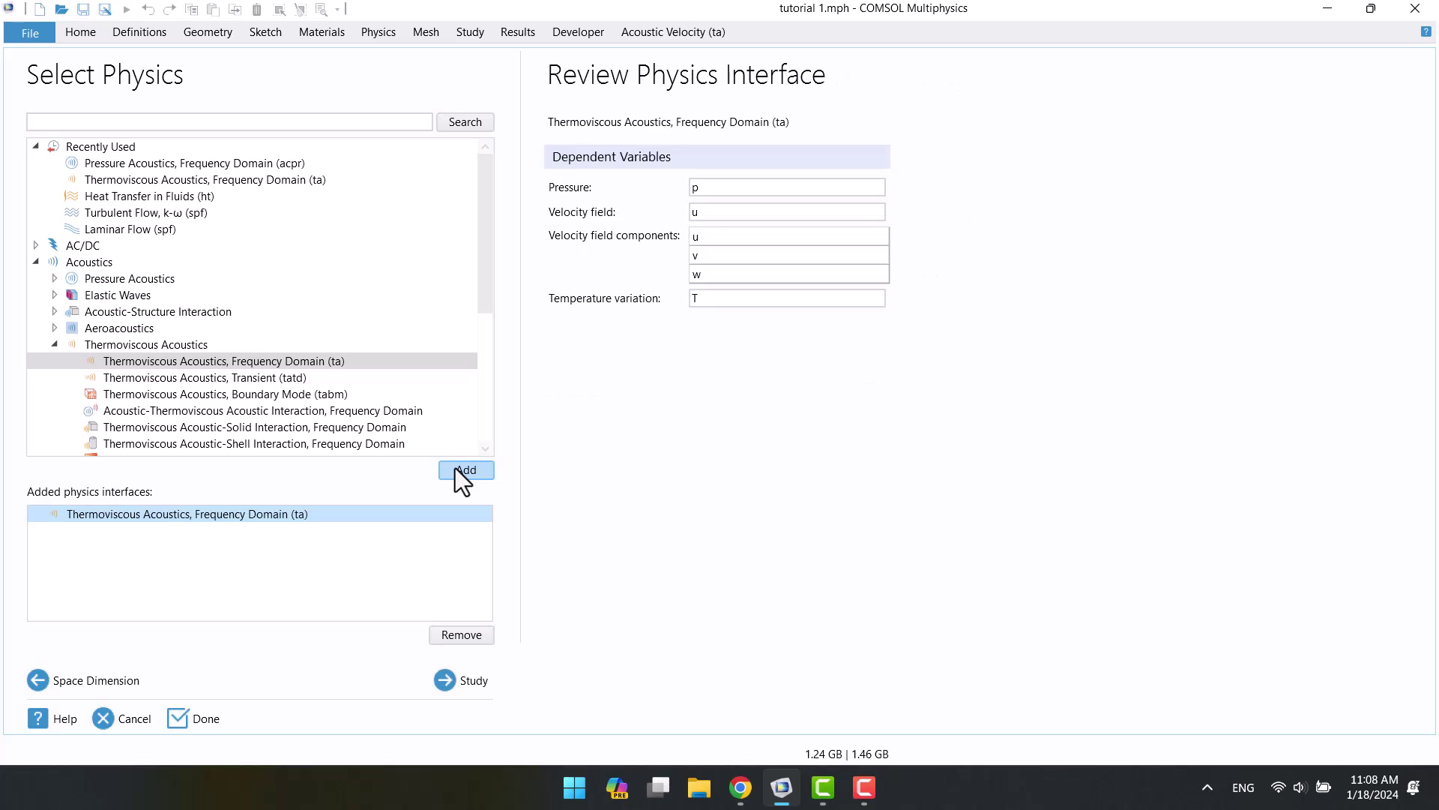
Step: Add a Frequency Domain study and finish the model setup without saving the changes to tutorial 1.mph
left_click(446, 681)
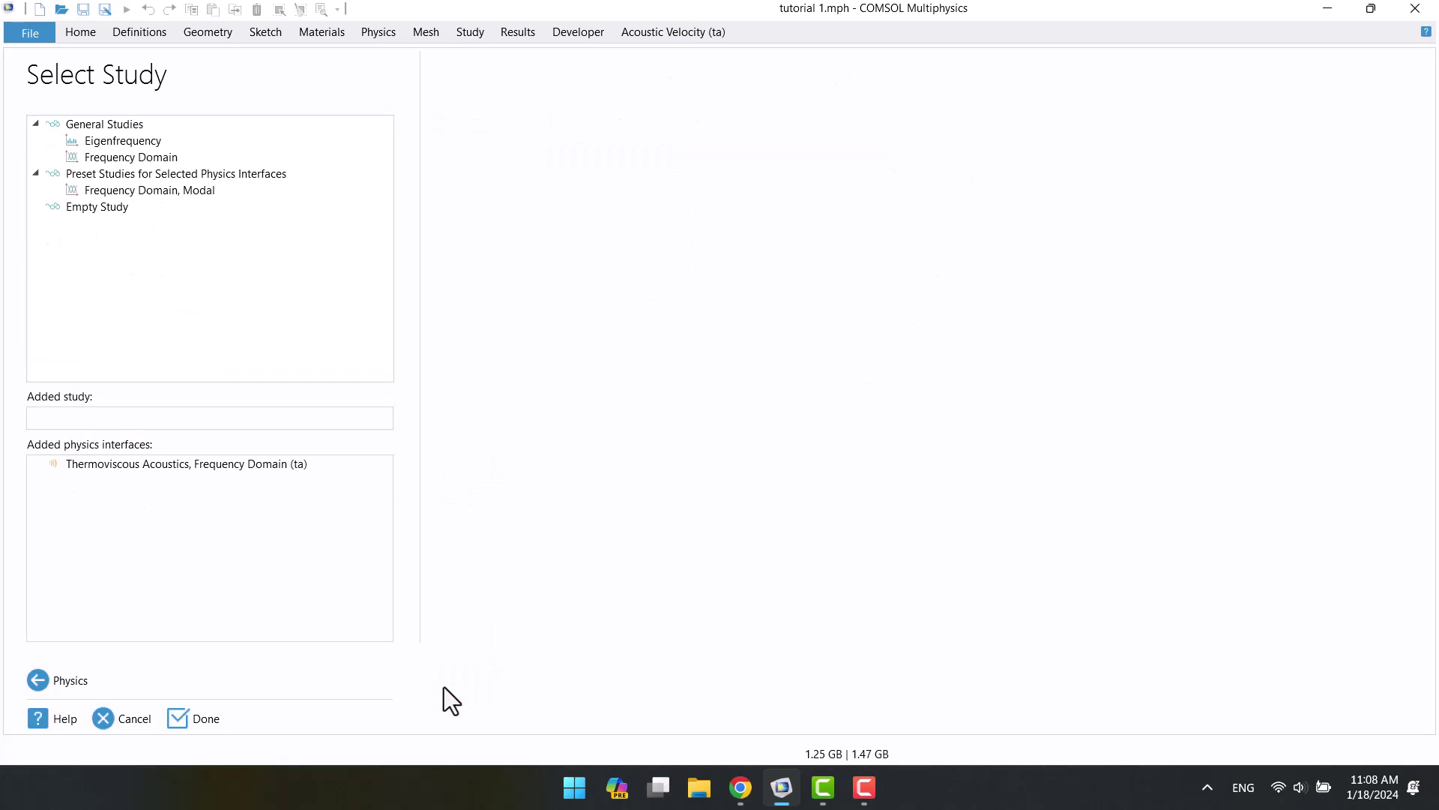
left_click(152, 159)
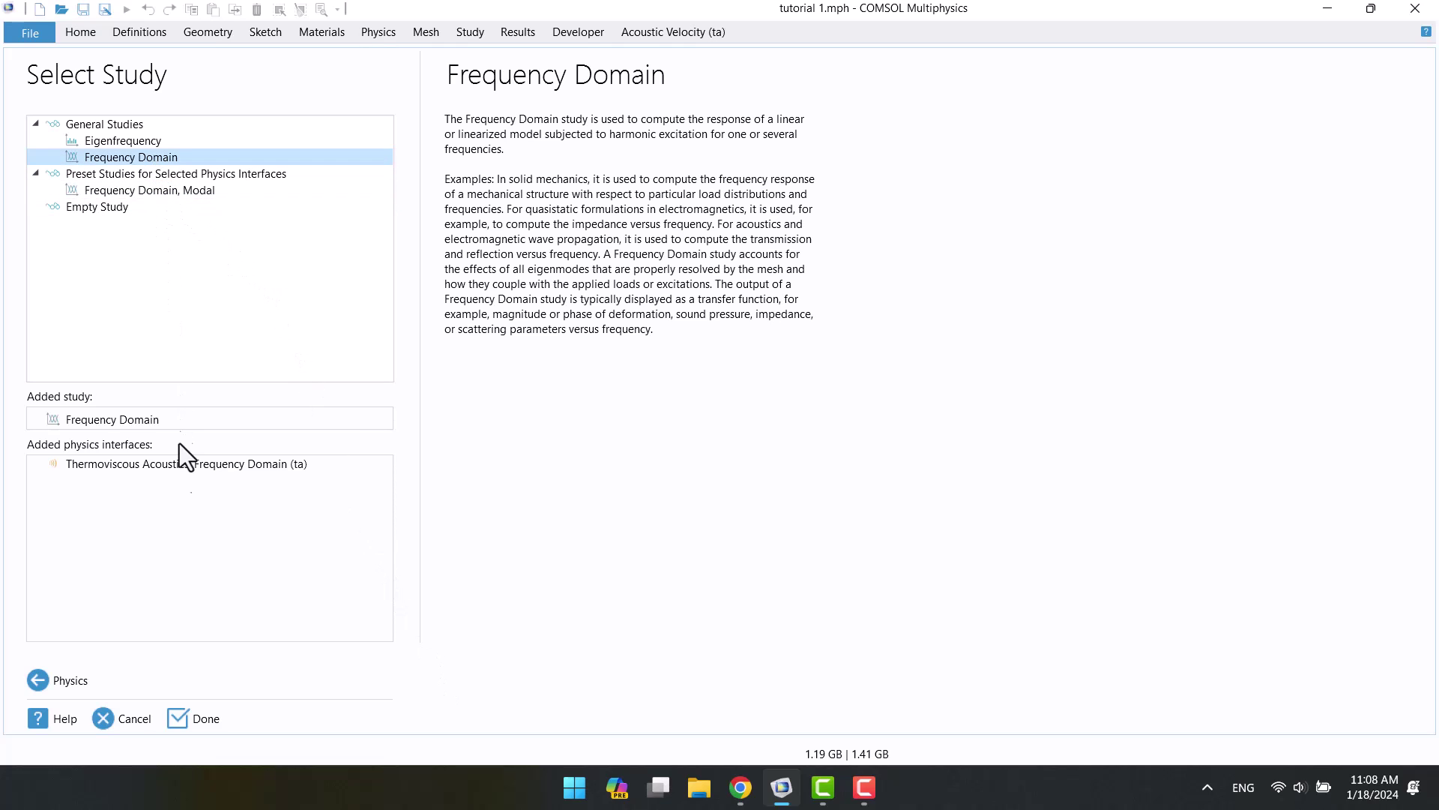
left_click(205, 718)
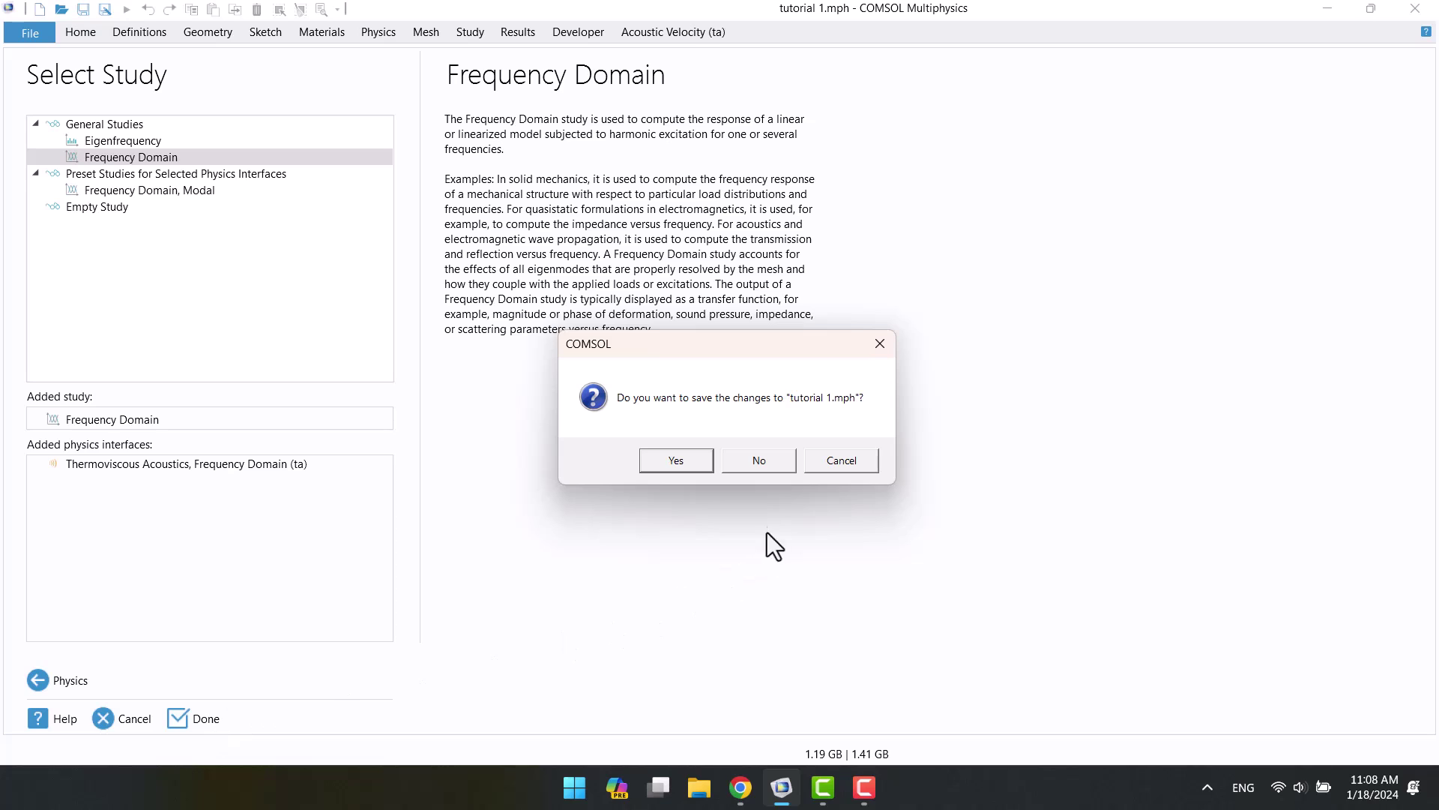
left_click(760, 460)
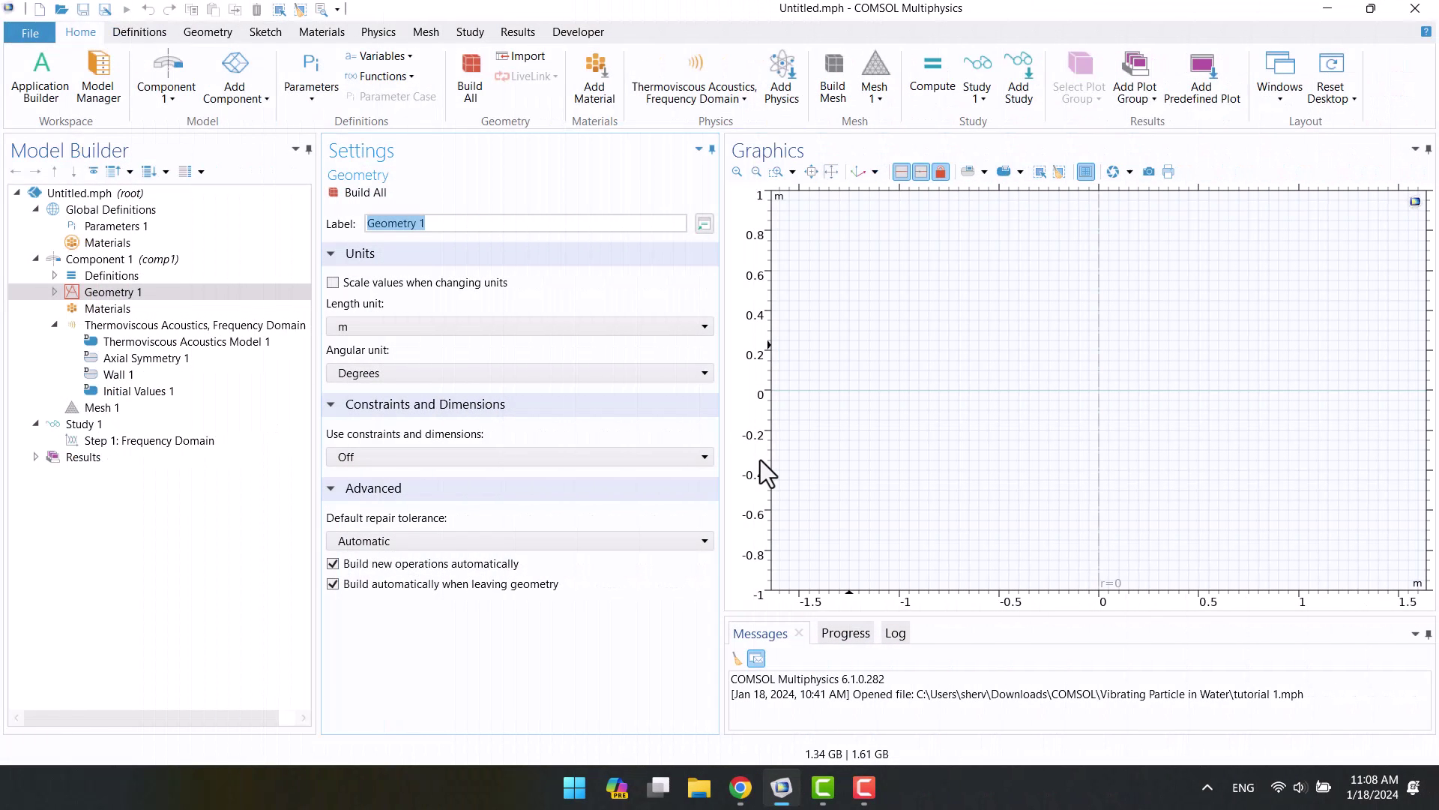
Step: Set the length unit of Geometry 1 to mm
left_click(615, 331)
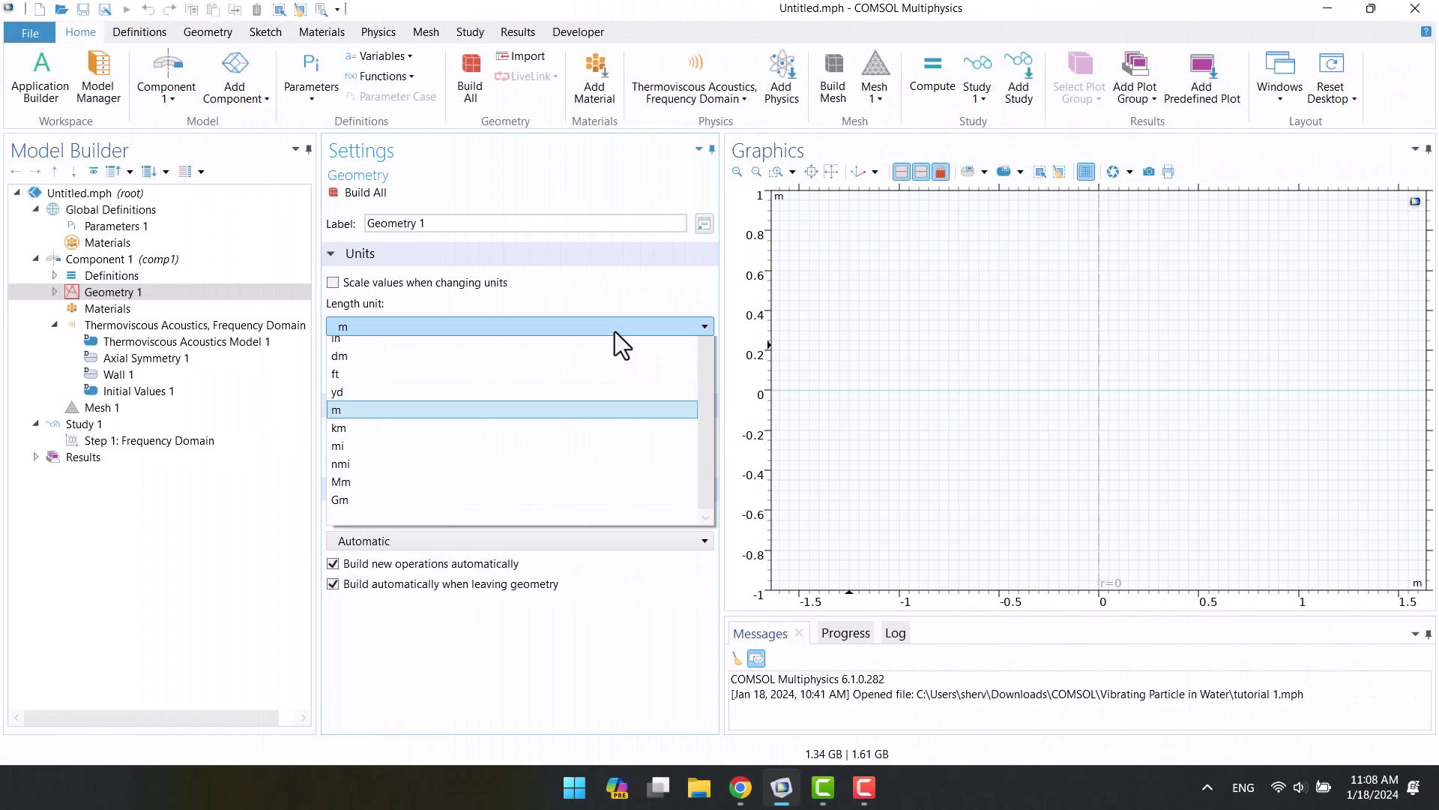
left_click(612, 376)
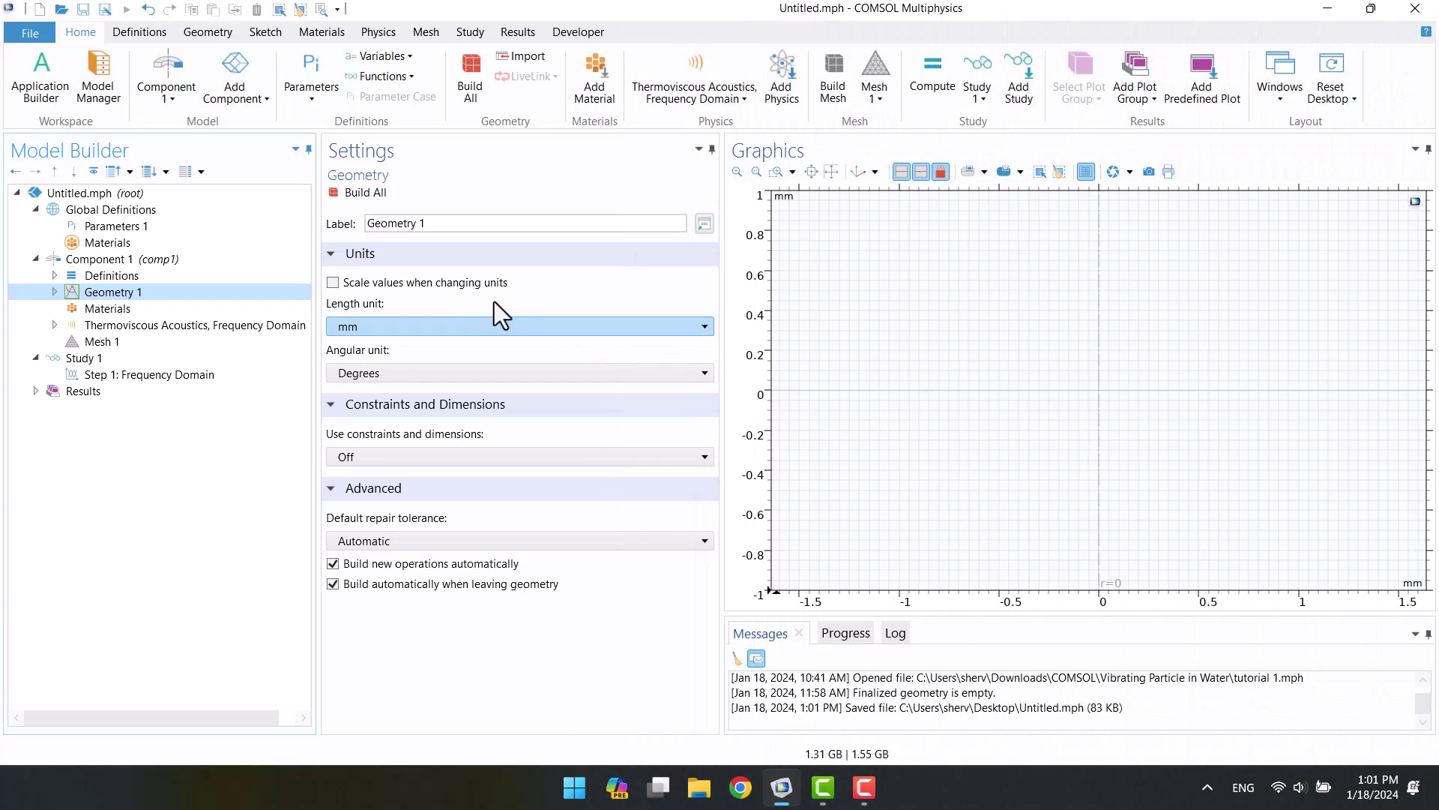
Step: Load the model parameters from a text file into the global Parameters 1 table
right_click(115, 230)
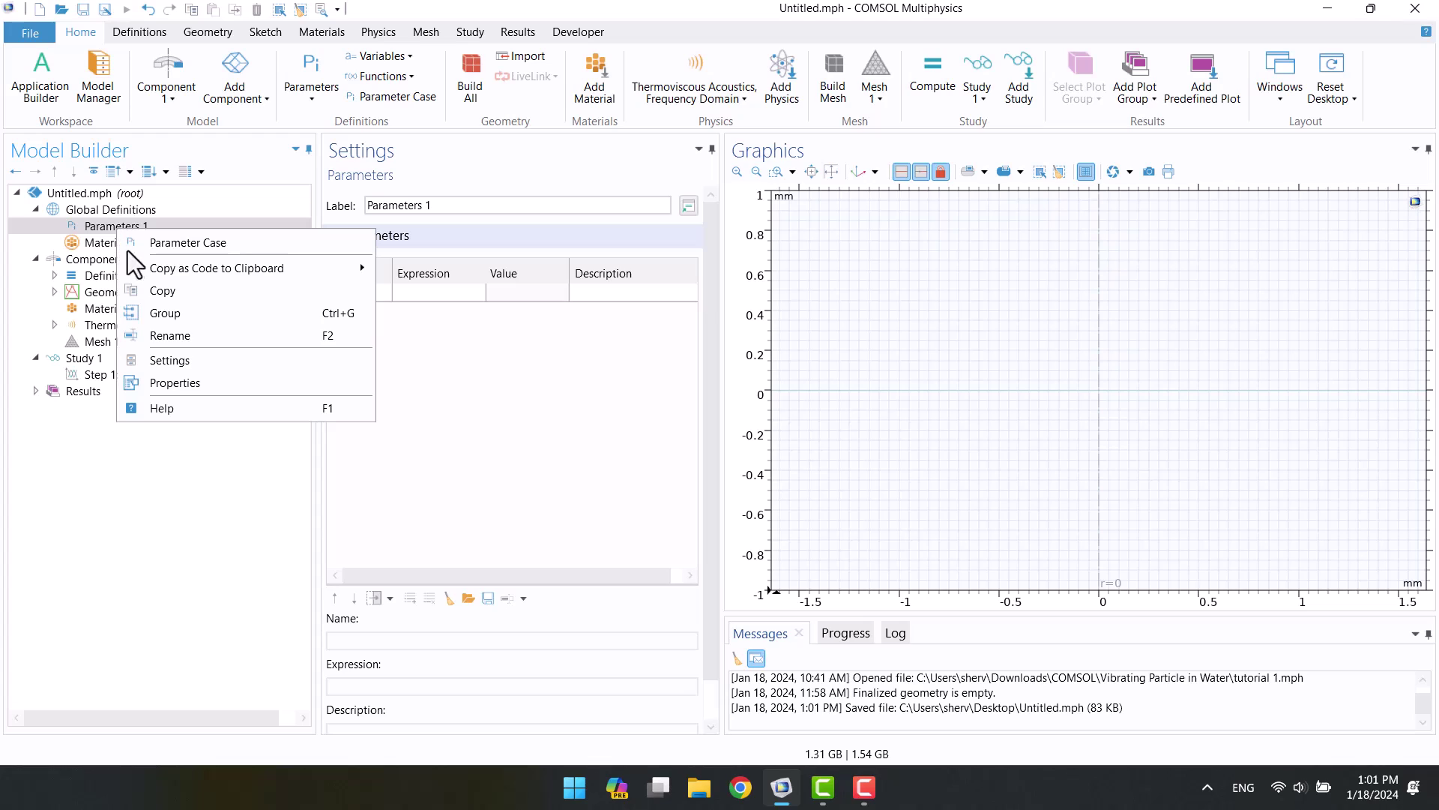
left_click(301, 503)
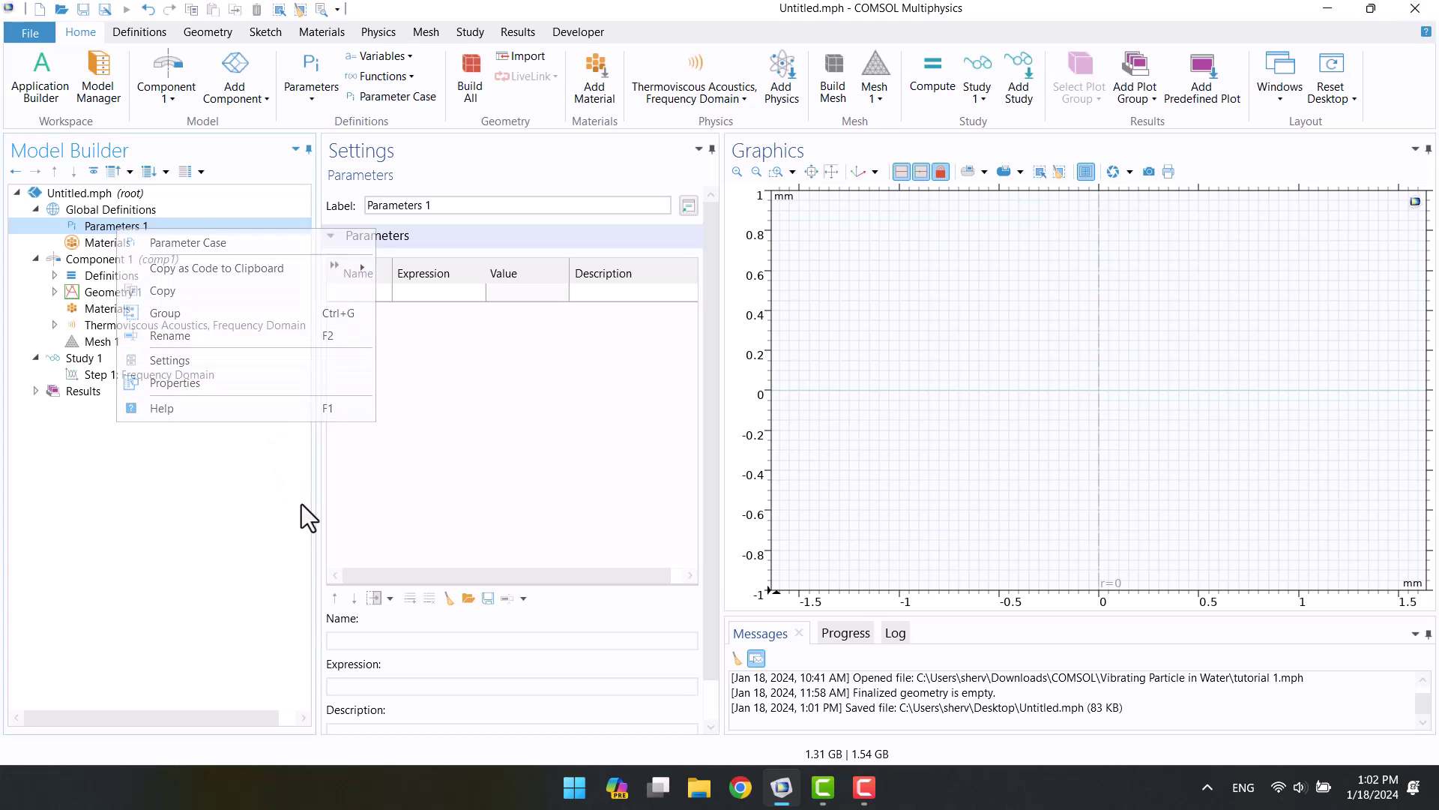
left_click(465, 603)
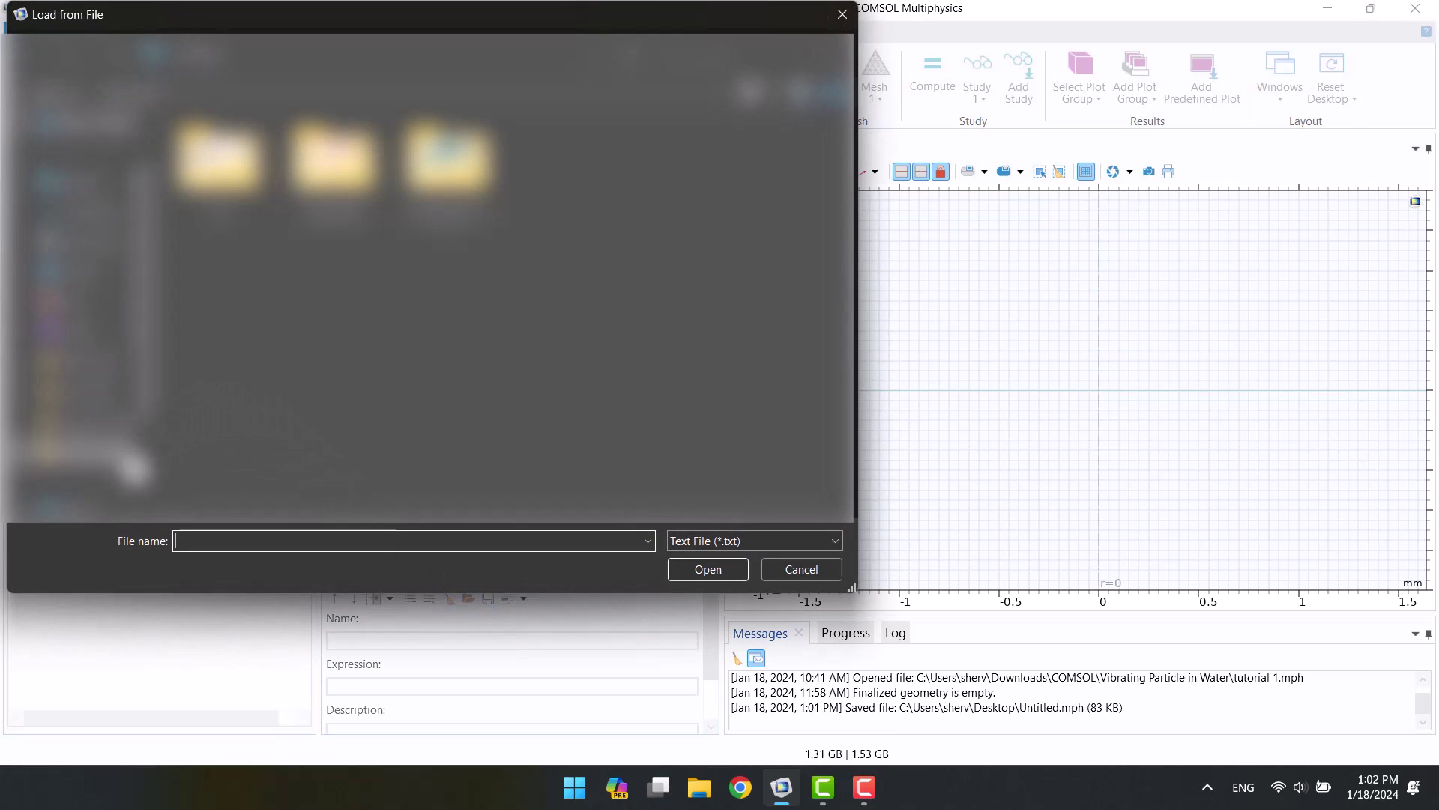
left_click(112, 454)
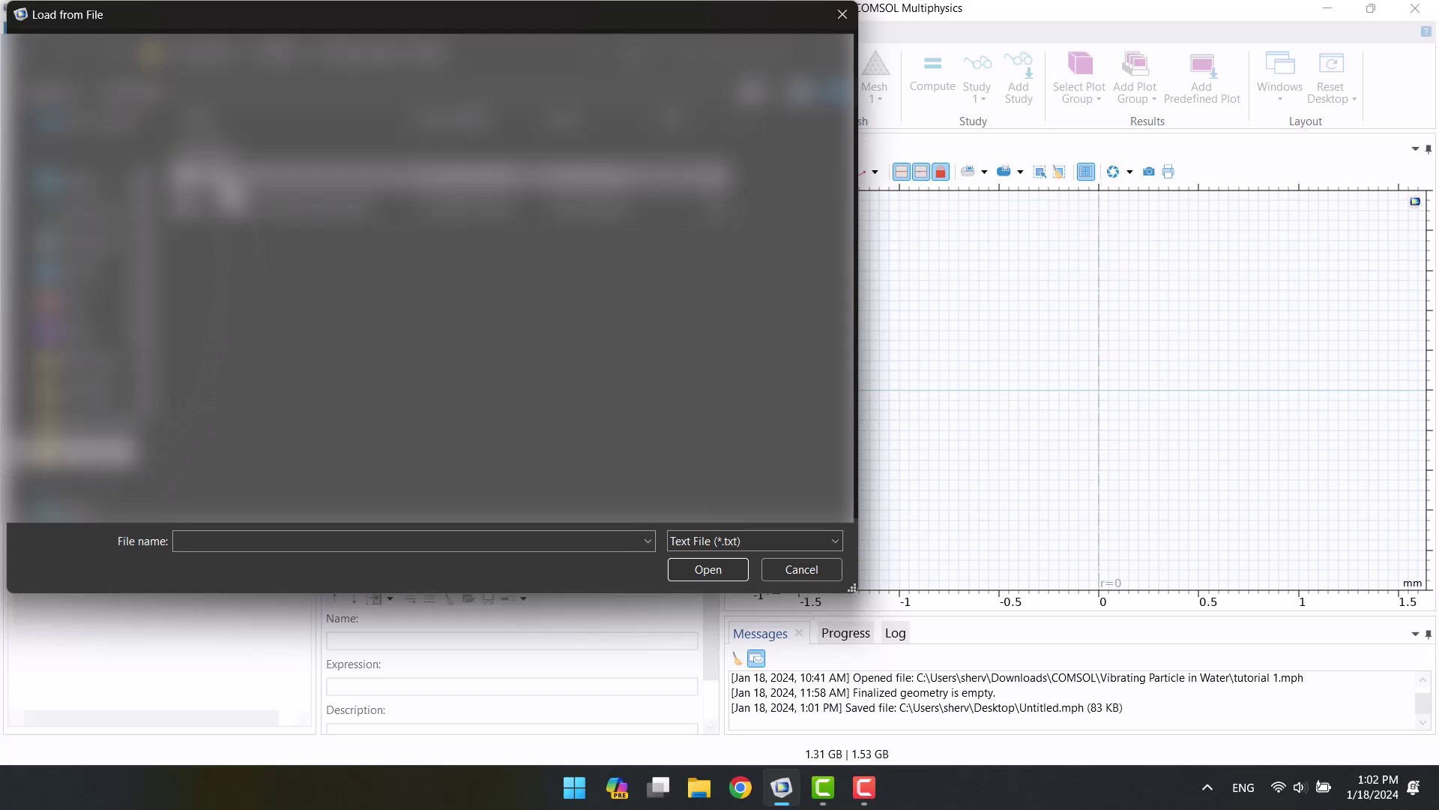
double_click(227, 198)
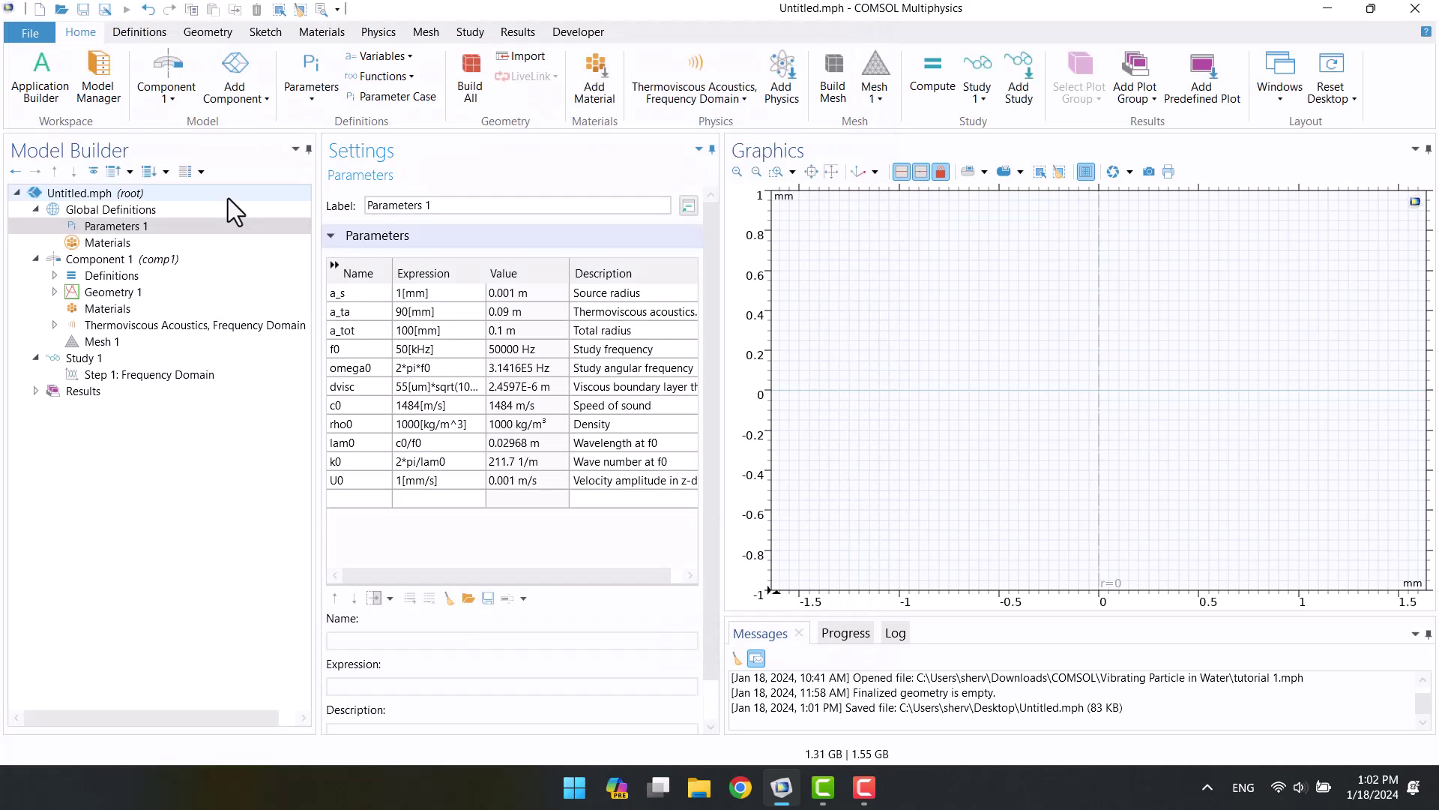
Step: Add a Variables node under the component's Definitions and load its variables from a text file
left_click(55, 275)
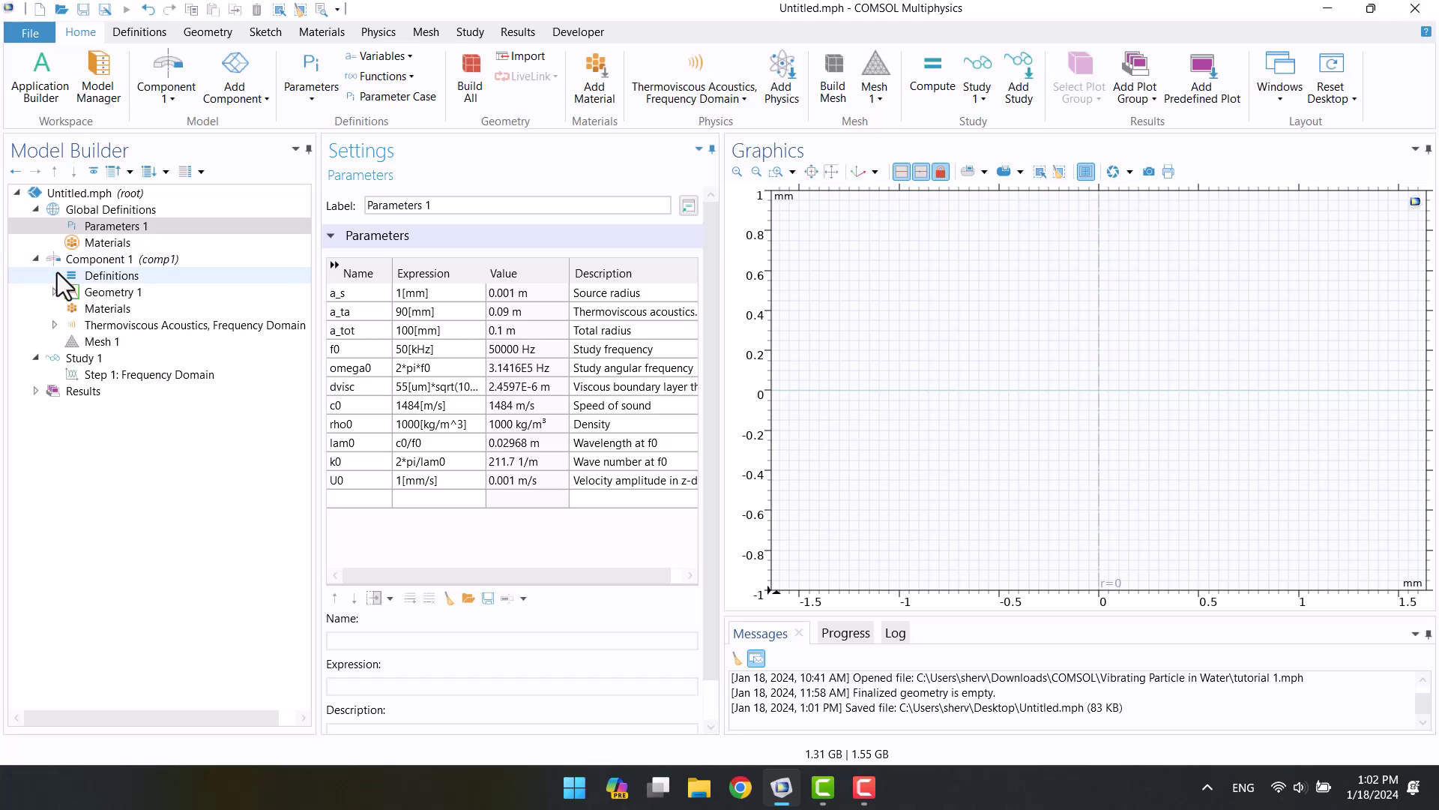
right_click(93, 283)
left_click(106, 298)
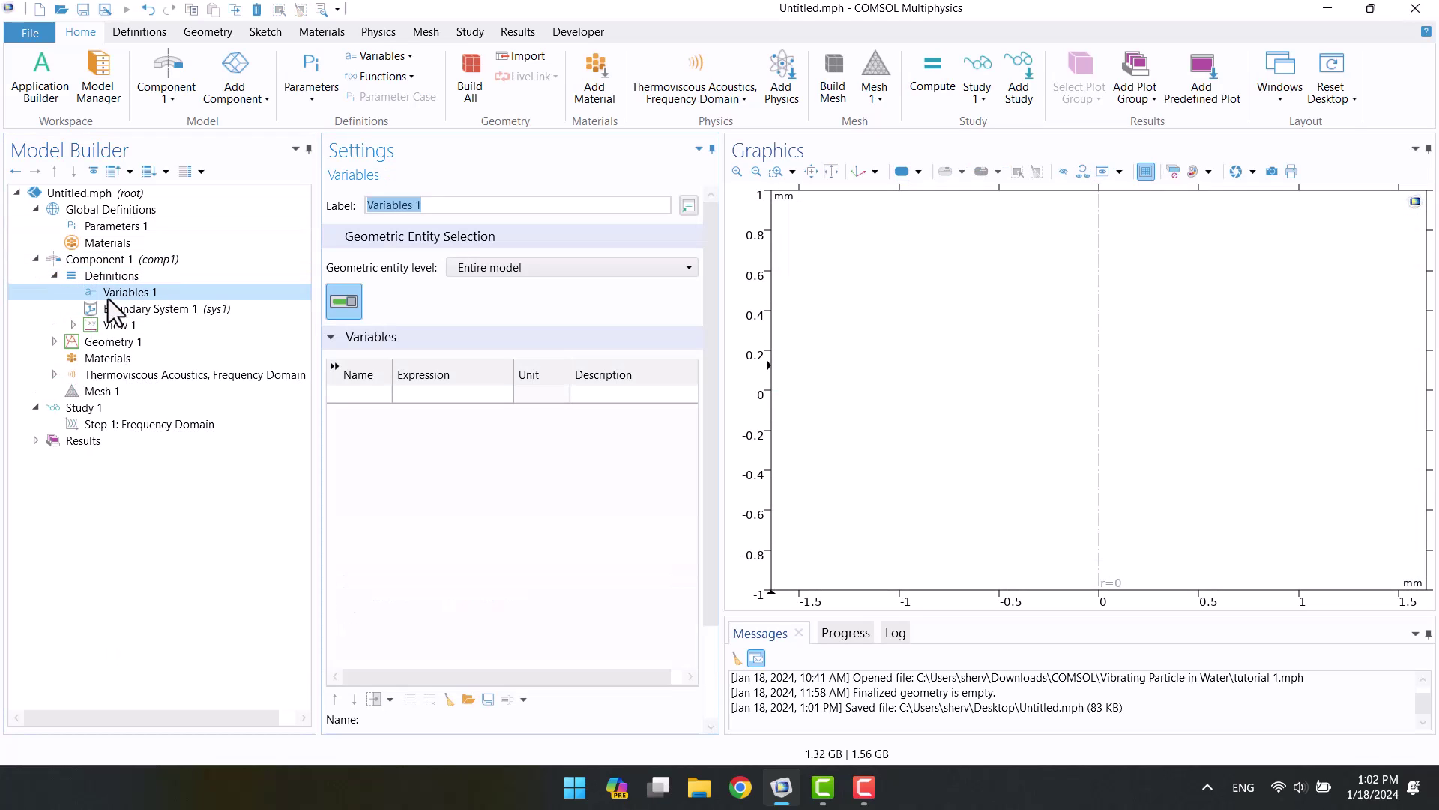
left_click(466, 703)
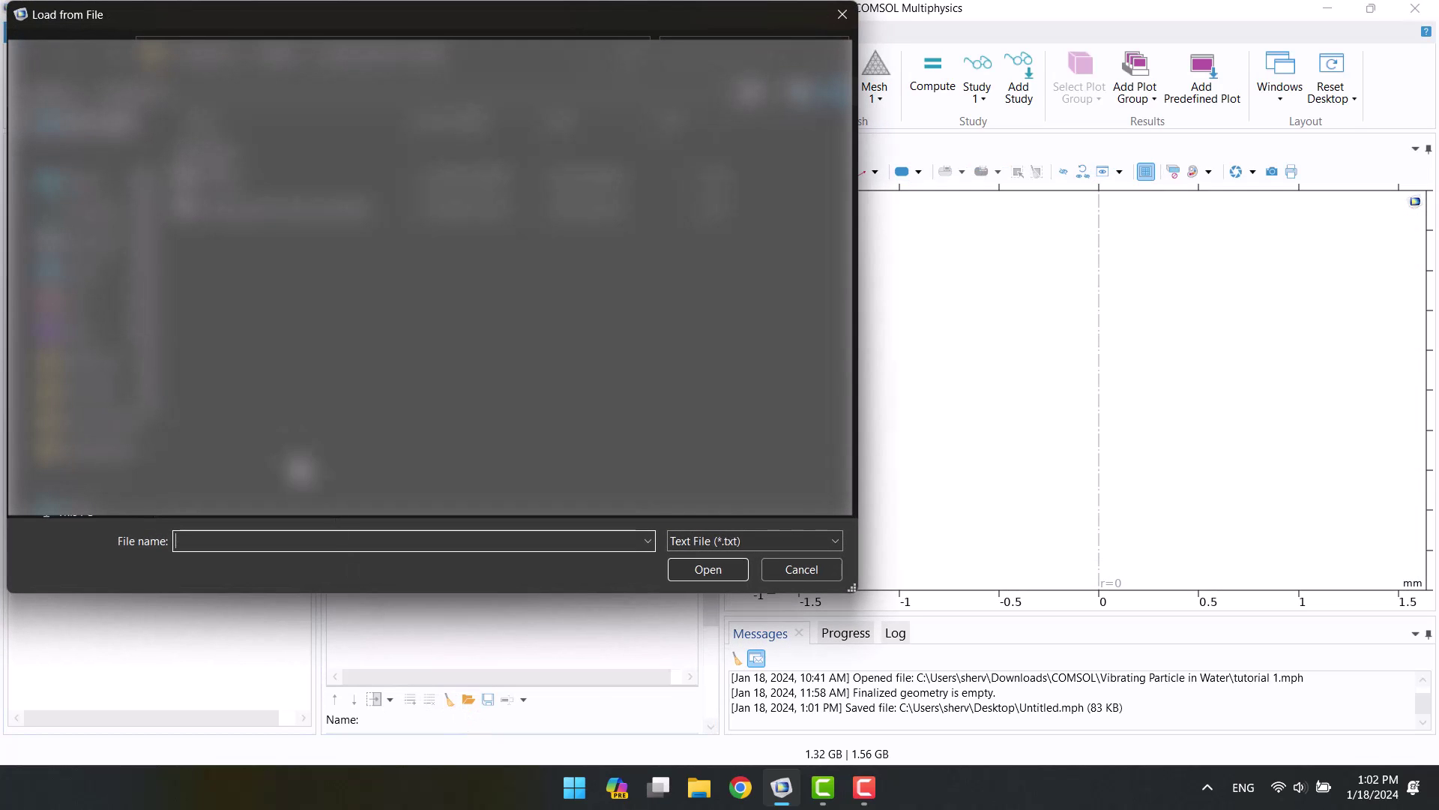
double_click(247, 176)
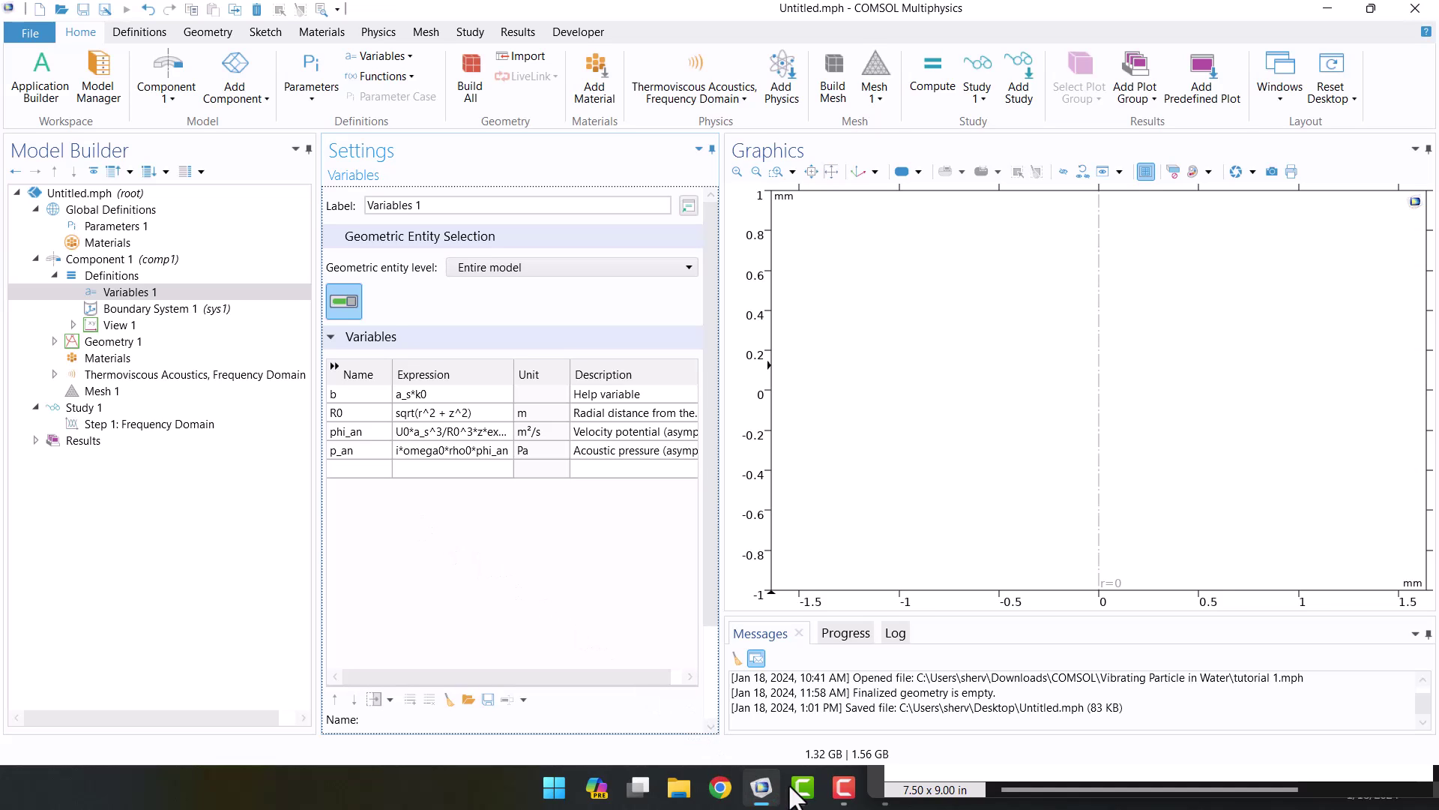
Step: Switch to models.aco.vibrating_particle_water.pdf in Adobe Acrobat and examine the velocity potential and acoustic pressure equations on page 3 at 200%
left_click(879, 796)
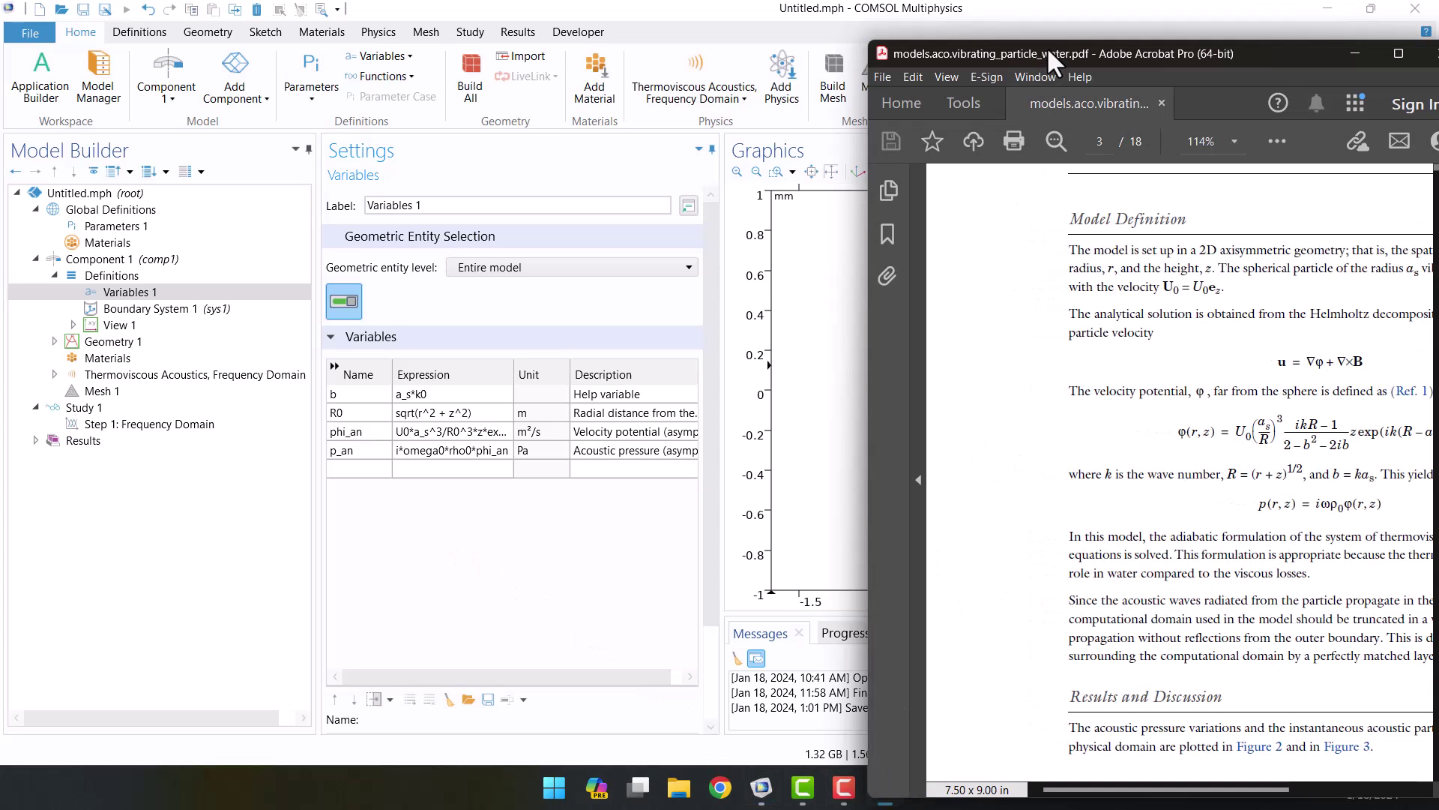
double_click(1046, 46)
scroll(723, 360, "up", 3, "ctrl")
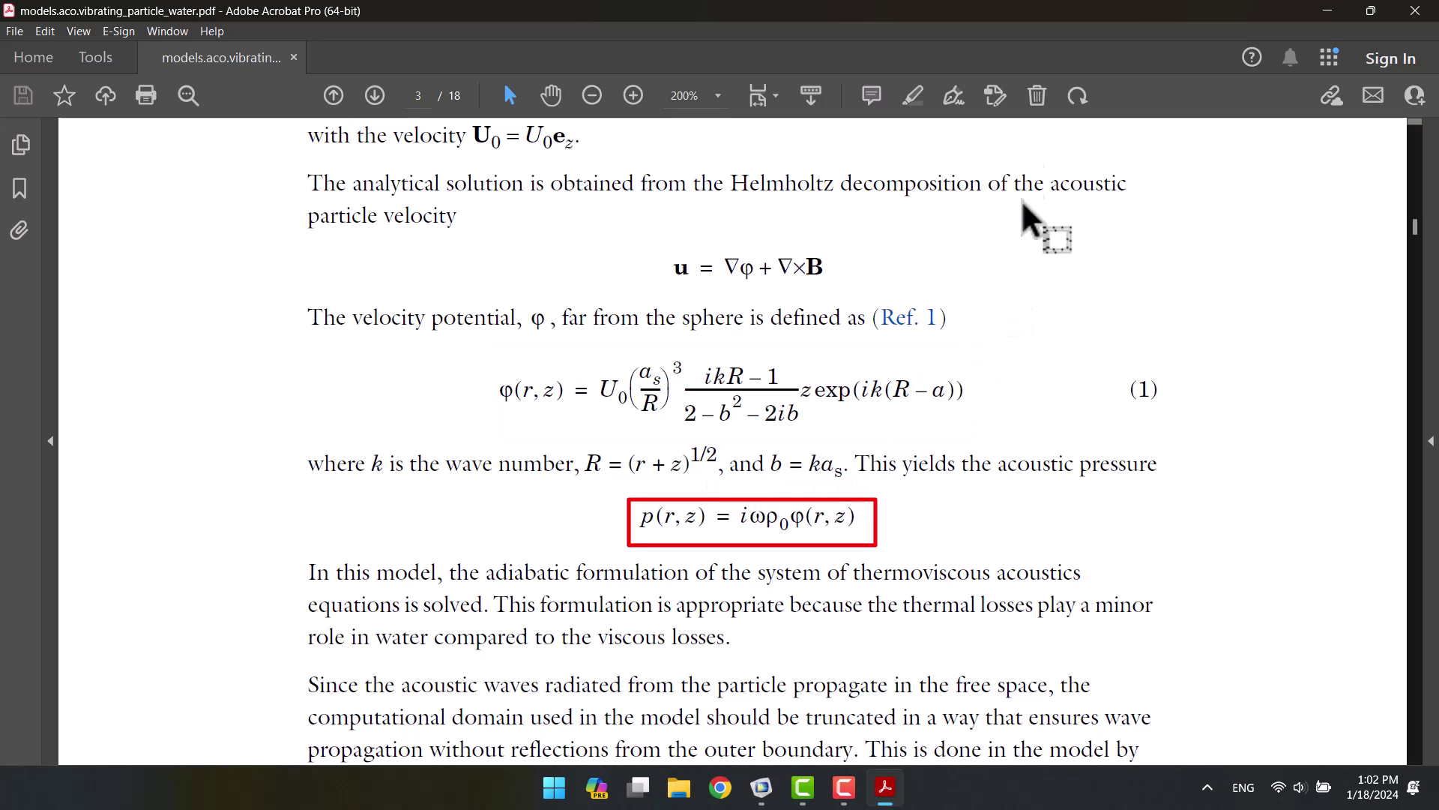
Step: Switch back to COMSOL and compare the full expressions of the phi_an and p_an variables with the equations in the PDF
left_click(1328, 10)
left_click(407, 435)
left_click_drag(707, 436, 708, 545)
left_click(331, 669)
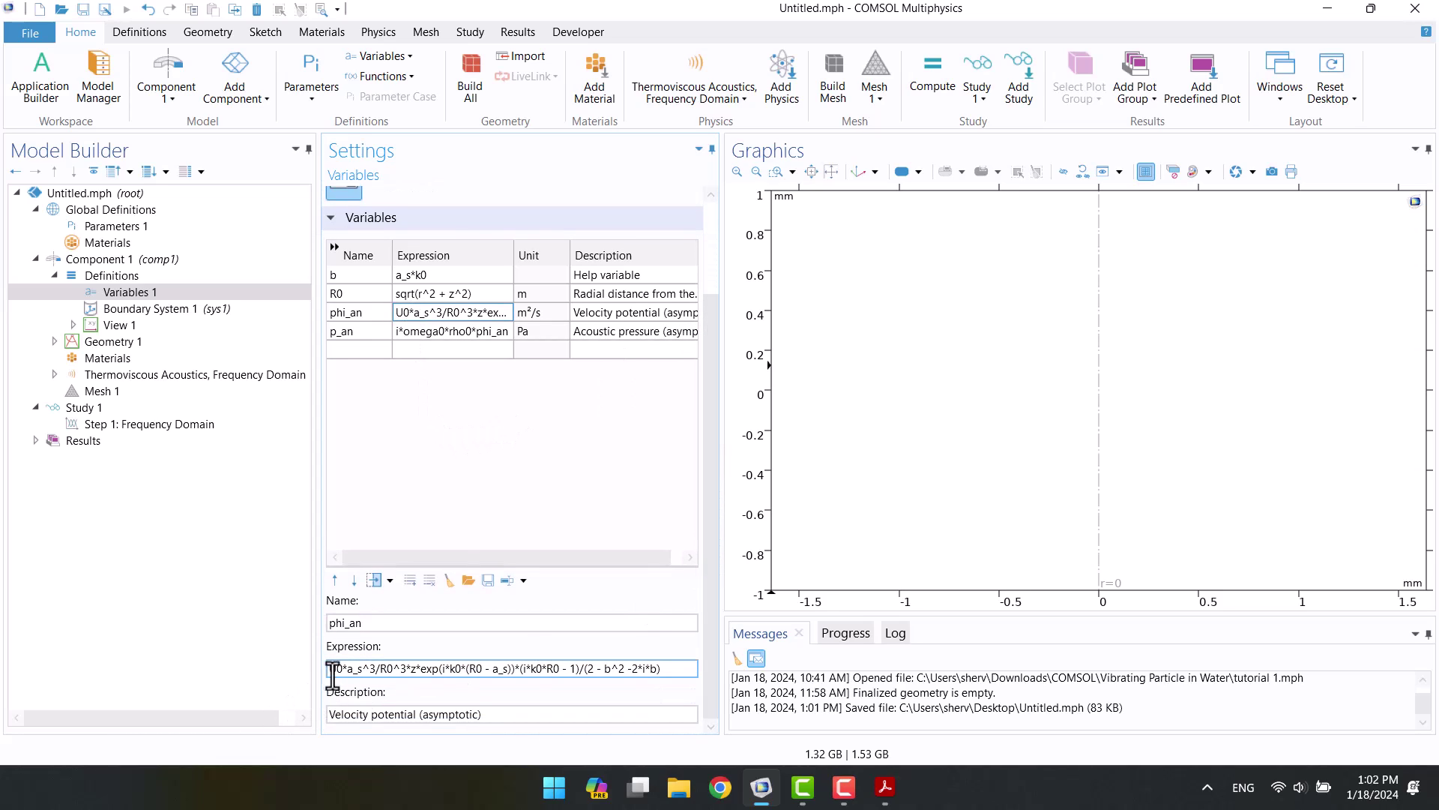
left_click(418, 512)
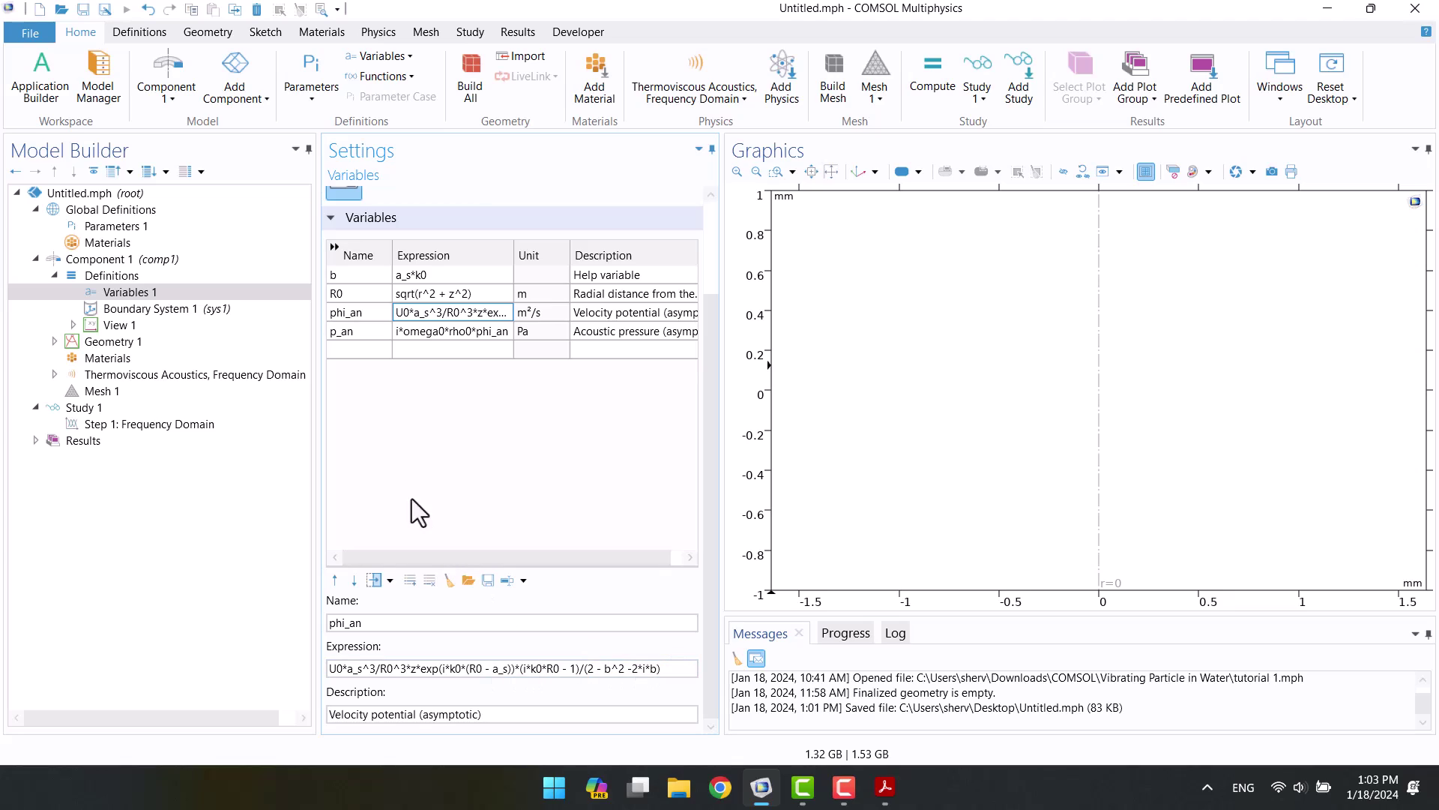
left_click(399, 330)
left_click(330, 668)
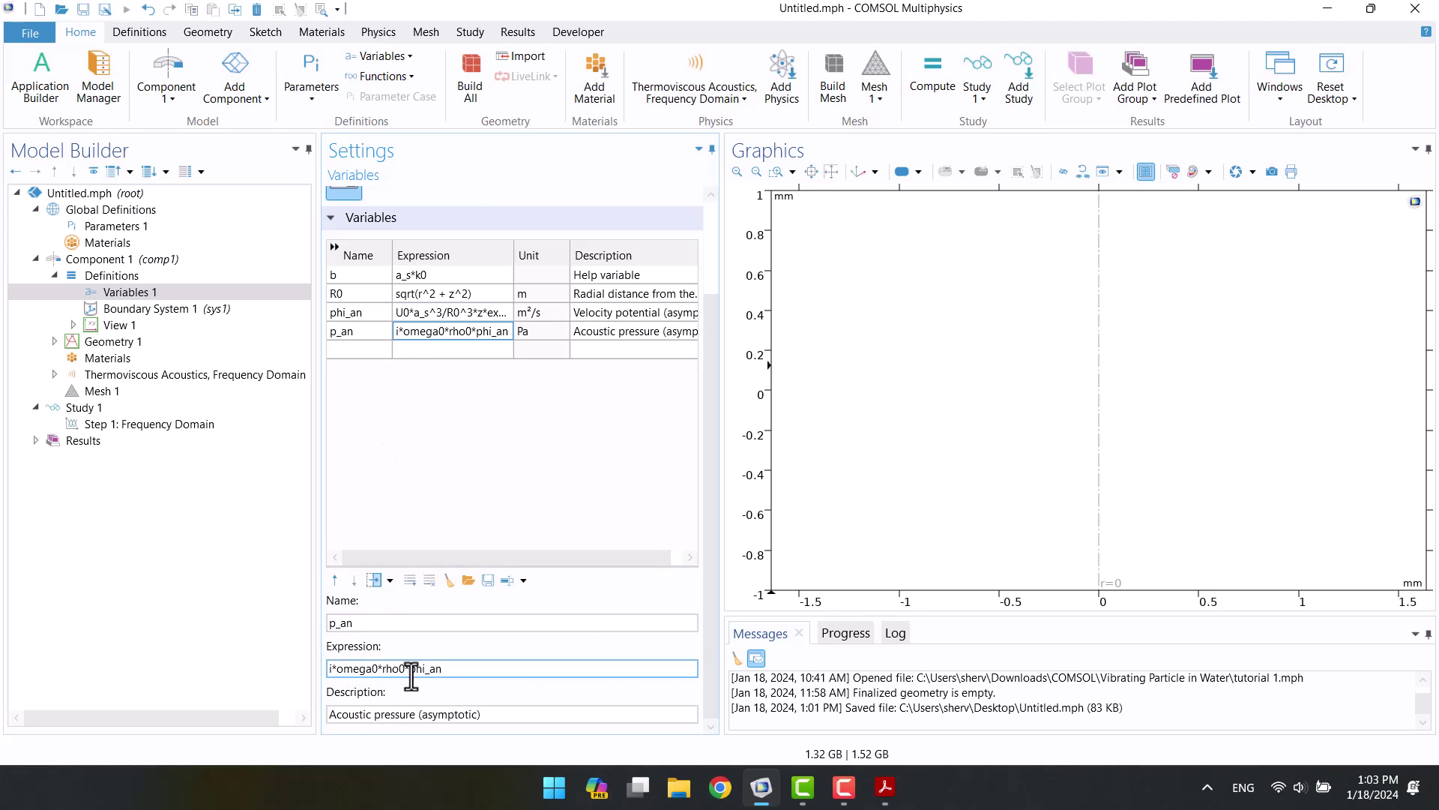
left_click(889, 788)
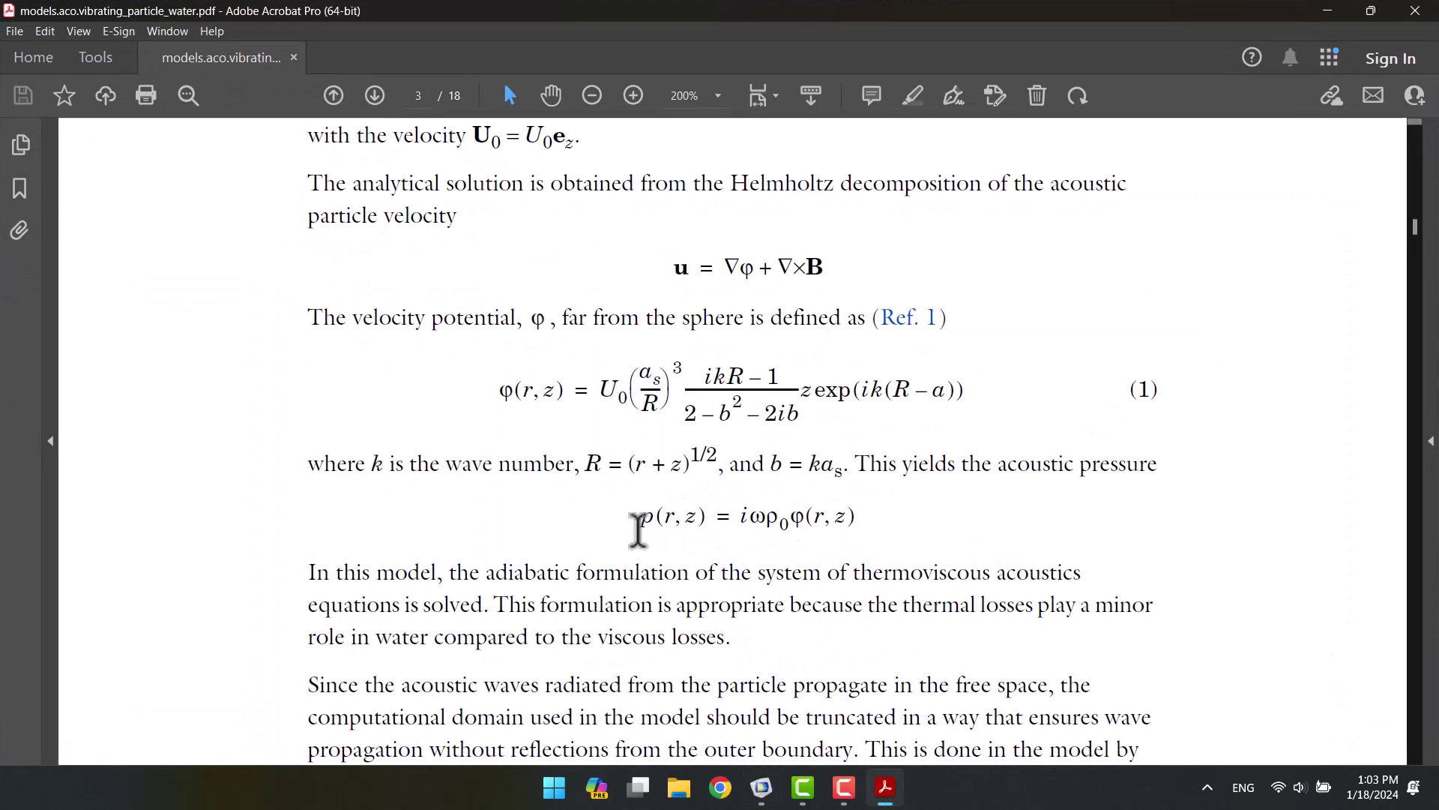
left_click(1326, 9)
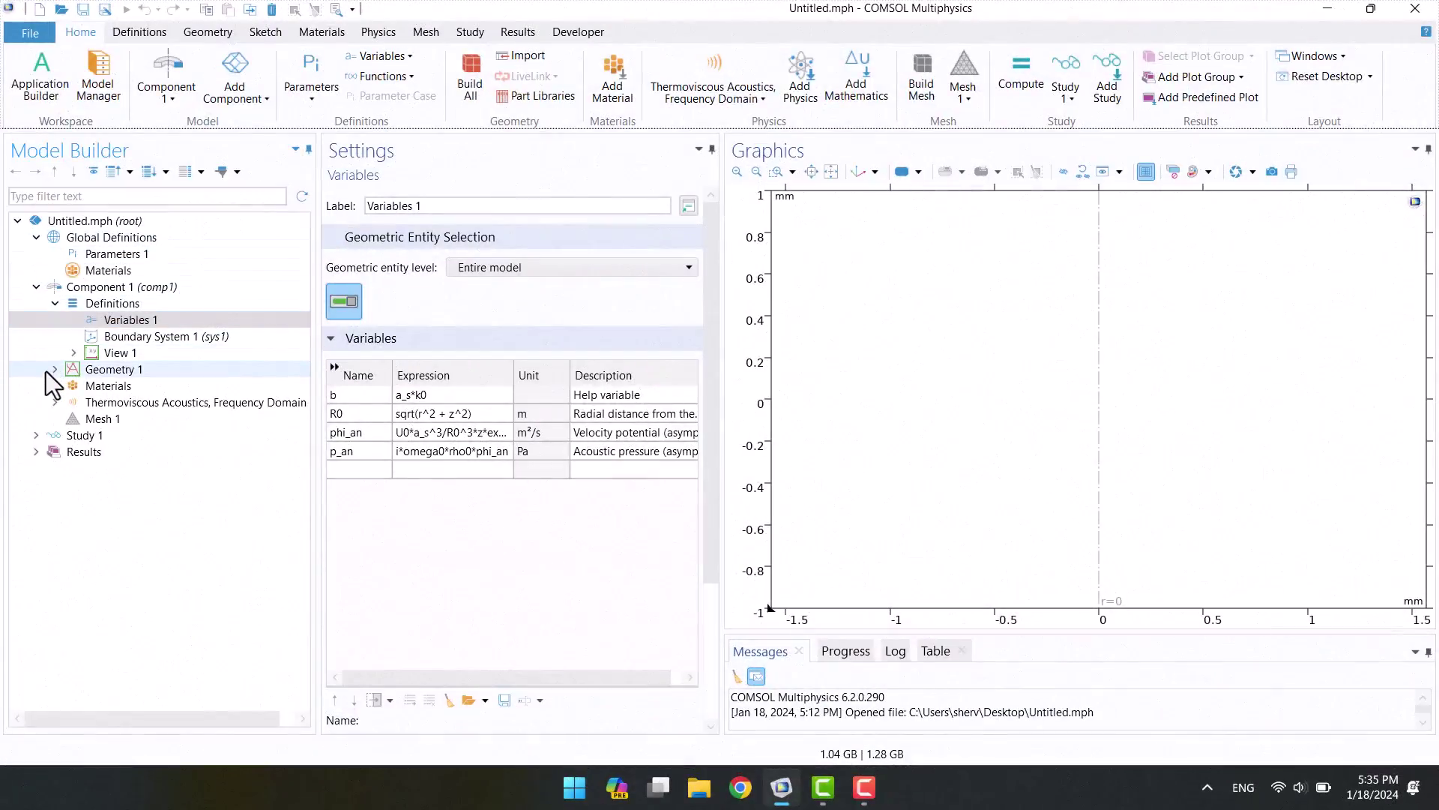
Step: Add a circle primitive to Geometry 1
left_click(57, 369)
right_click(74, 370)
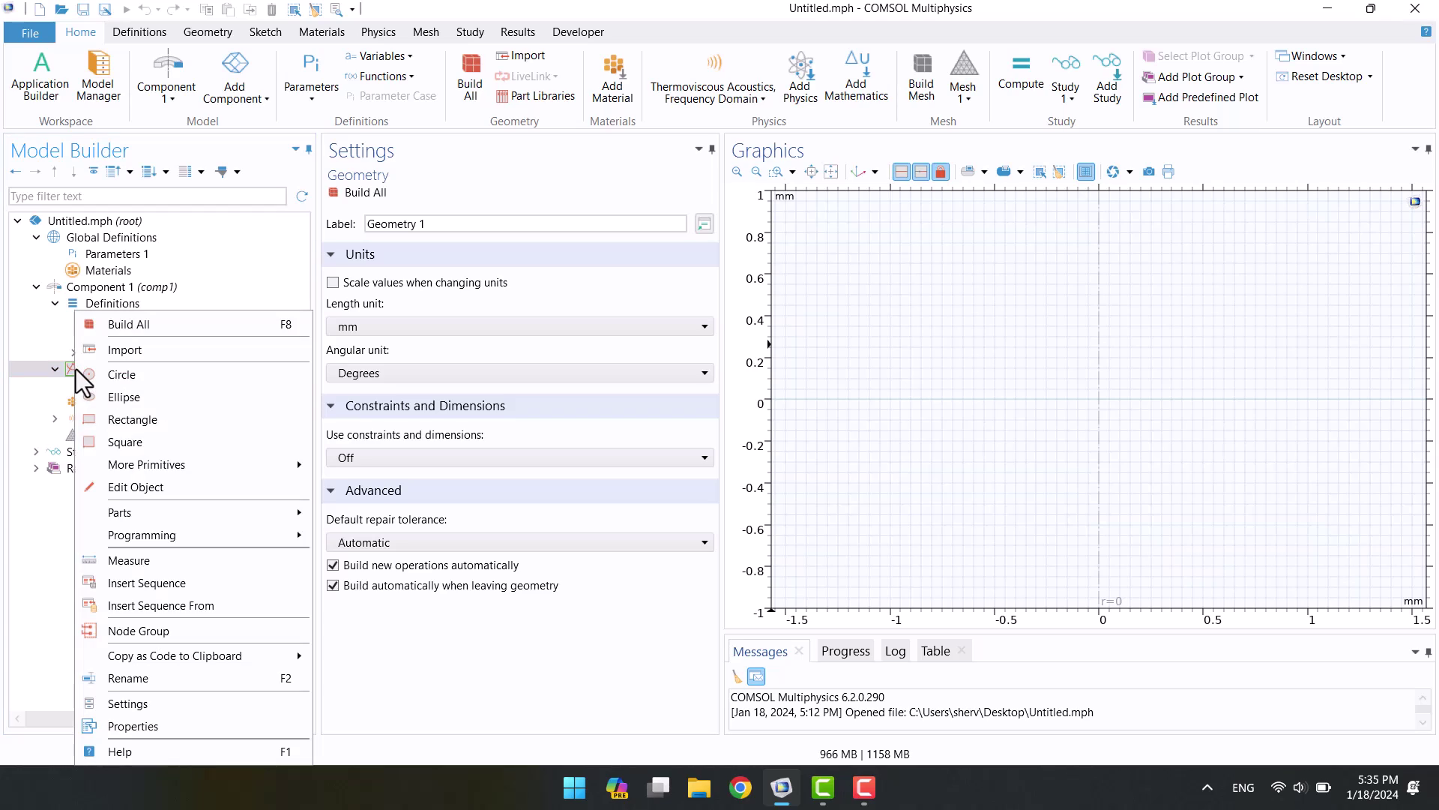
left_click(120, 375)
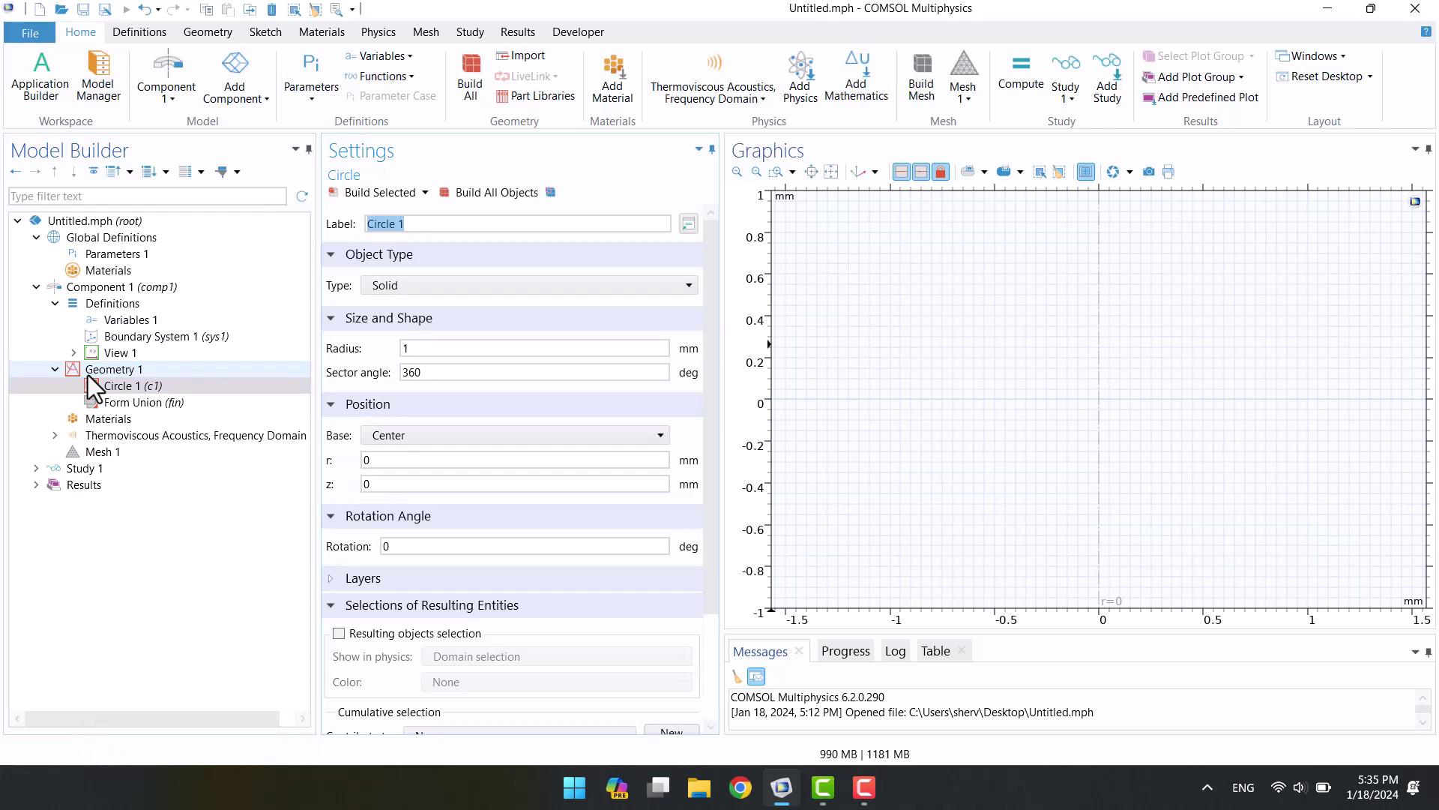
Step: Check the source radius parameter a_s in Parameters 1 and return to the settings of Circle 1
left_click(112, 255)
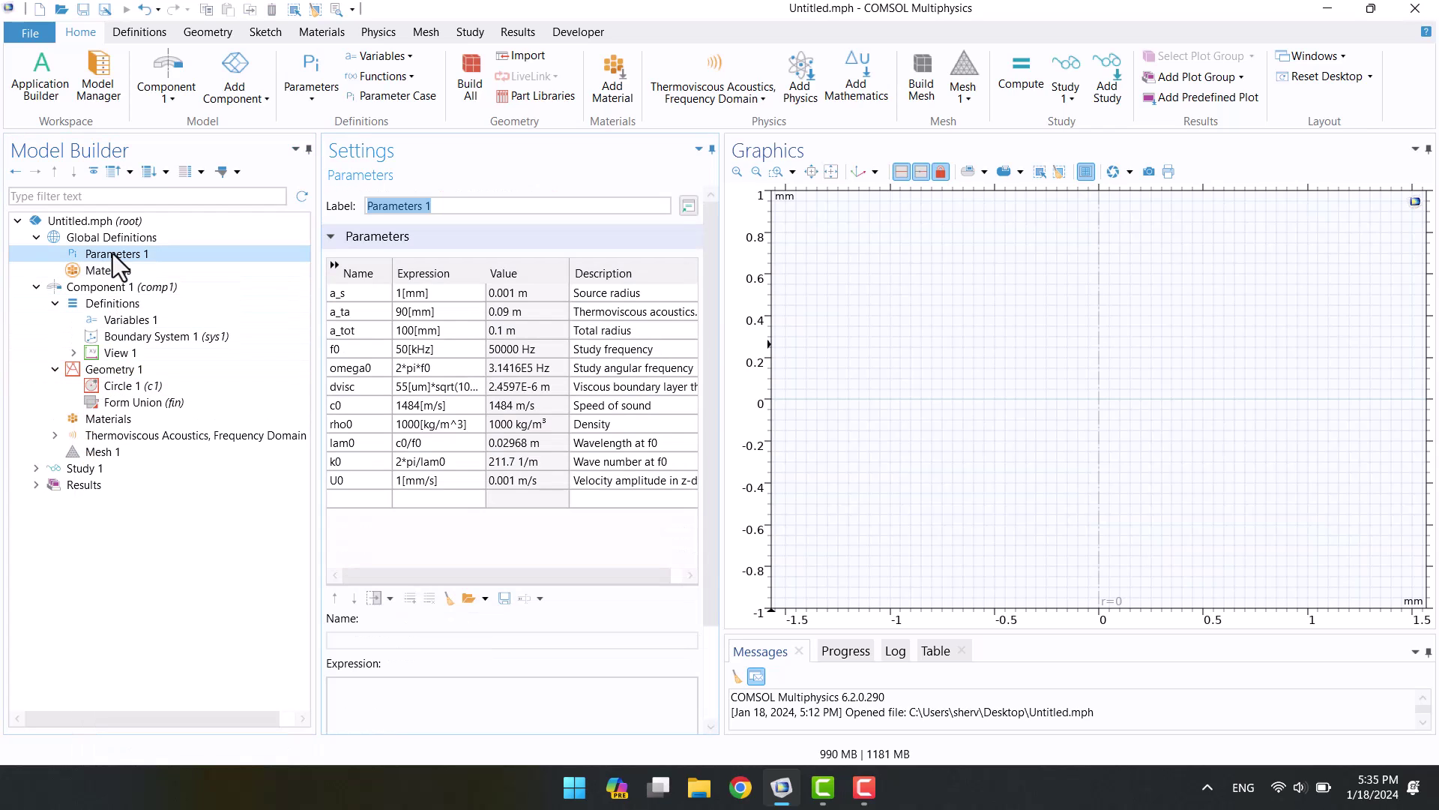
left_click(413, 331)
left_click(420, 294)
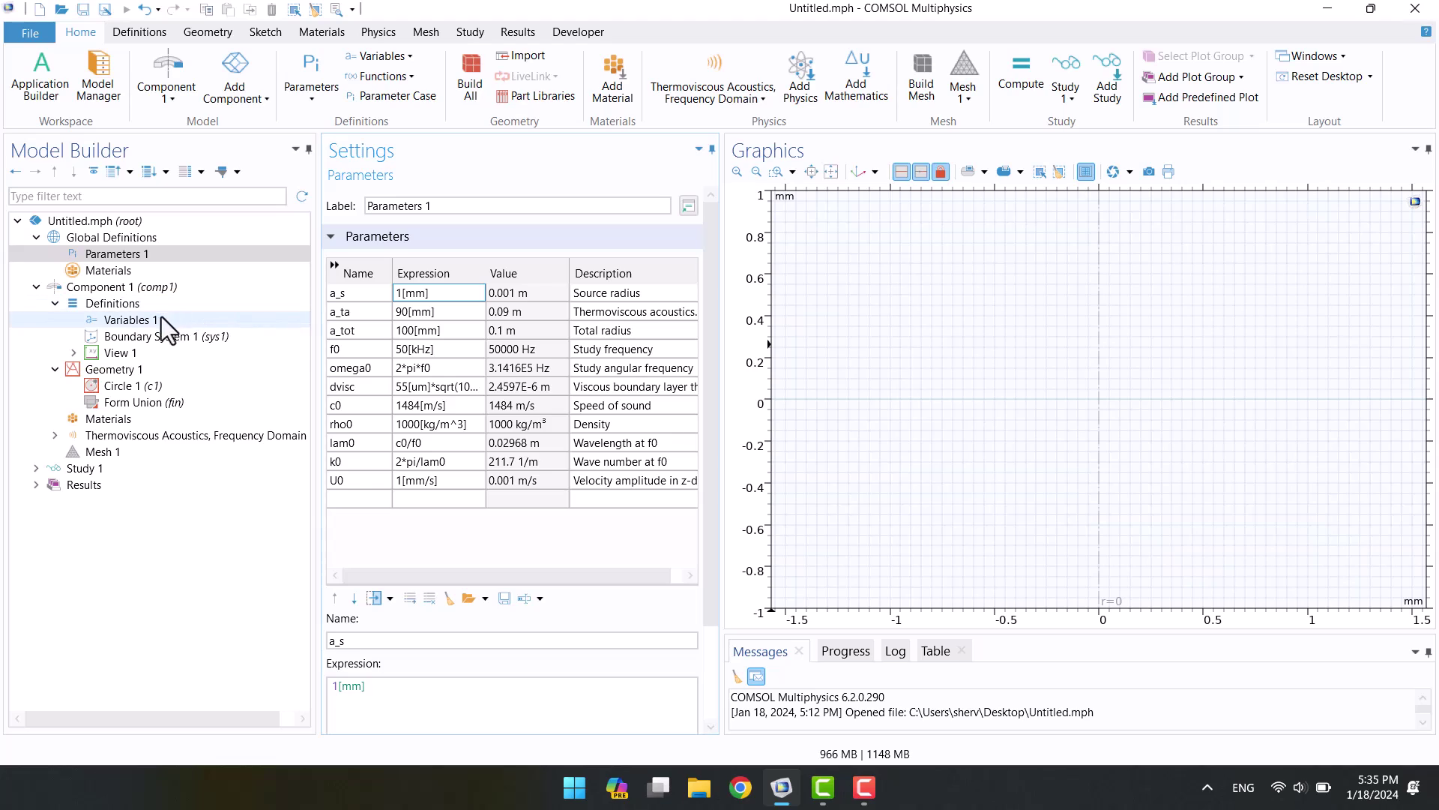
left_click(116, 385)
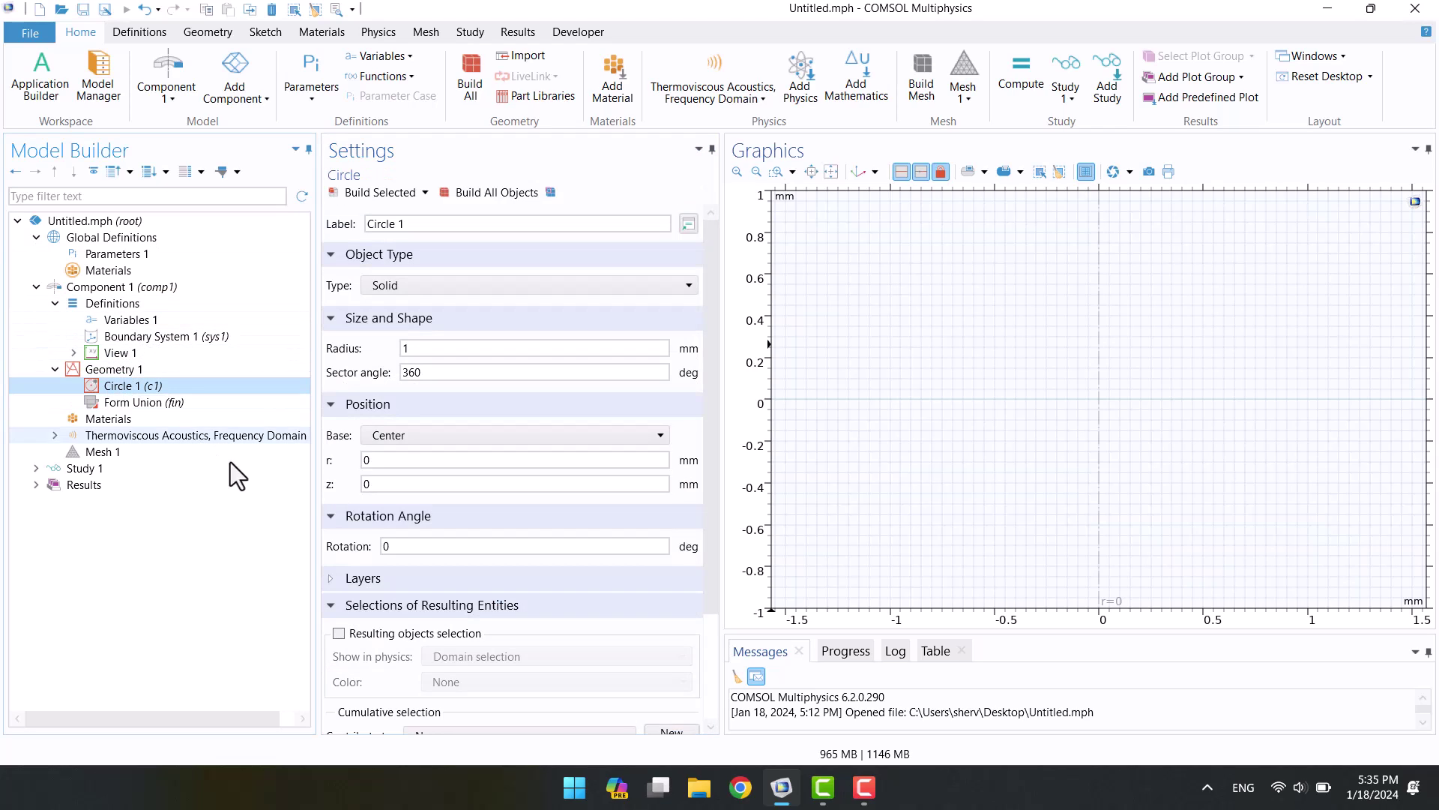
Step: Set the radius of Circle 1 to a_s for the source and build the circle
left_click(456, 349)
key("BackSpace")
type("a_s")
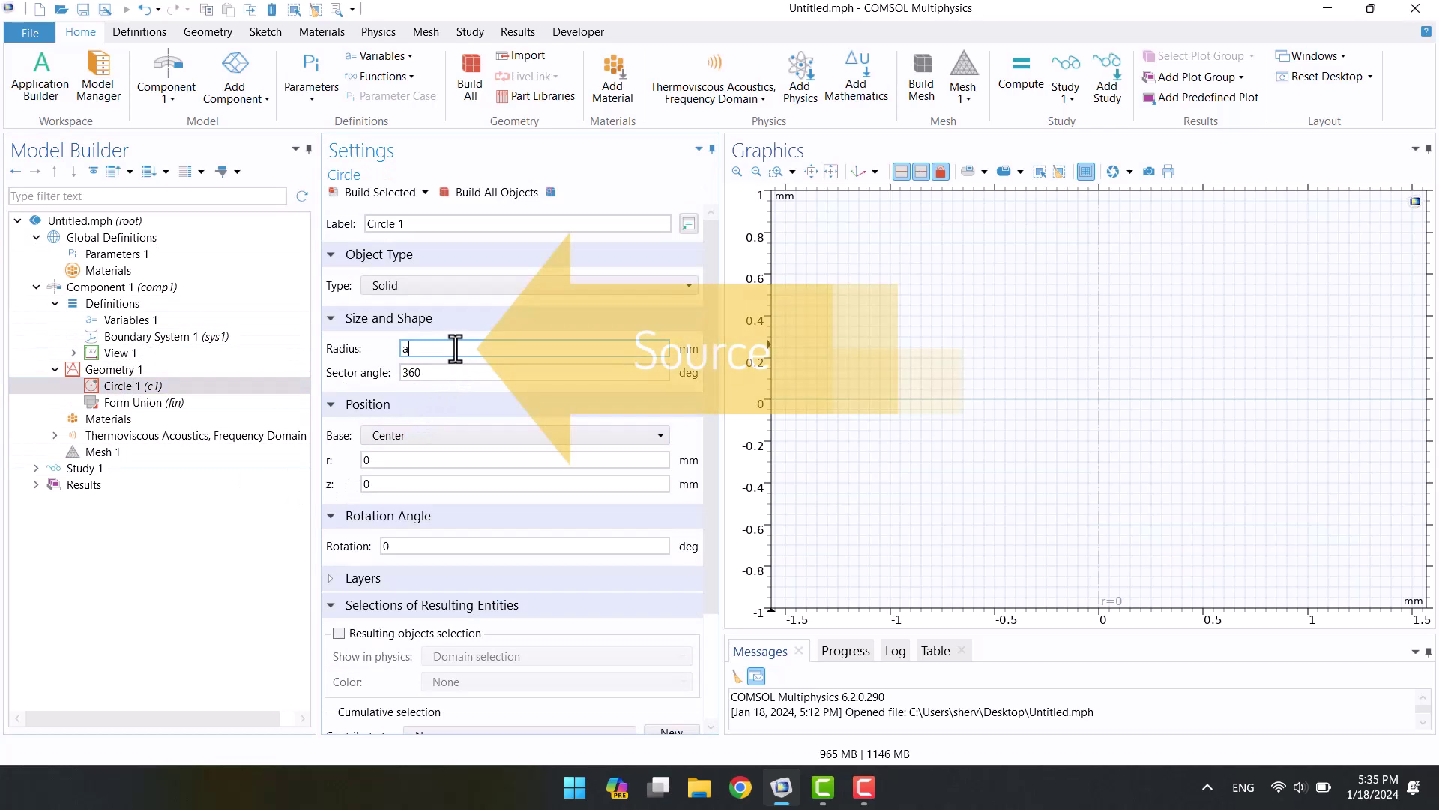
left_click(377, 194)
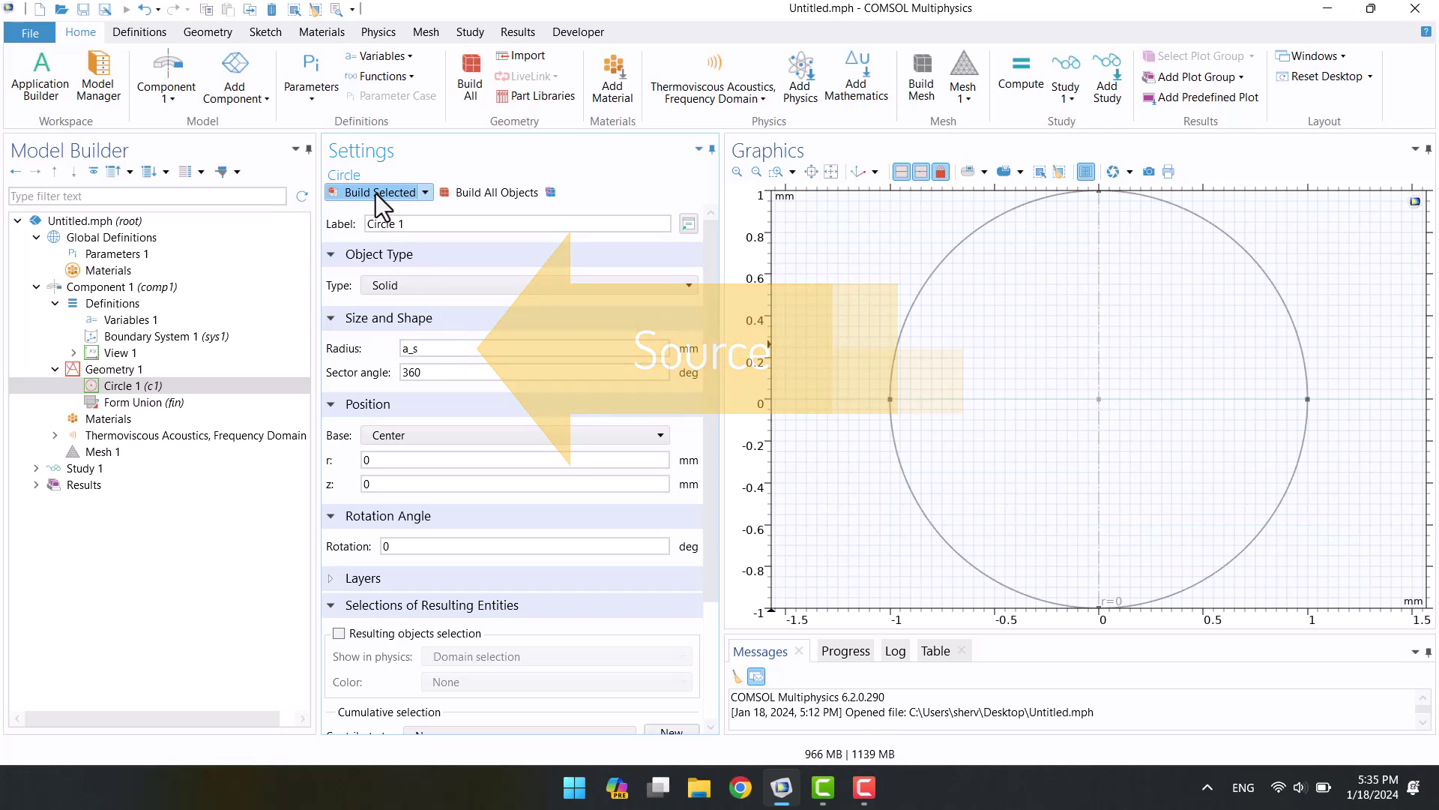
Step: Add a second circle to Geometry 1 for the water domain with radius a_tot, and build it
left_click(97, 370)
right_click(111, 386)
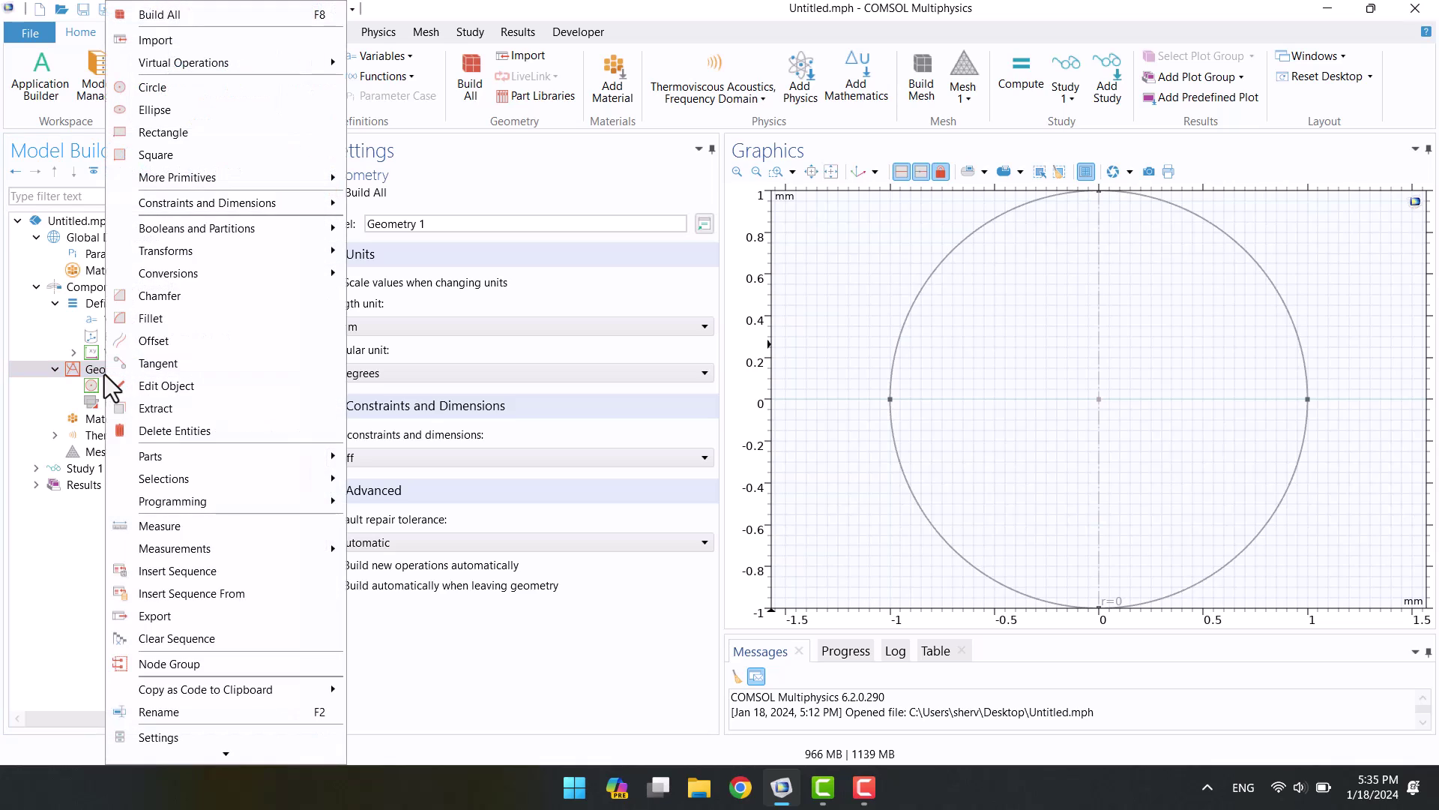
left_click(330, 87)
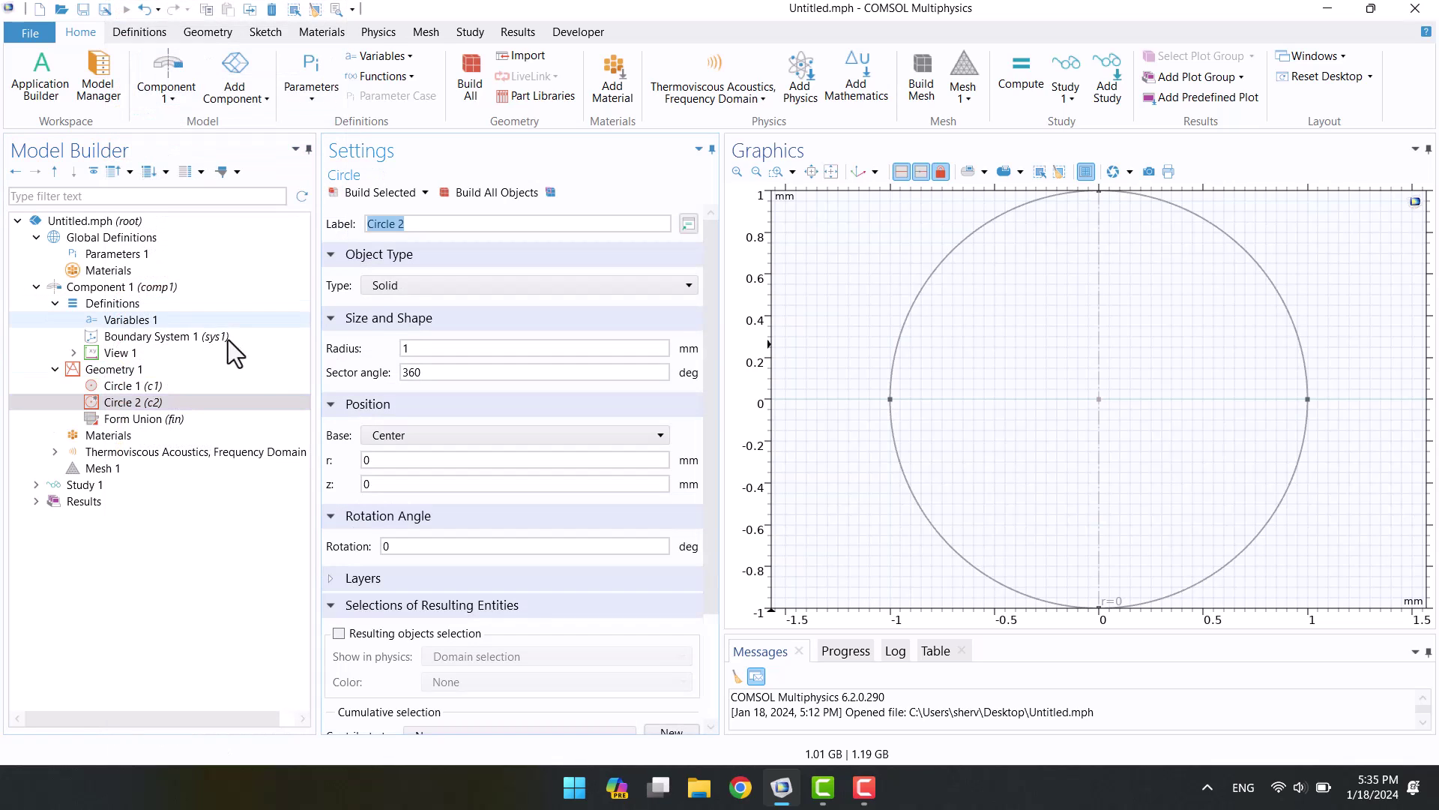
left_click(435, 349)
type("a")
type("+tot")
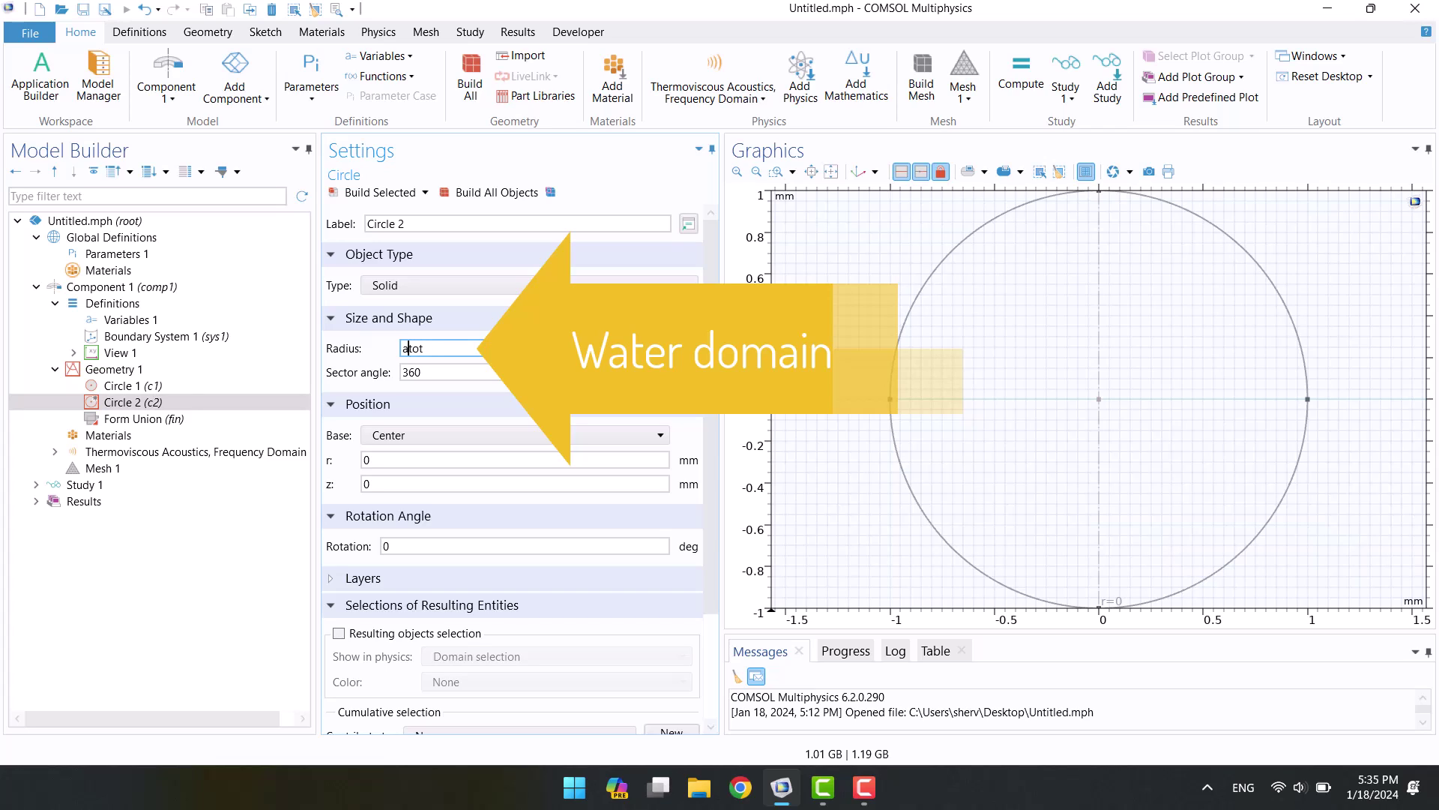
left_click(341, 192)
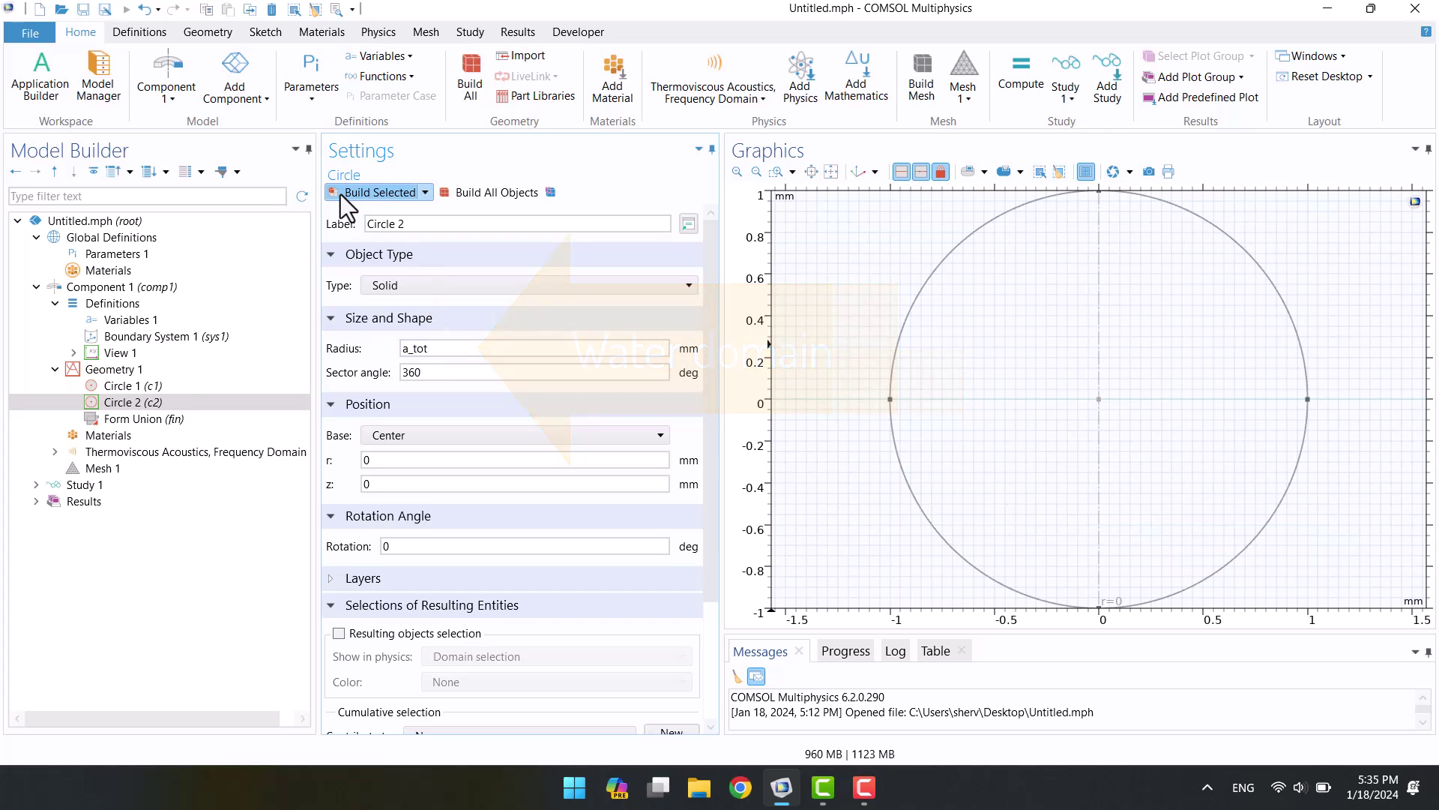
left_click(831, 174)
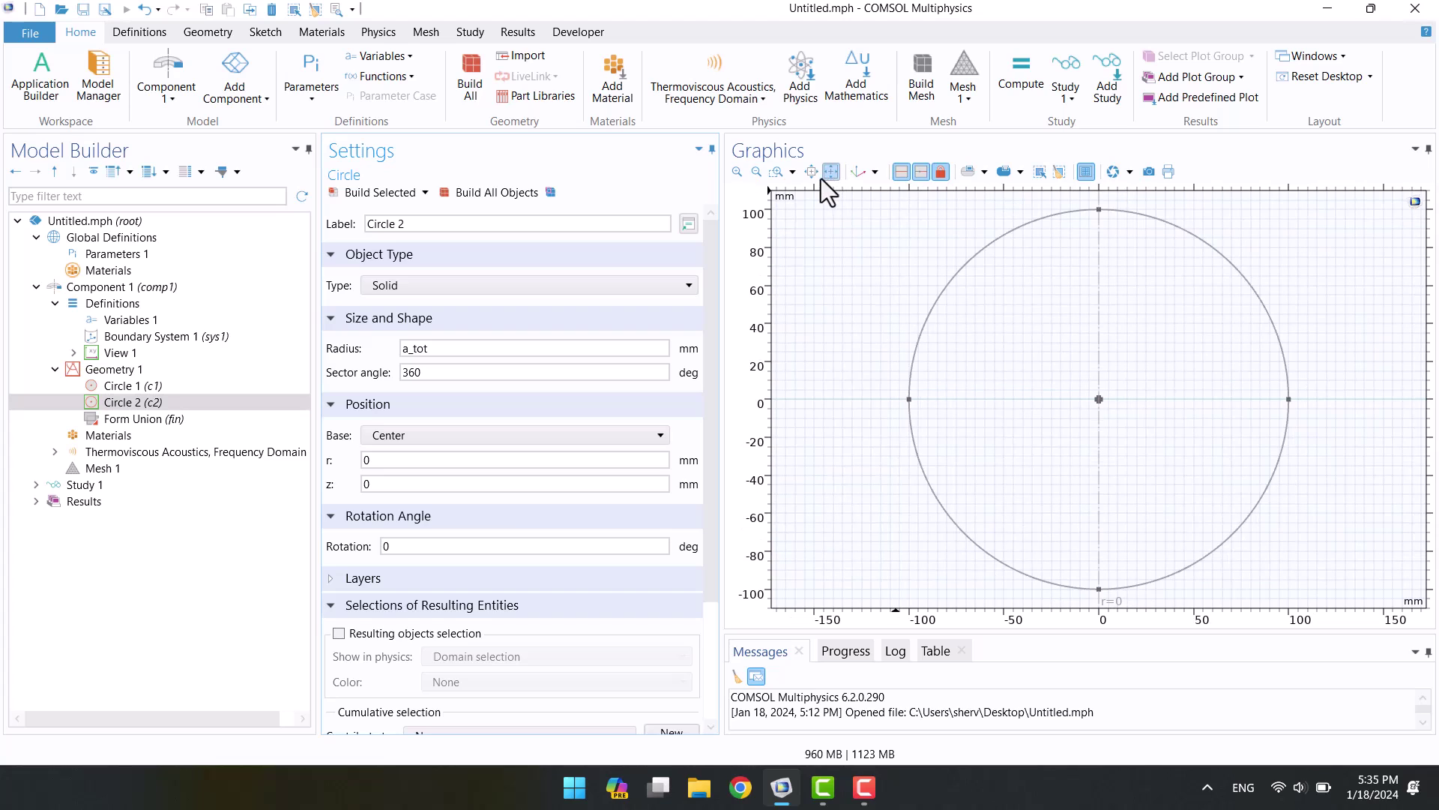
Step: Build all objects of Geometry 1 to form the union of both circles
middle_click_drag(1105, 289, 1216, 641)
left_click_drag(1156, 514, 1137, 507)
left_click(100, 403)
left_click(109, 370)
left_click(353, 196)
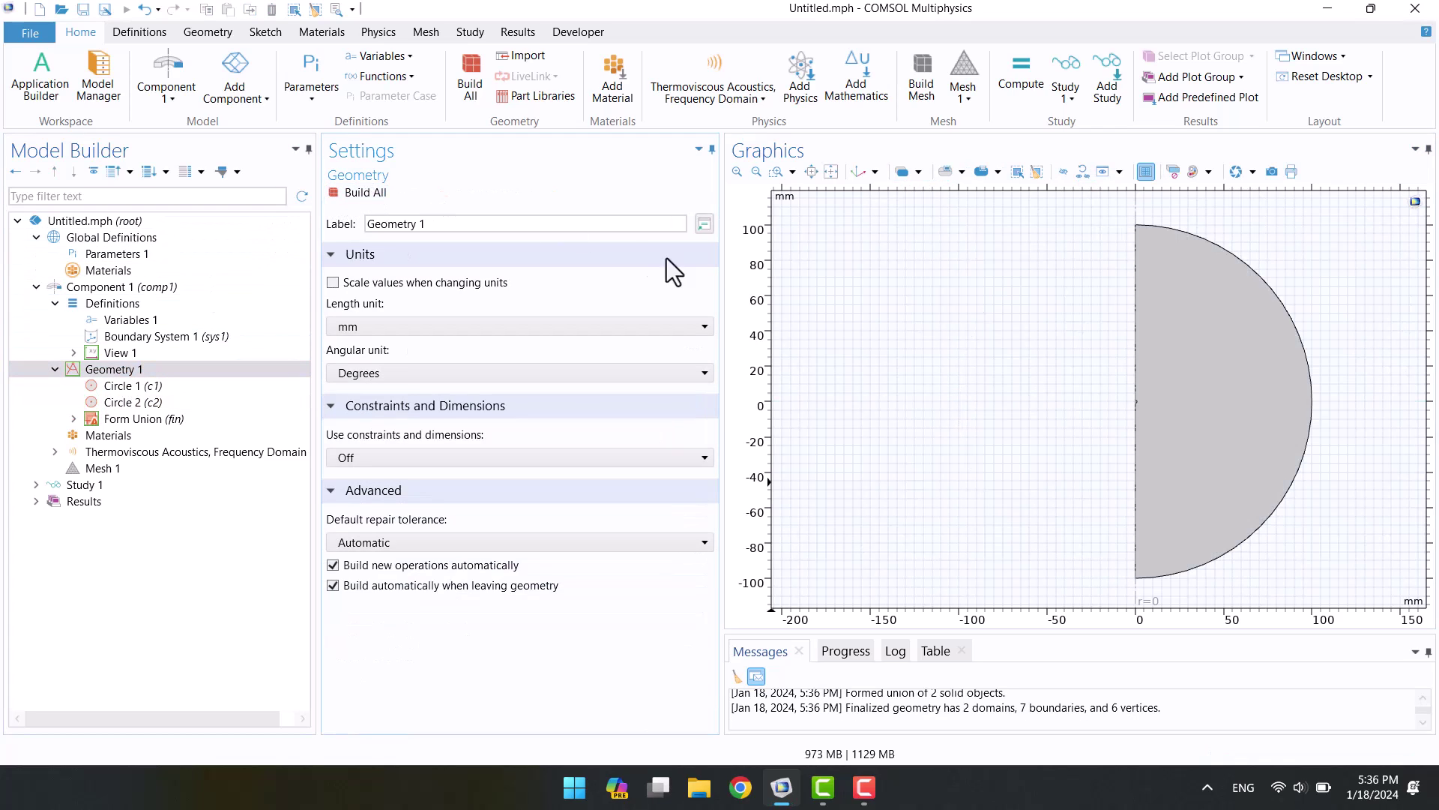
Step: Subtract the small source circle c1 from the water circle c2 with a Difference operation and rebuild the whole geometry
scroll(1147, 427, "up", 10)
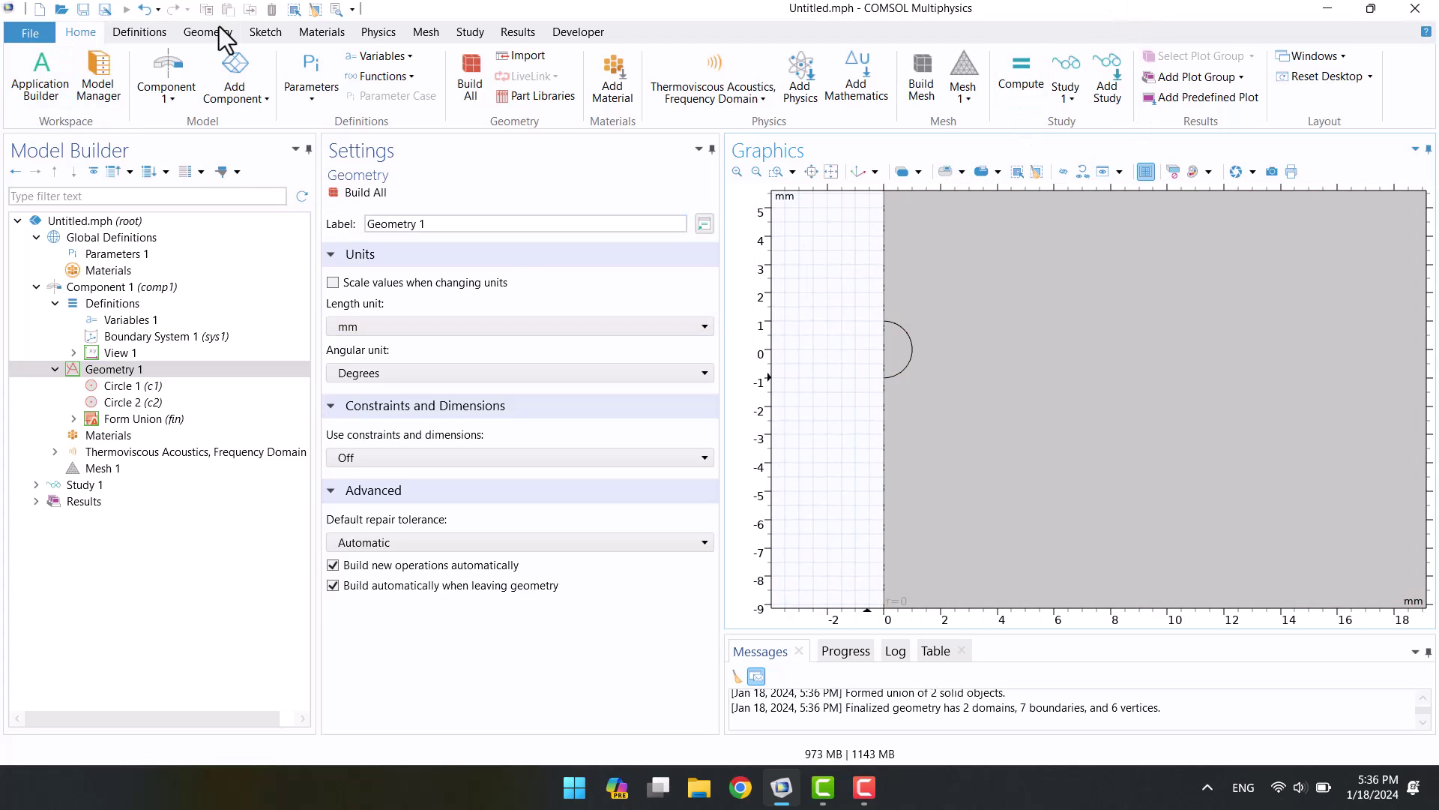
left_click(219, 30)
left_click(559, 84)
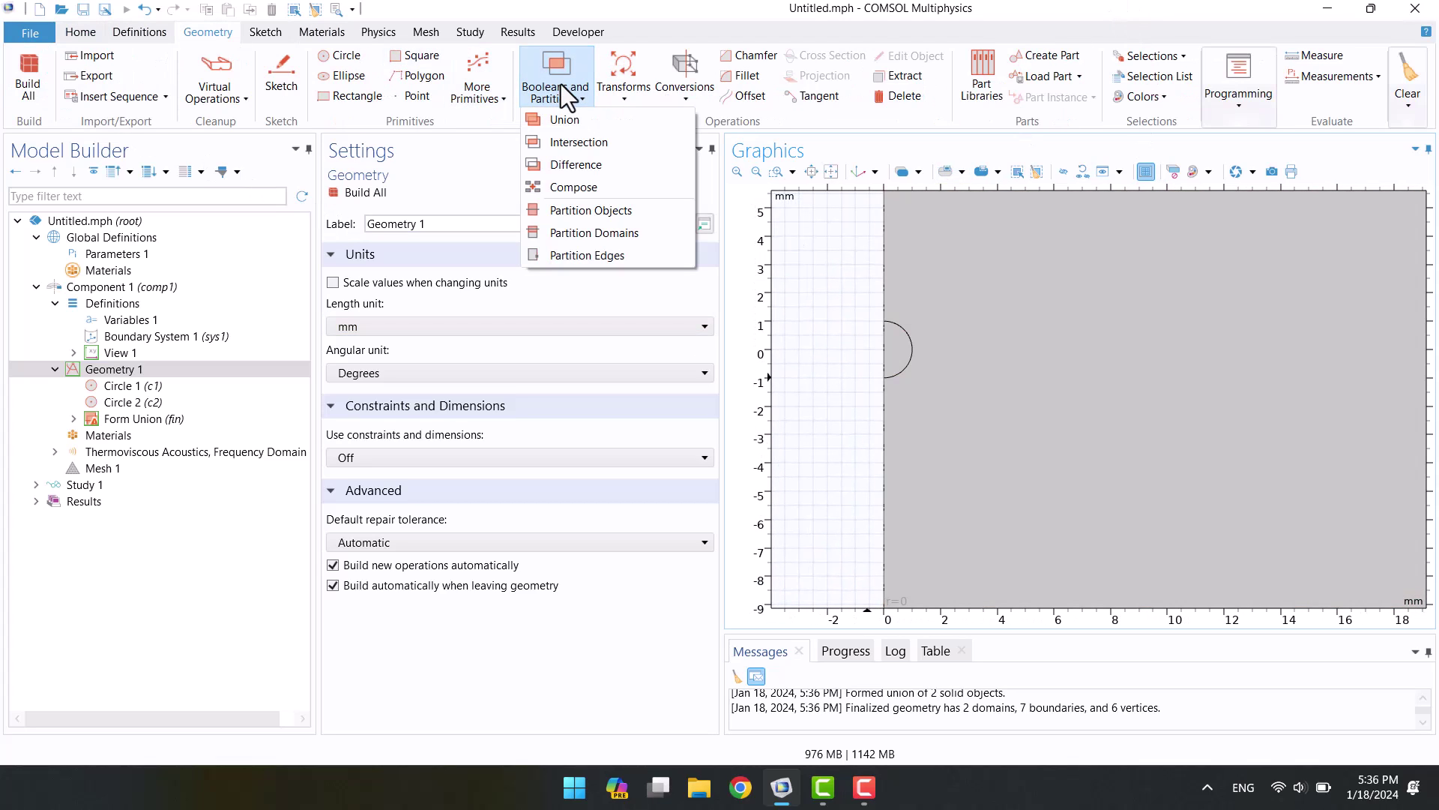
left_click(575, 162)
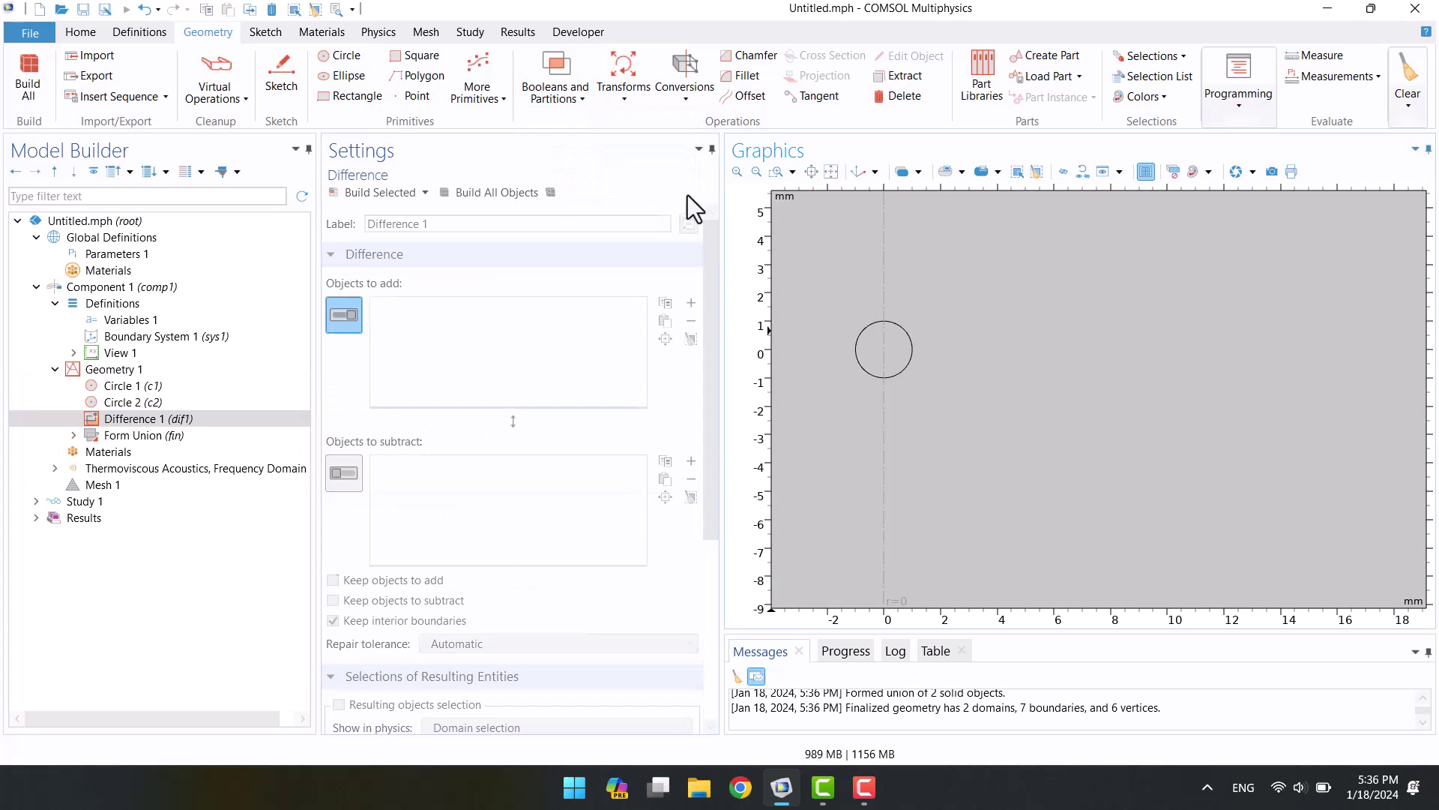
left_click(876, 260)
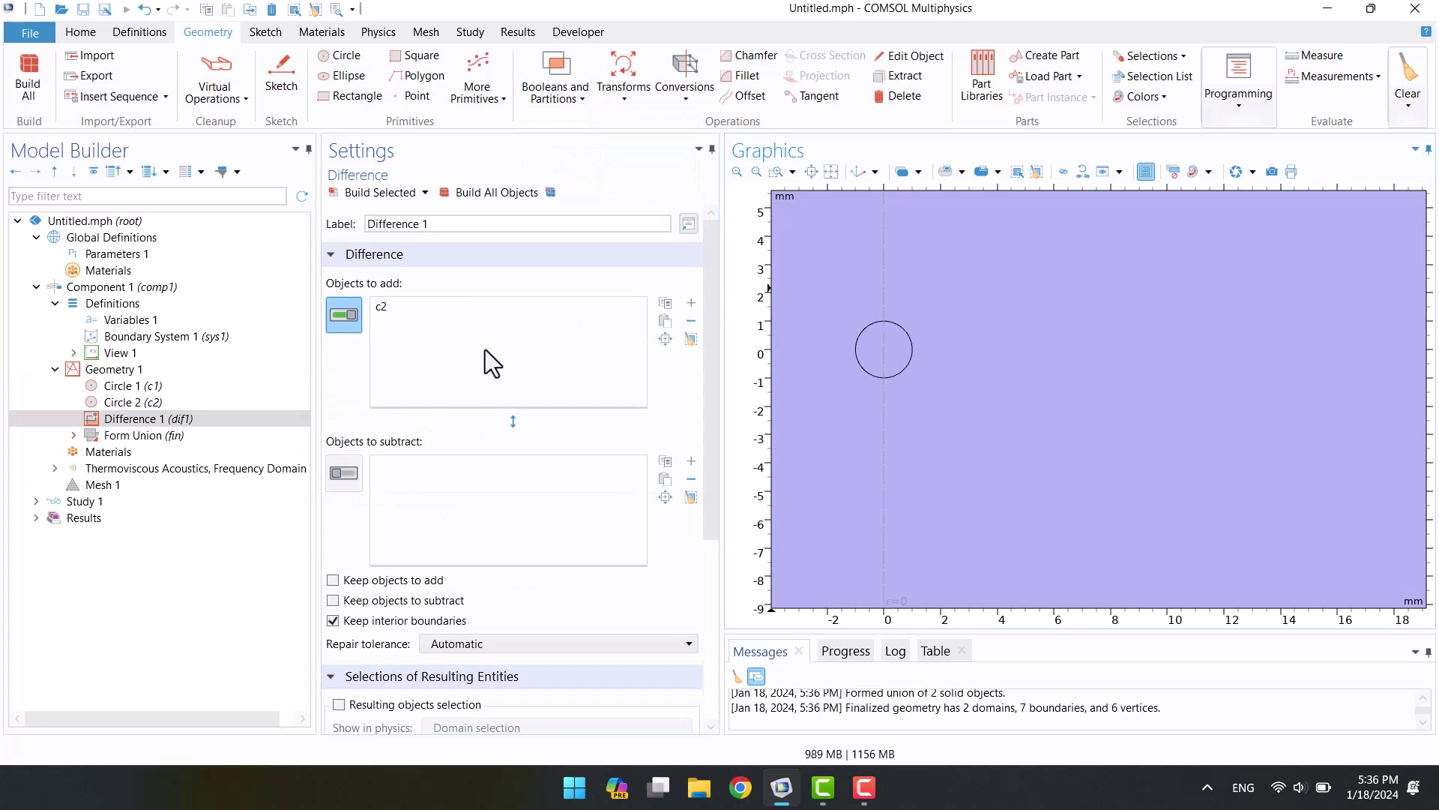
left_click(344, 473)
left_click(870, 375)
left_click(483, 196)
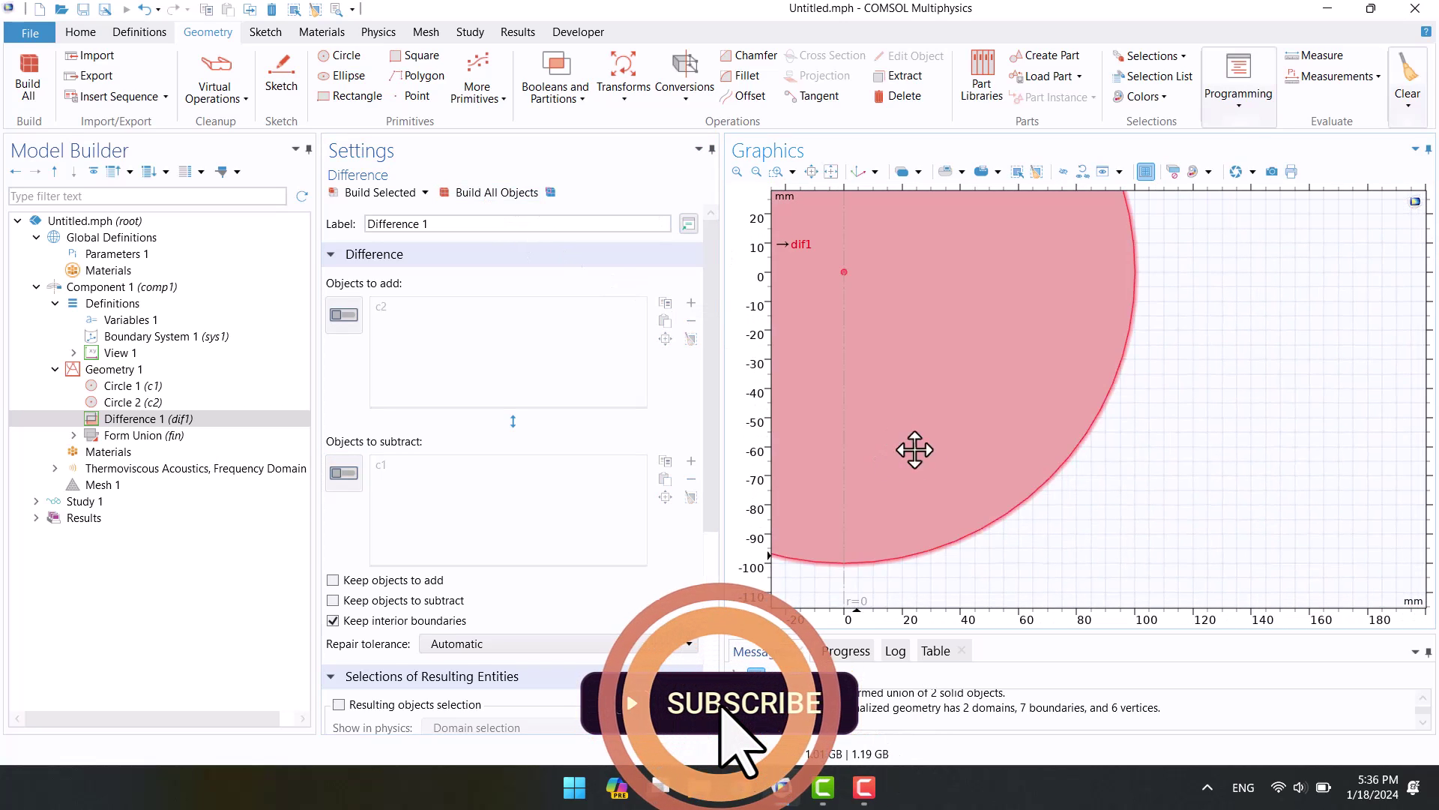
left_click(120, 372)
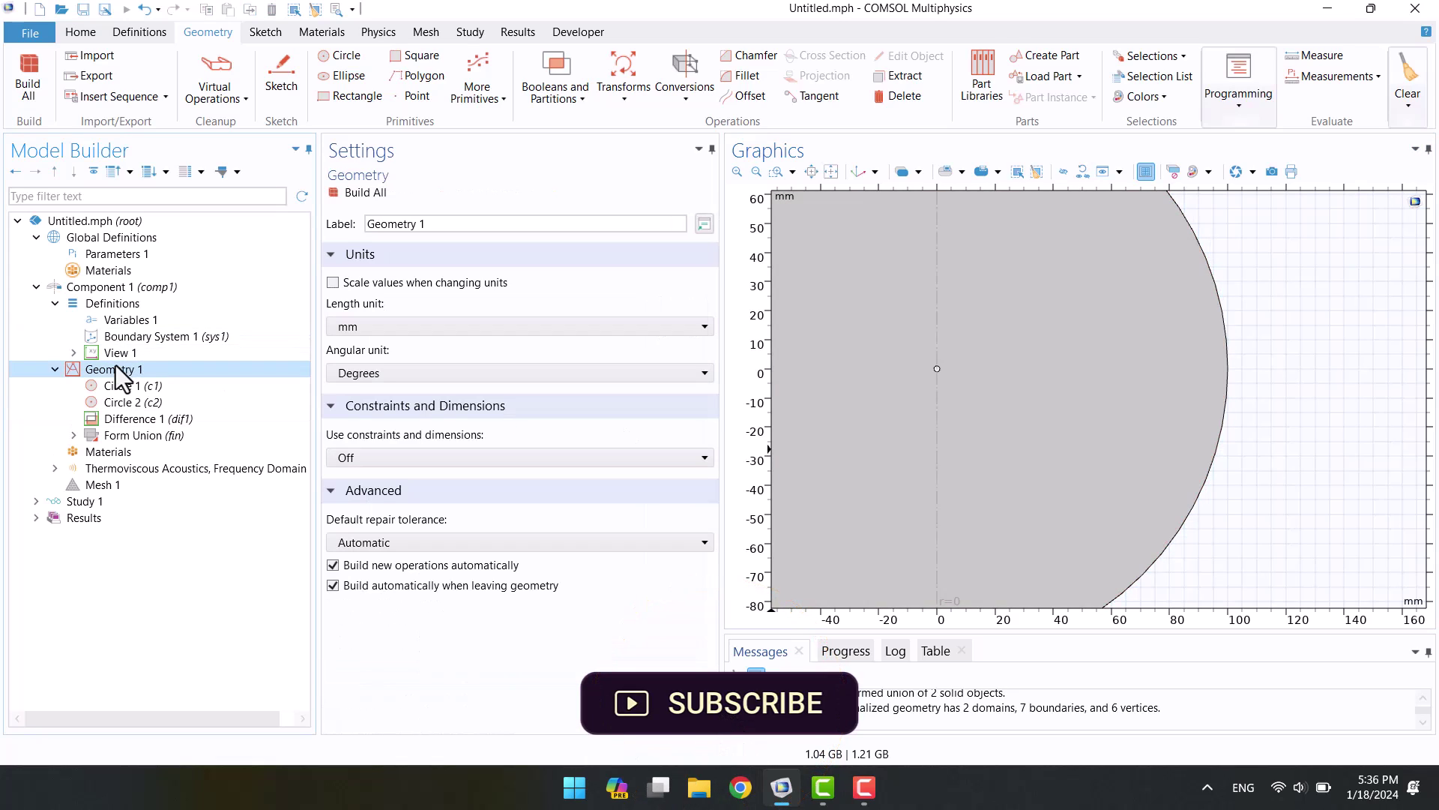
left_click(335, 192)
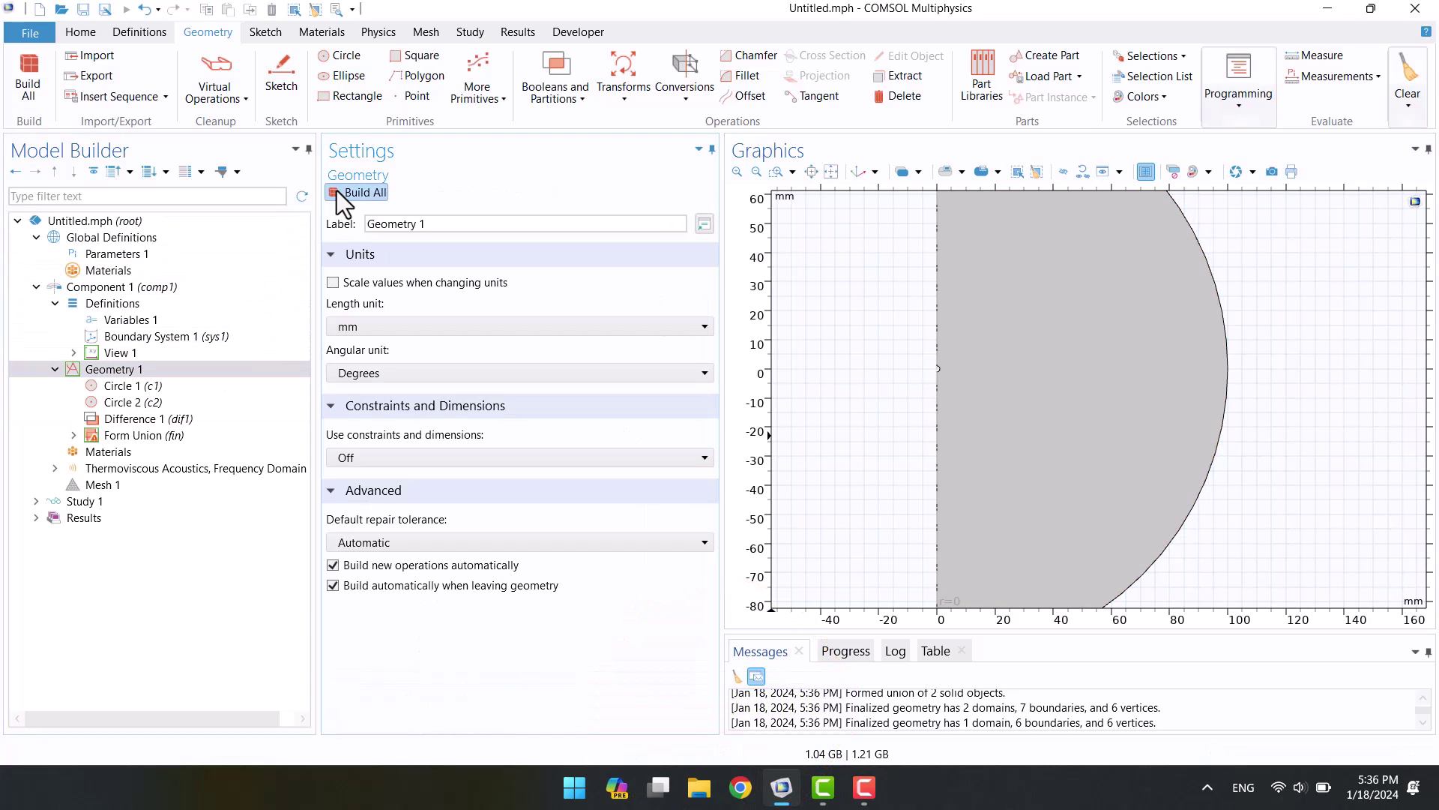
left_click(828, 174)
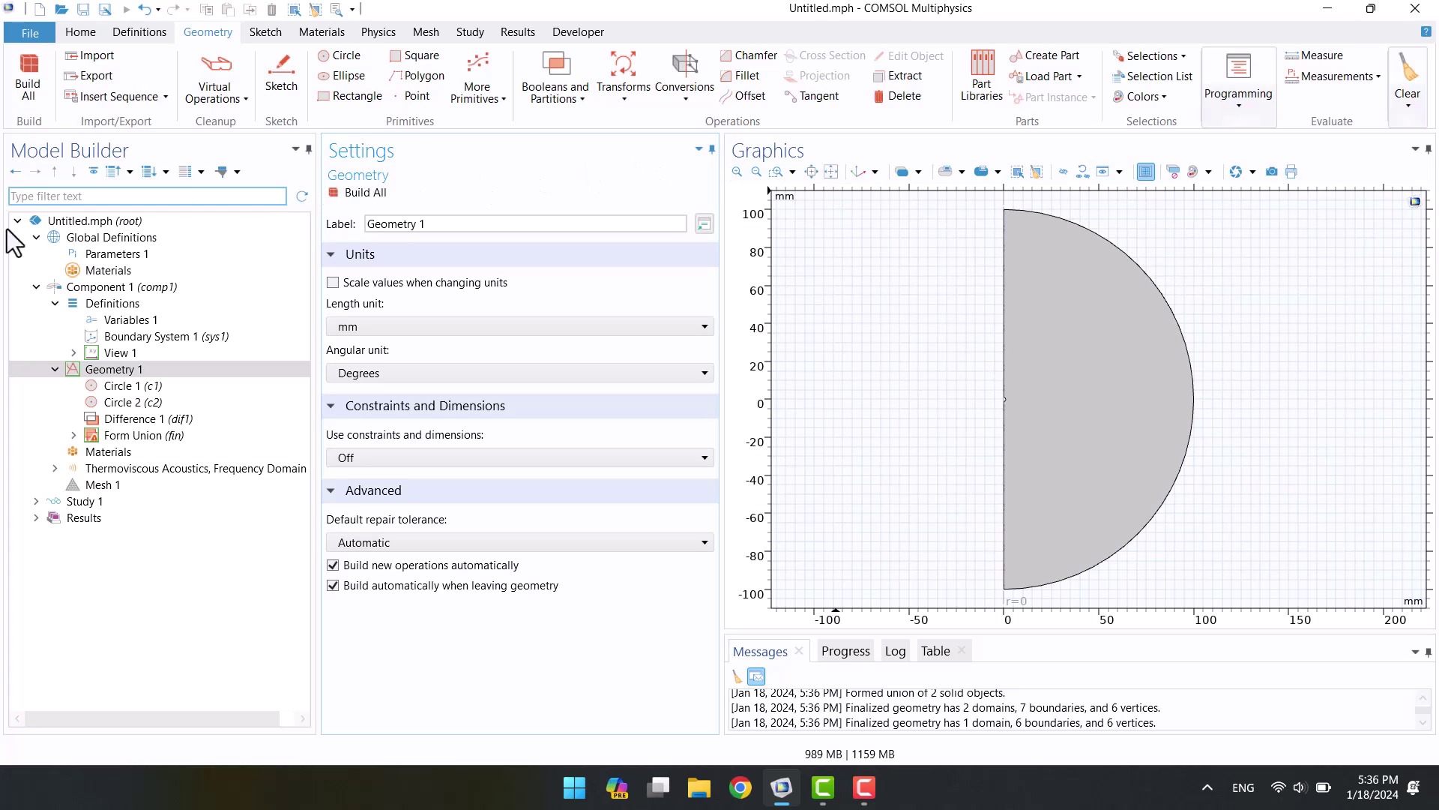
Step: Add the built-in material Water, liquid to the component and close the material library
left_click(93, 457)
right_click(93, 461)
left_click(105, 466)
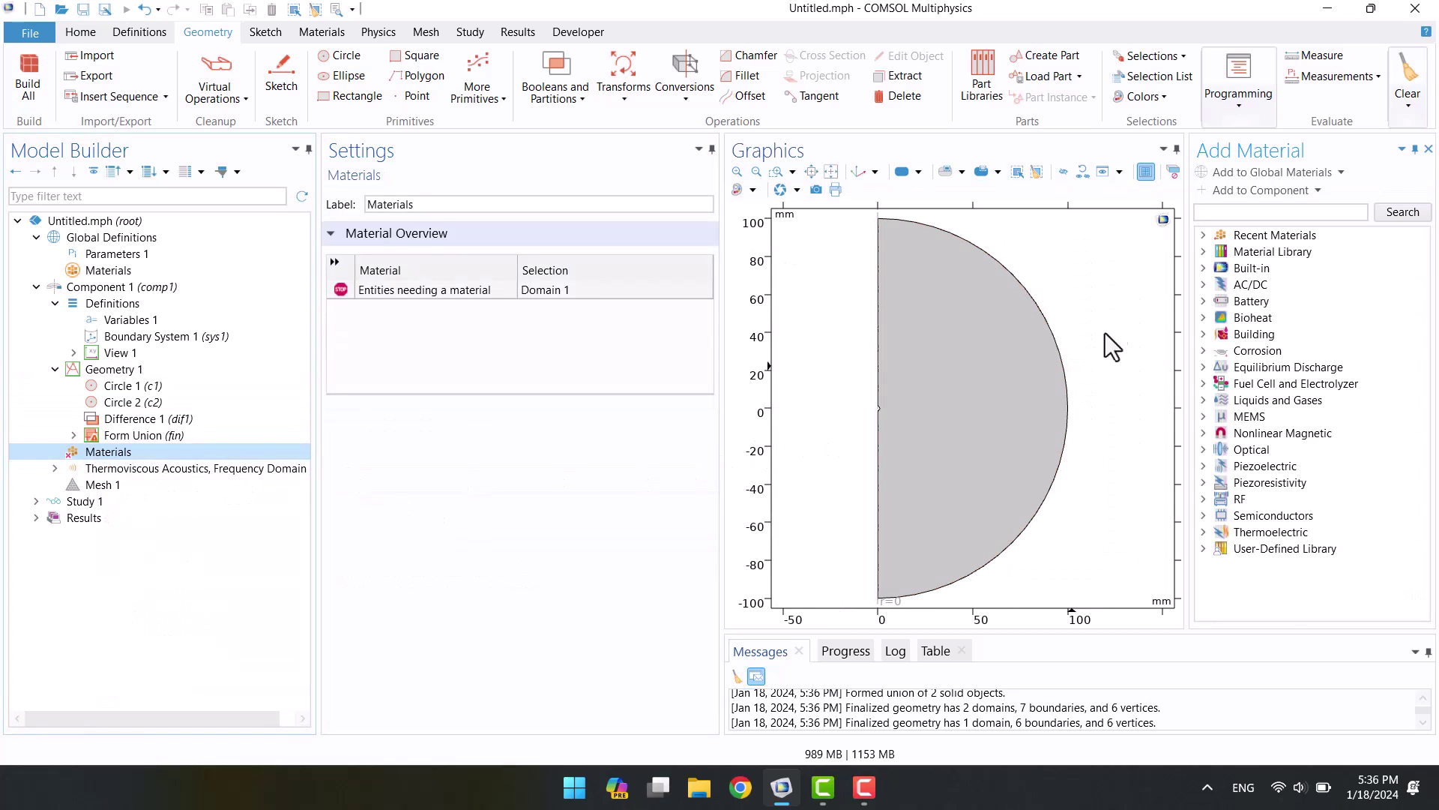
left_click(1200, 235)
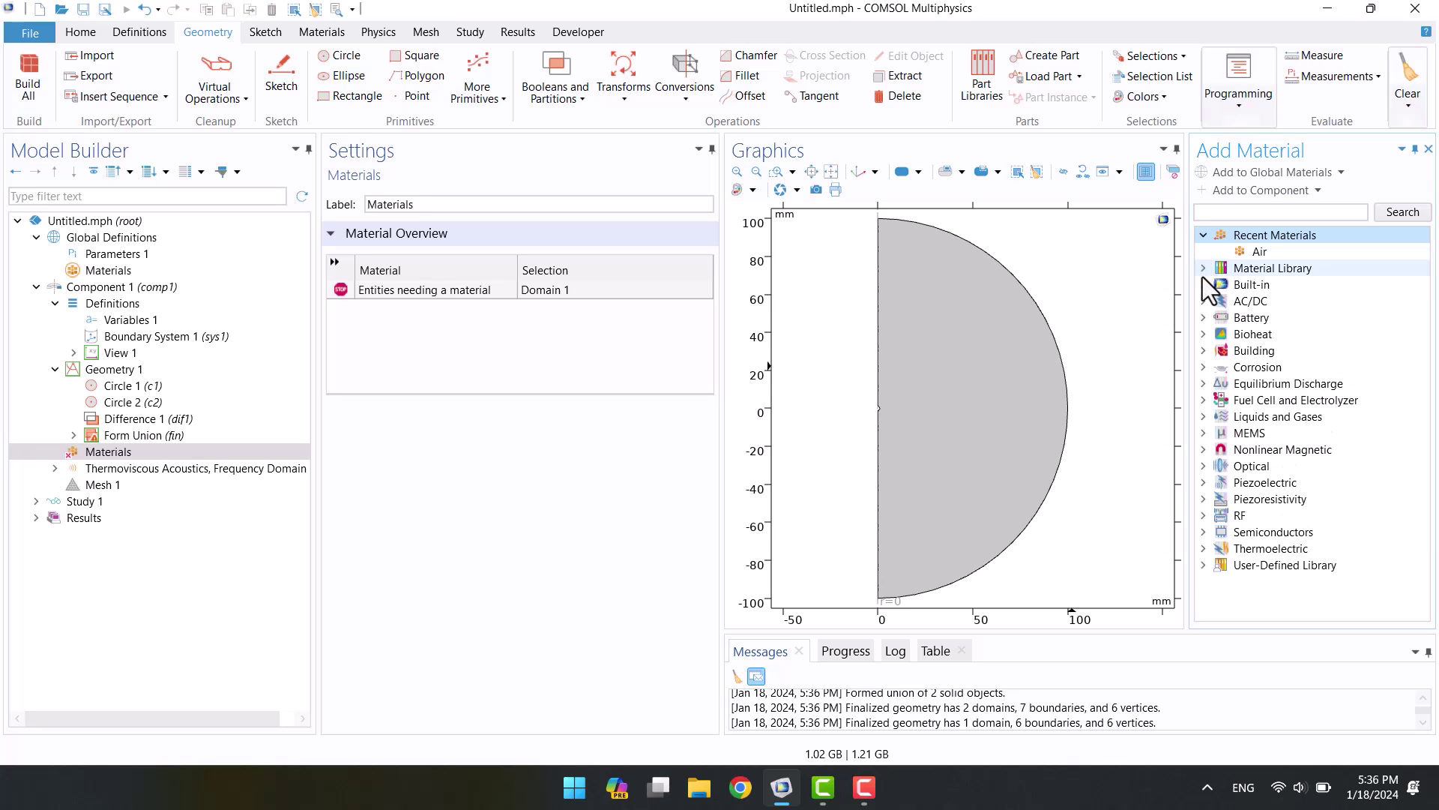
left_click(1203, 284)
scroll(1257, 390, "down", 3)
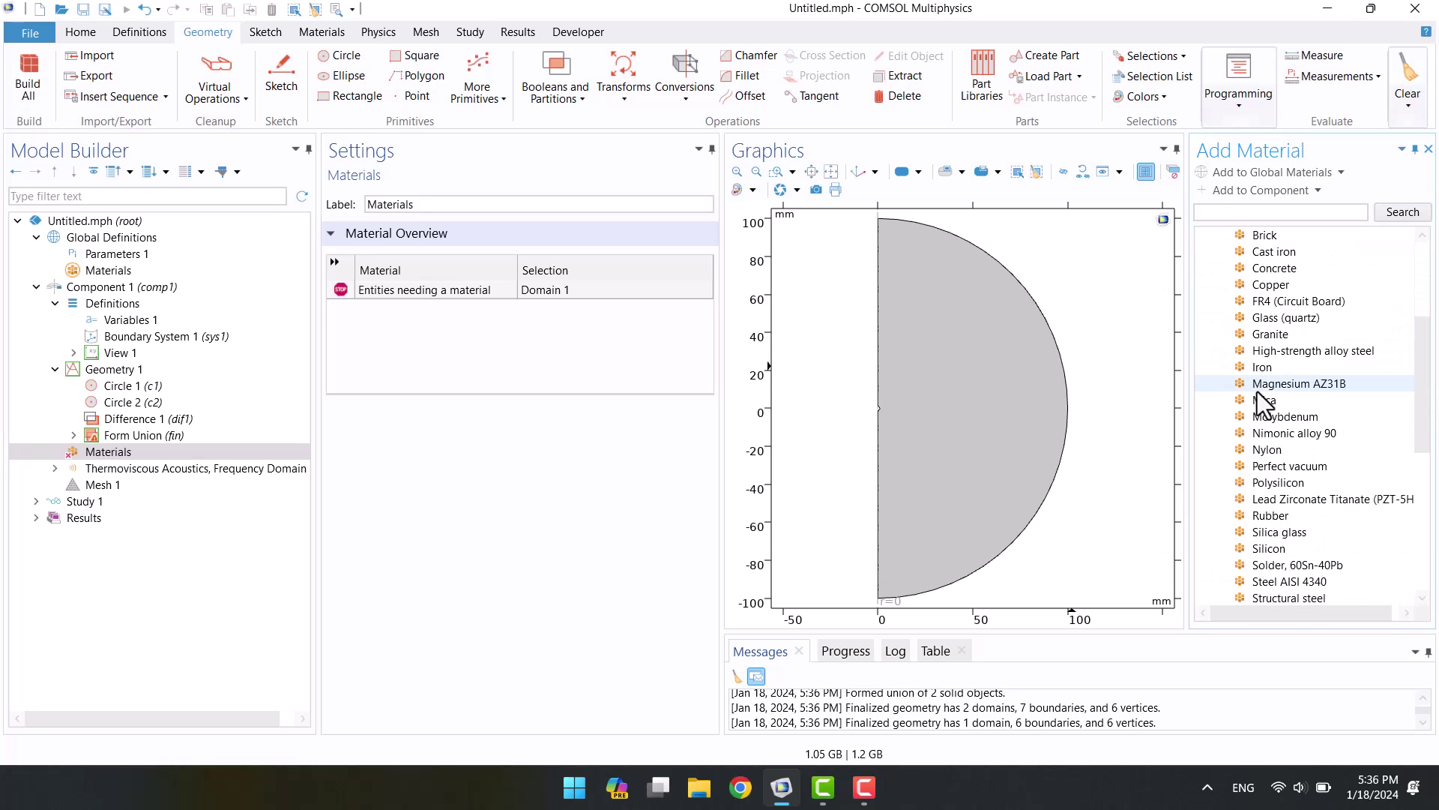
scroll(1257, 391, "down", 4)
left_click(1275, 464)
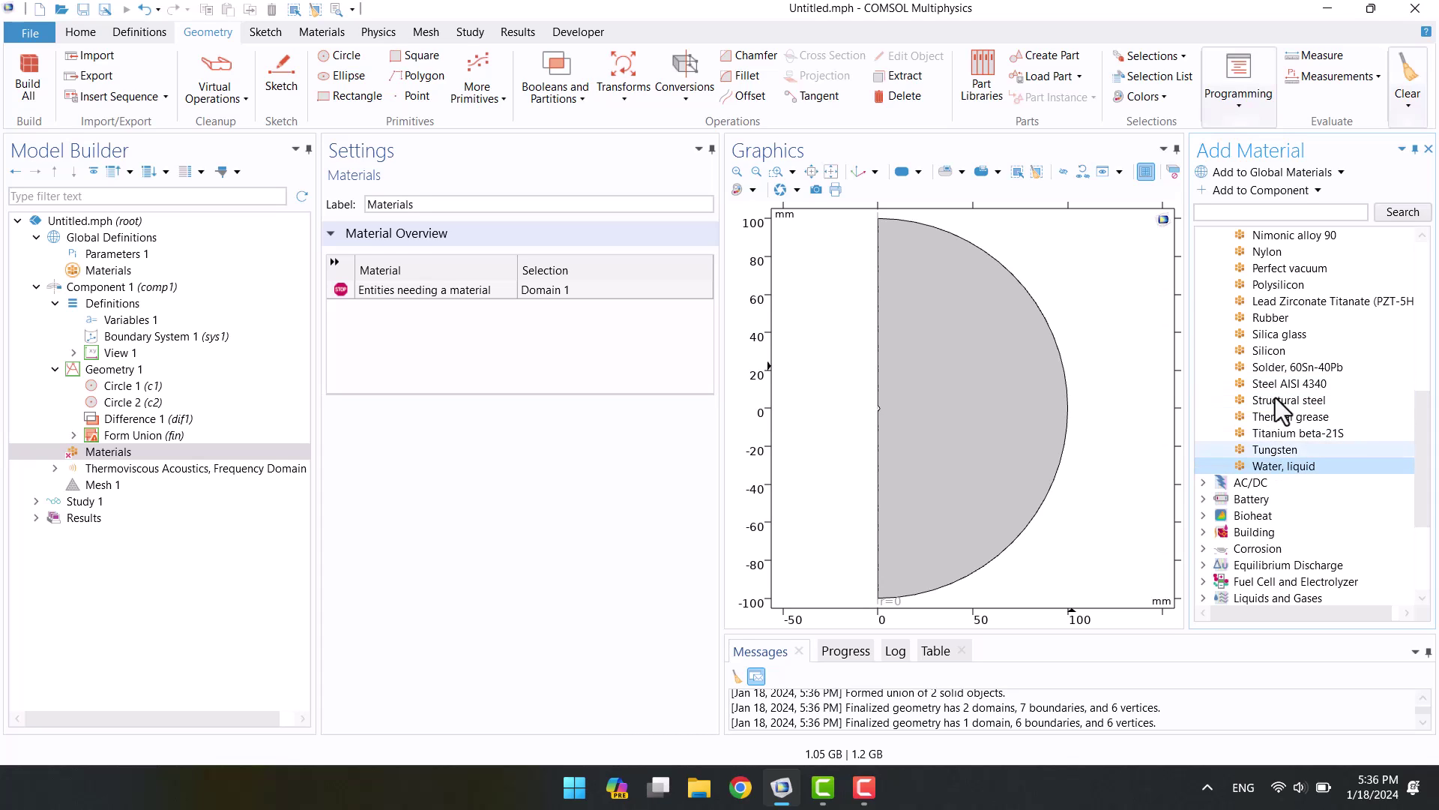
left_click(1267, 191)
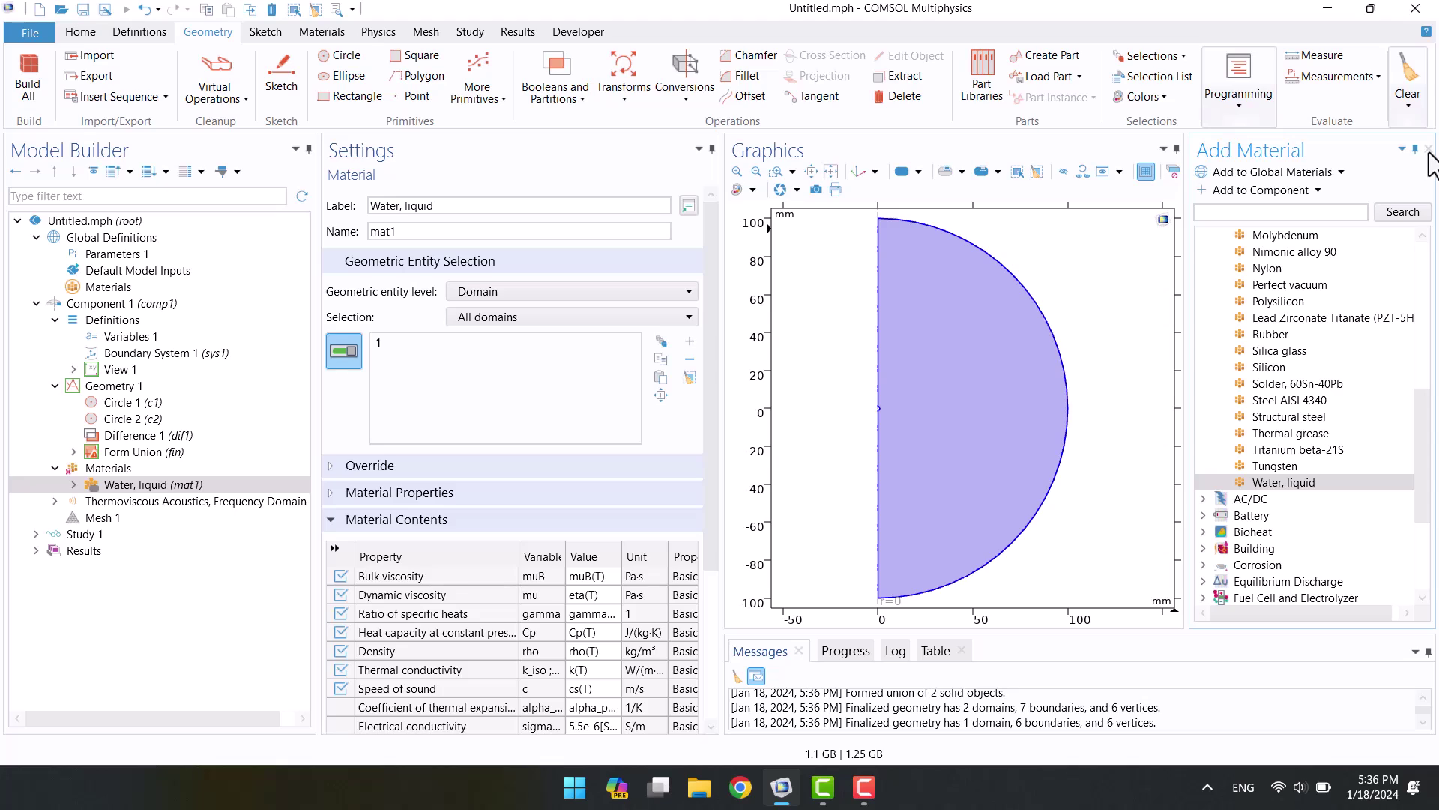
left_click(1429, 150)
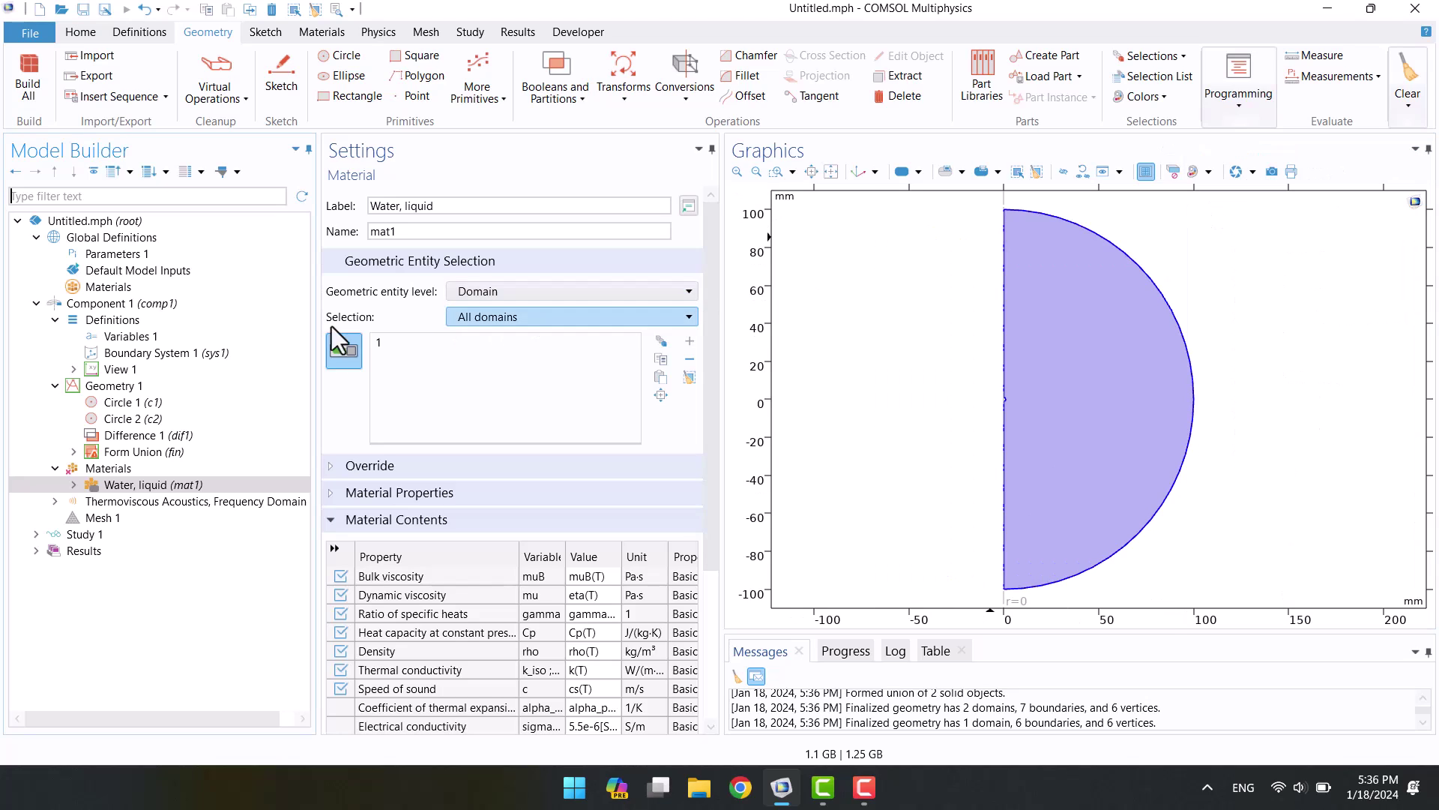
Step: Give Circle 2 an outer layer with thickness a_tot-a_ta, checking the radii in Parameters 1, and rebuild the whole geometry
left_click(106, 420)
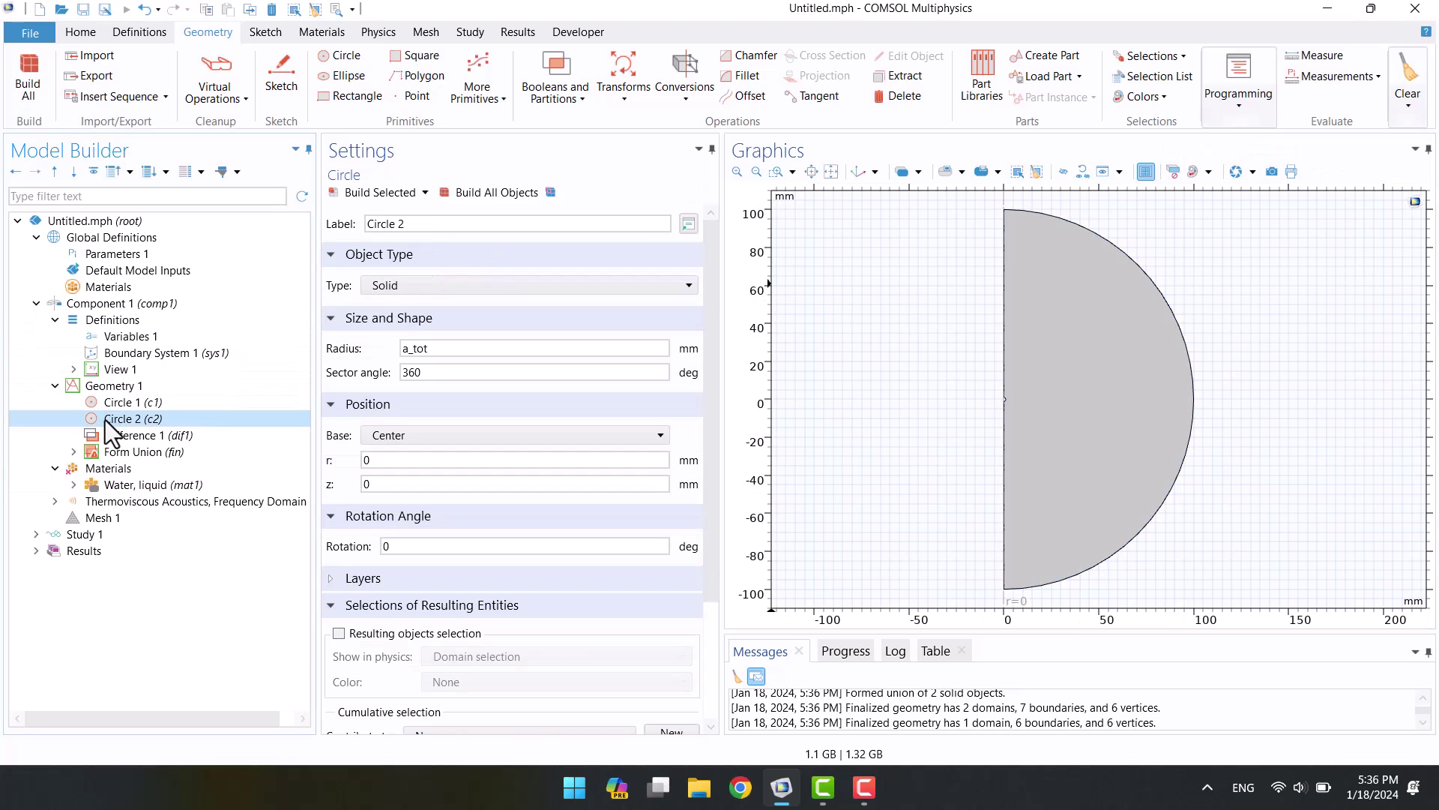
scroll(443, 493, "down", 3)
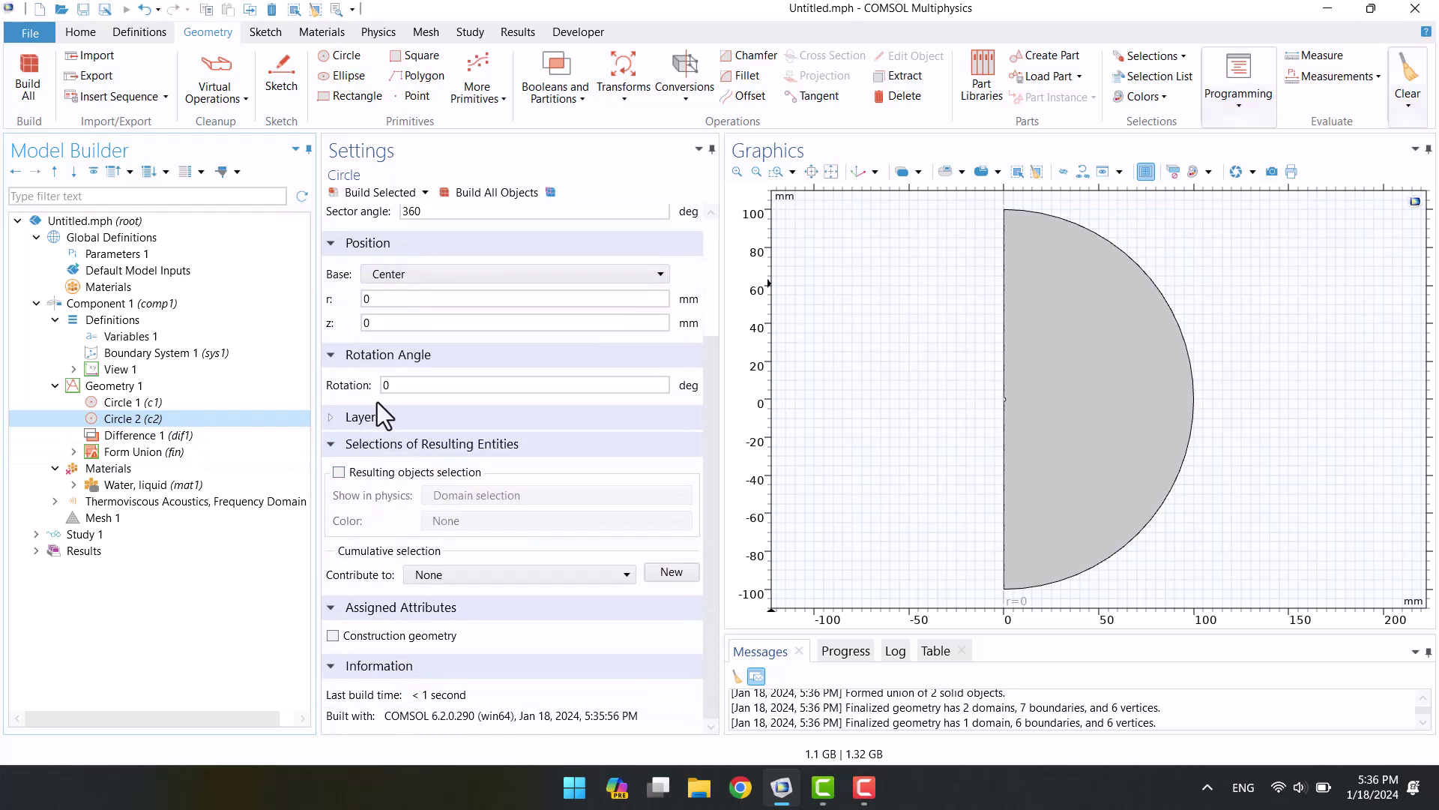
left_click(352, 416)
left_click(472, 477)
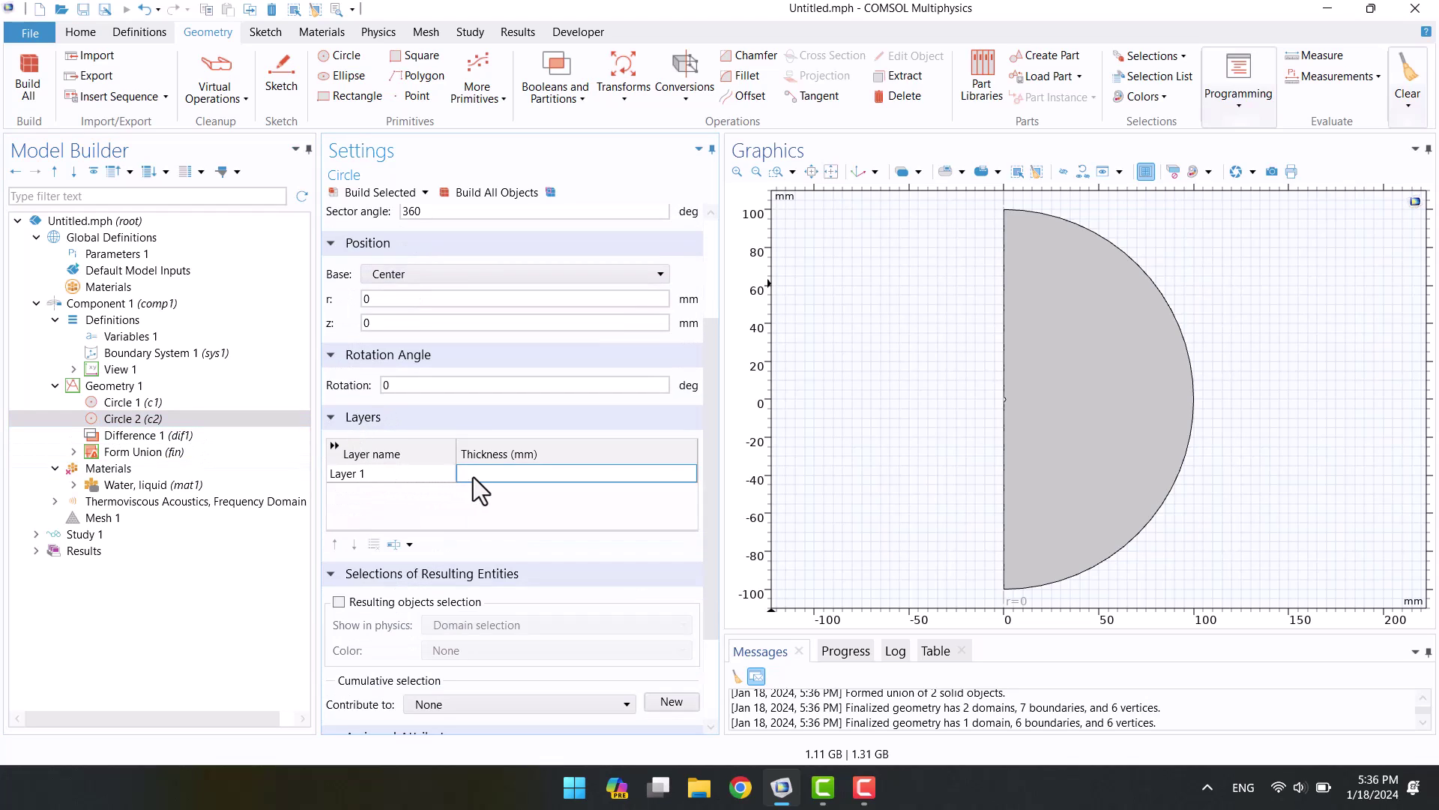
left_click(89, 258)
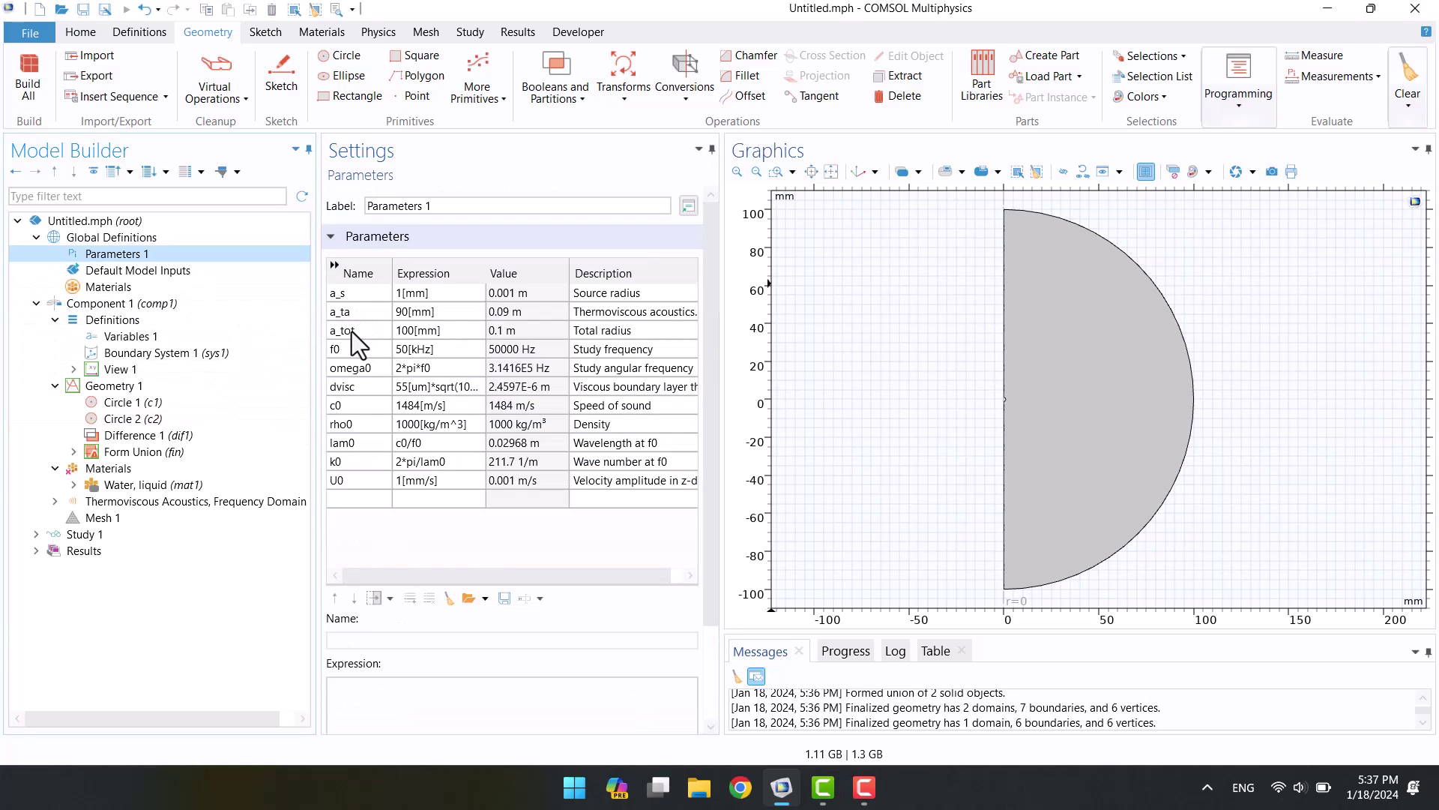
left_click(106, 420)
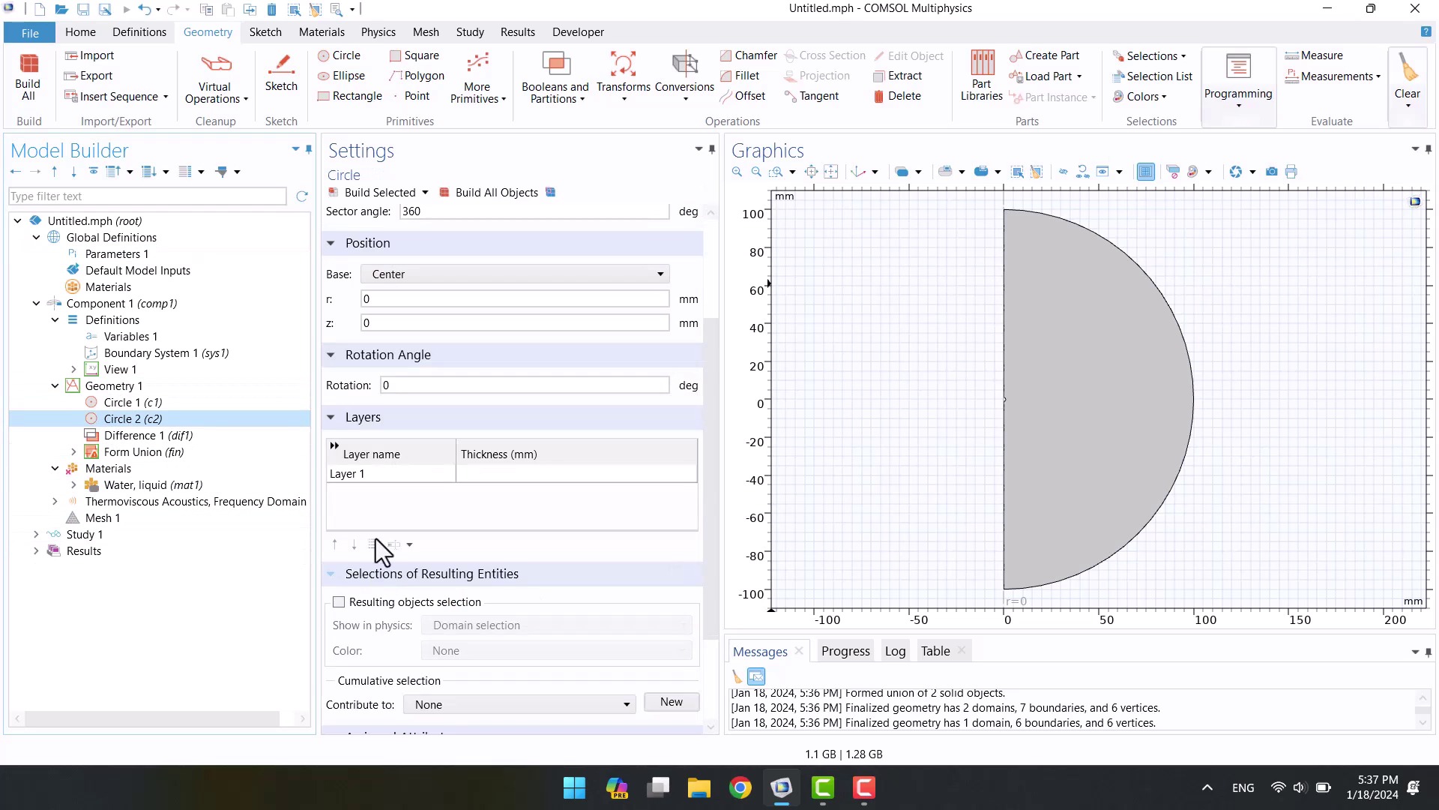
left_click(471, 479)
type("a_tot-a_ta")
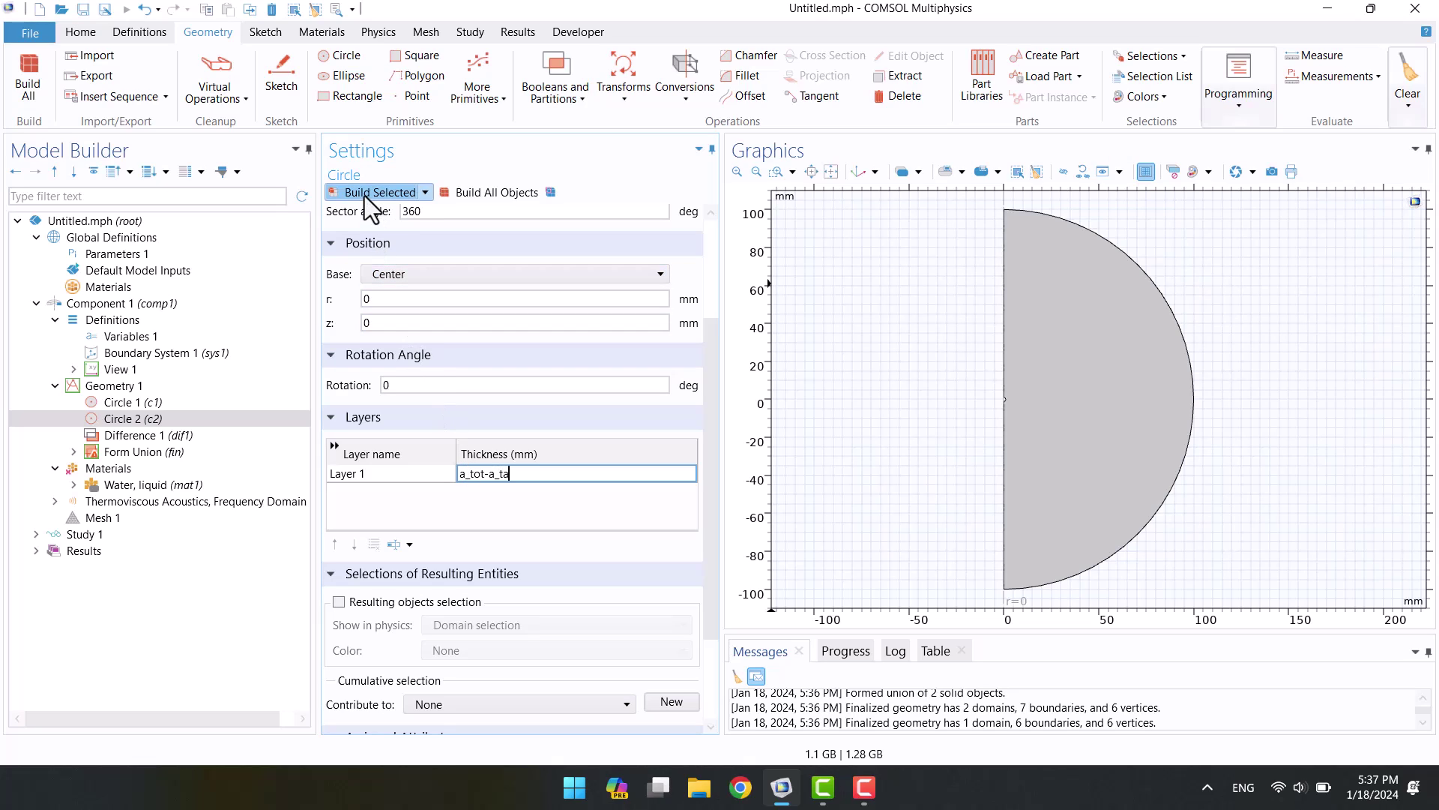
left_click(365, 193)
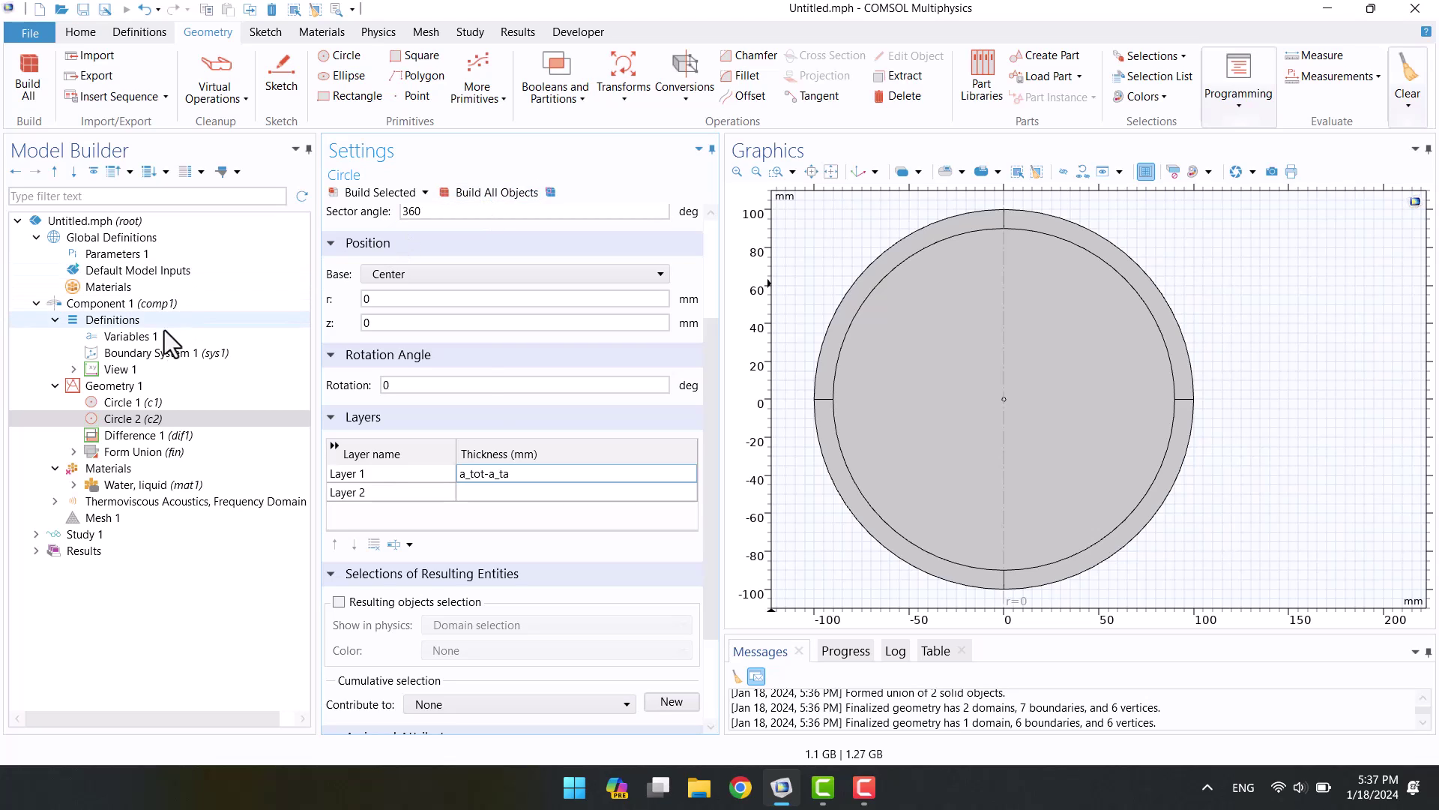
left_click(114, 386)
left_click(362, 193)
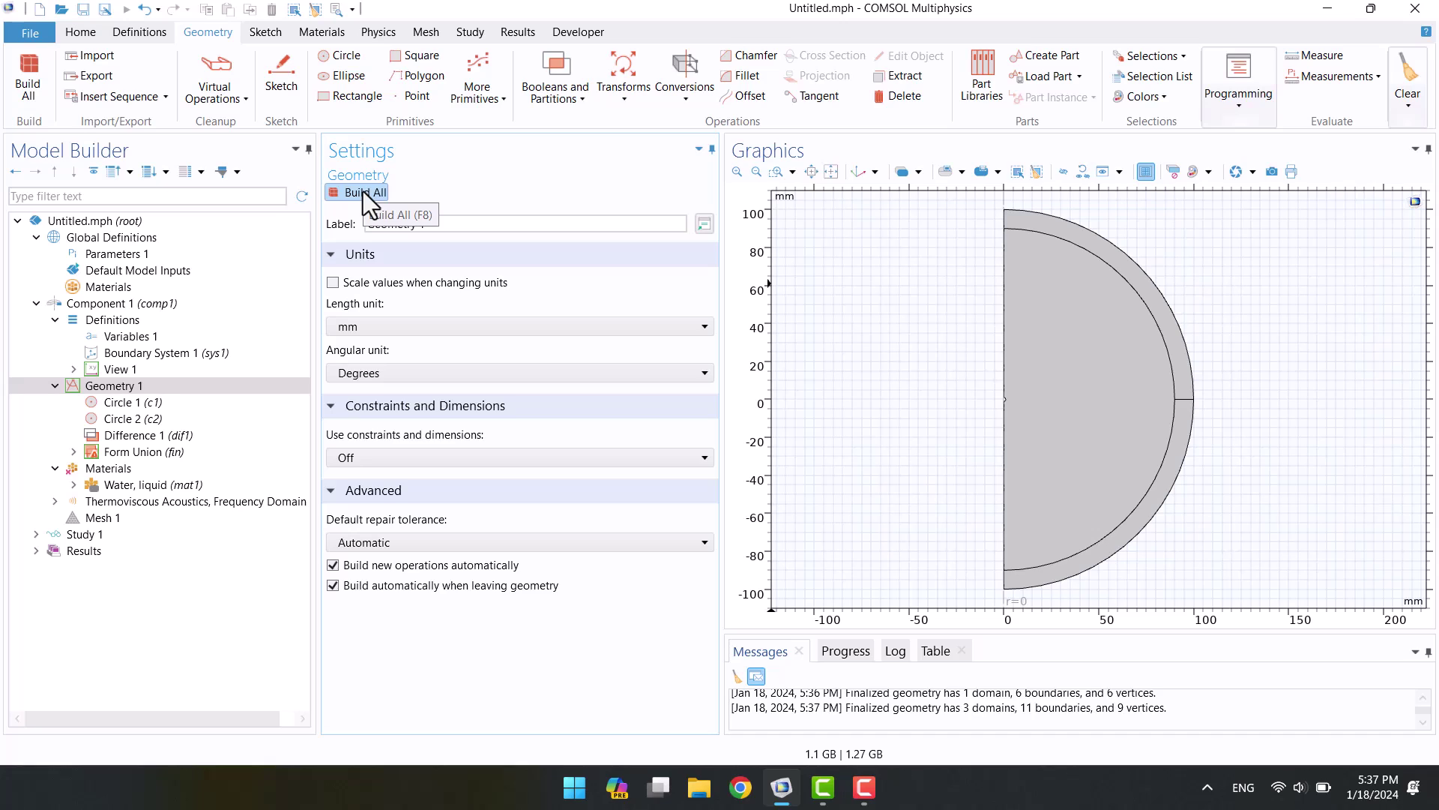
Step: Add a Perfectly Matched Layer under Definitions and assign it to the two outer layer domains, 3 and 1
right_click(116, 321)
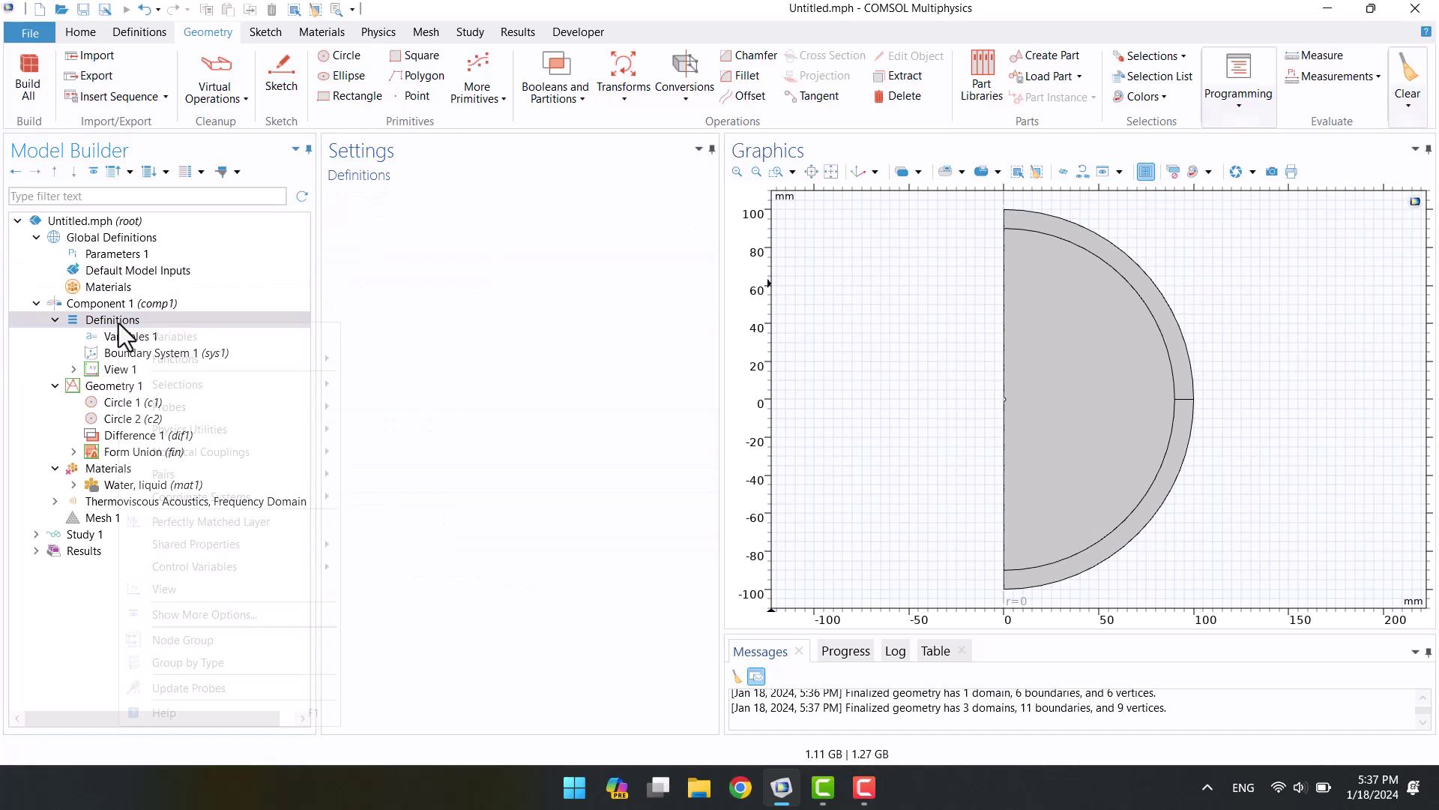
left_click(206, 517)
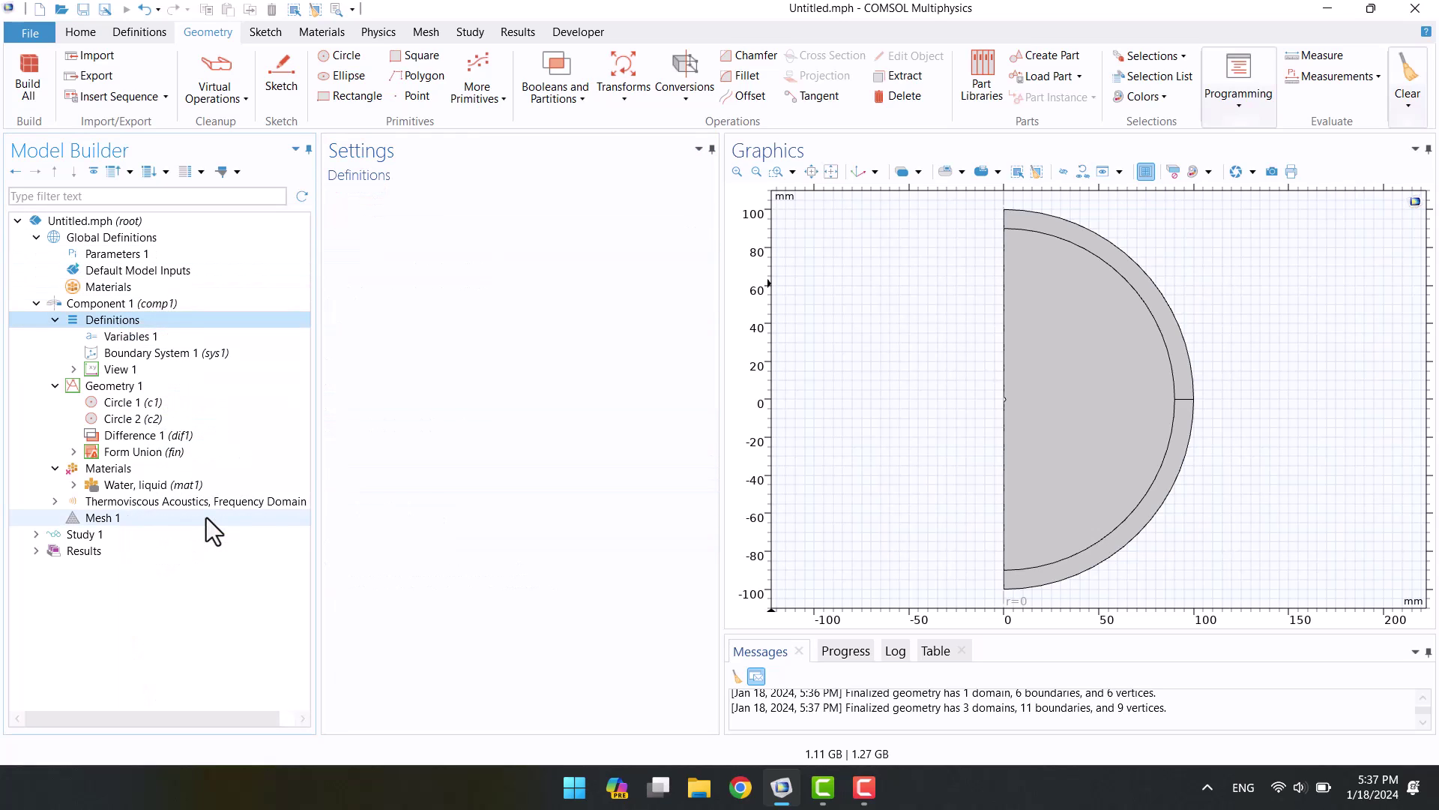
left_click(1068, 234)
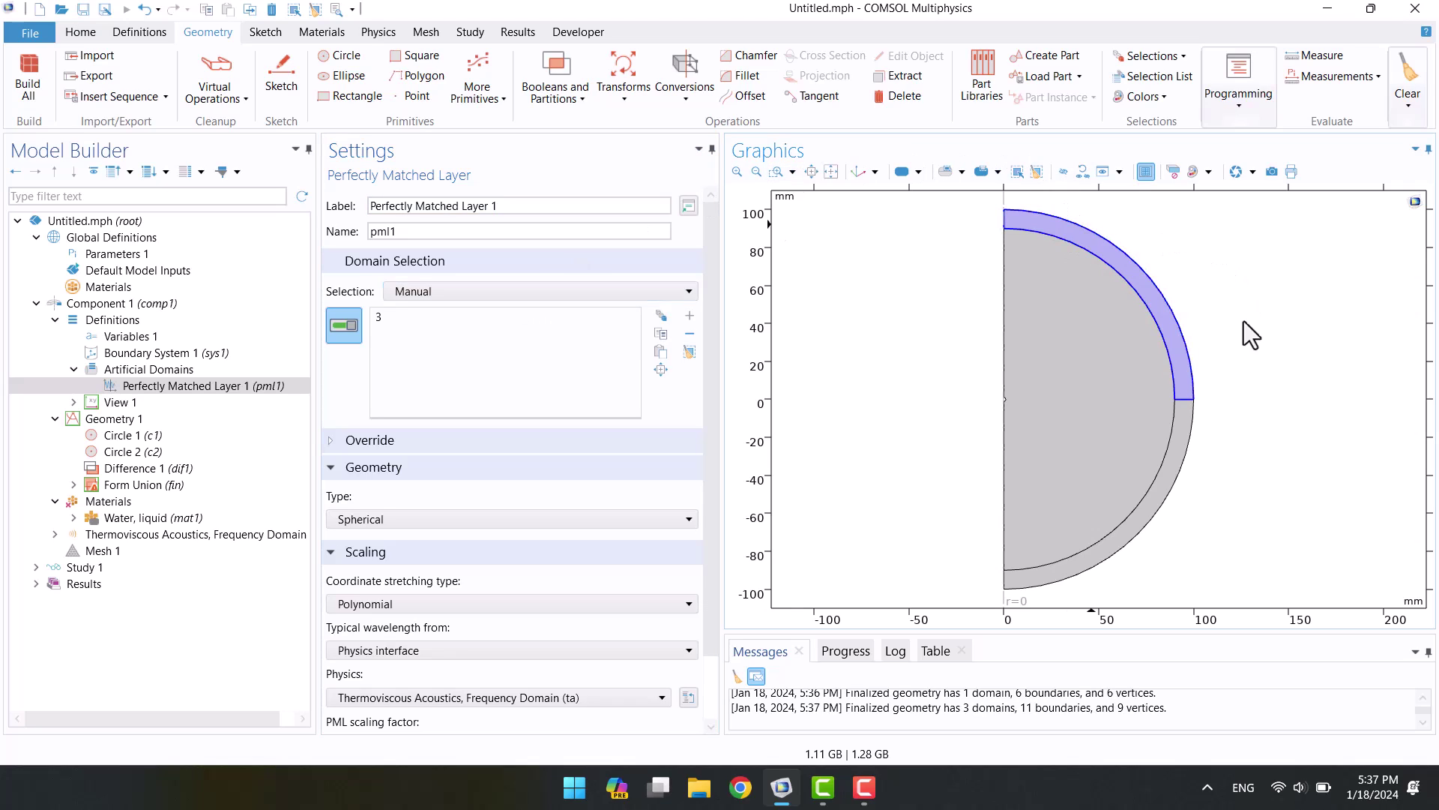
left_click(1188, 422)
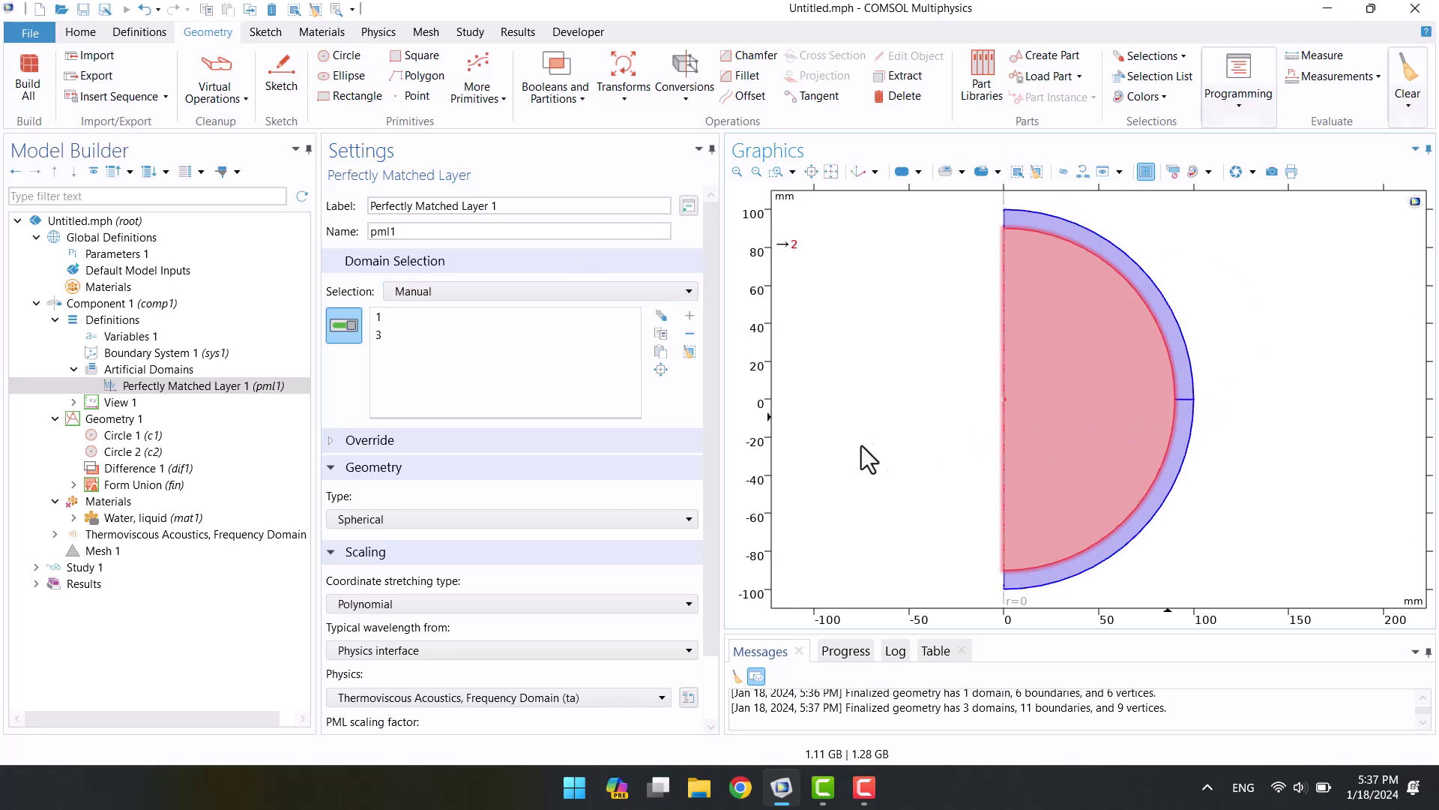
Step: Enable the adiabatic formulation for Thermoviscous Acoustics, Frequency Domain and use the reference pressure for water for the sound pressure level
left_click(107, 502)
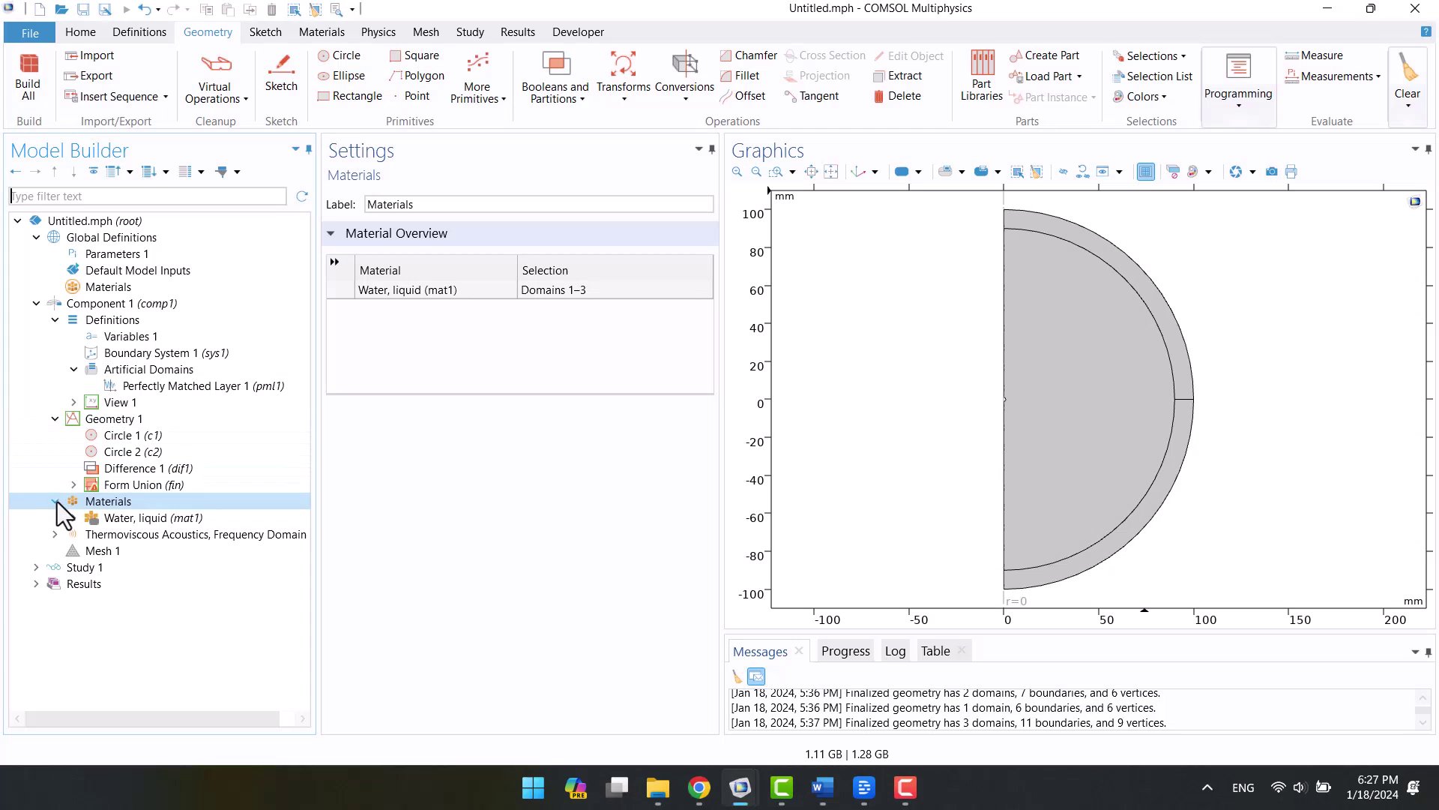
left_click(55, 501)
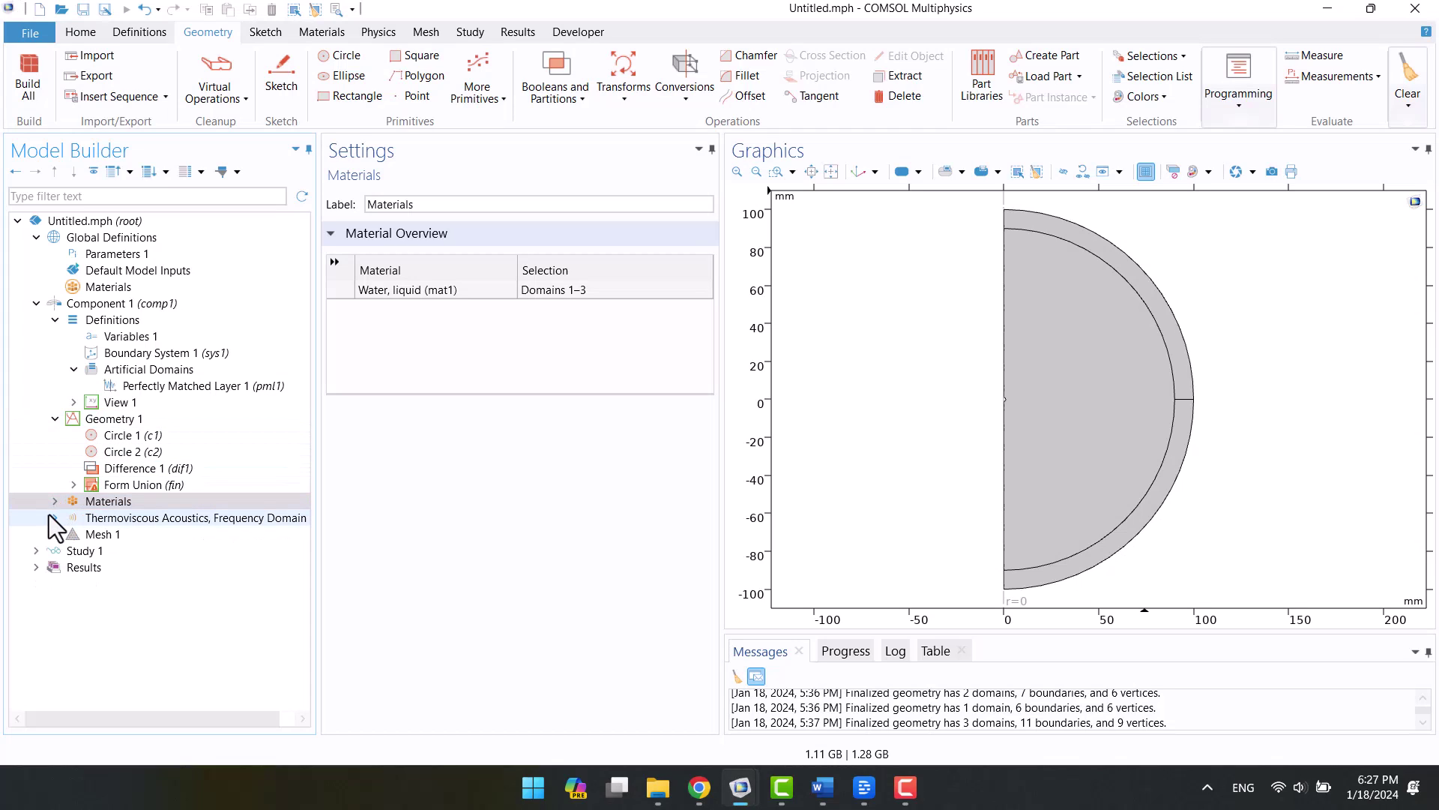
left_click(55, 518)
left_click(90, 517)
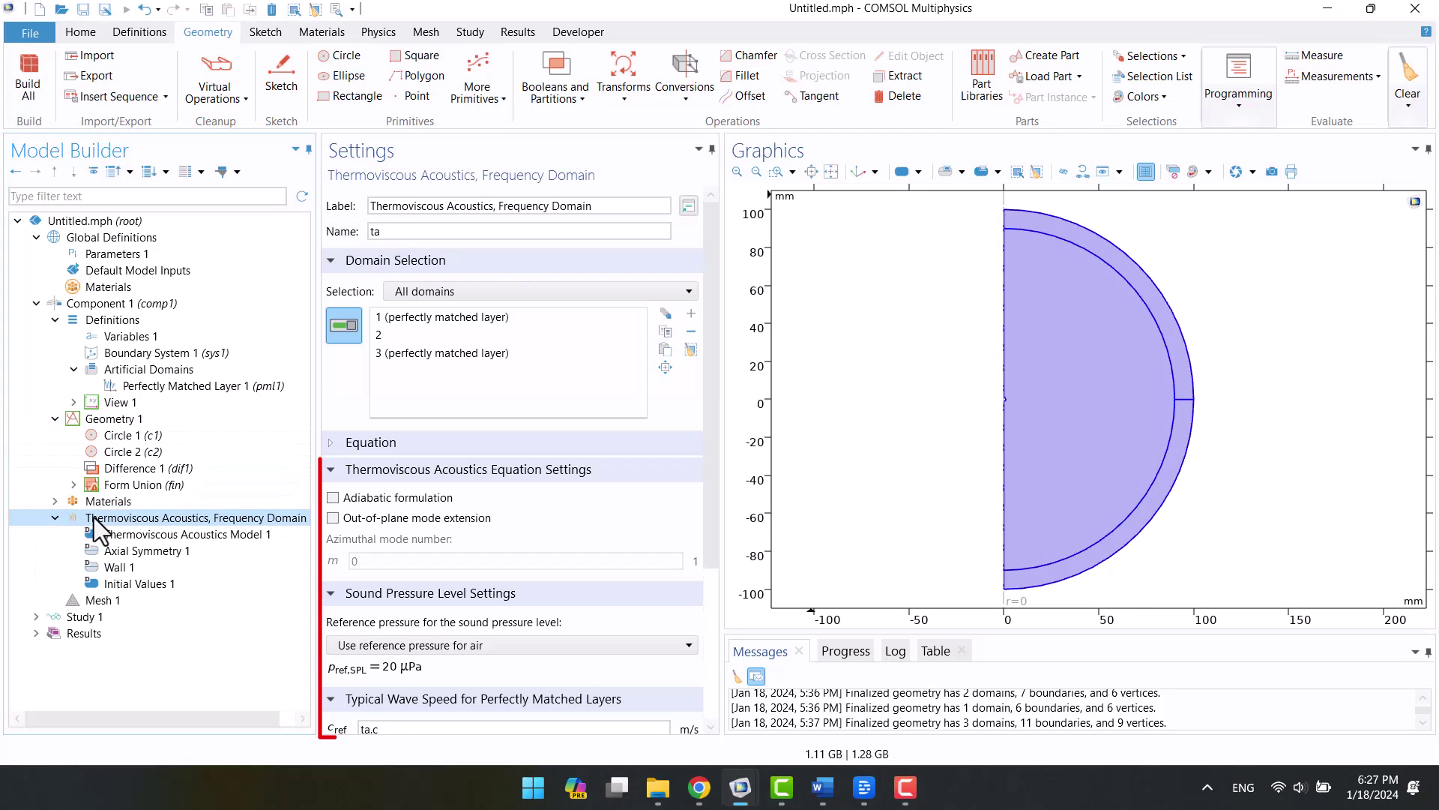
left_click(412, 498)
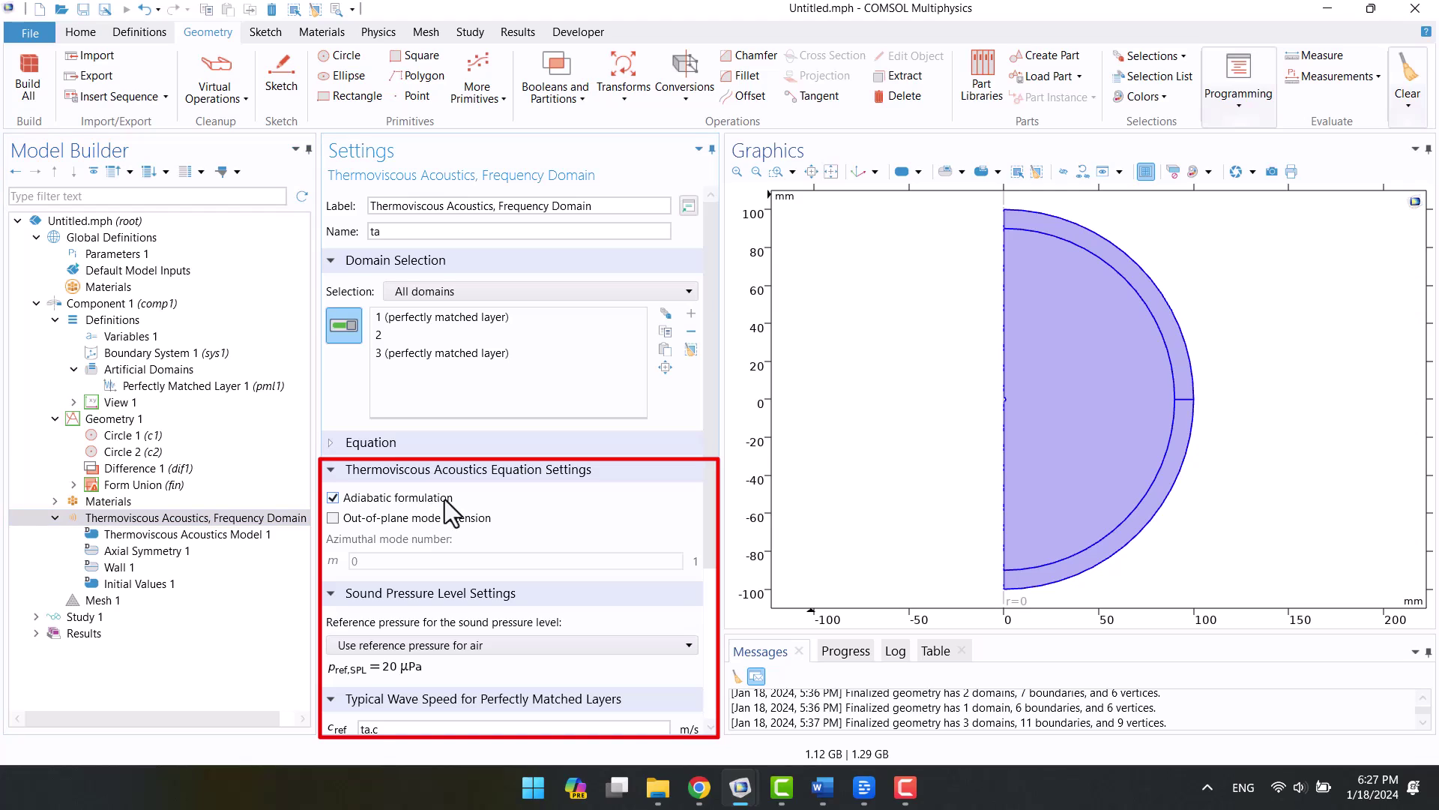
left_click(486, 640)
left_click(479, 678)
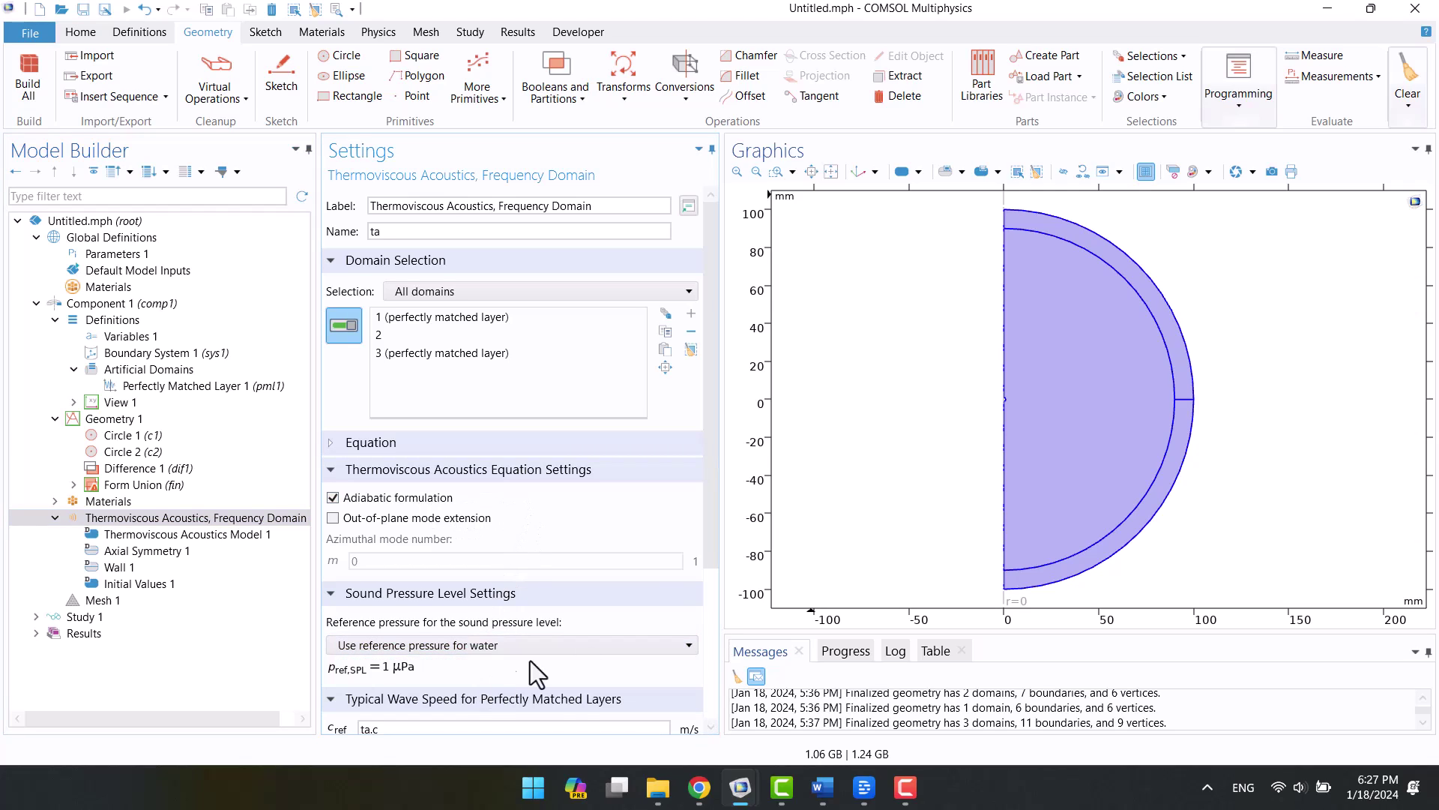
left_click_drag(714, 546, 737, 712)
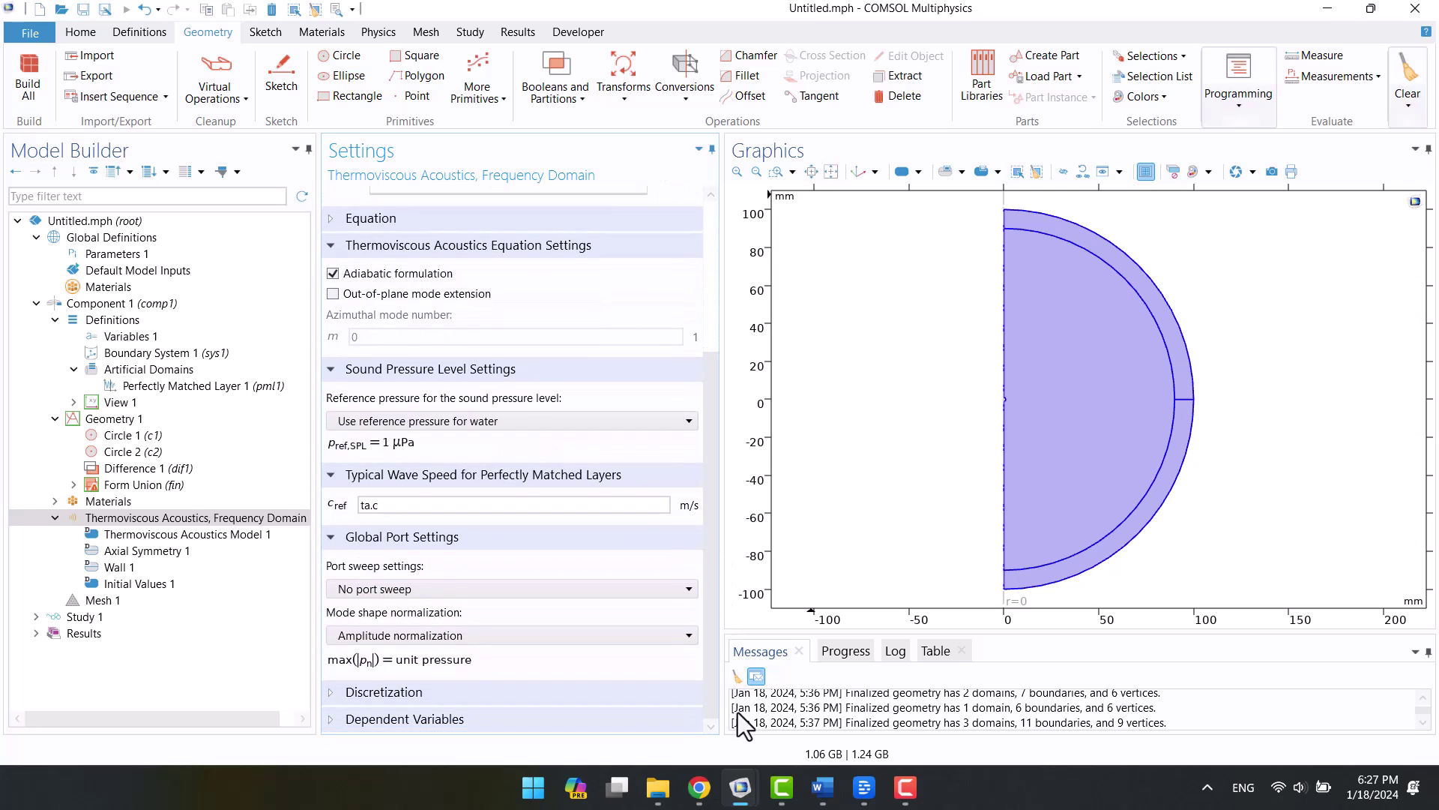
Step: Add a Velocity boundary condition to the thermoviscous acoustics physics and assign it to the particle's surface, boundaries 8 and 9
right_click(195, 514)
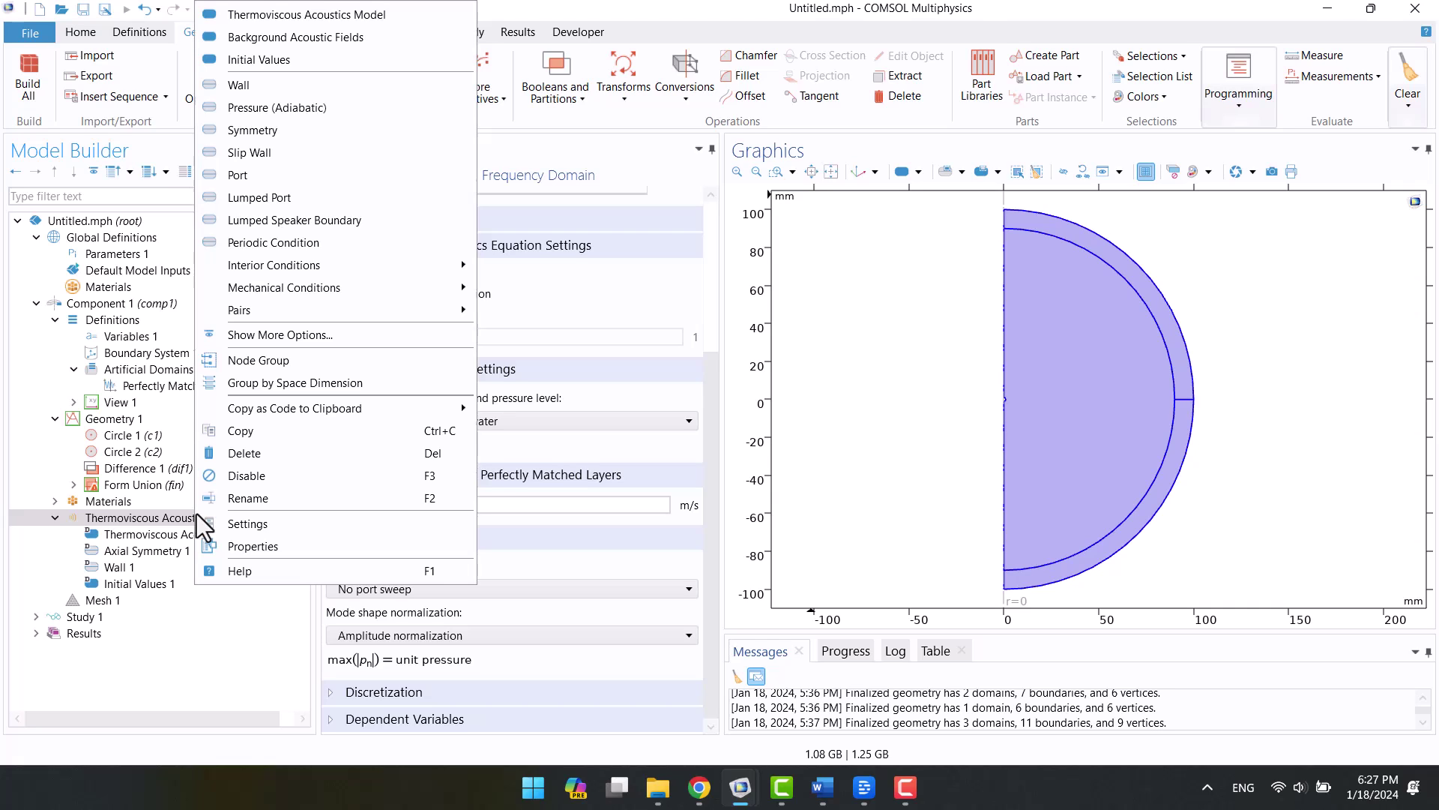
left_click(183, 516)
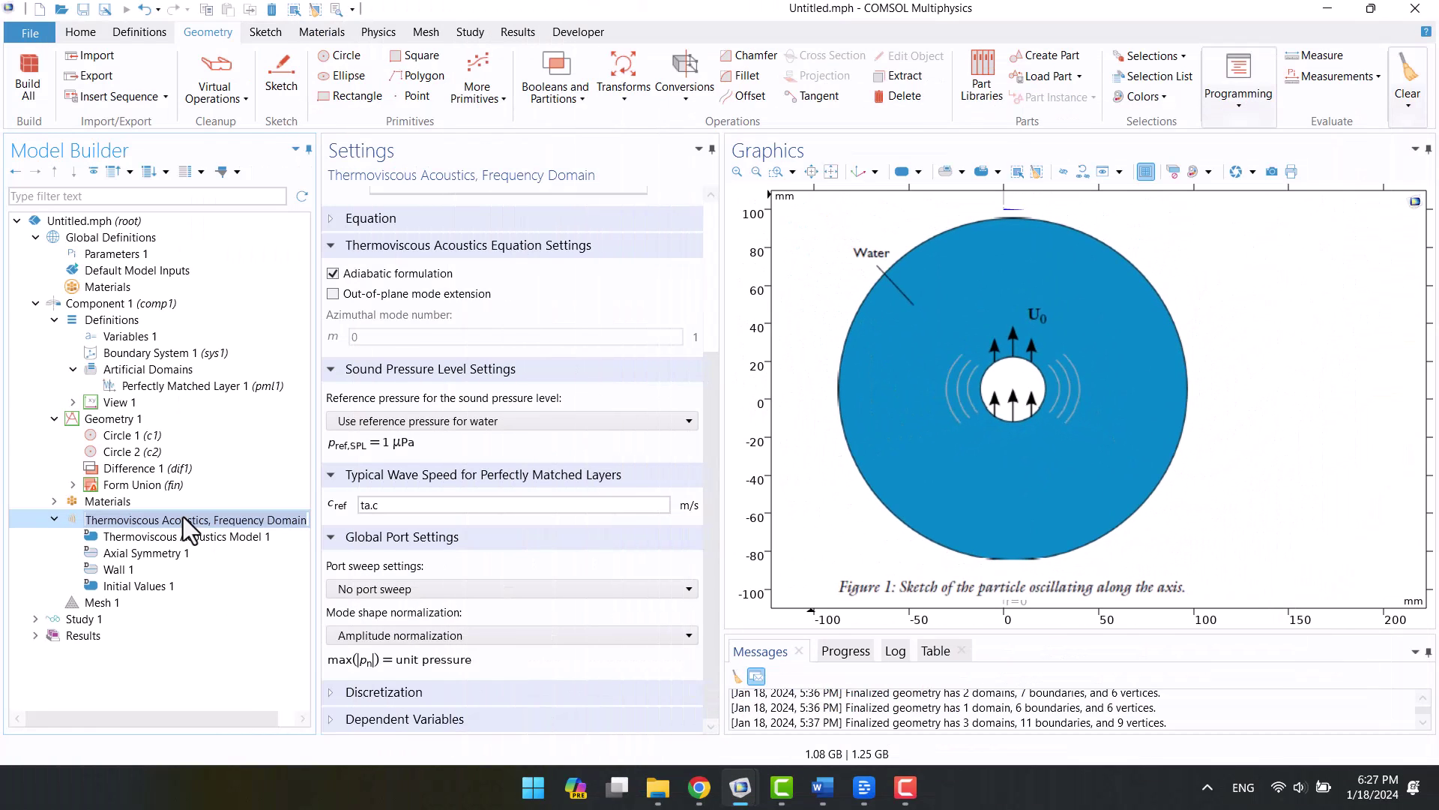
right_click(182, 516)
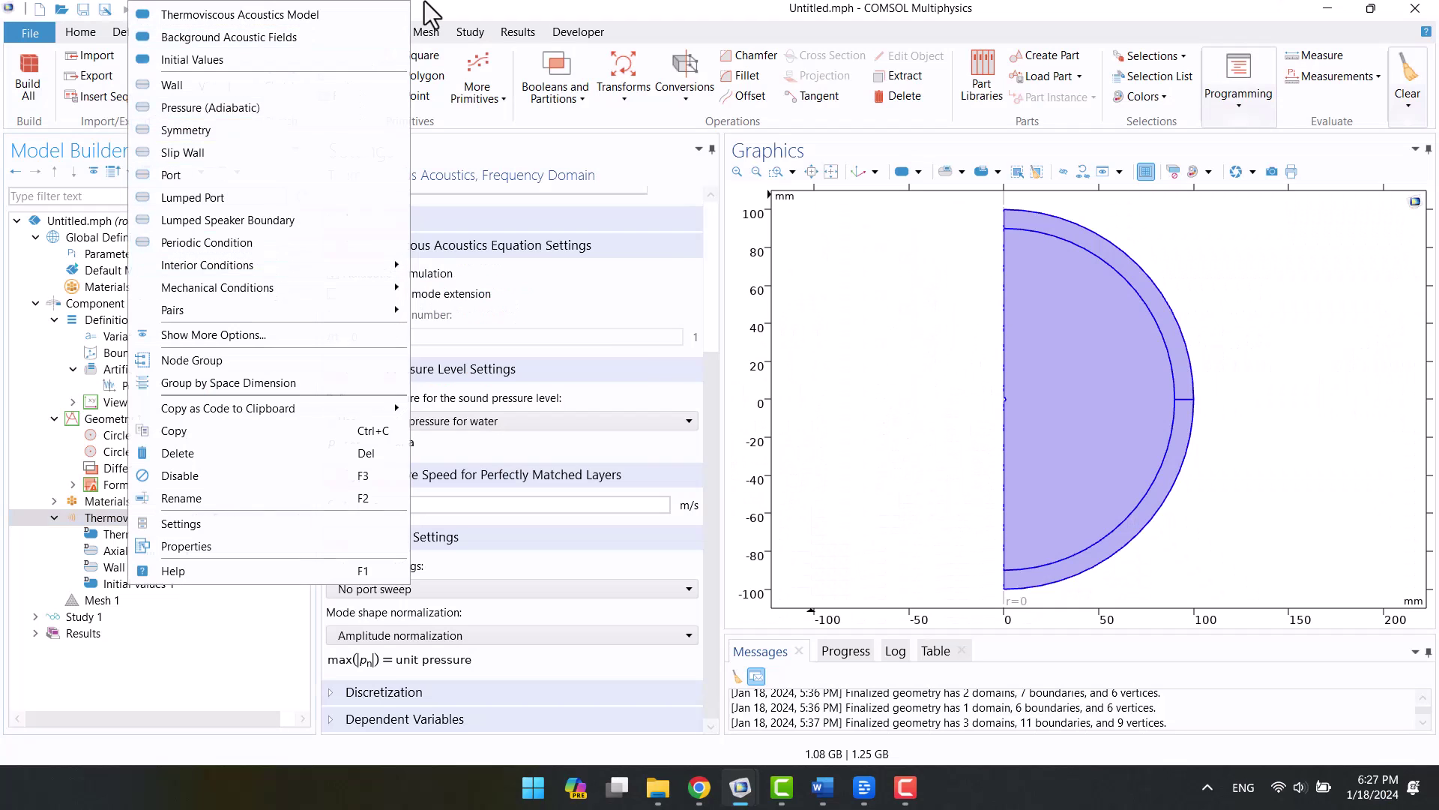
key("Escape")
left_click(378, 31)
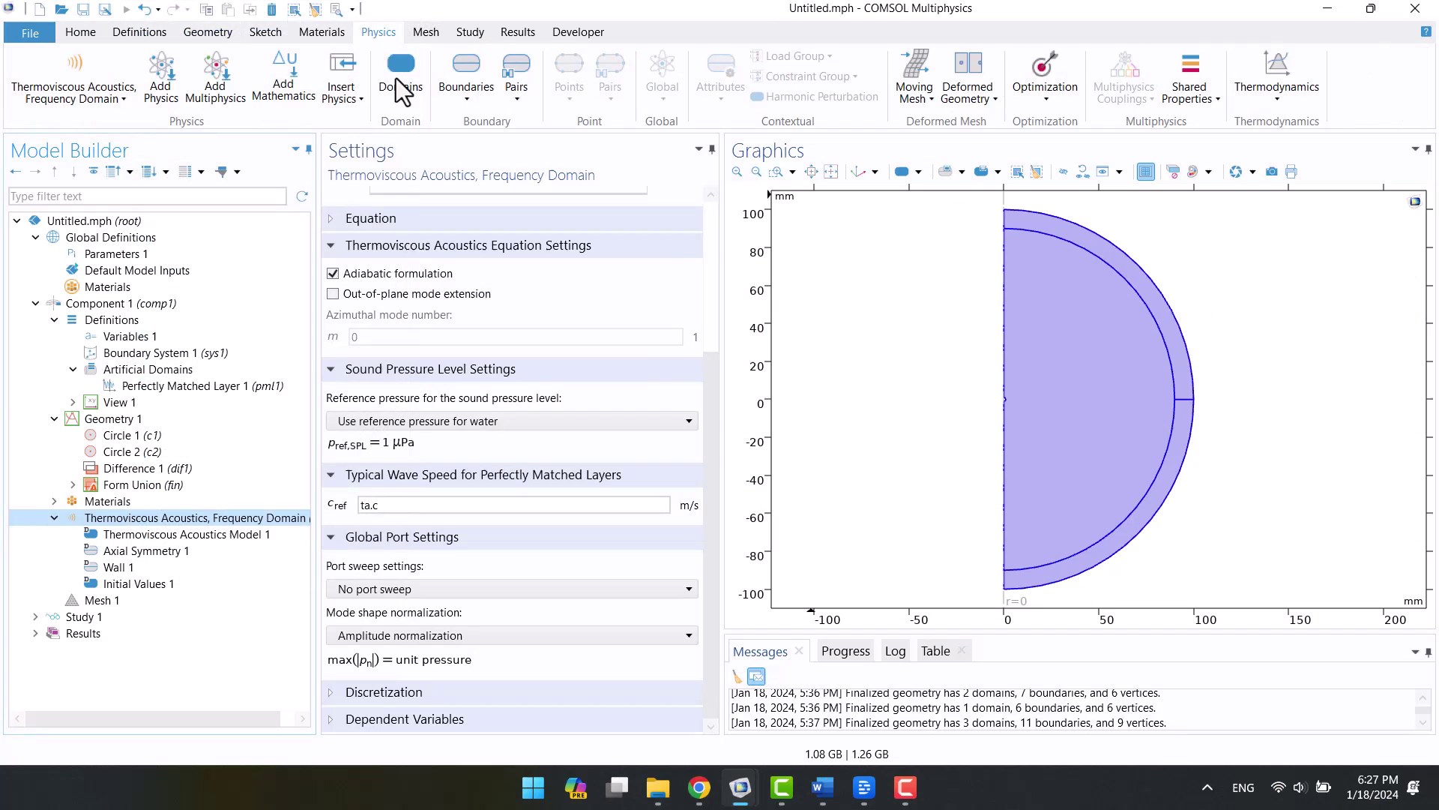
left_click(468, 100)
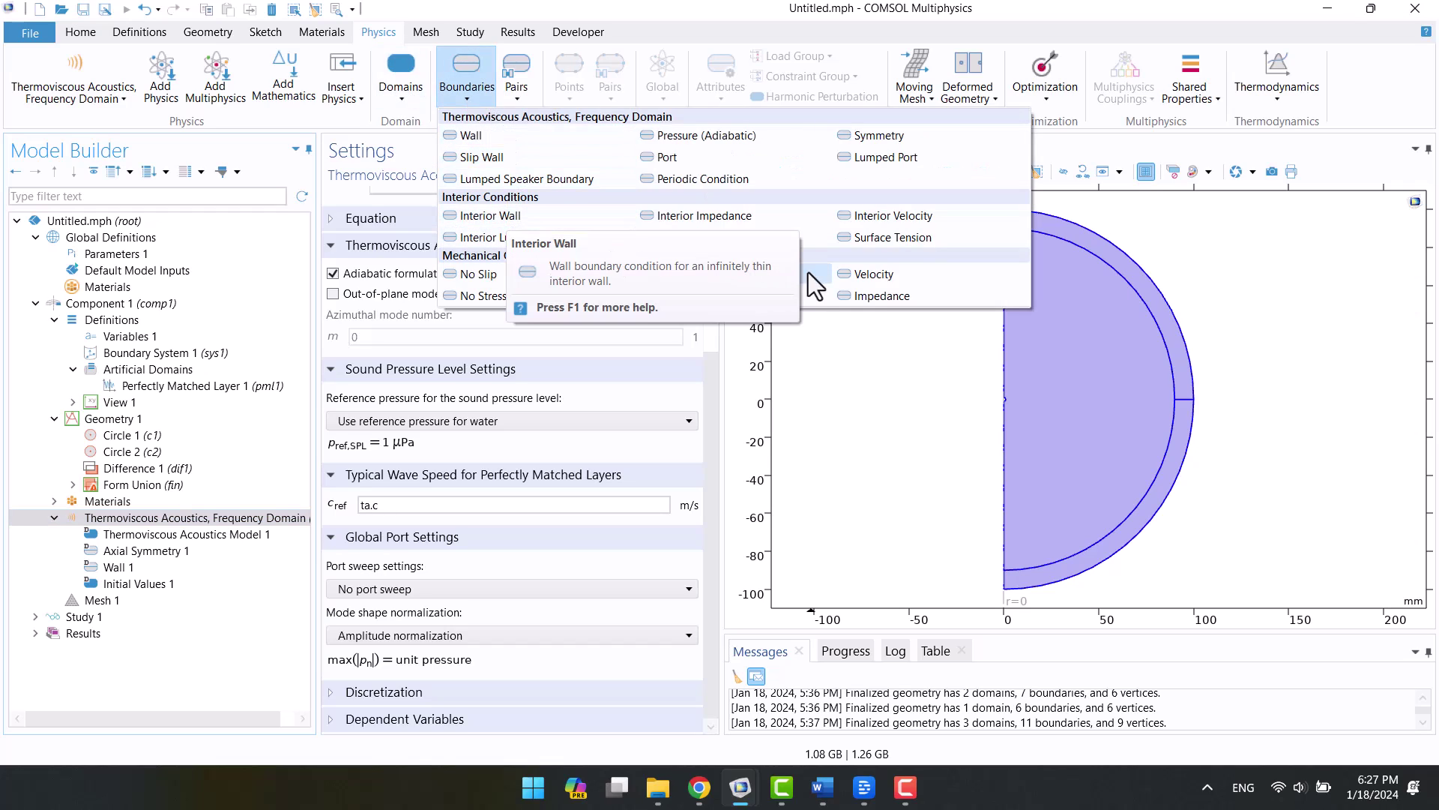
left_click(869, 274)
scroll(1006, 405, "up", 6)
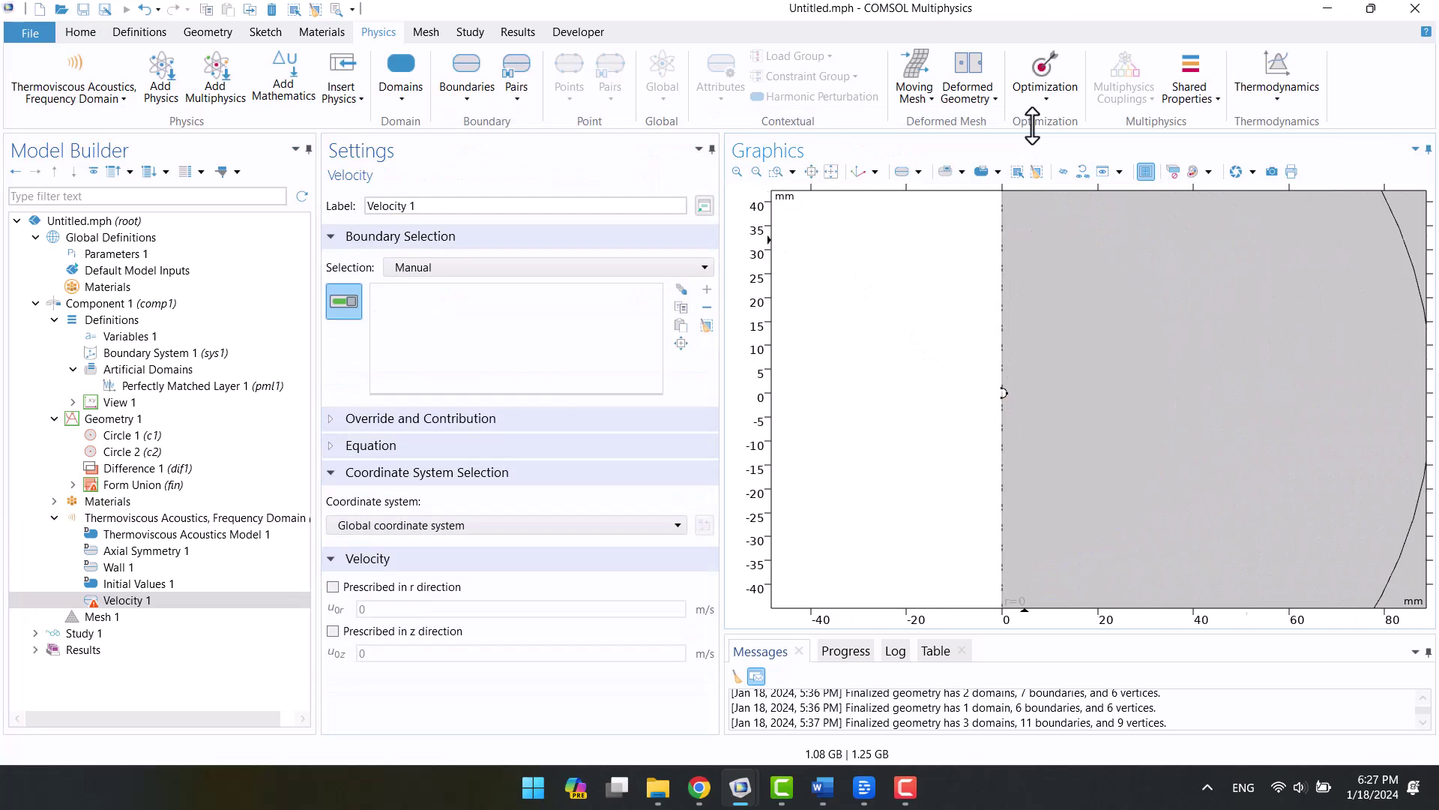
scroll(1096, 337, "up", 2)
left_click(893, 381)
left_click(901, 417)
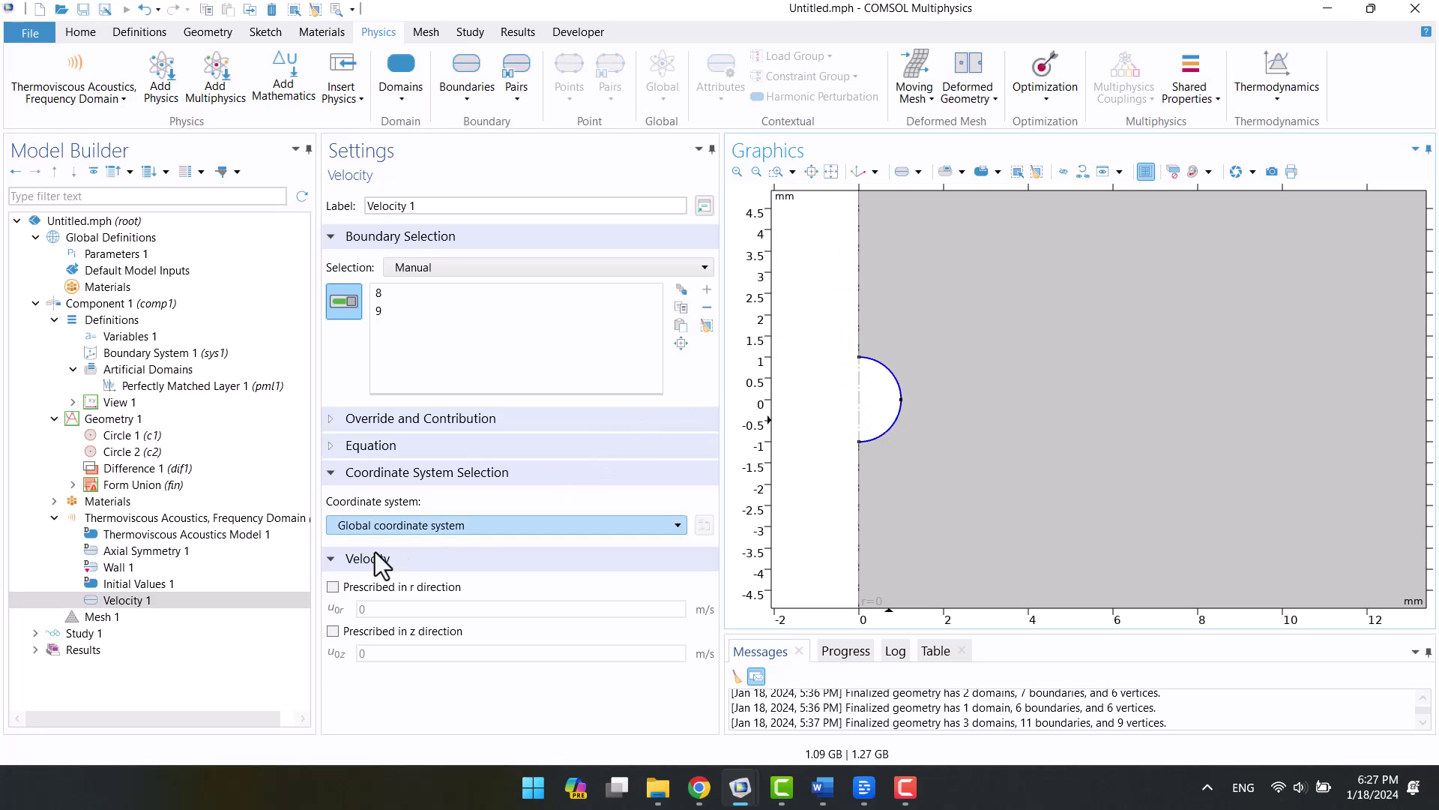
Step: Prescribe the velocity in both the r and z directions, keeping 0 for r and setting the z component to U0
left_click(334, 586)
left_click(333, 635)
left_click(399, 652)
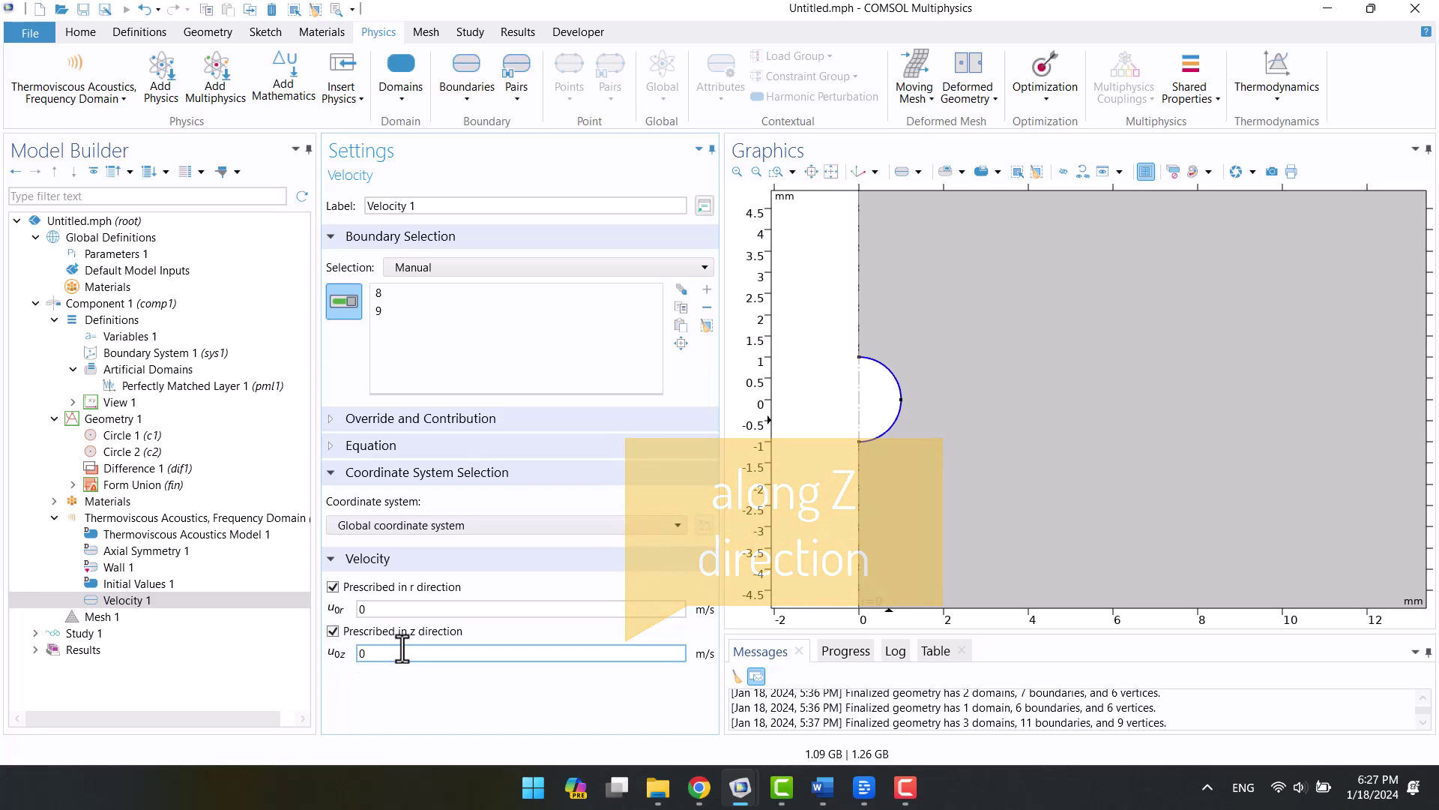
type("U0")
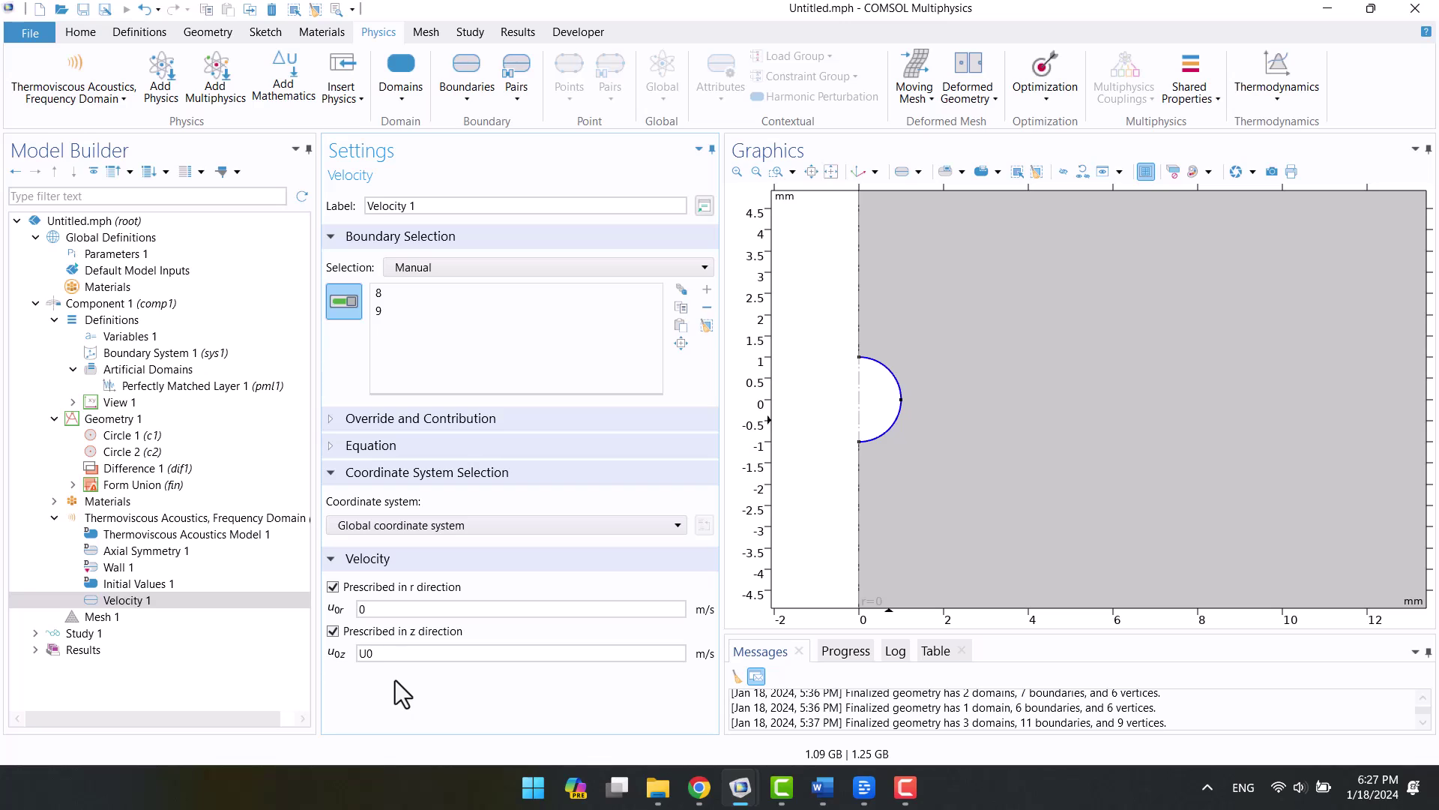
left_click(825, 174)
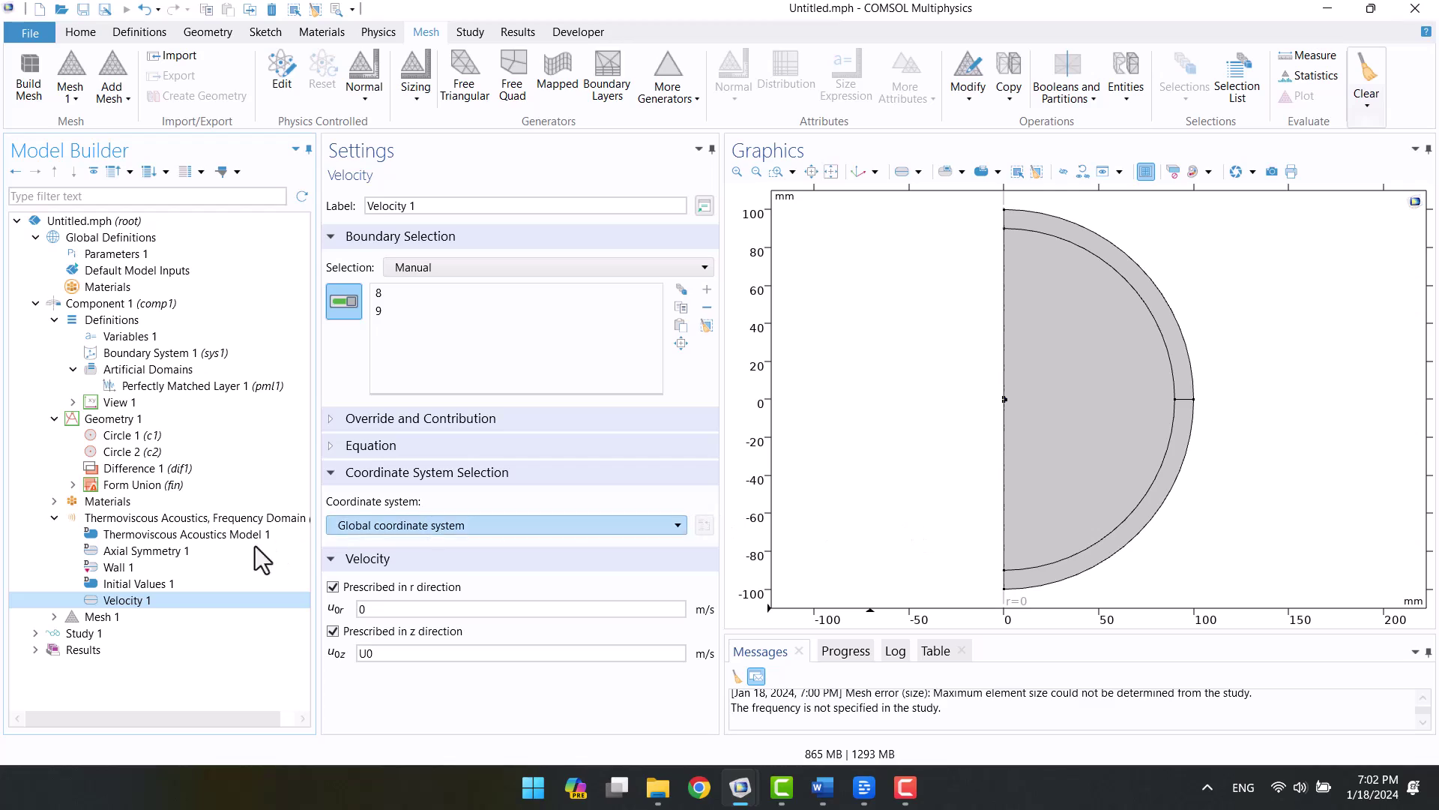
Step: Set the frequency of Study 1's Frequency Domain step to f0 and check its definition in Parameters 1
left_click(65, 632)
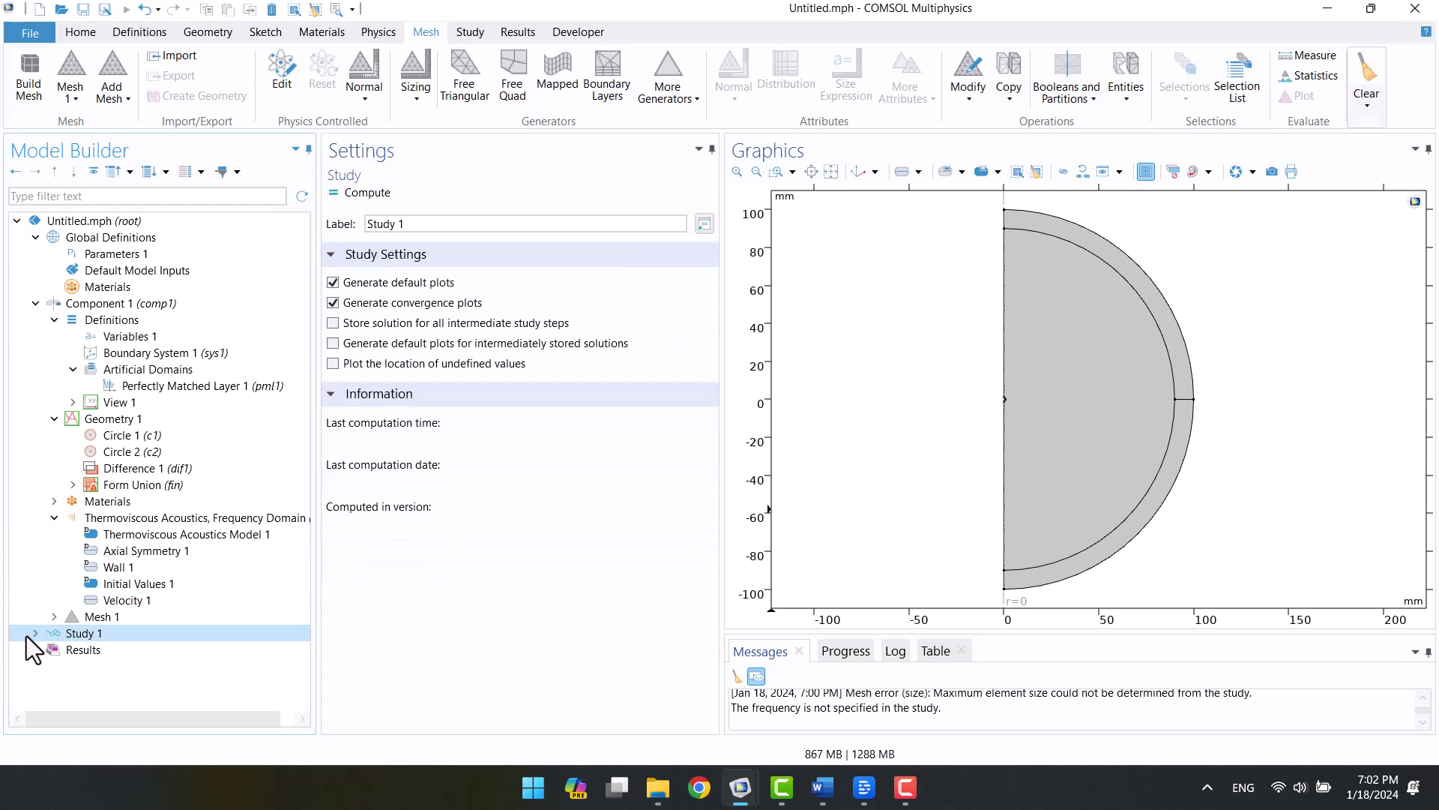
left_click(33, 634)
left_click(100, 650)
left_click(569, 312)
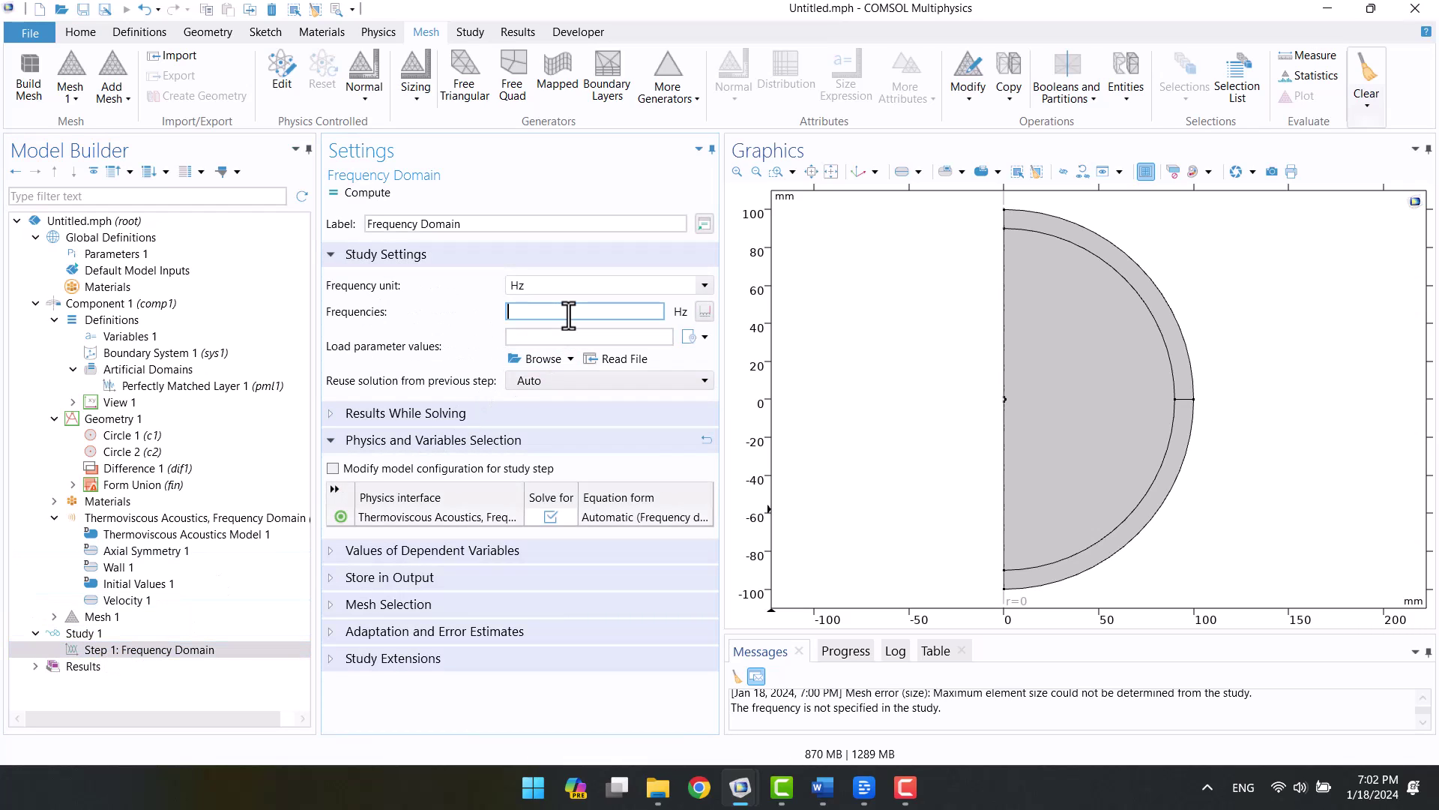
type("f0")
left_click(571, 265)
left_click(571, 266)
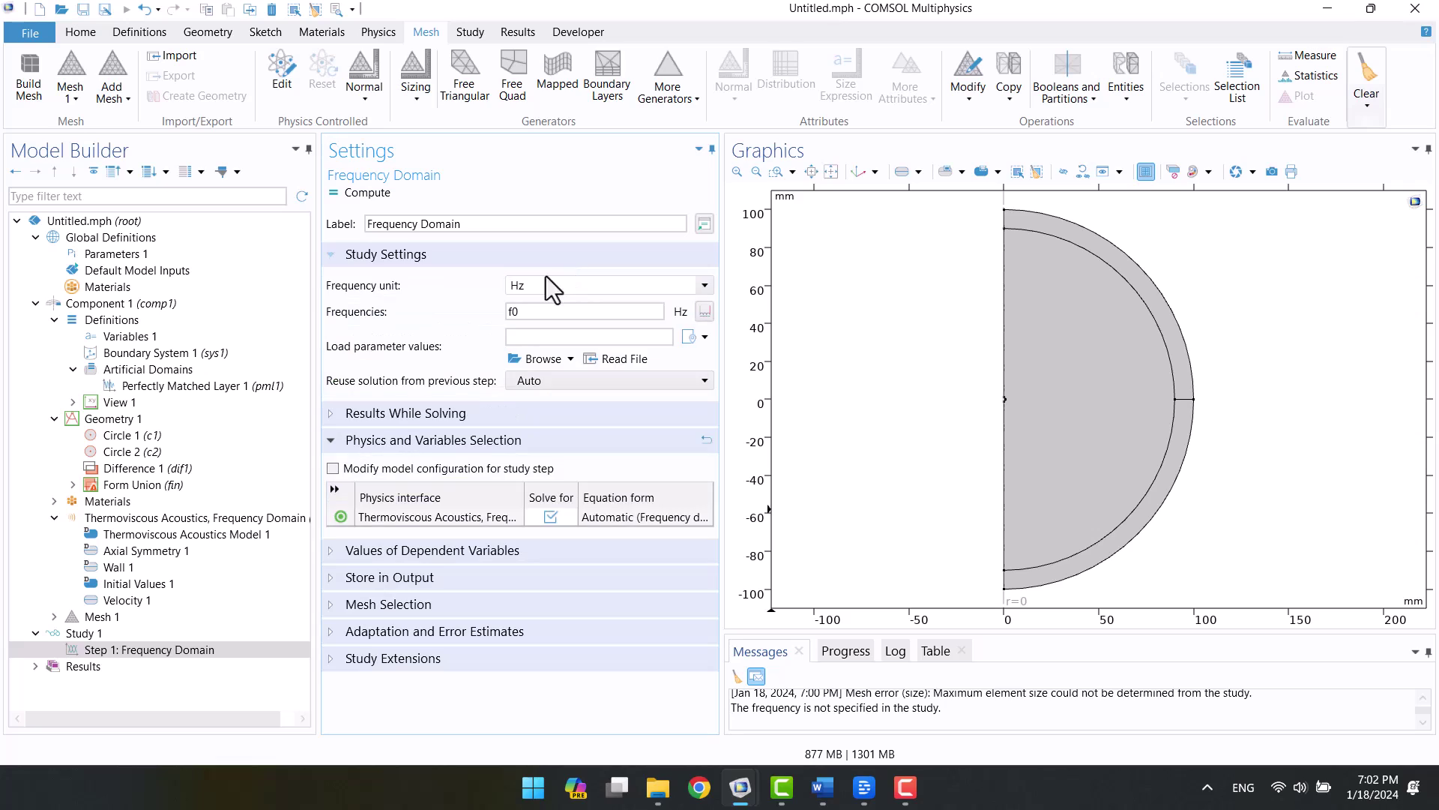
left_click(101, 255)
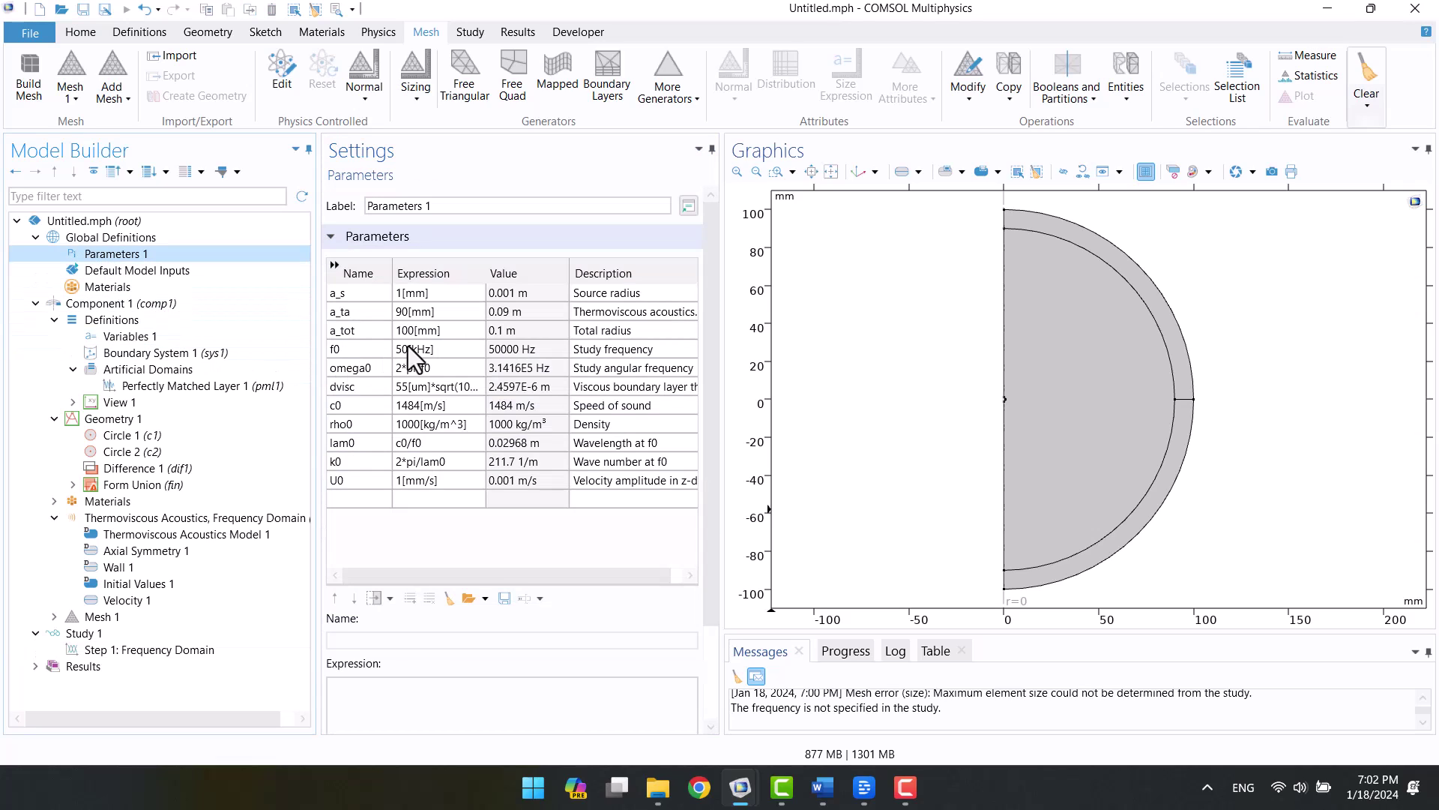
Step: Build the physics-controlled mesh of Mesh 1 and inspect the elements around the particle
left_click(105, 616)
left_click(350, 192)
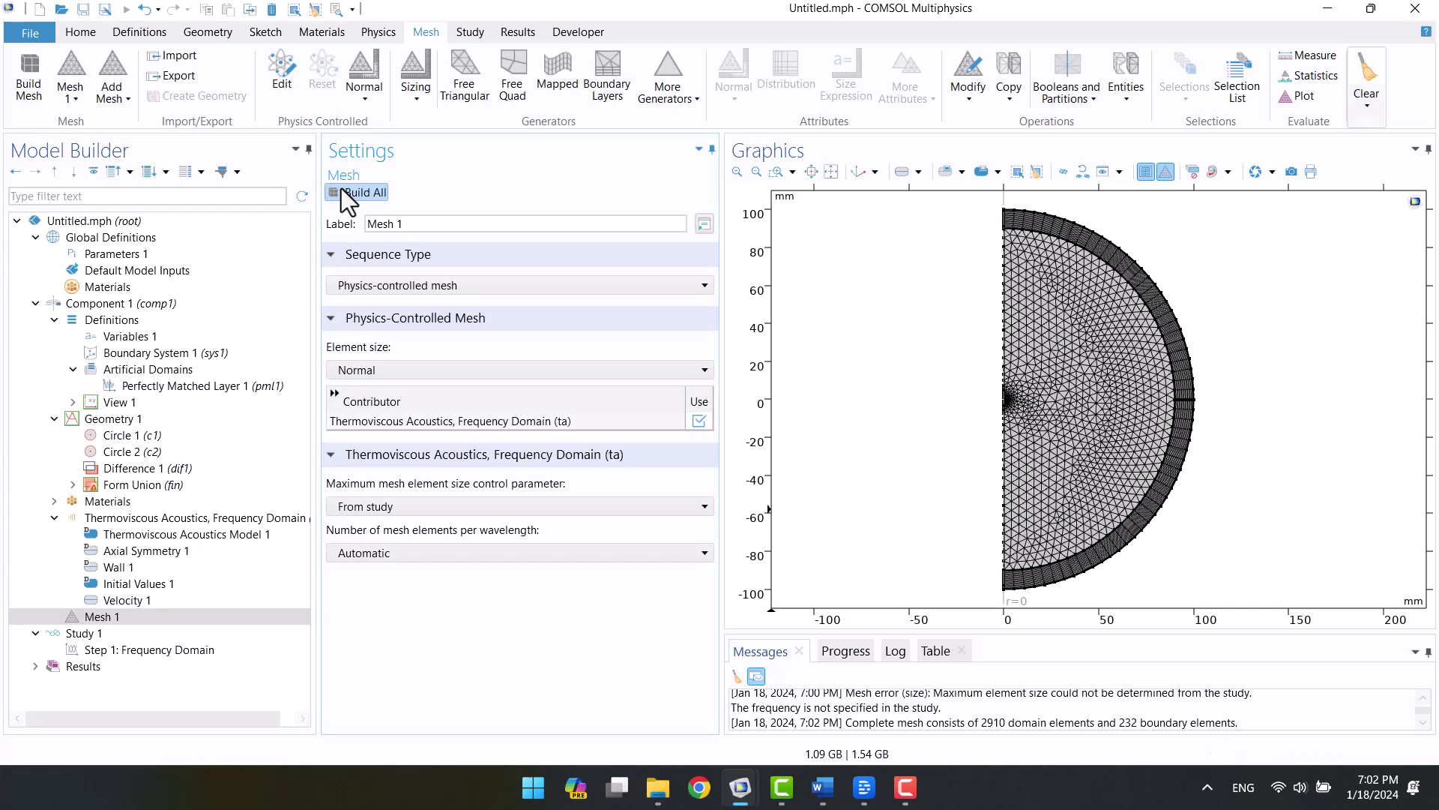
middle_click_drag(1006, 434, 946, 343)
scroll(946, 344, "down", 5)
right_click_drag(946, 343, 877, 431)
Step: Compute the frequency-domain study and review the acoustic pressure, acoustic velocity and temperature variation plots over the whole domain
left_click(124, 649)
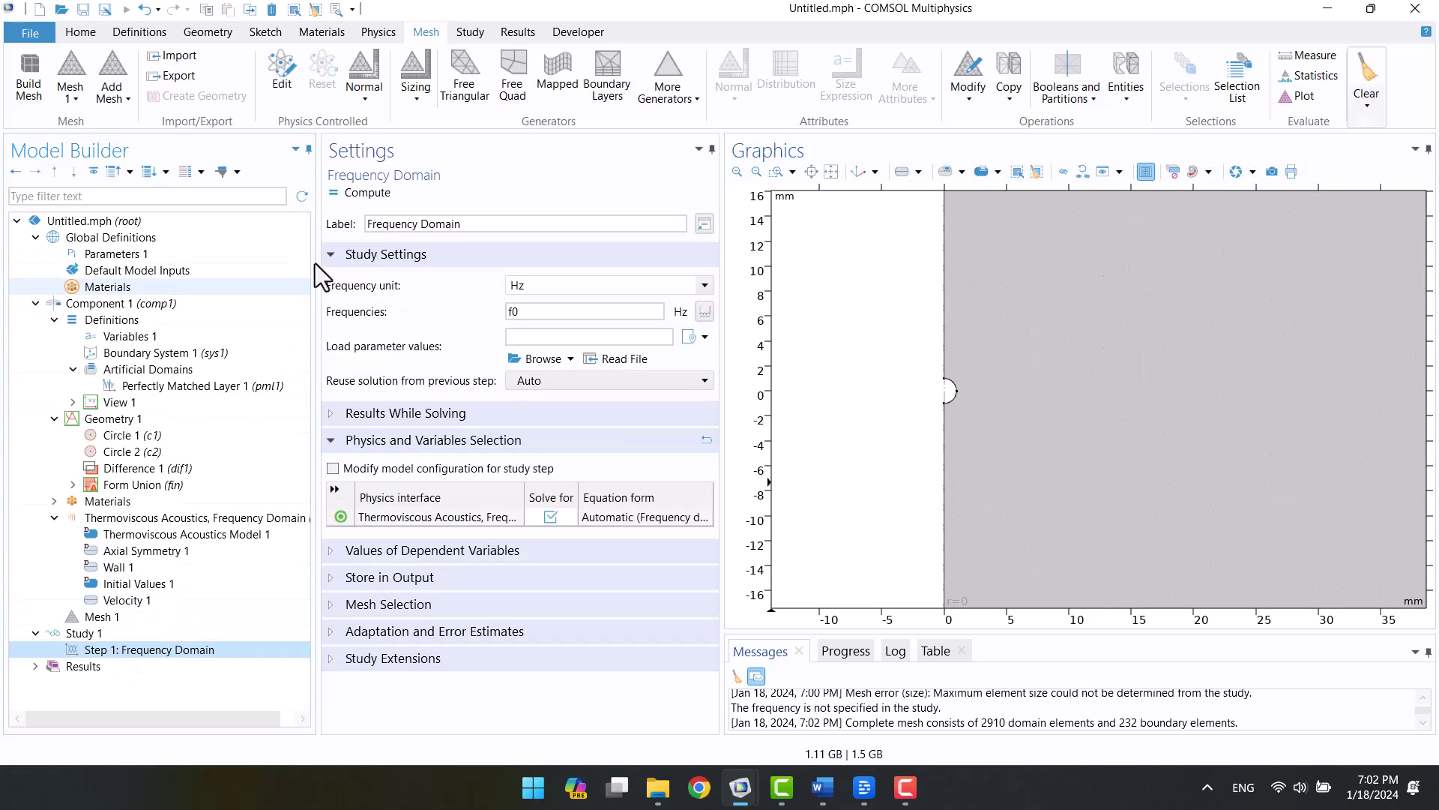
left_click(370, 194)
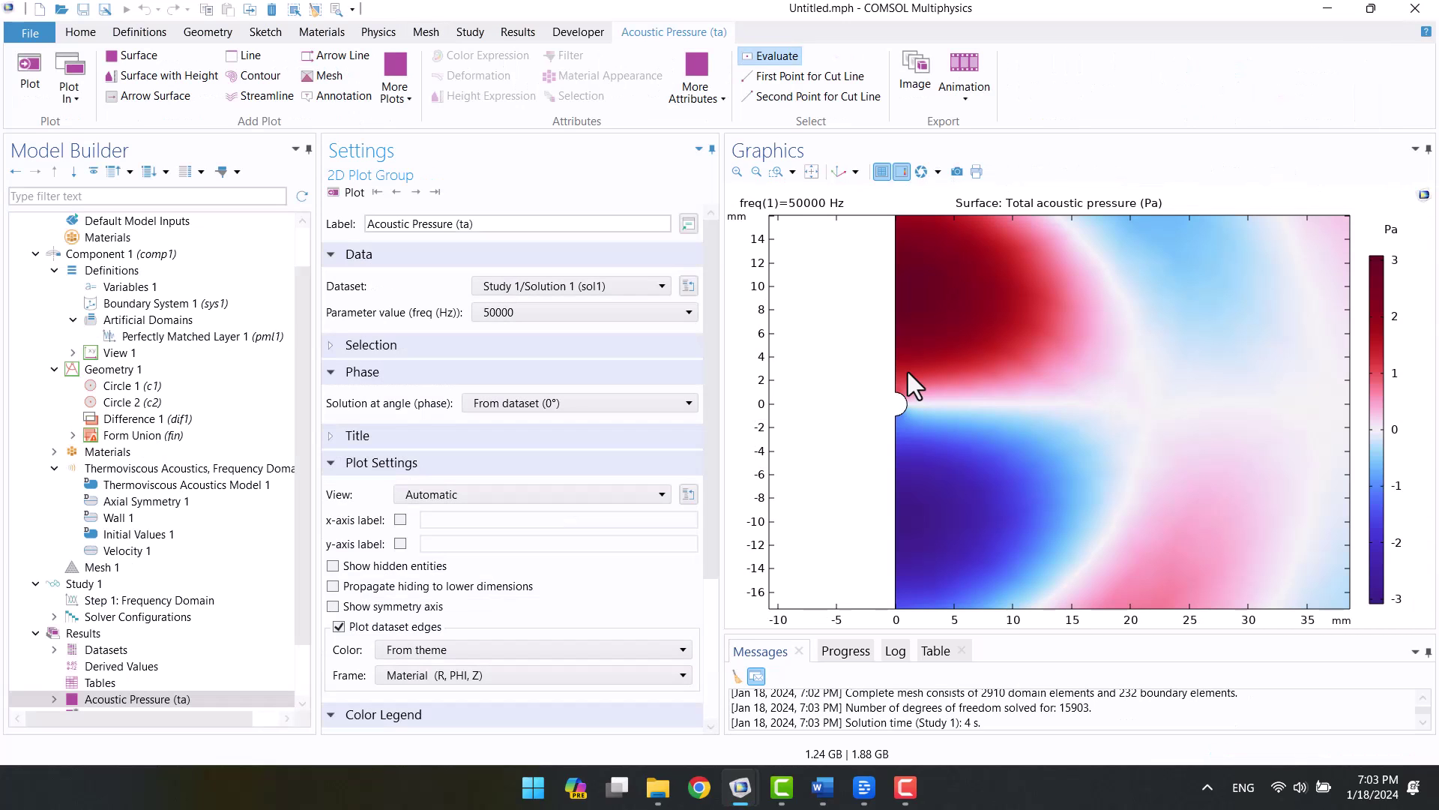
left_click(812, 173)
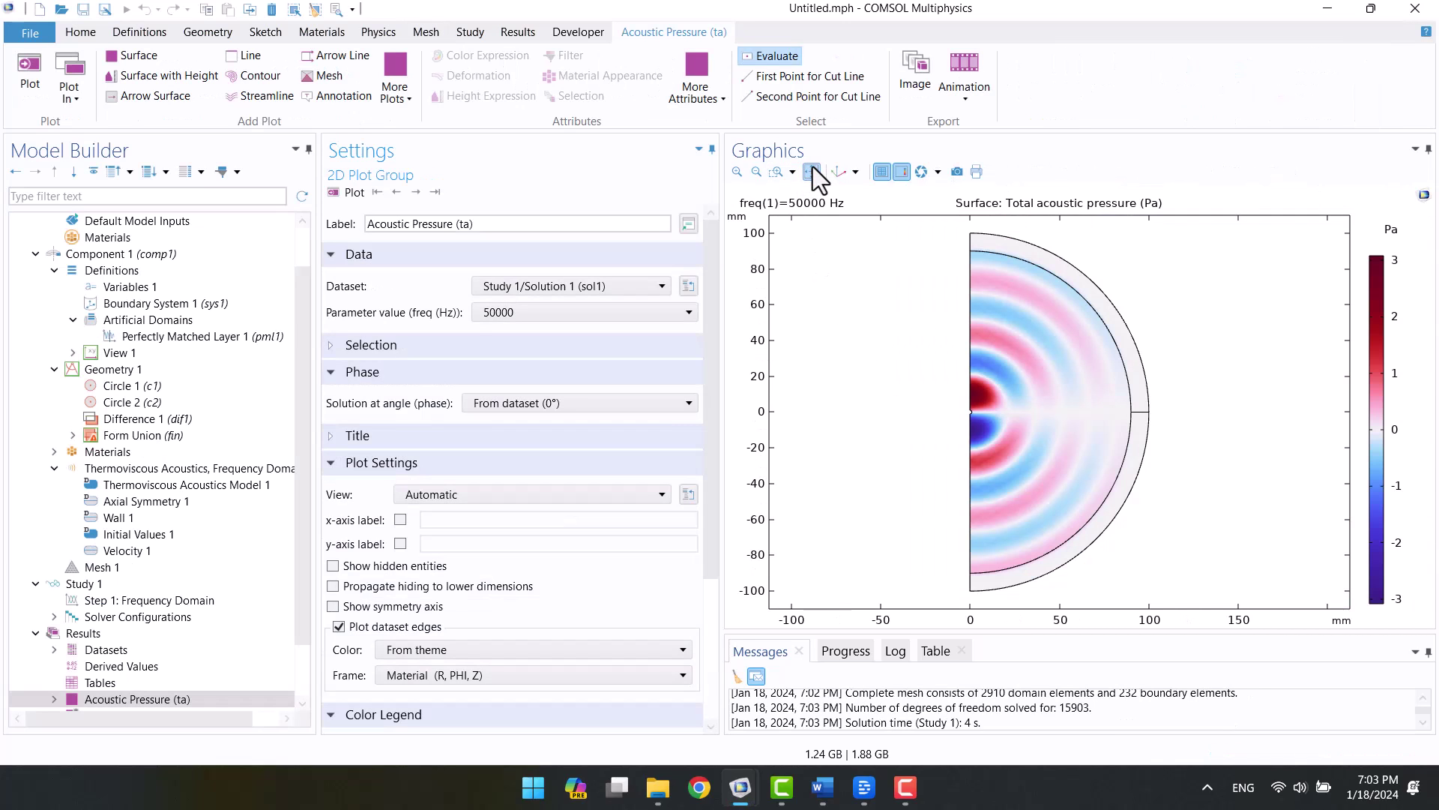
scroll(187, 489, "down", 2)
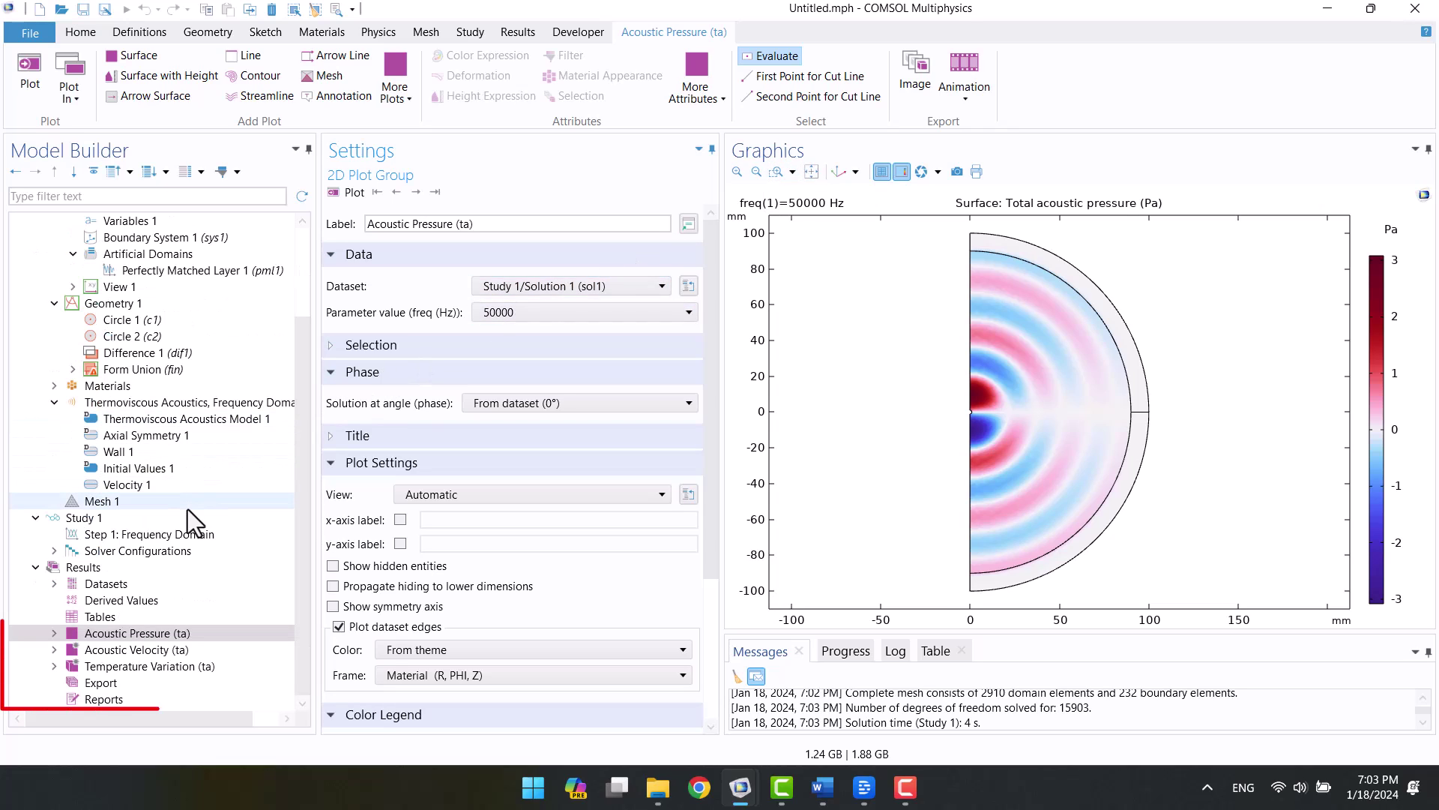
left_click(133, 649)
scroll(951, 415, "up", 3)
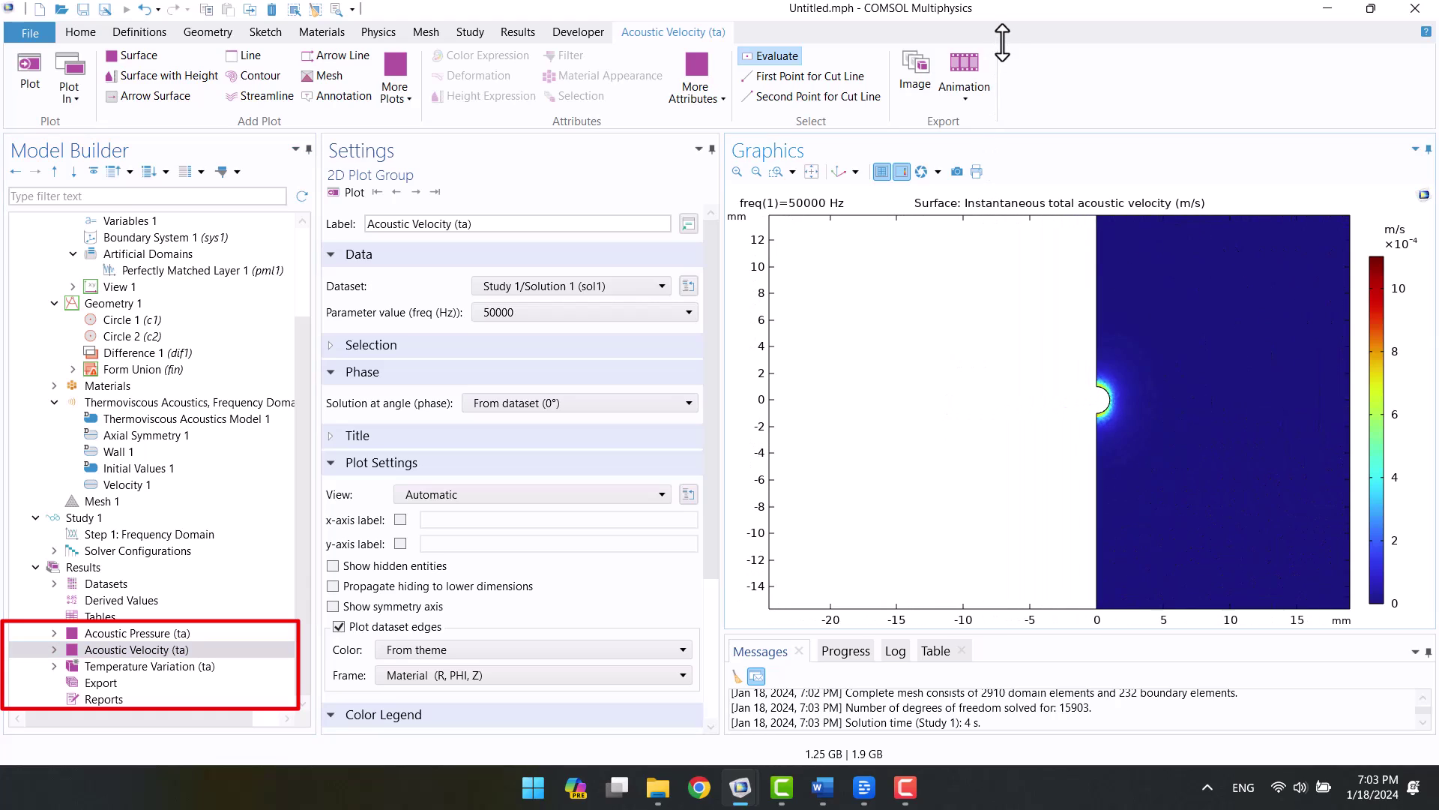
key("F8")
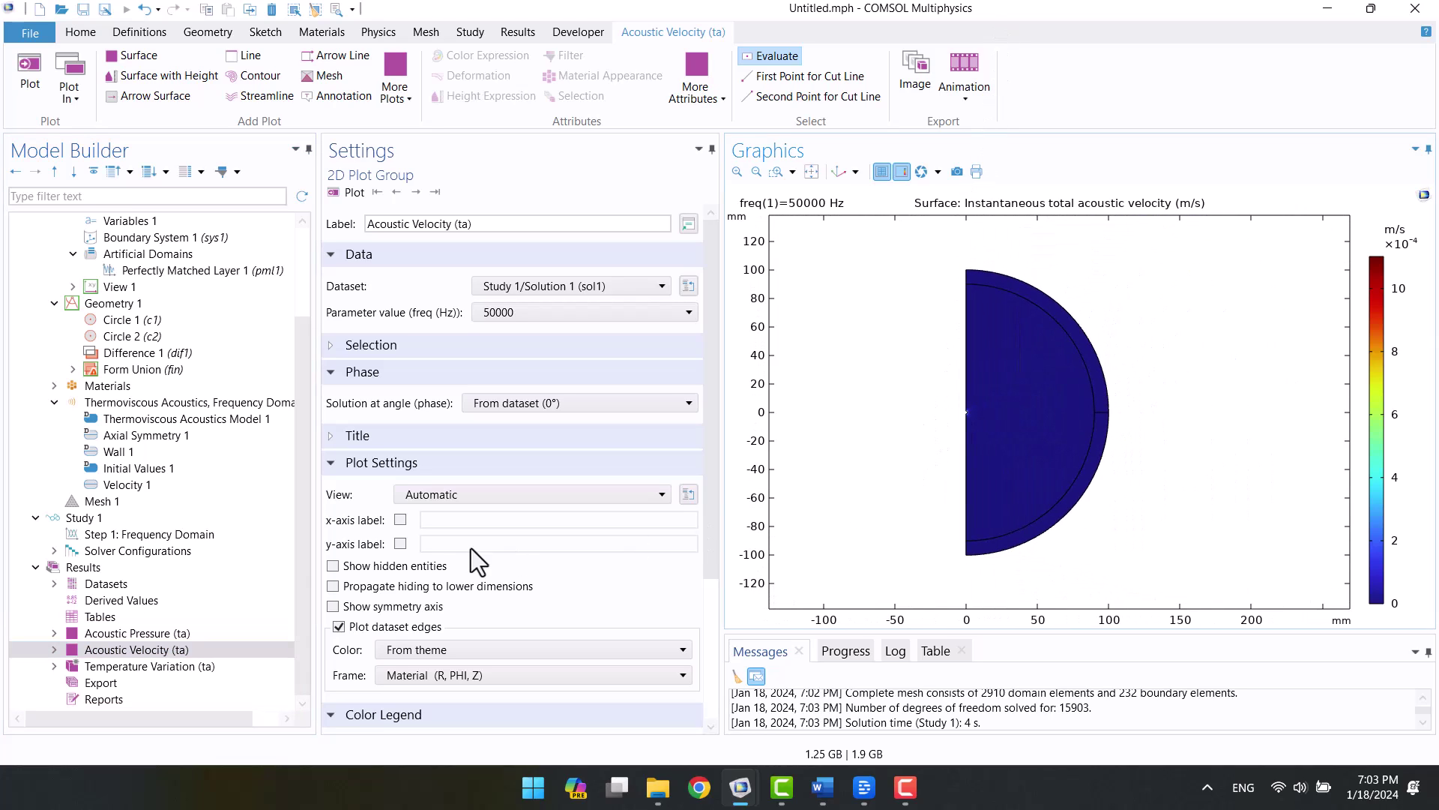
left_click(158, 666)
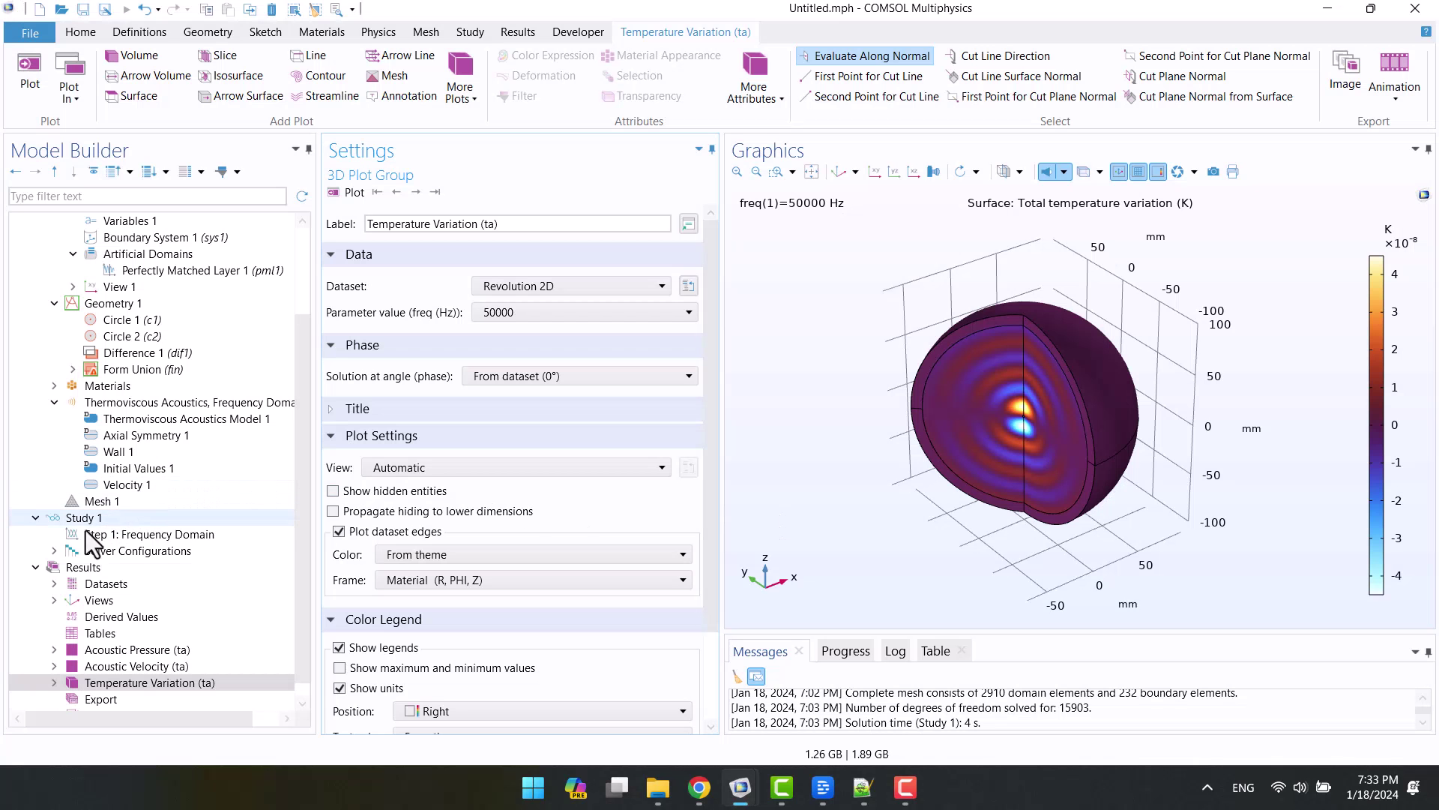
Step: Add a Cut Line 2D dataset under the Results datasets
left_click(54, 582)
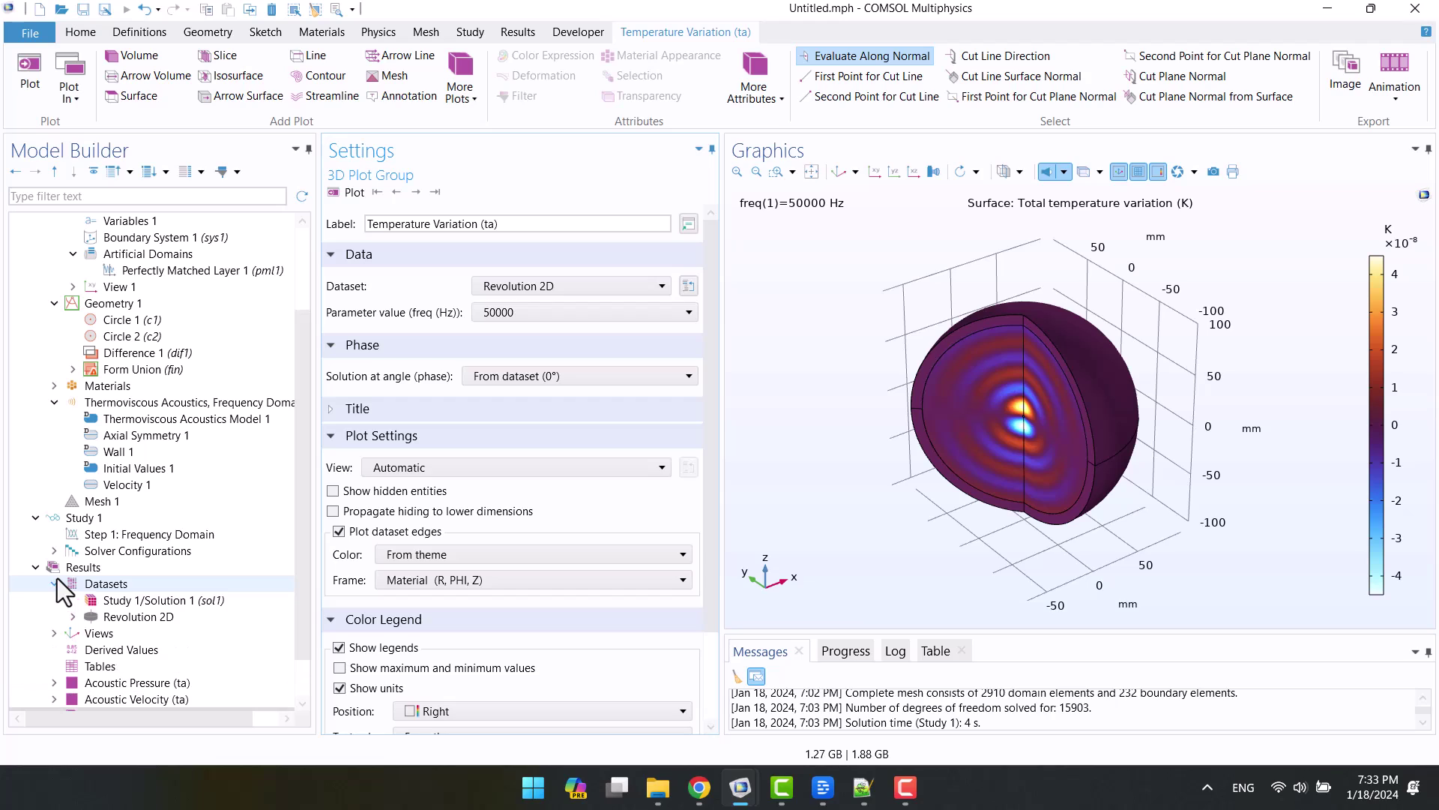
right_click(93, 582)
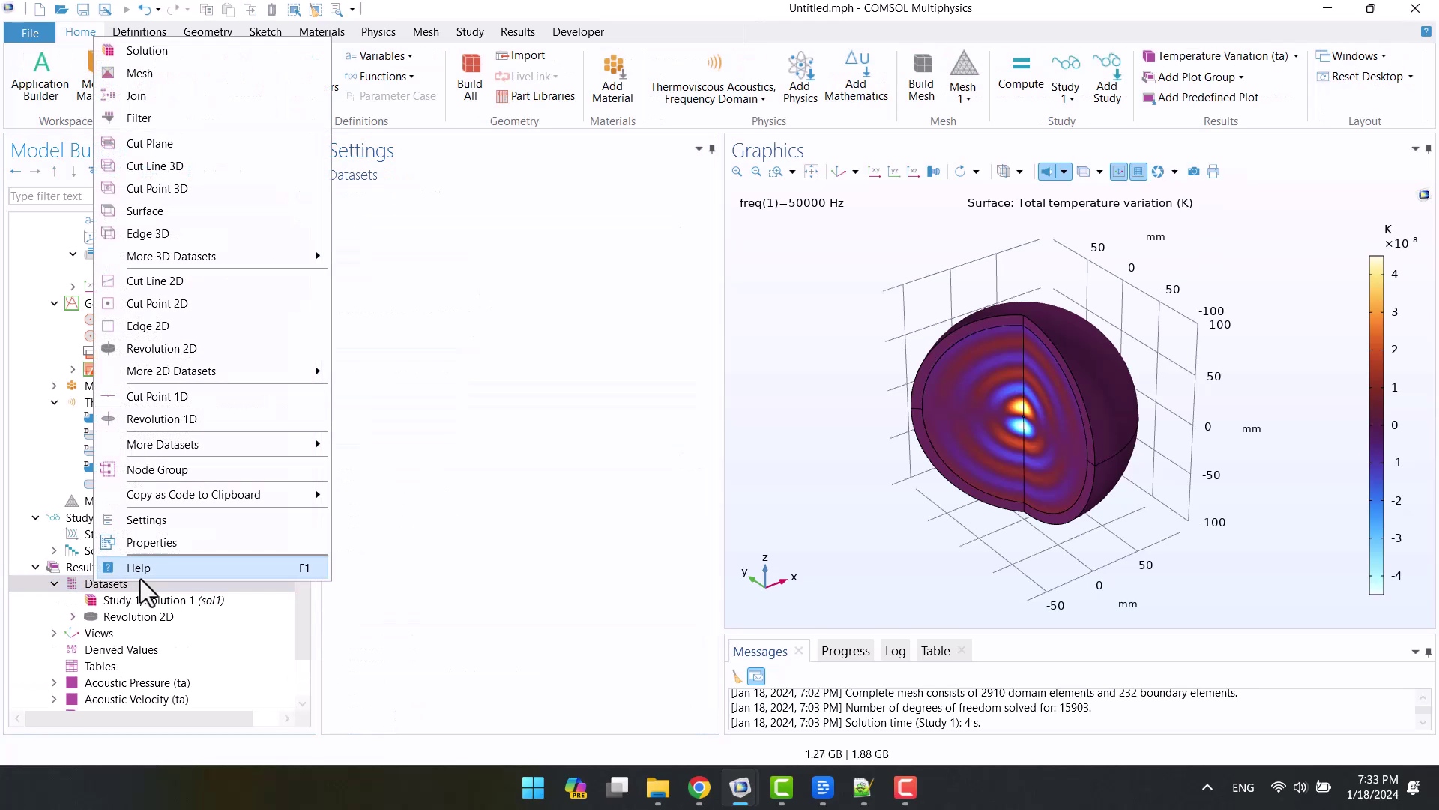
left_click(192, 284)
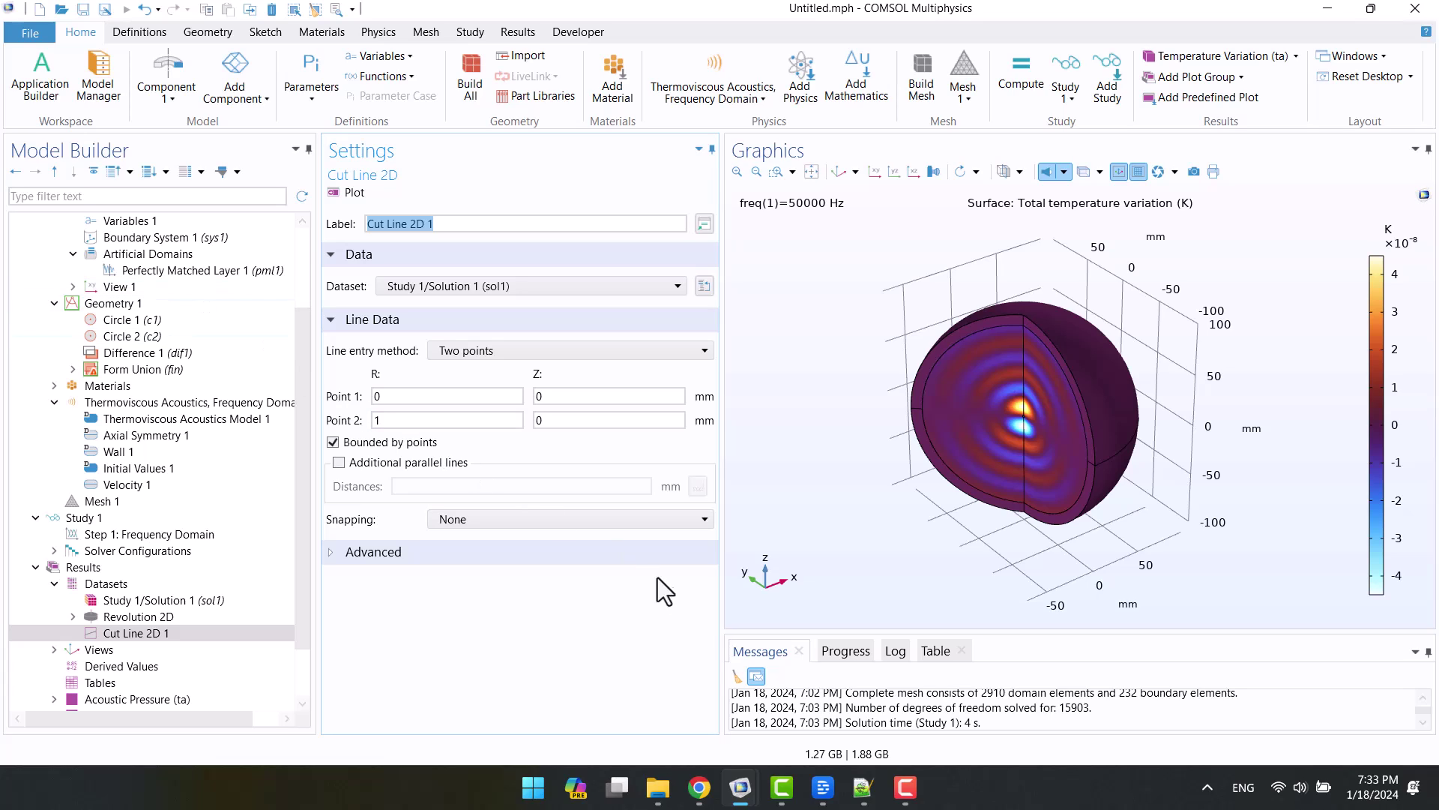
Step: Set Point 1 of Cut Line 2D 1 to a_s/sqrt(2) for both R and Z, copying the expression from the Notepad++ notes
left_click(863, 786)
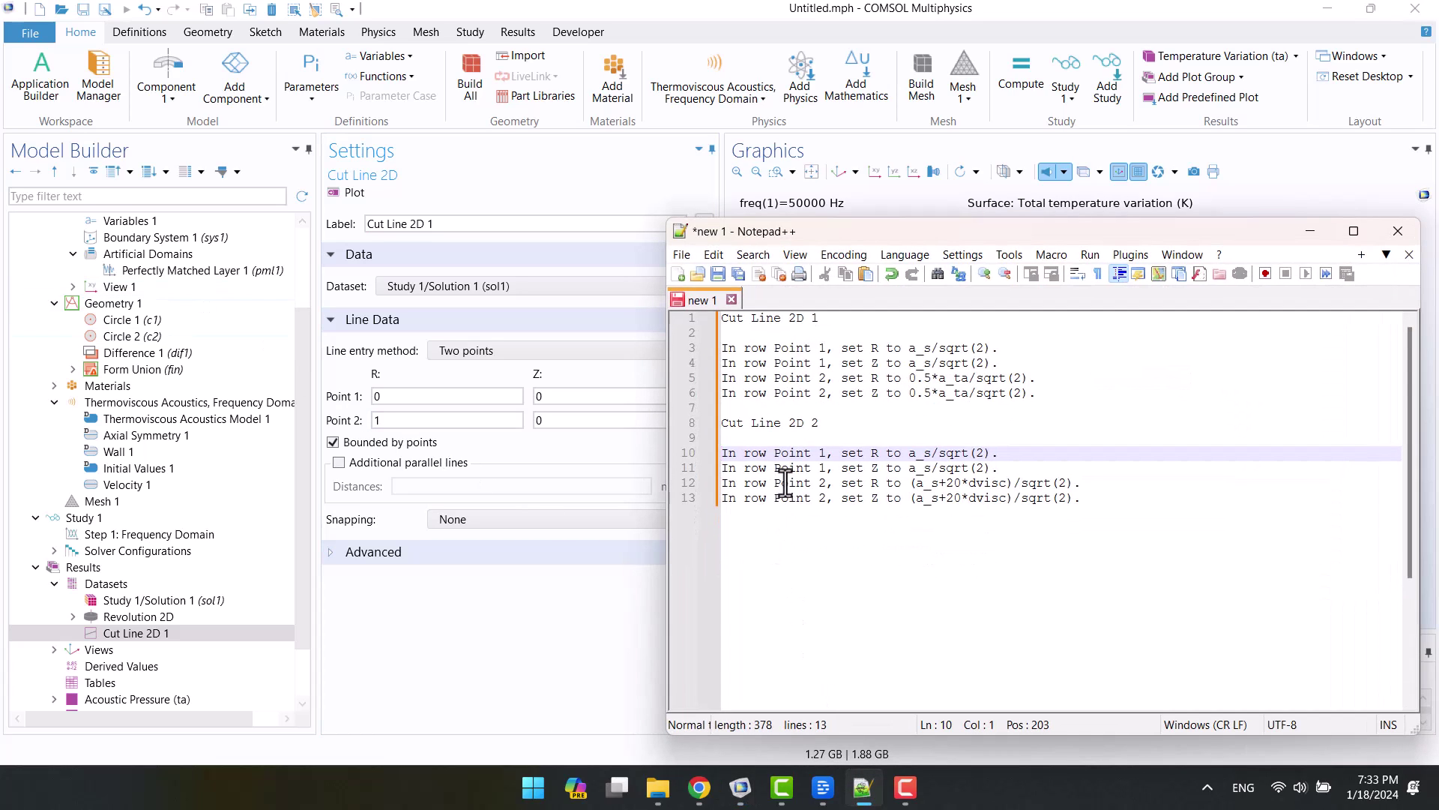
left_click_drag(902, 350, 986, 351)
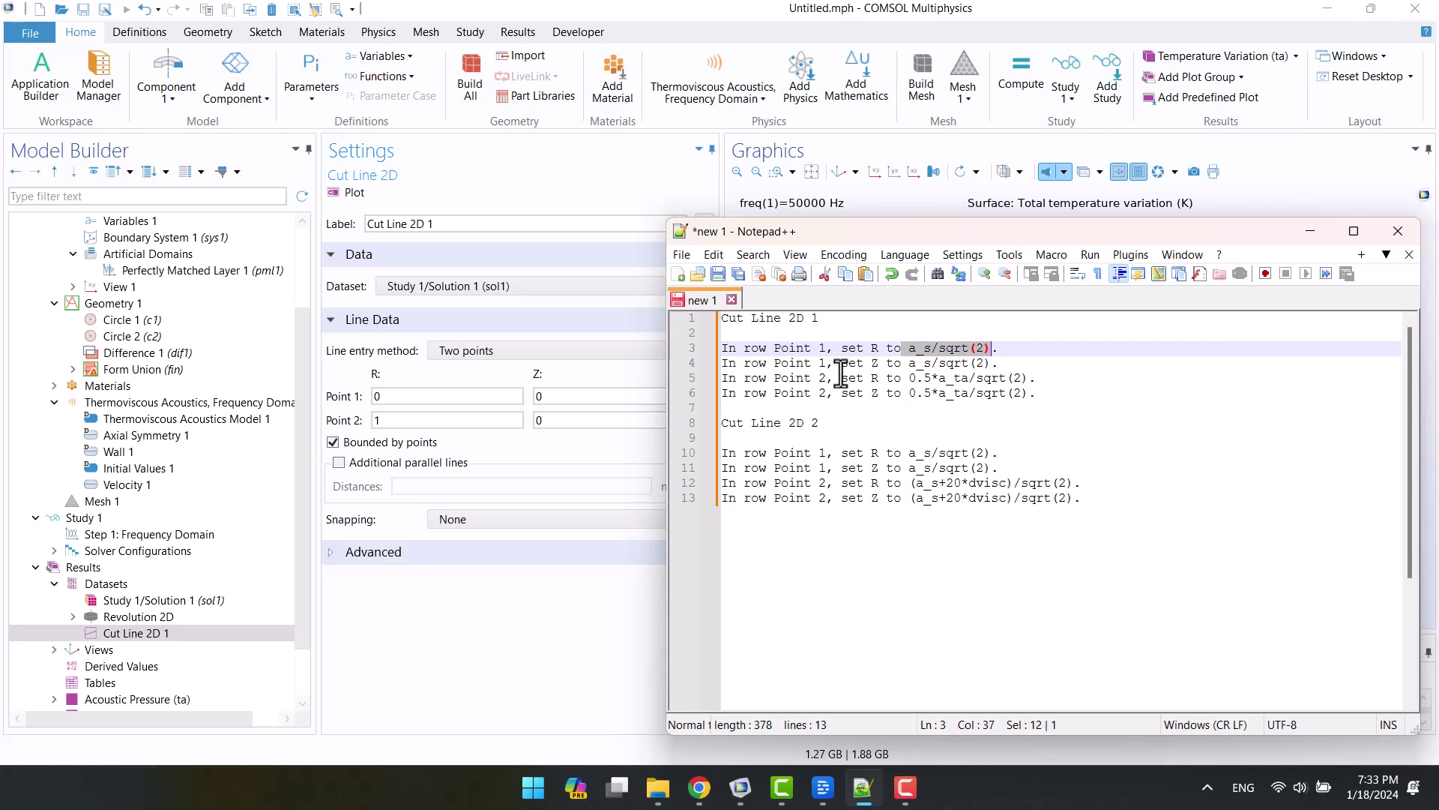
double_click(408, 396)
key("ctrl+v")
double_click(407, 420)
key("ctrl+v")
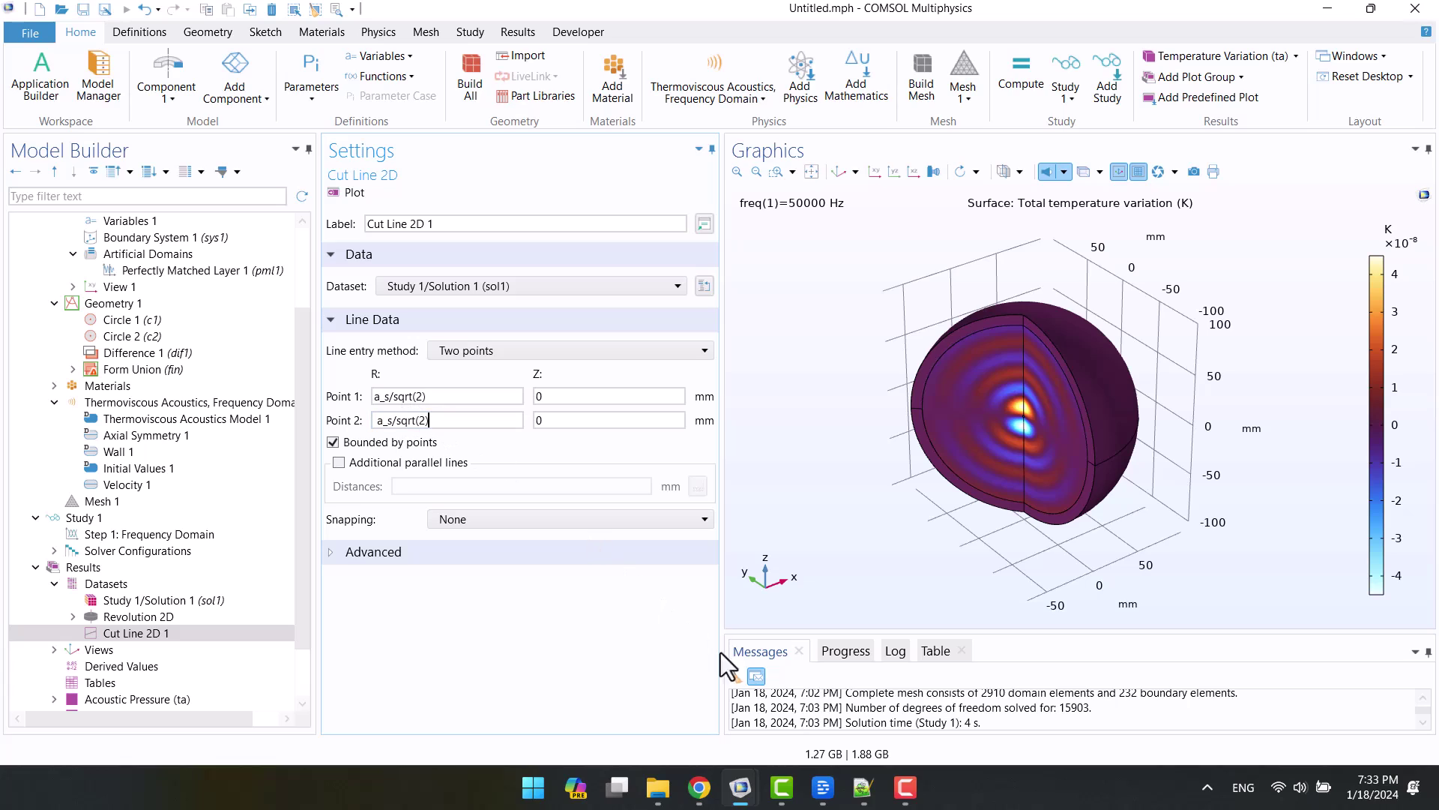
left_click(863, 785)
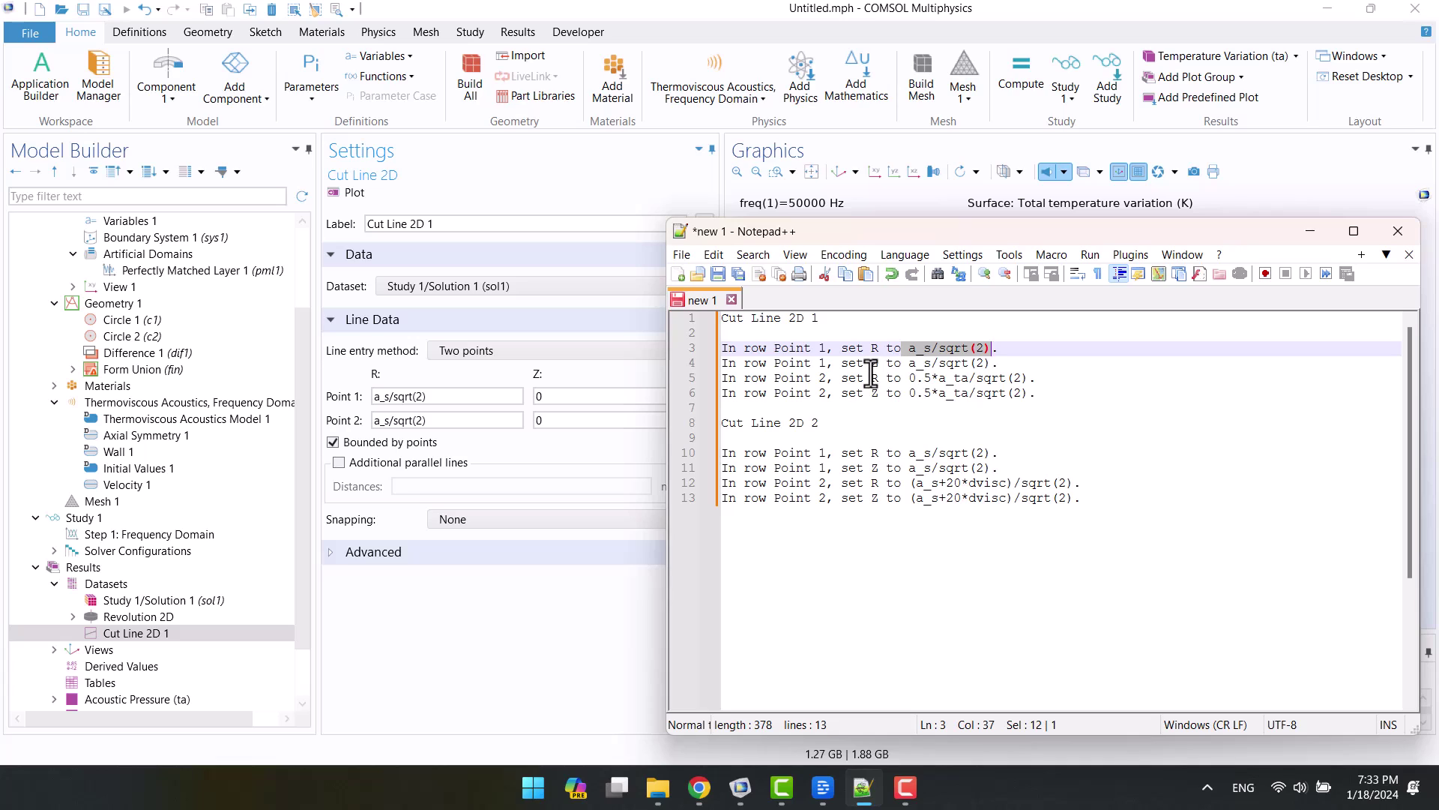
left_click(583, 388)
double_click(584, 396)
key("ctrl+v")
Step: Set Point 2 of Cut Line 2D 1 to 0.5*a_ta/sqrt(2) for both R and Z from the Notepad++ notes and plot the line
left_click(863, 786)
left_click_drag(909, 378, 1024, 378)
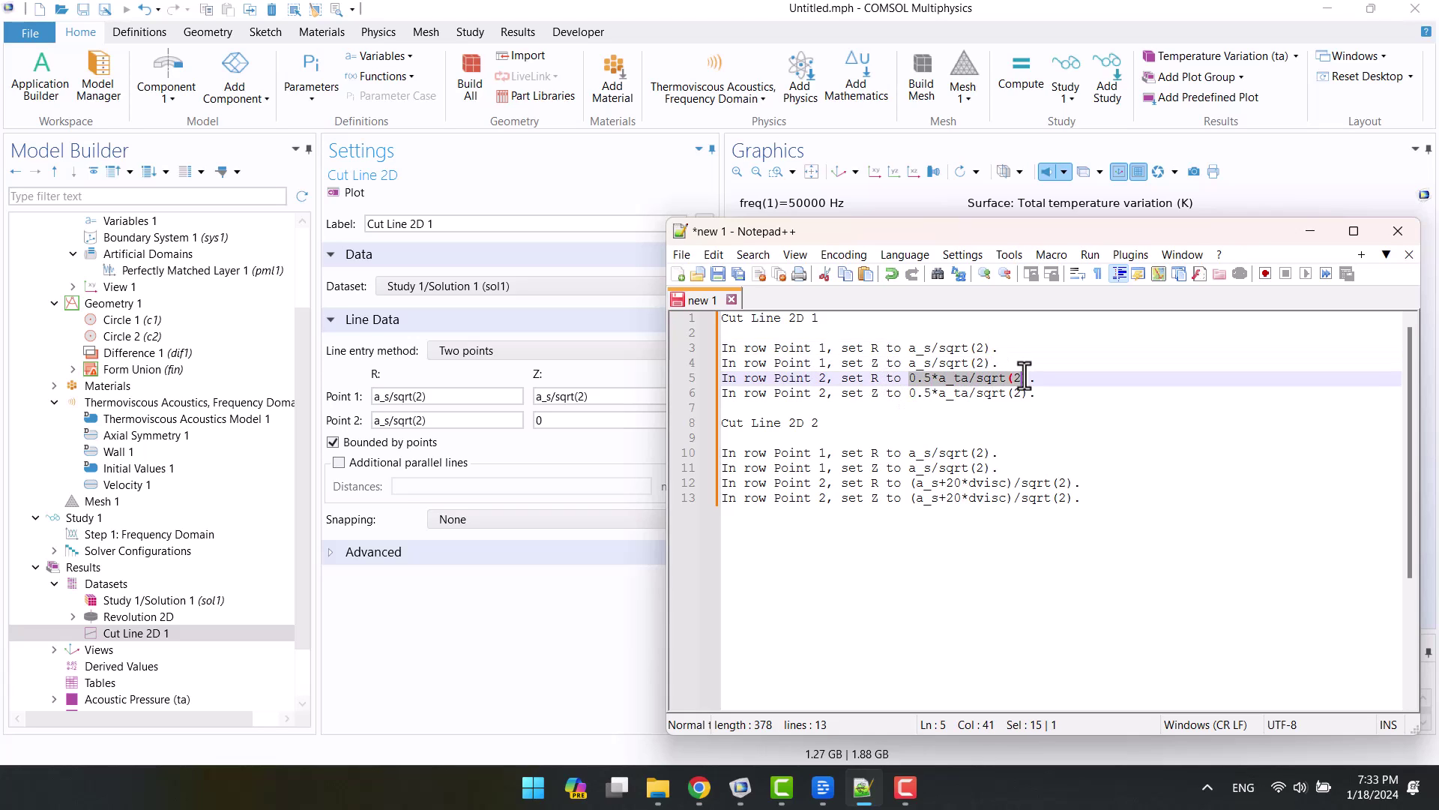
triple_click(423, 419)
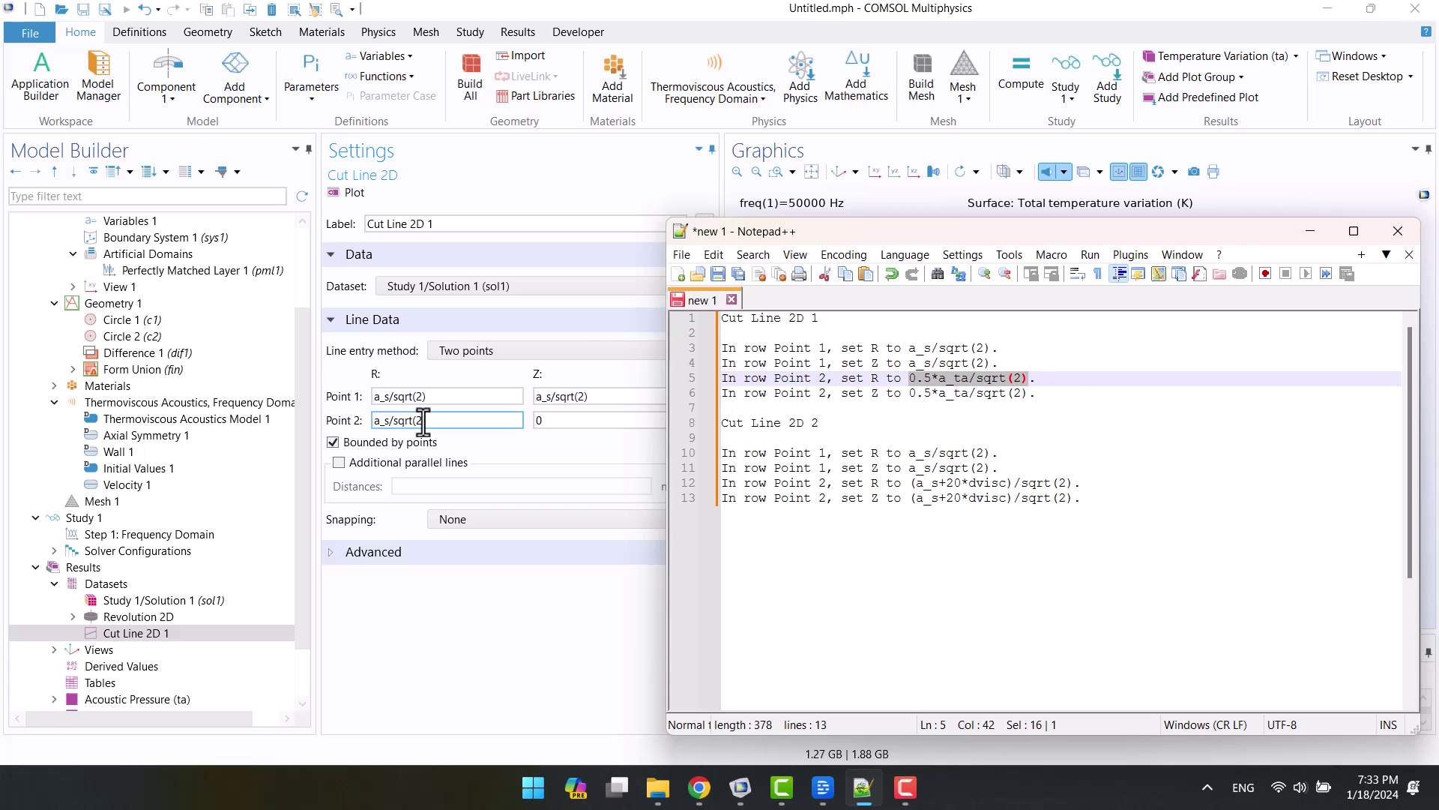
key("ctrl+v")
key("Tab")
key("ctrl+v")
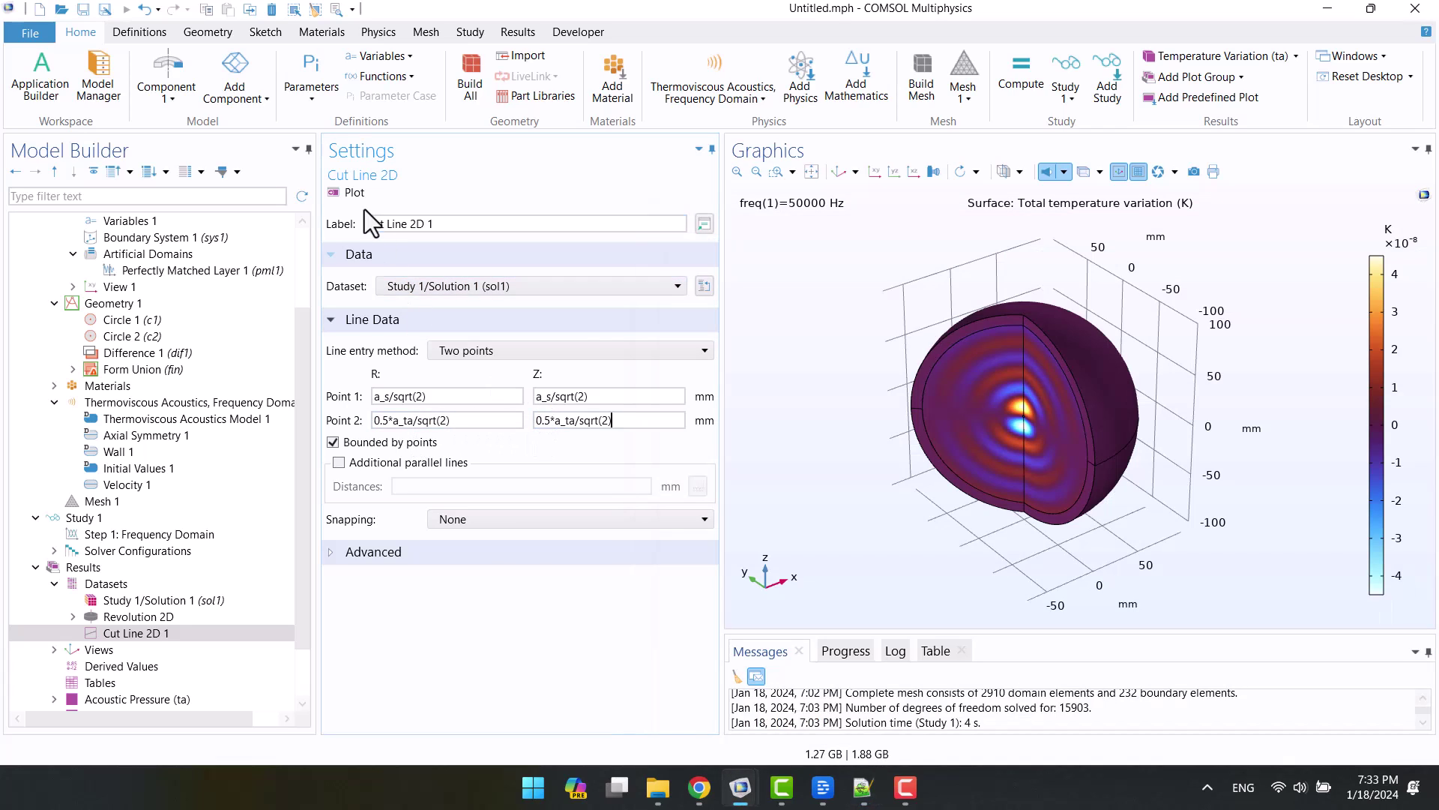
left_click(356, 193)
scroll(986, 330, "up", 3)
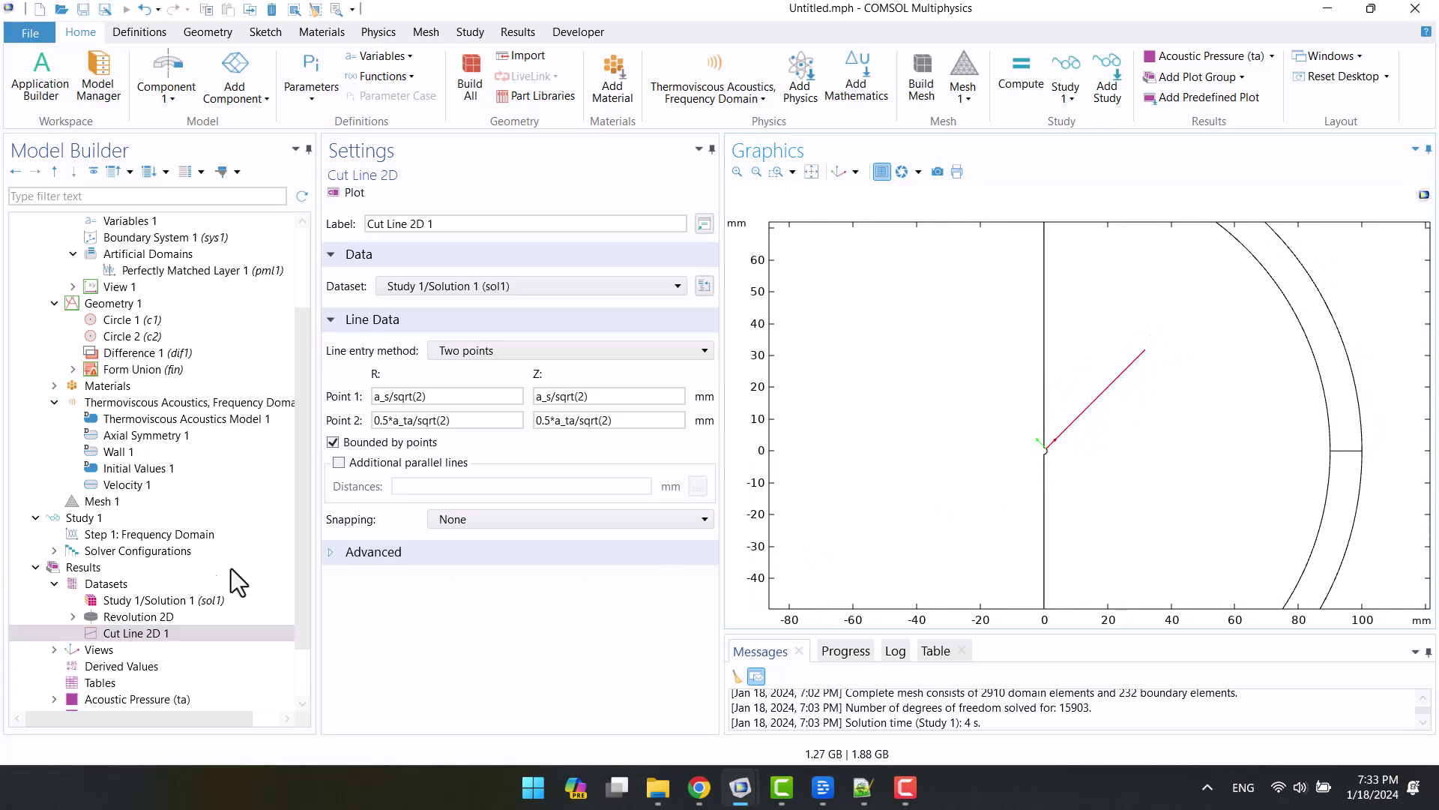
Step: Add a second Cut Line 2D dataset and enter s/sqrt(2) for Point 1's R and Z
right_click(96, 582)
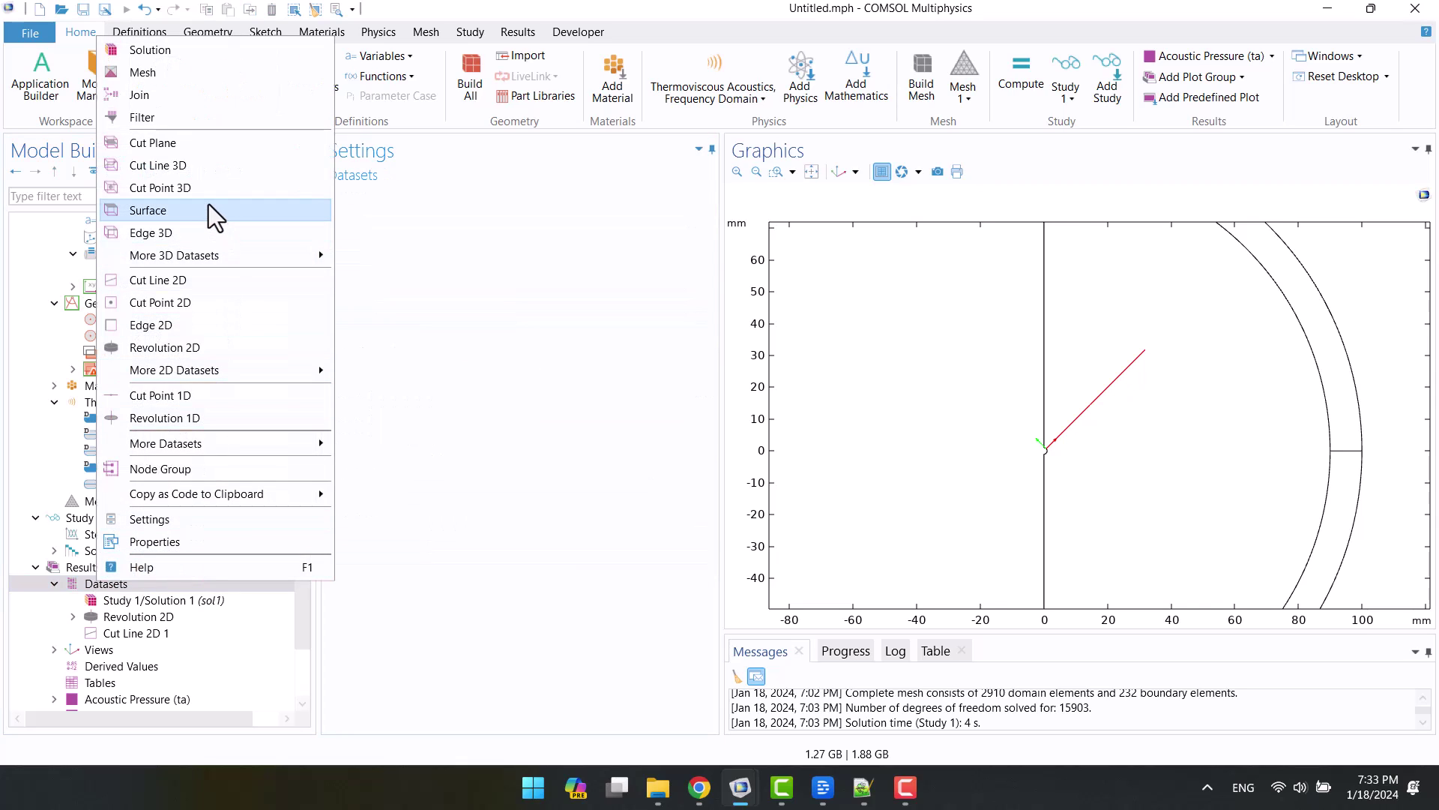
left_click(193, 288)
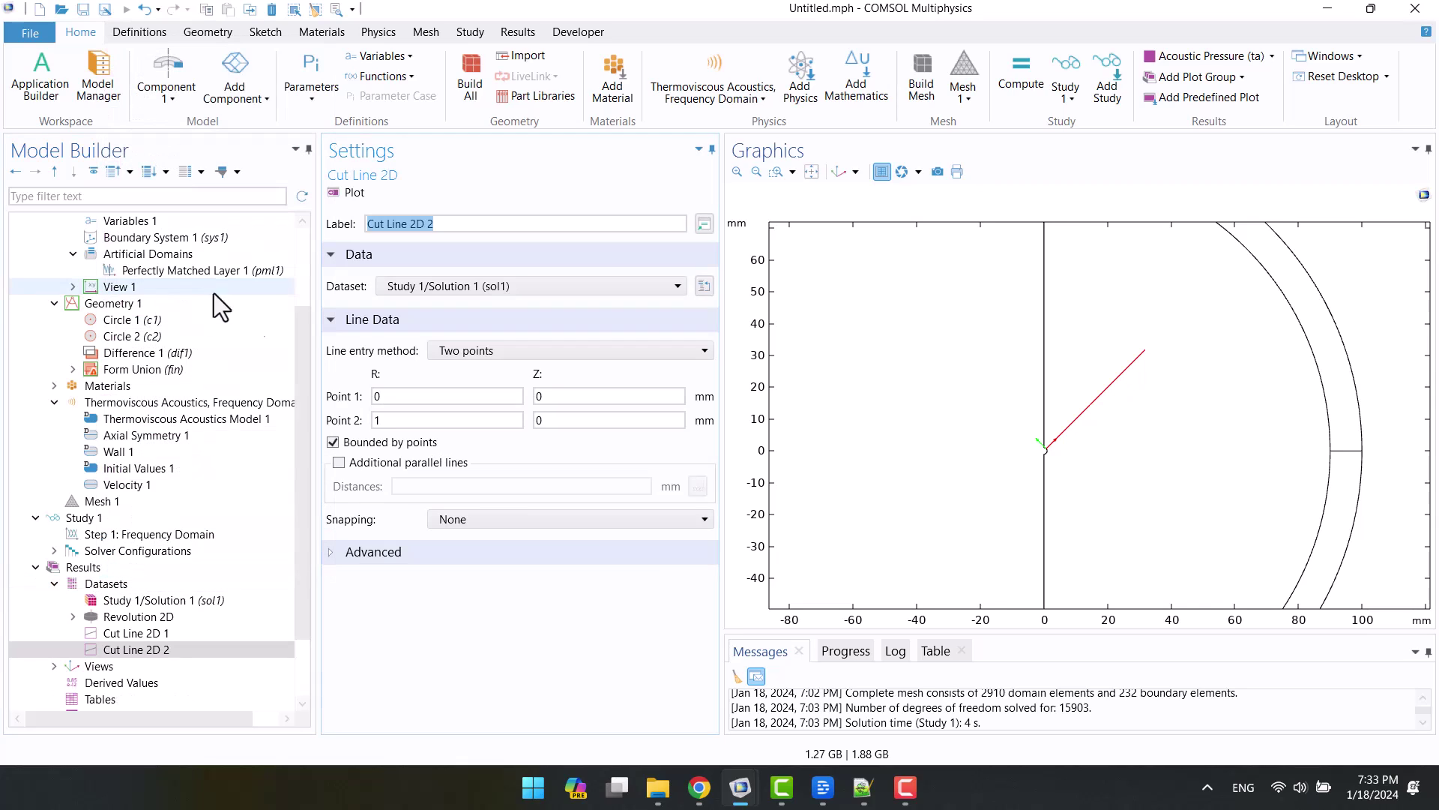
left_click(868, 797)
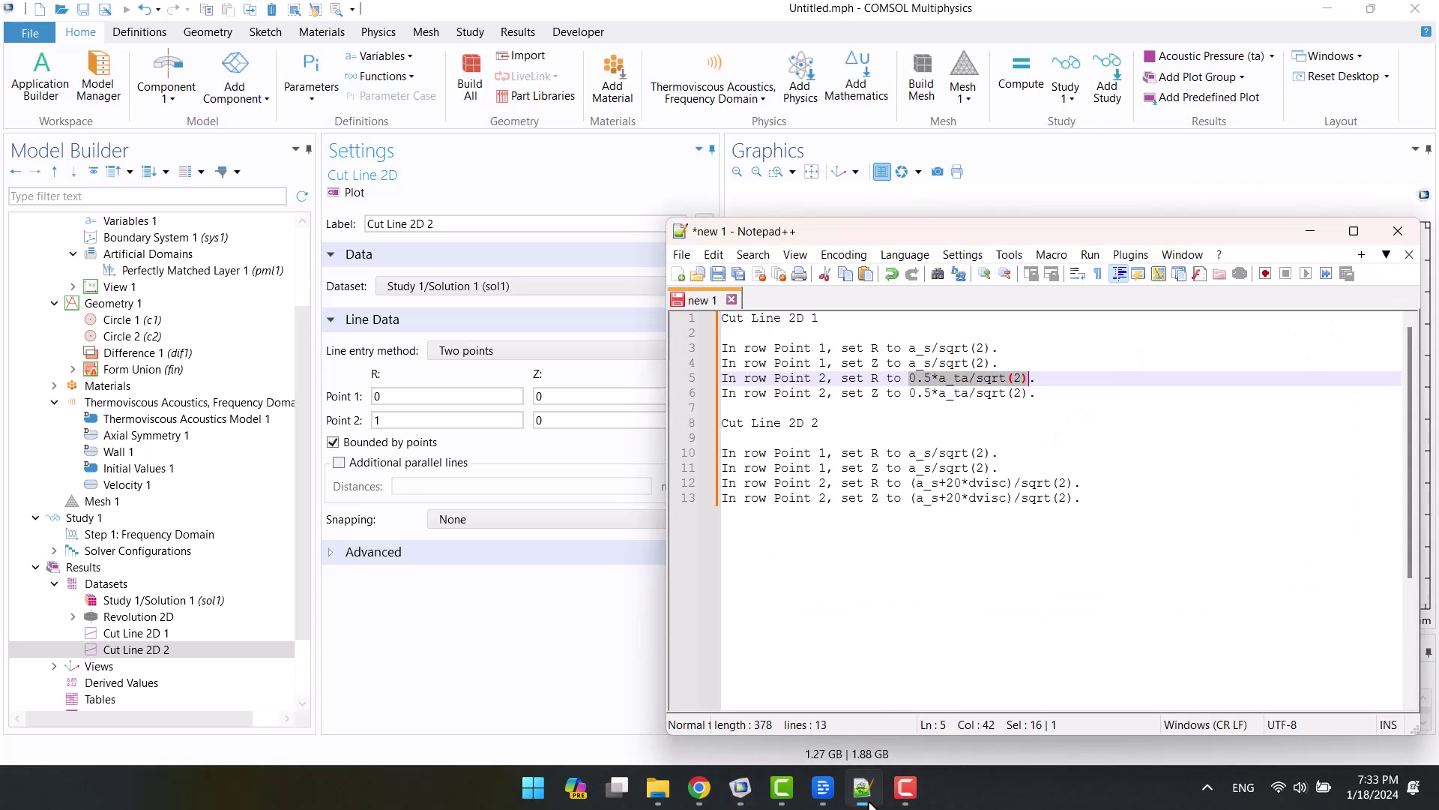
left_click_drag(919, 457, 985, 453)
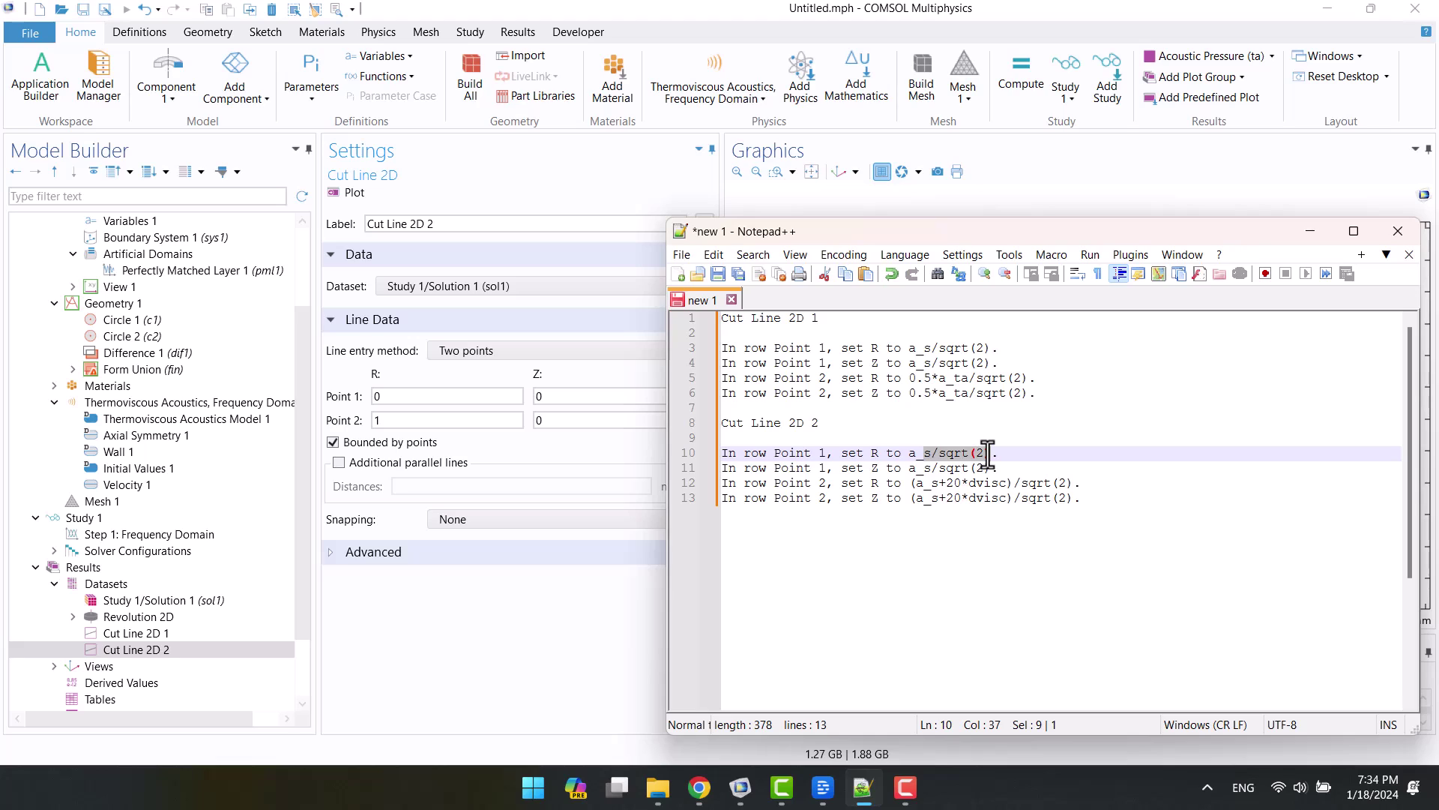
double_click(453, 396)
key("ctrl+v")
left_click(555, 396)
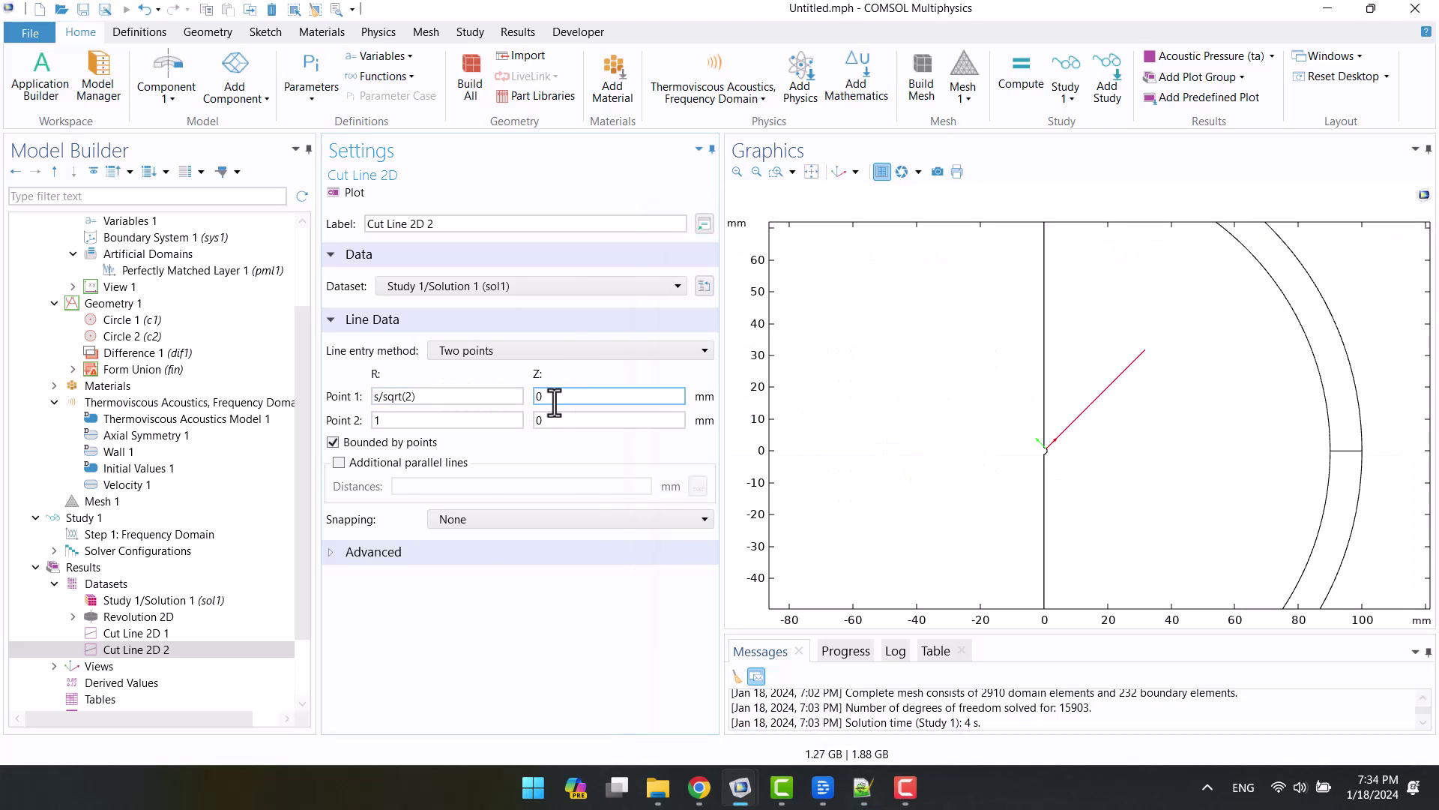
Step: Set Point 2 of Cut Line 2D 2 to (a_s+20*dvisc)/sqrt(2) for both R and Z and try to plot the line
left_click(863, 787)
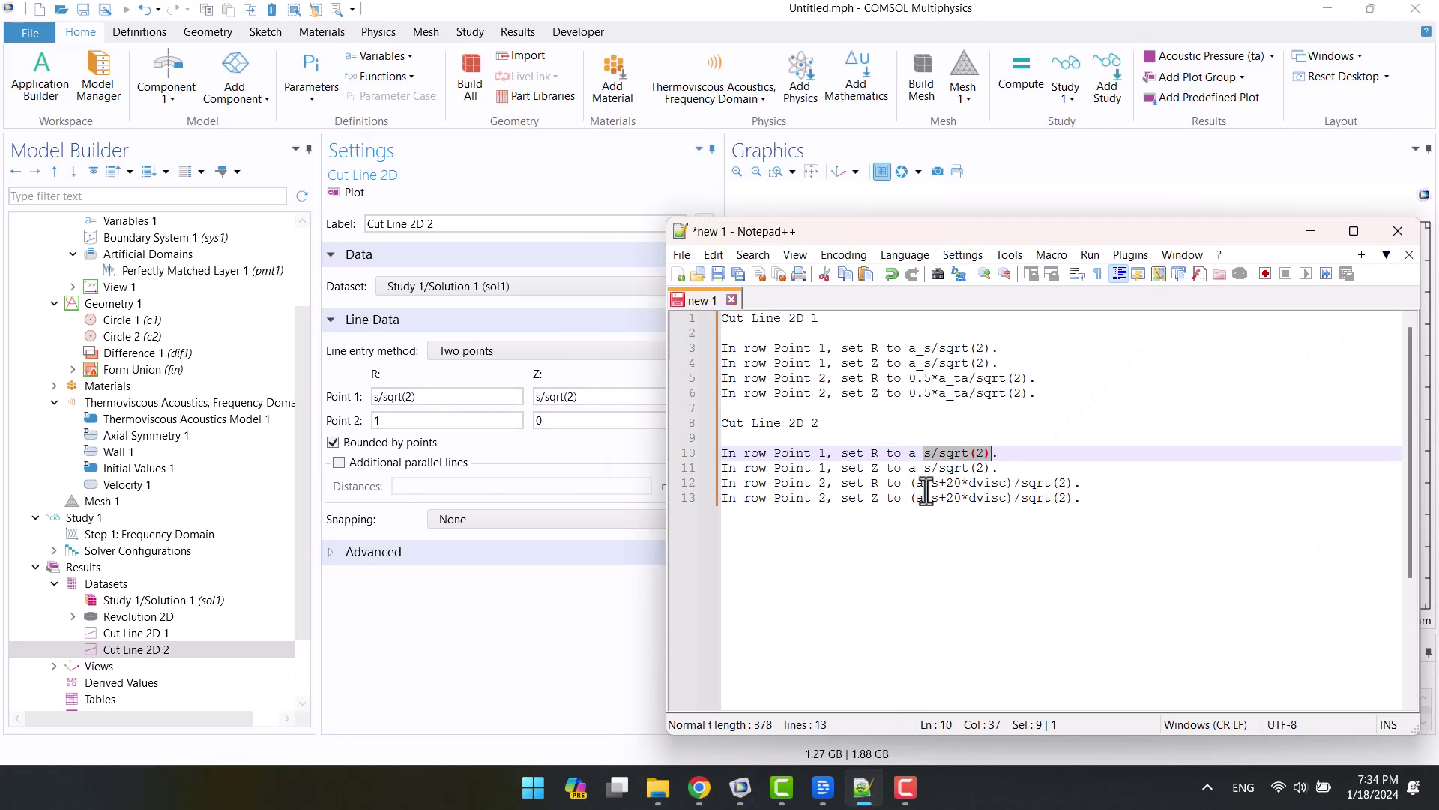
left_click_drag(915, 483, 1068, 484)
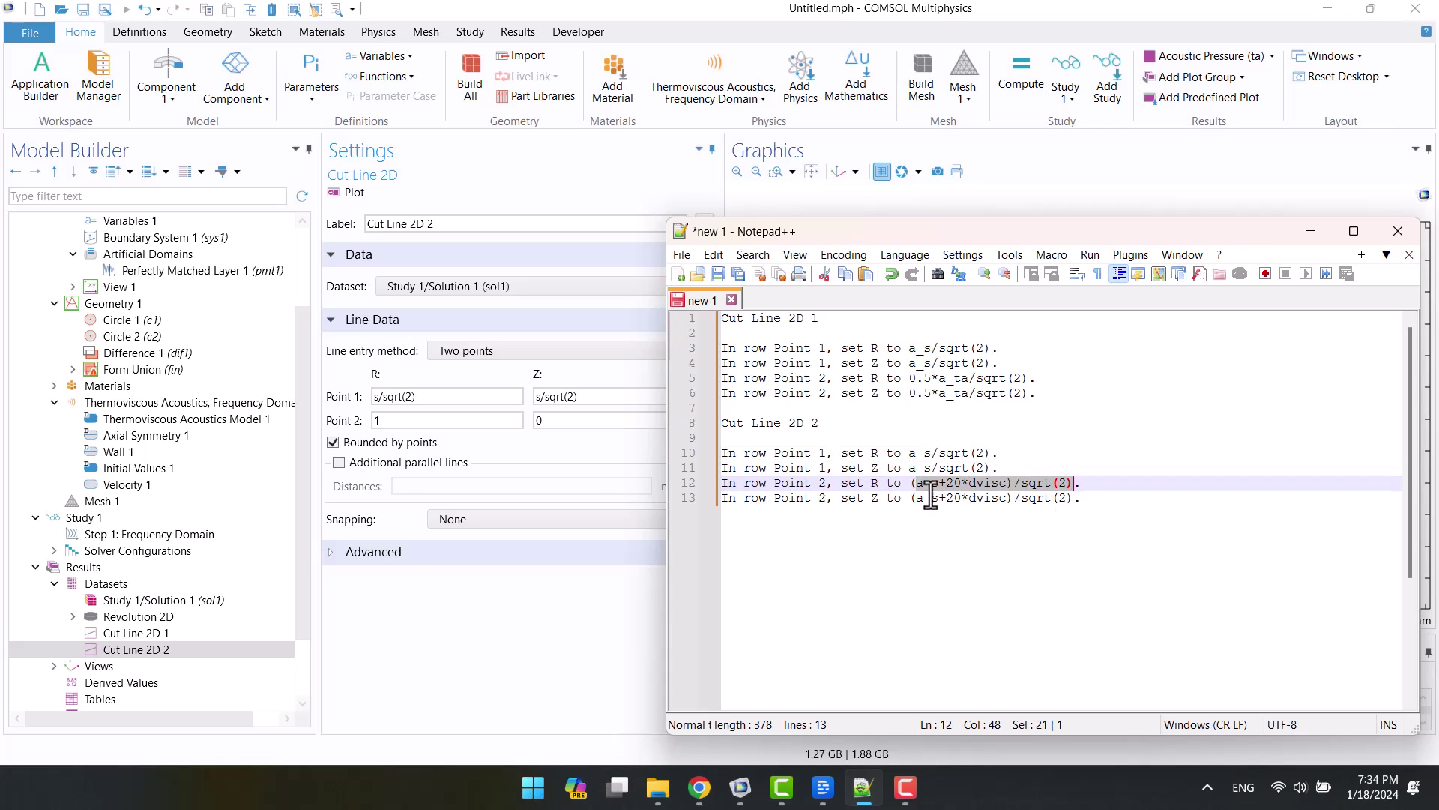
left_click(442, 420)
key("BackSpace")
type("(")
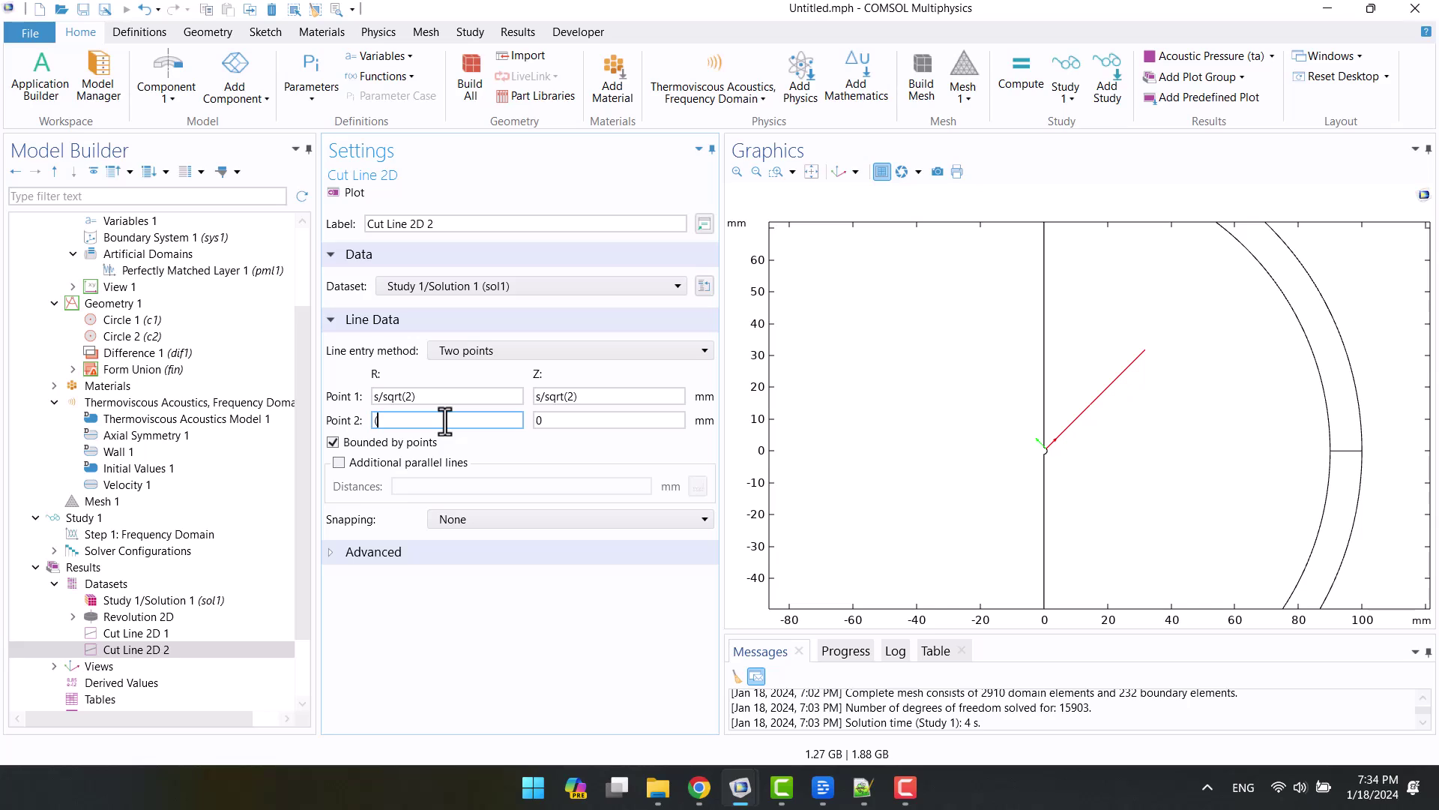
key("shift+Left")
key("shift+Left")
key("shift+Left")
key("shift+Left")
key("shift+Left")
key("shift+Left")
key("shift+Left")
key("shift+Left")
key("shift+Left")
key("shift+Left")
key("shift+Left")
key("shift+Left")
key("ctrl+c")
double_click(589, 418)
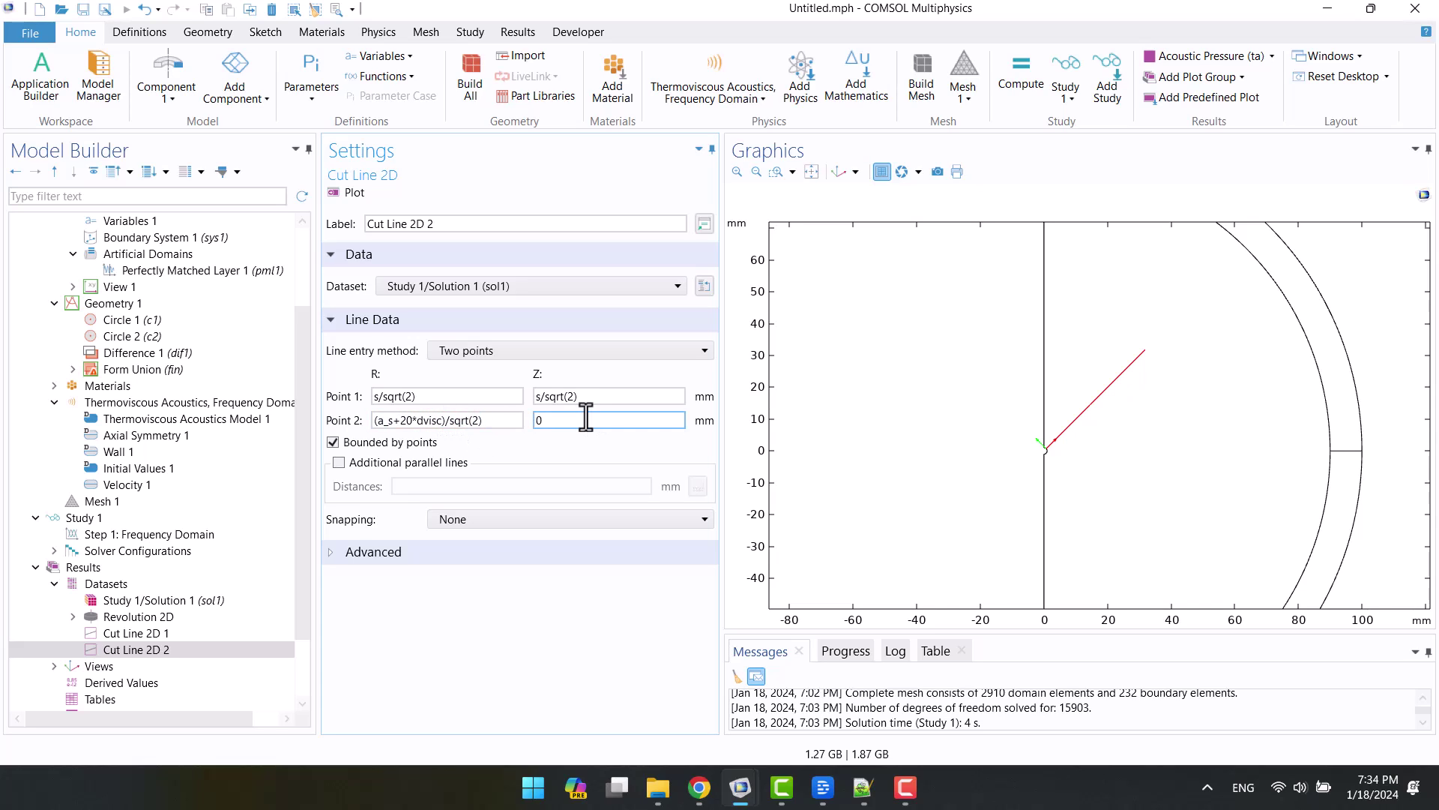
key("ctrl+v")
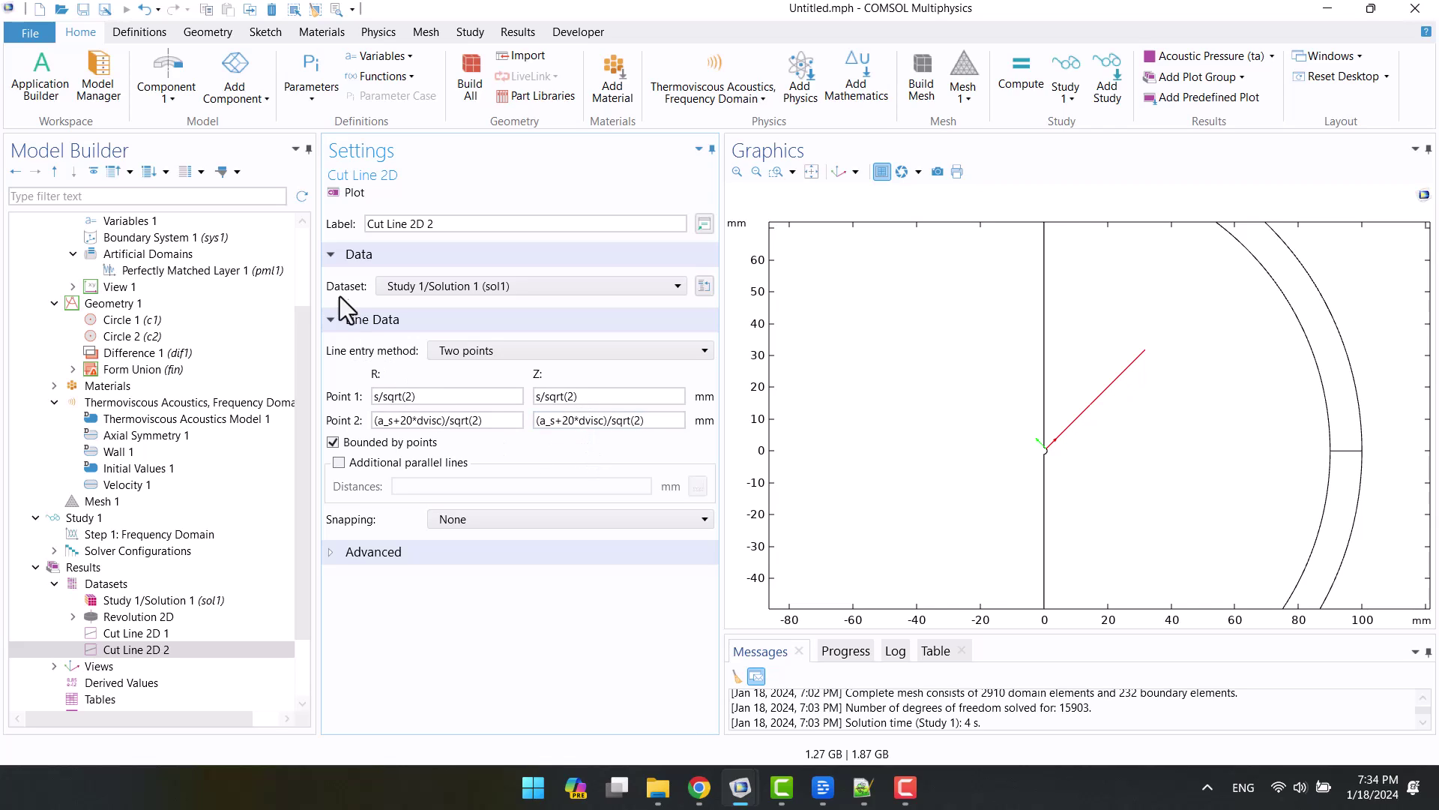
left_click(327, 196)
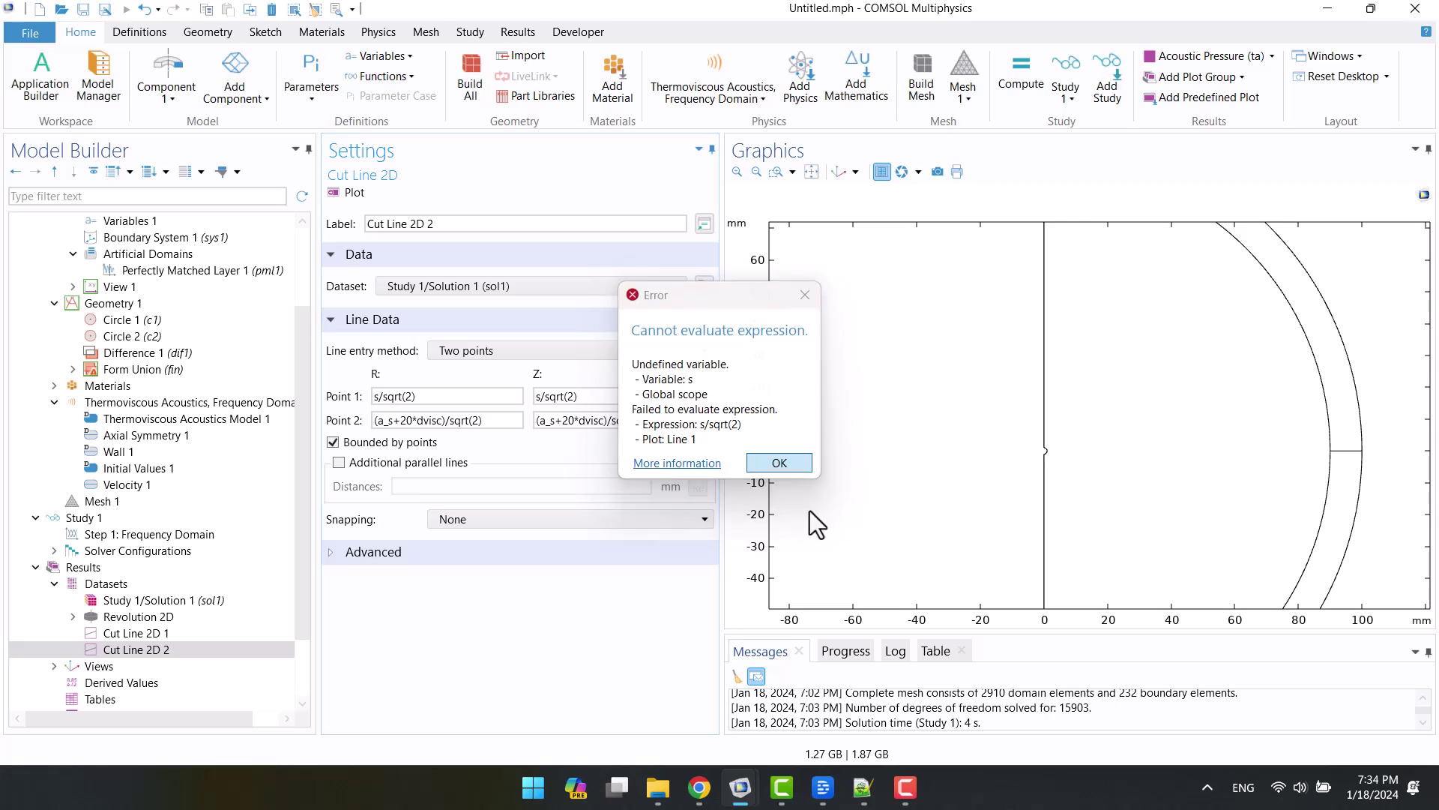
left_click(779, 462)
Step: Correct Point 1 of Cut Line 2D 2 to a_s/sqrt(2) for both R and Z and plot the line at the particle surface
left_click(864, 788)
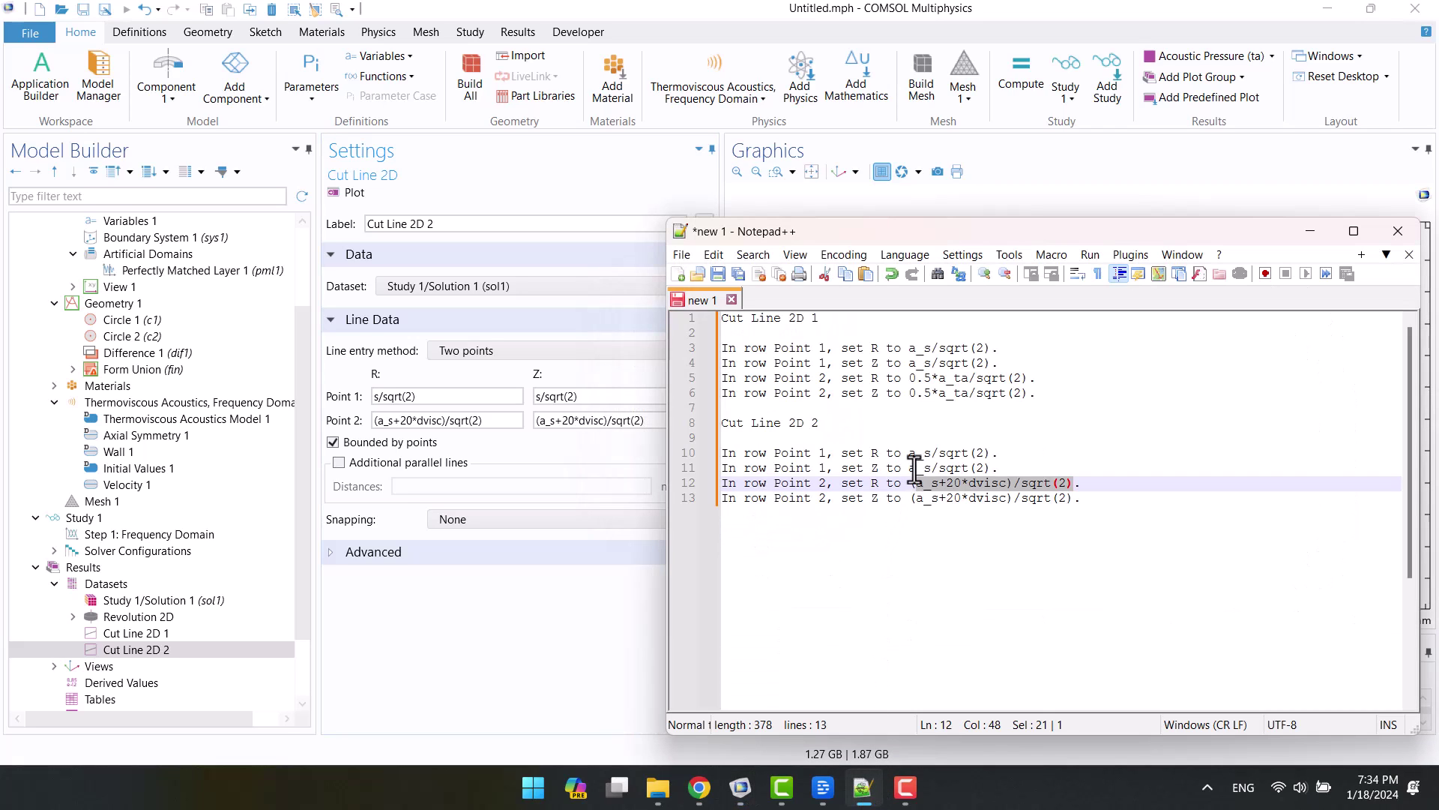
left_click(396, 397)
left_click(376, 398)
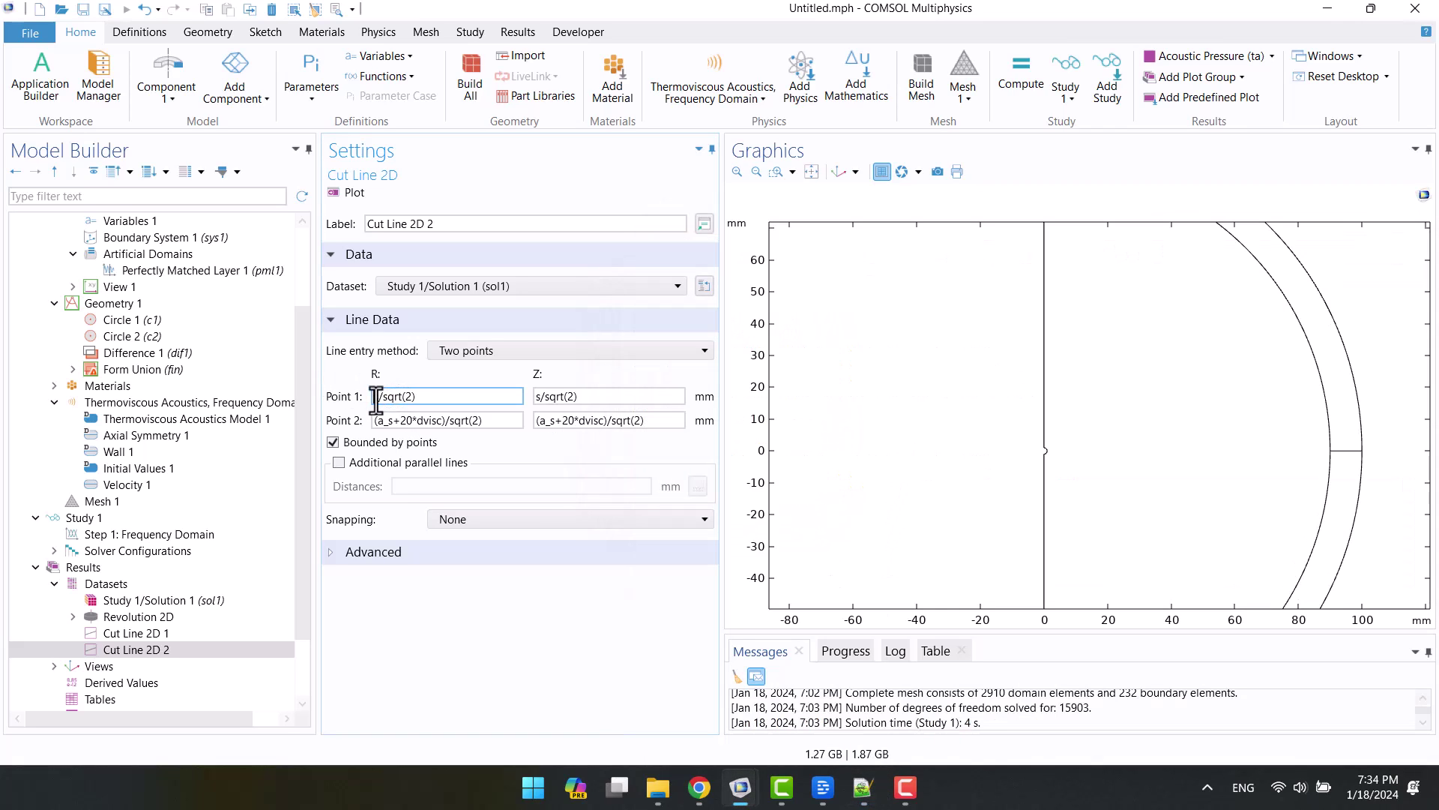
left_click(539, 397)
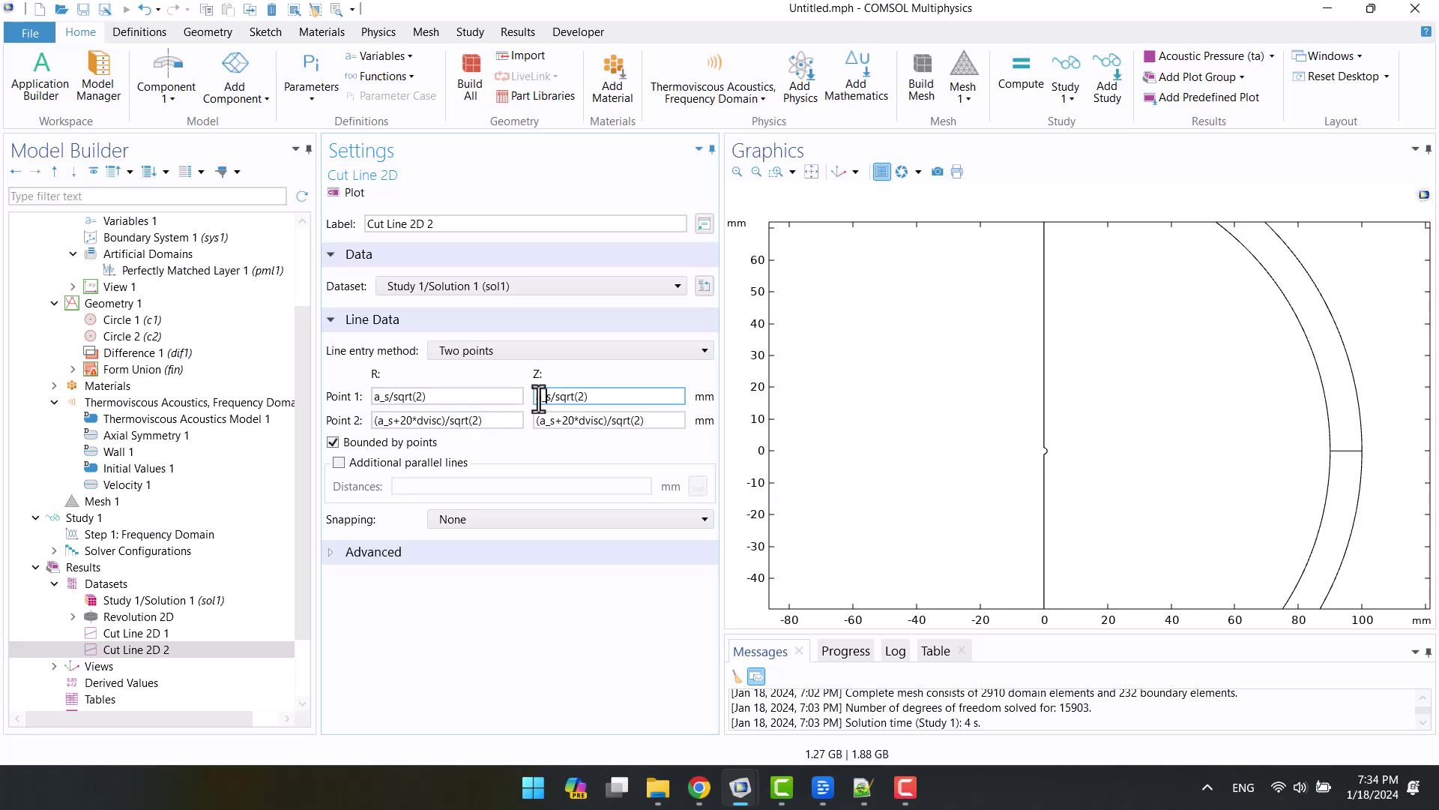
left_click(335, 191)
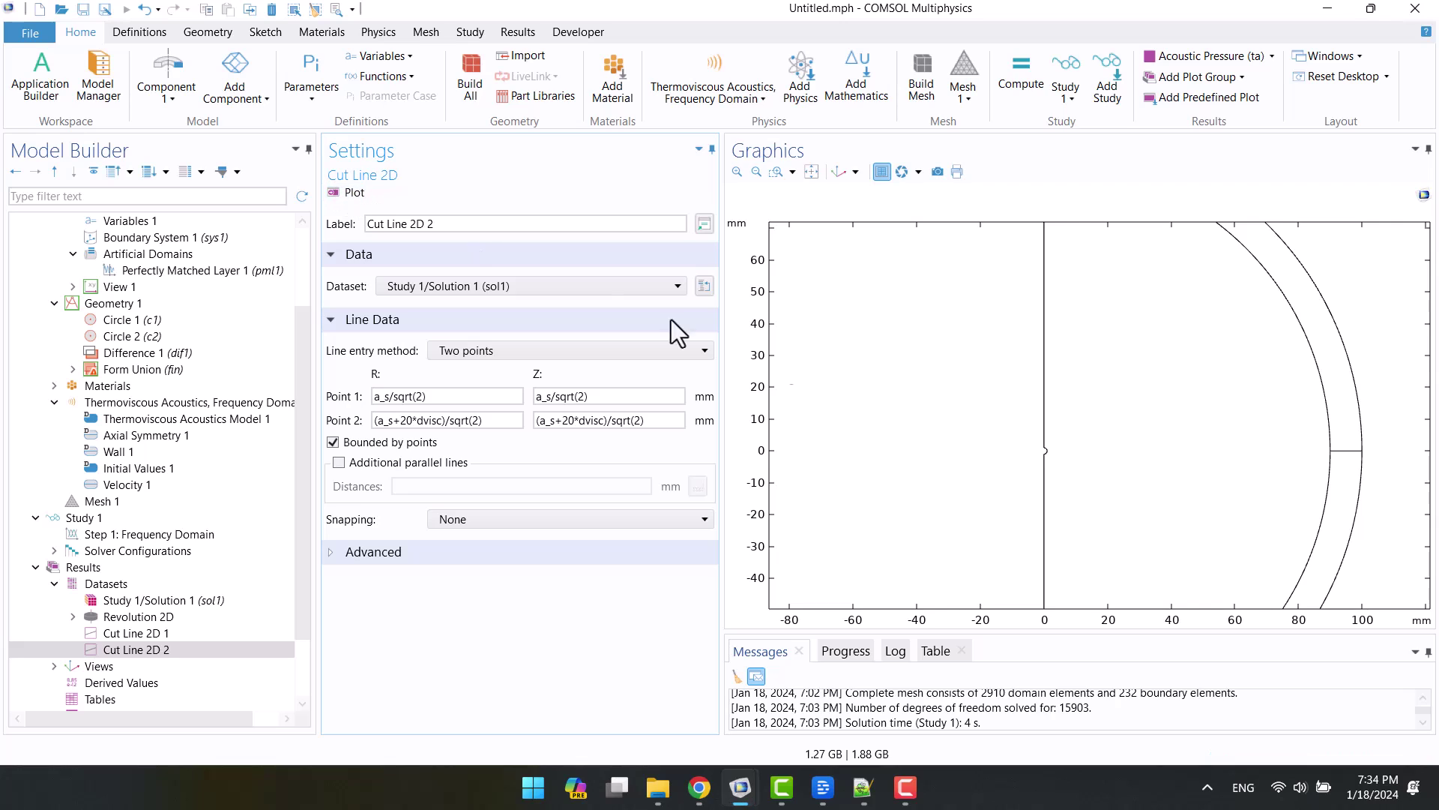
scroll(1015, 462, "up", 10)
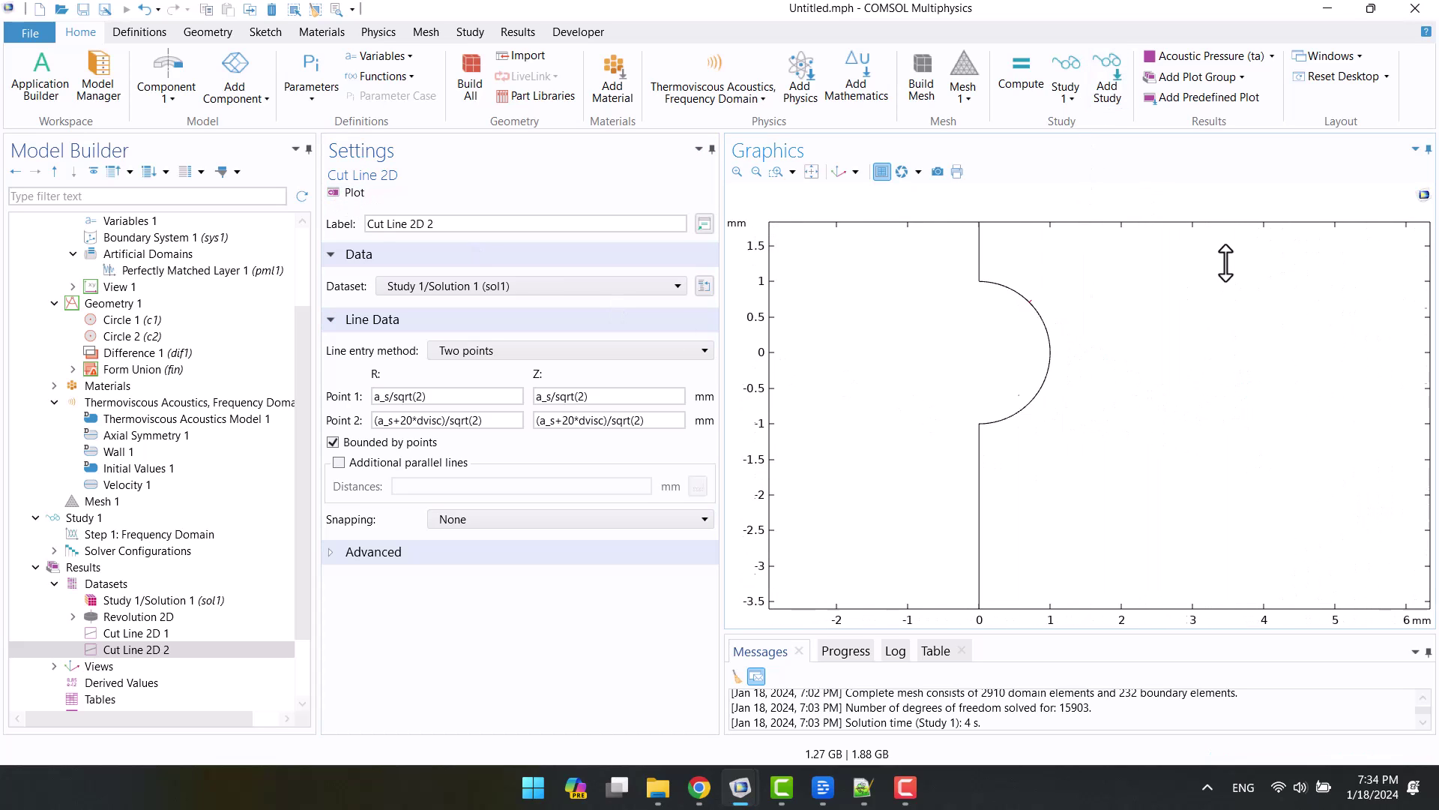
scroll(1002, 363, "up", 7)
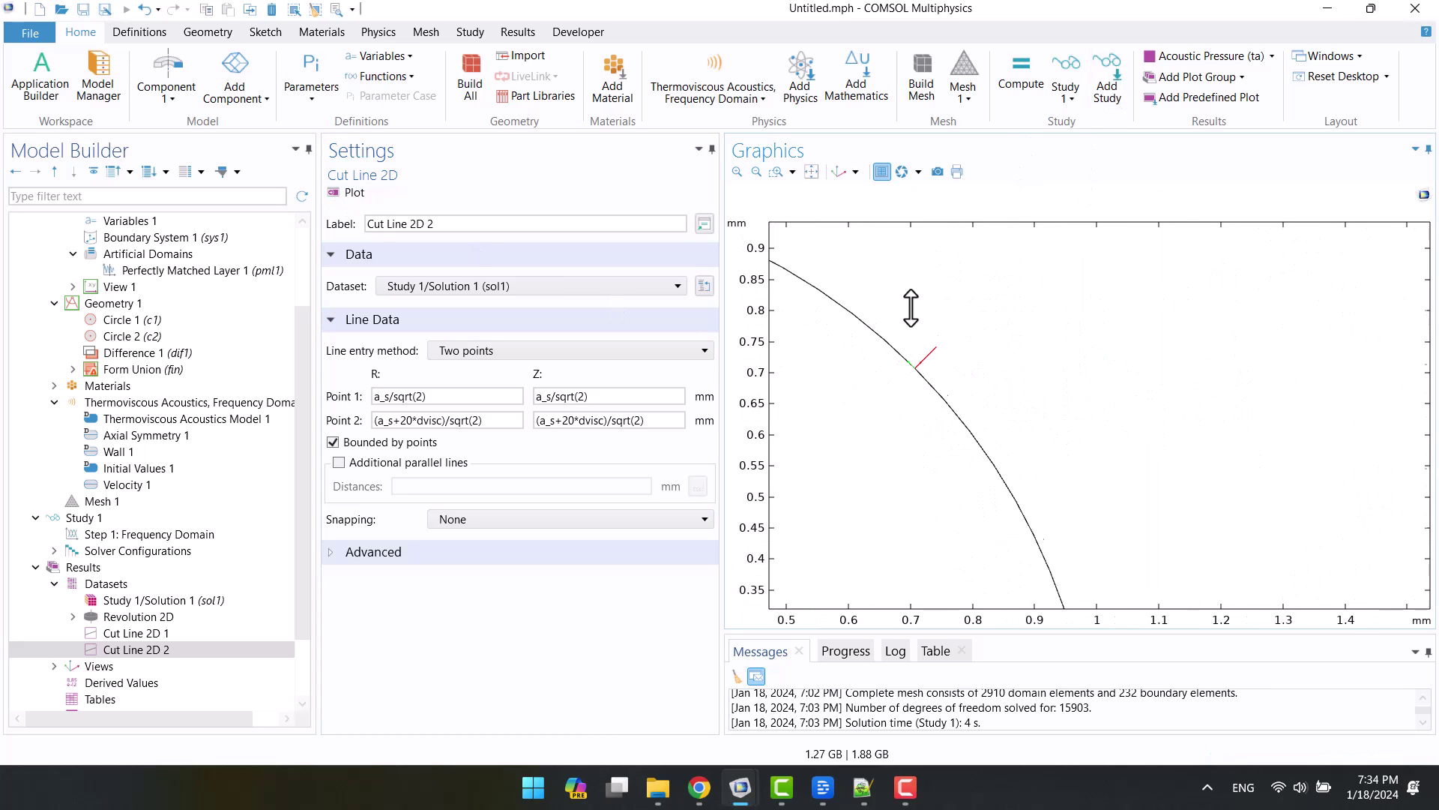
scroll(943, 466, "up", 3)
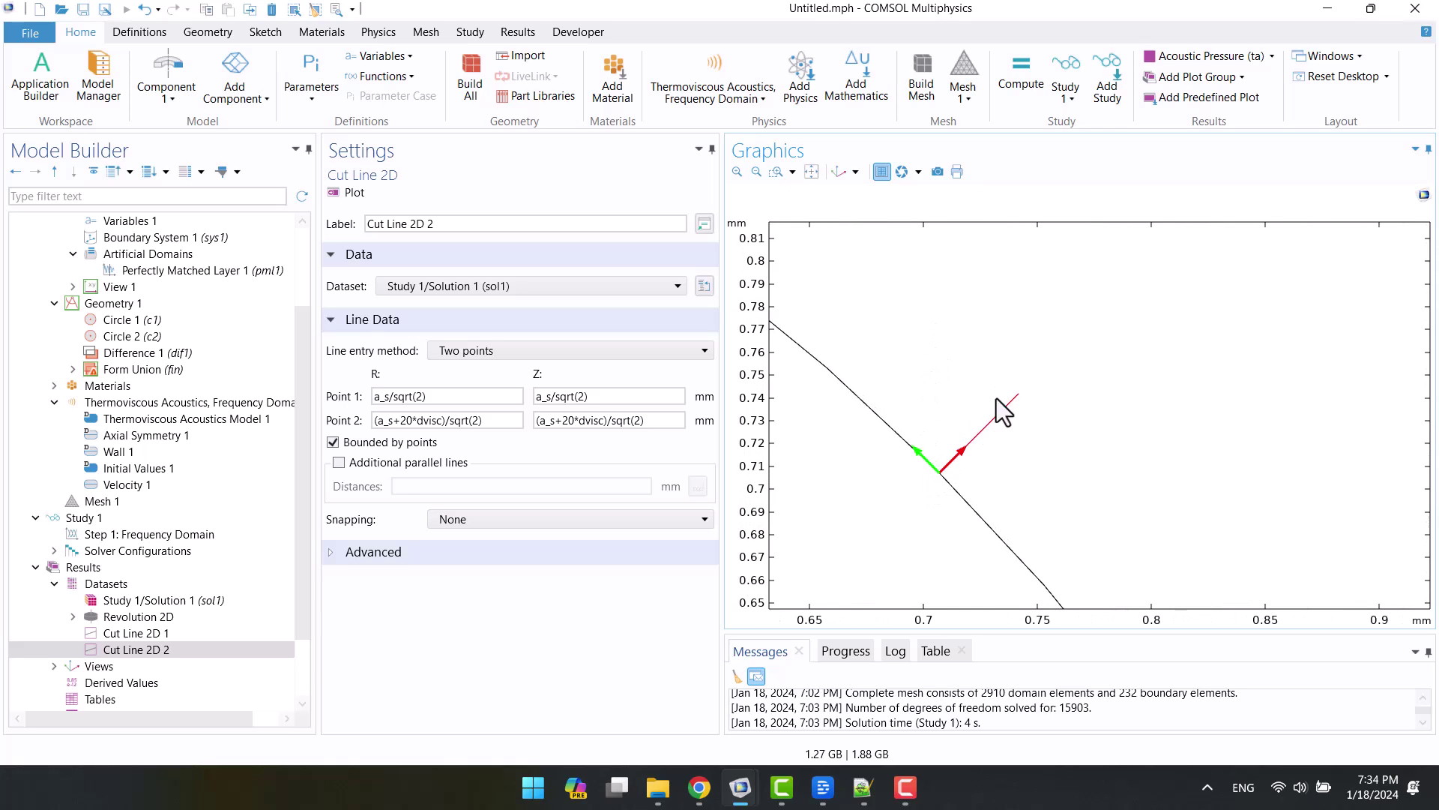
Step: Compare the Mesh 1 boundary-layer elements at the particle surface with the plotted Cut Line 2D 2
left_click(97, 501)
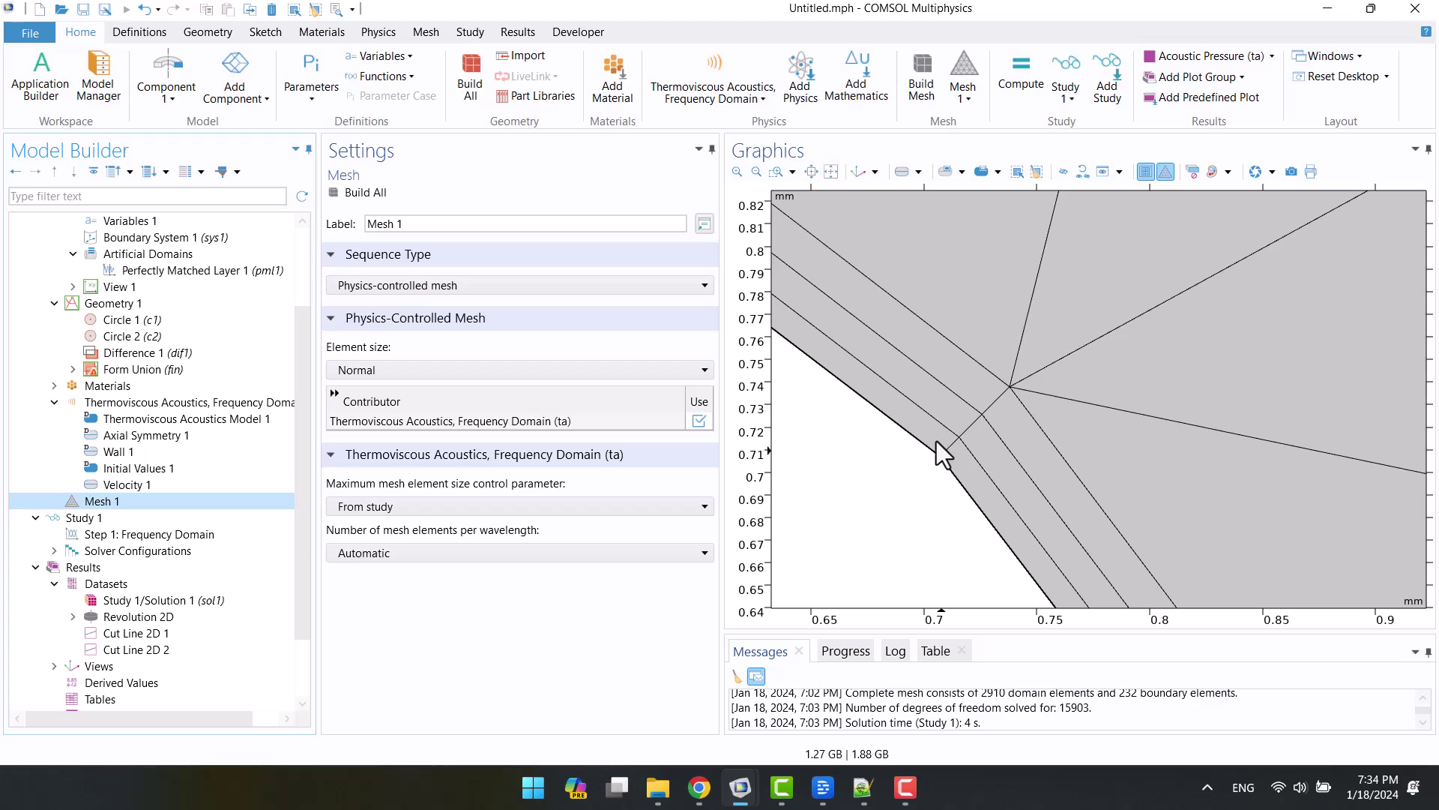
left_click(97, 581)
left_click(124, 650)
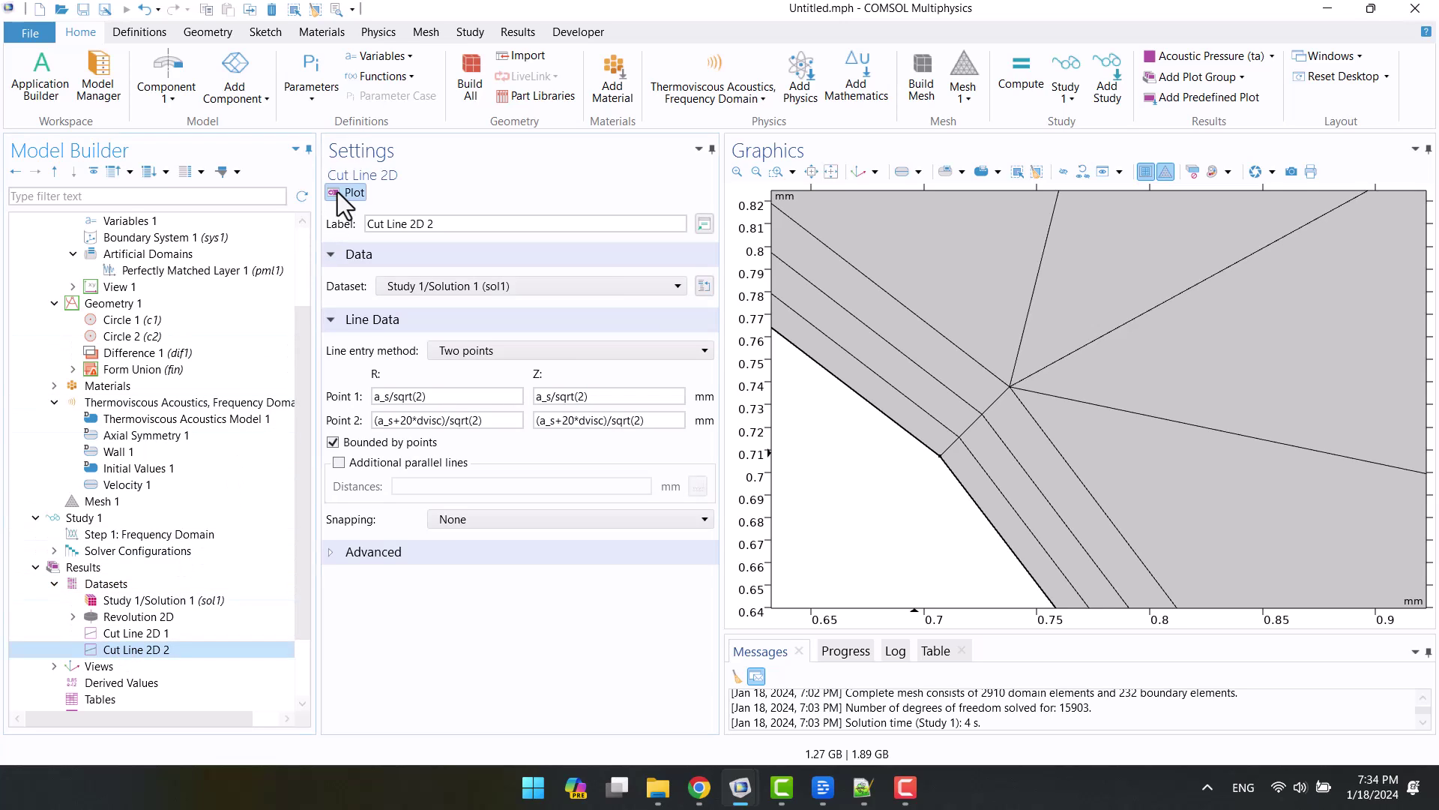
left_click(338, 192)
scroll(1163, 315, "down", 8)
left_click_drag(1274, 331, 1116, 414)
scroll(120, 514, "down", 2)
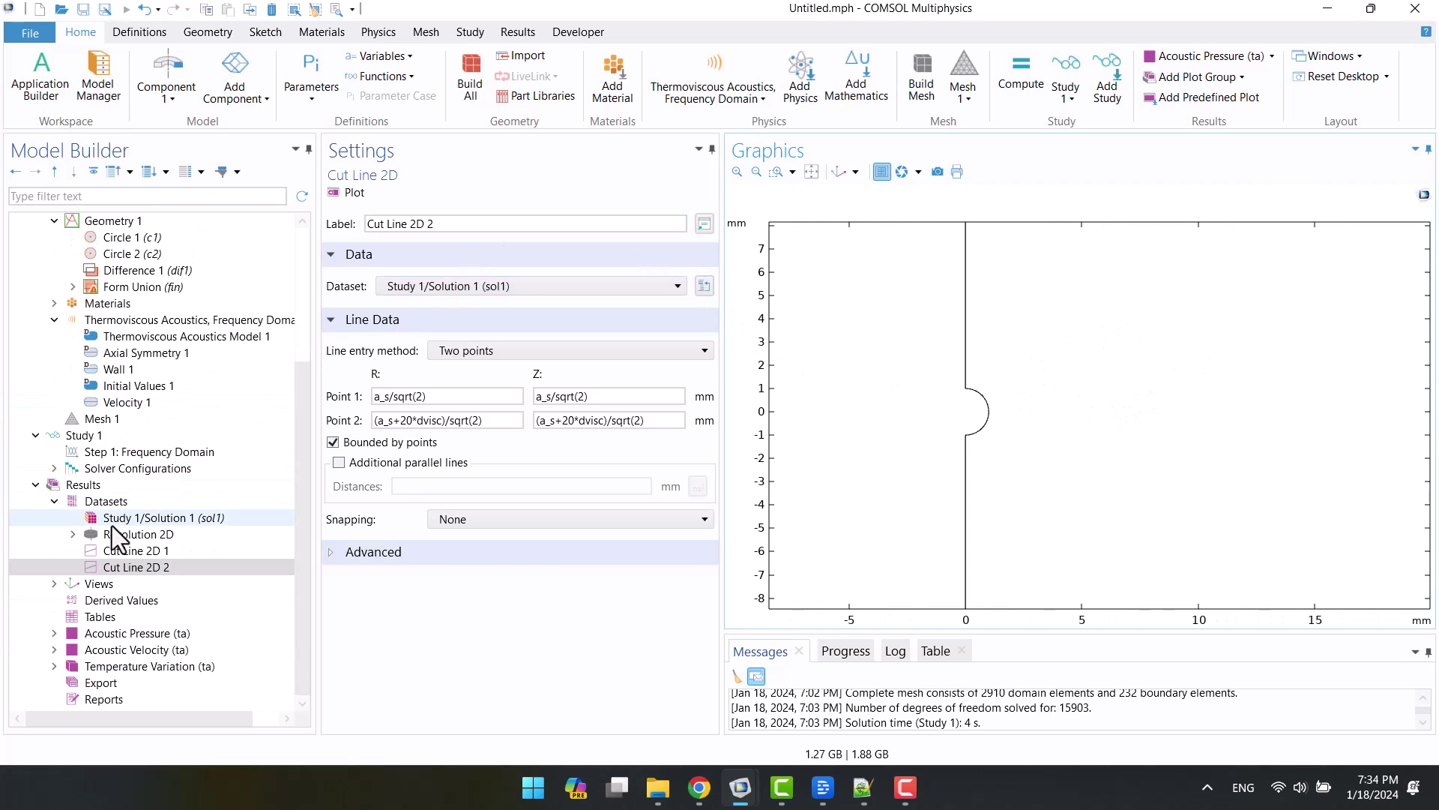
Step: Add a 1D Plot Group that uses the Cut Line 2D 1 dataset and add a Line Graph to it
left_click(57, 487)
right_click(57, 487)
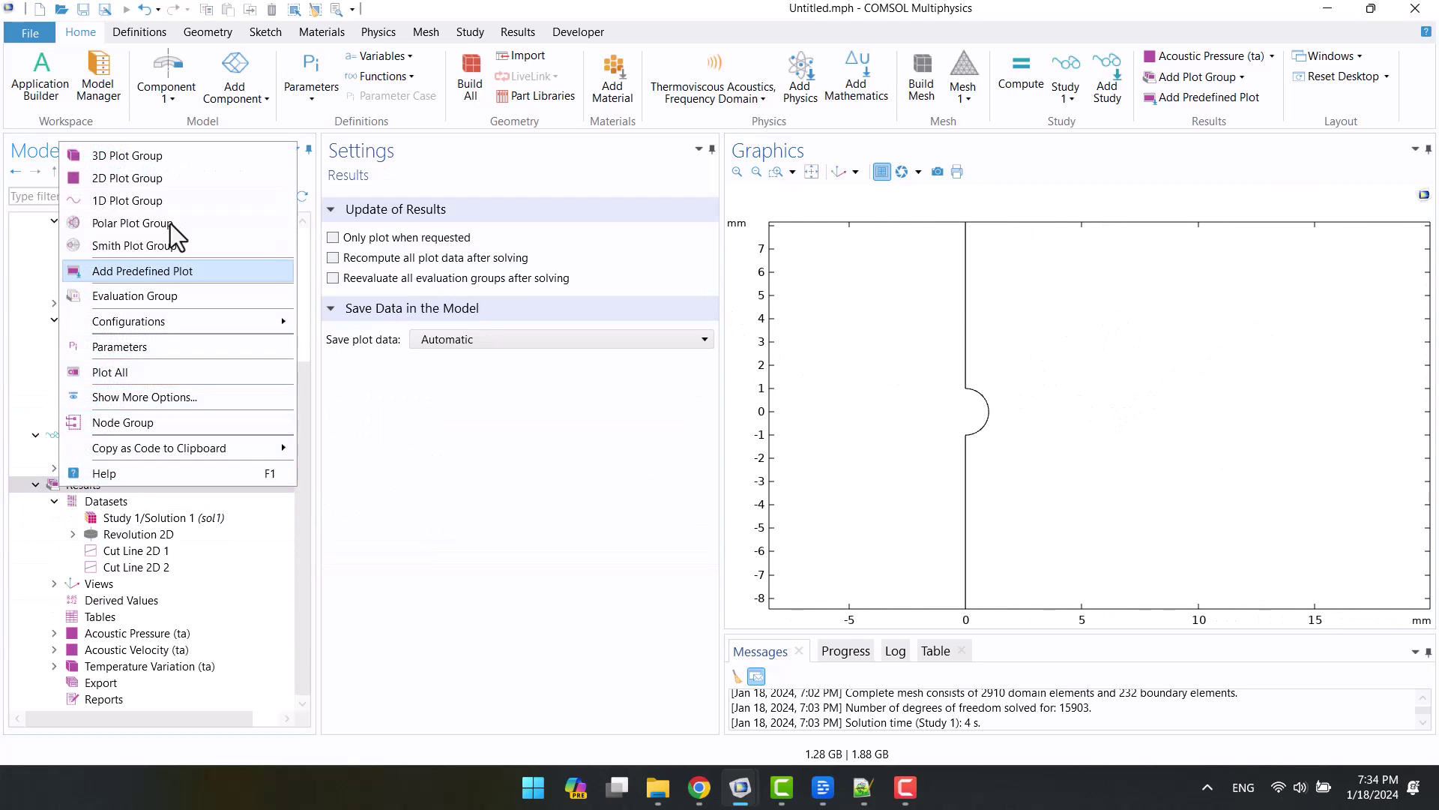
left_click(160, 198)
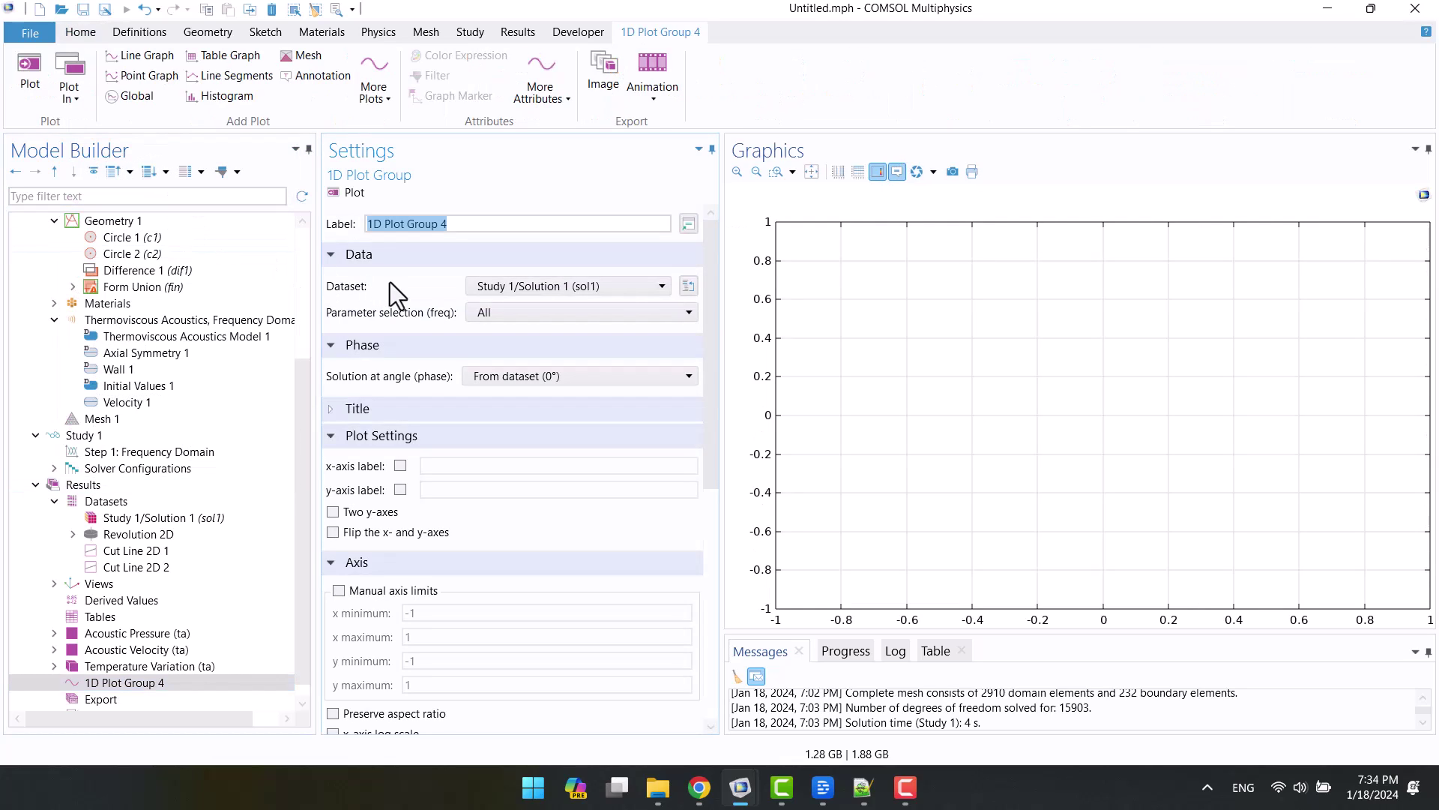
left_click(497, 287)
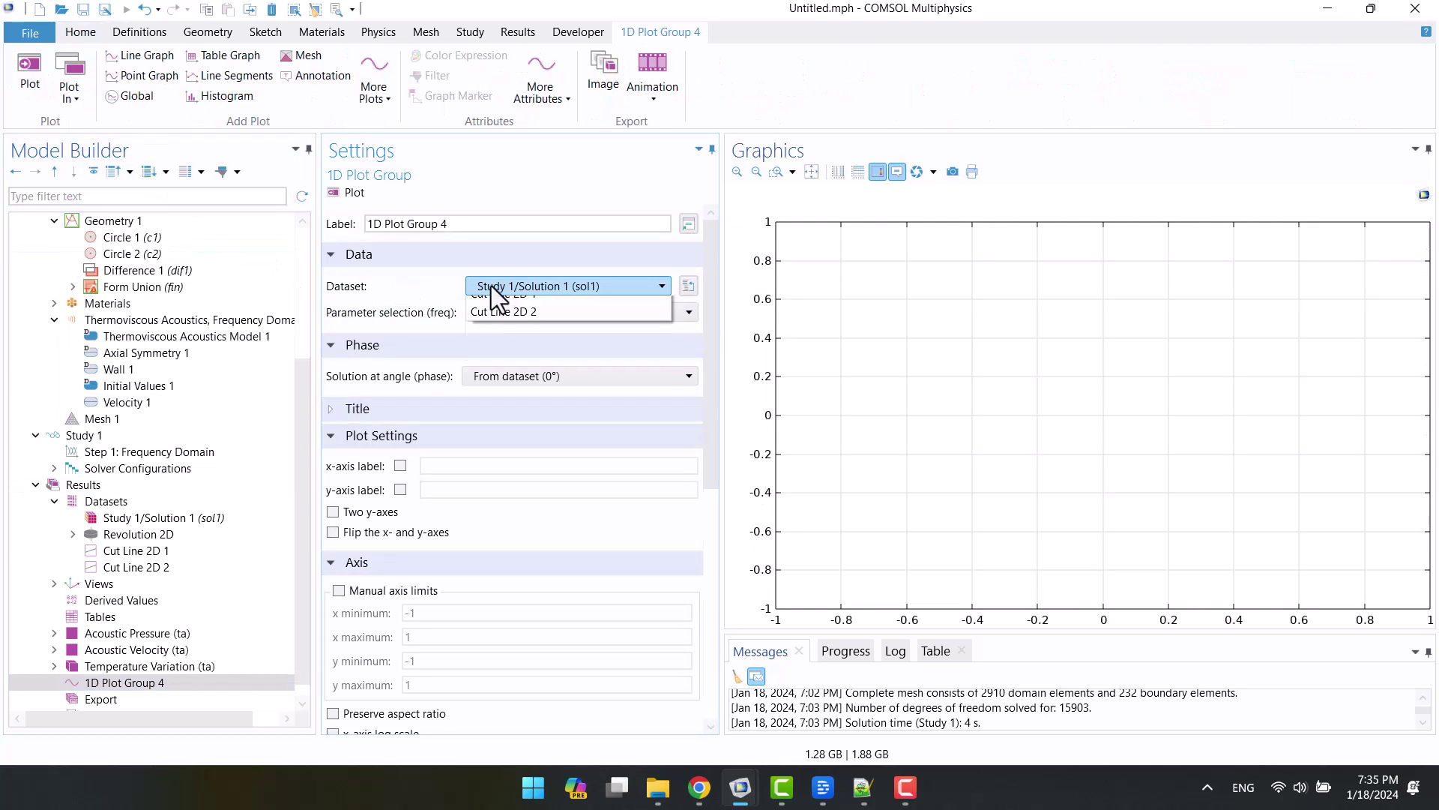
left_click(501, 359)
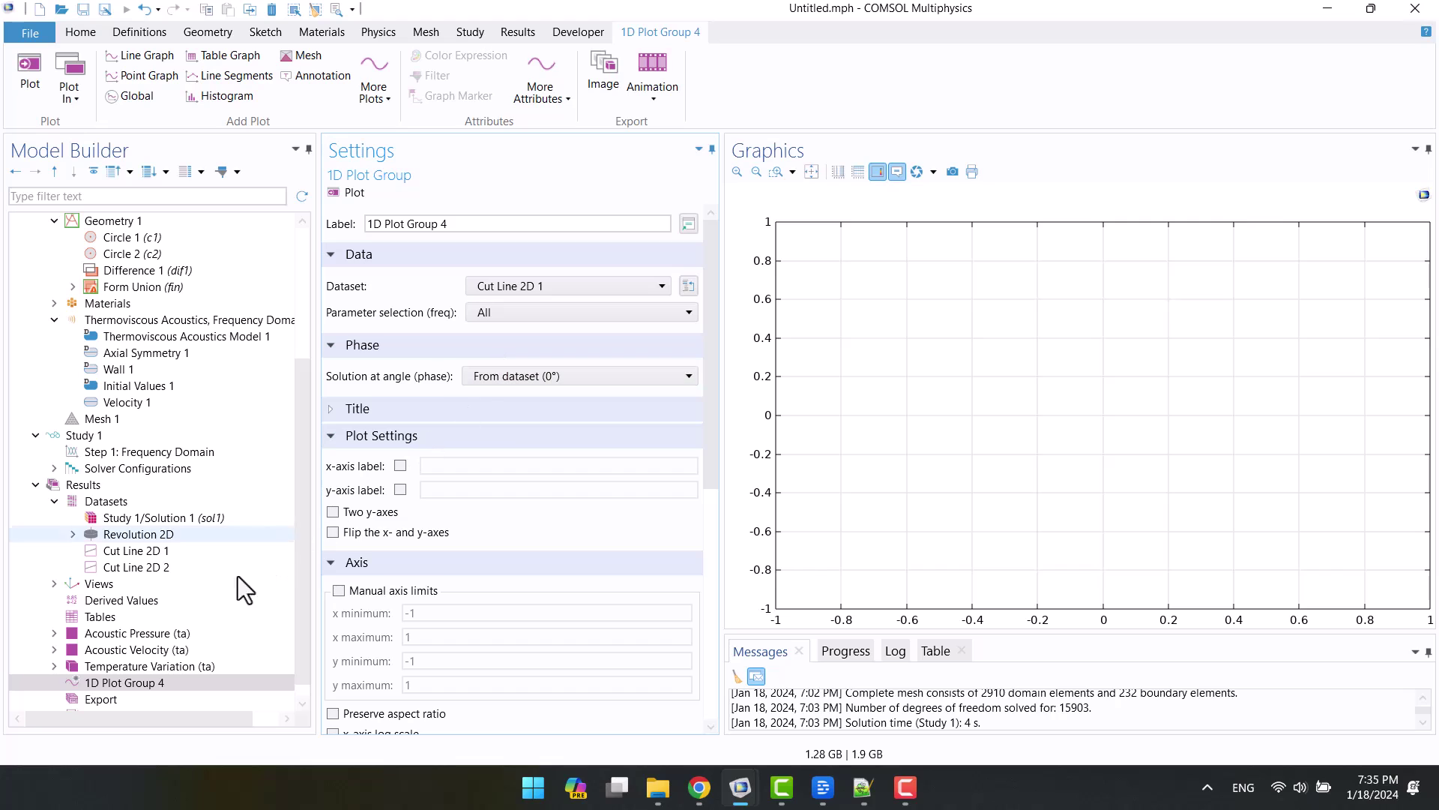
right_click(141, 684)
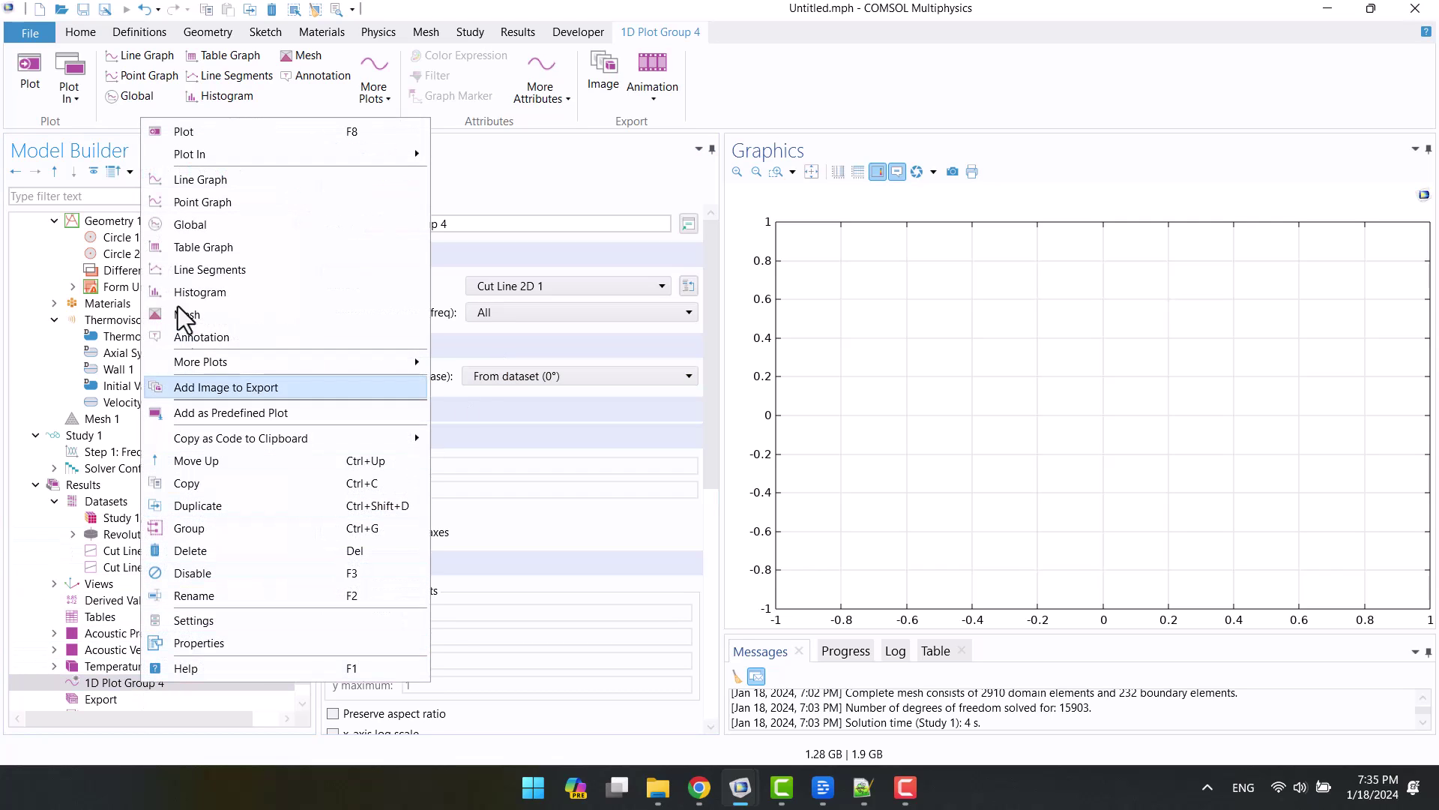
left_click(204, 186)
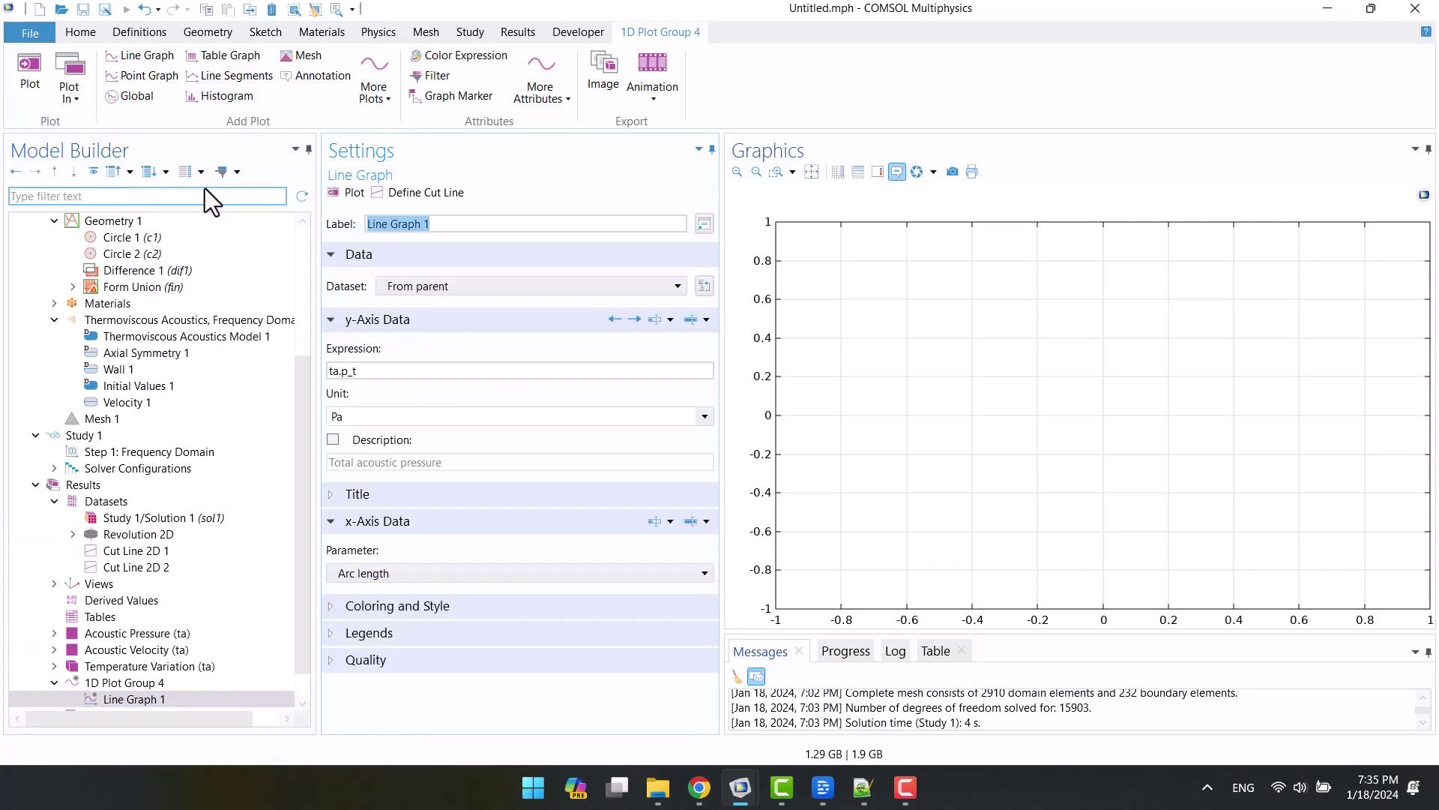
Step: Plot the total acoustic pressure along Cut Line 2D 1 and add a second Line Graph to 1D Plot Group 4
left_click(345, 195)
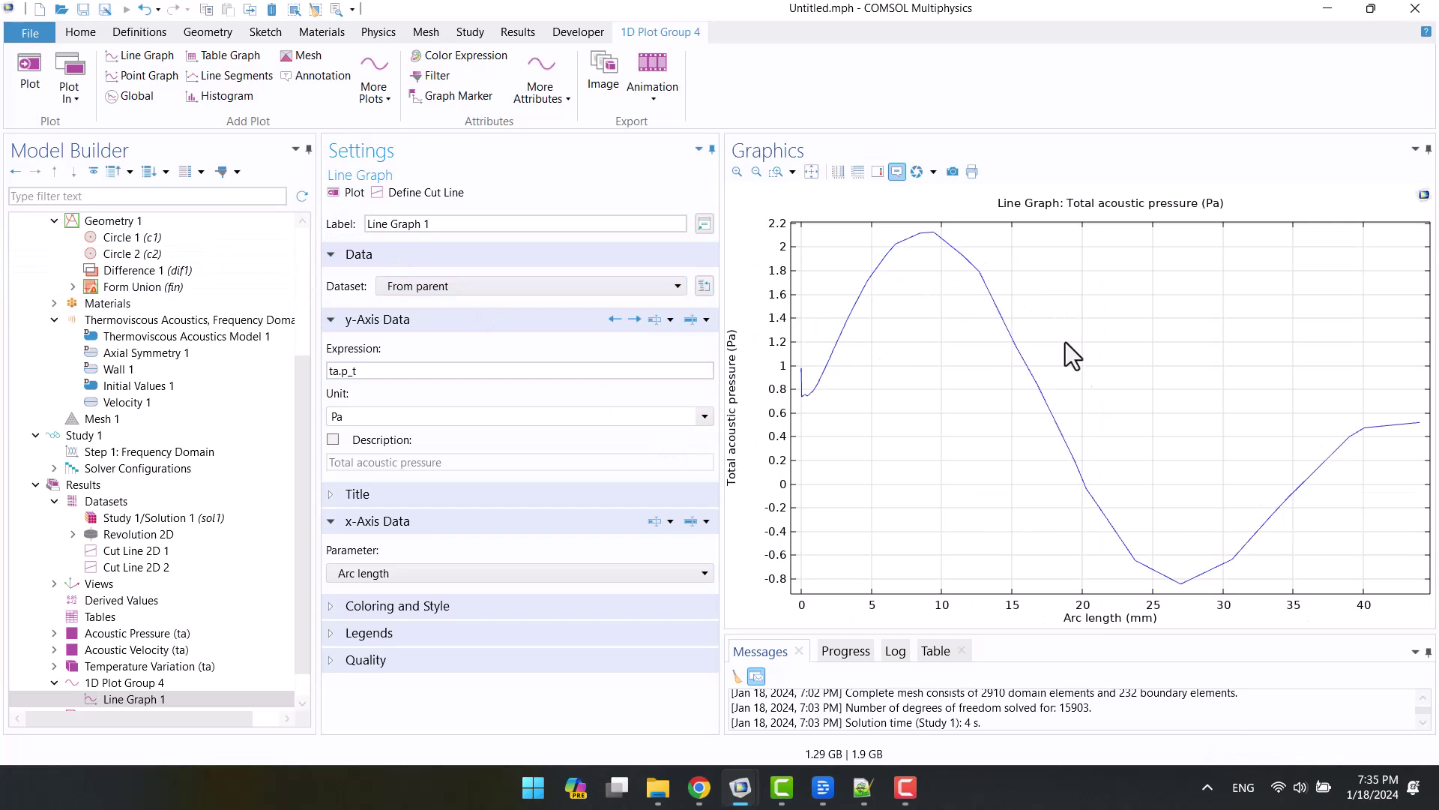
right_click(133, 684)
left_click(195, 184)
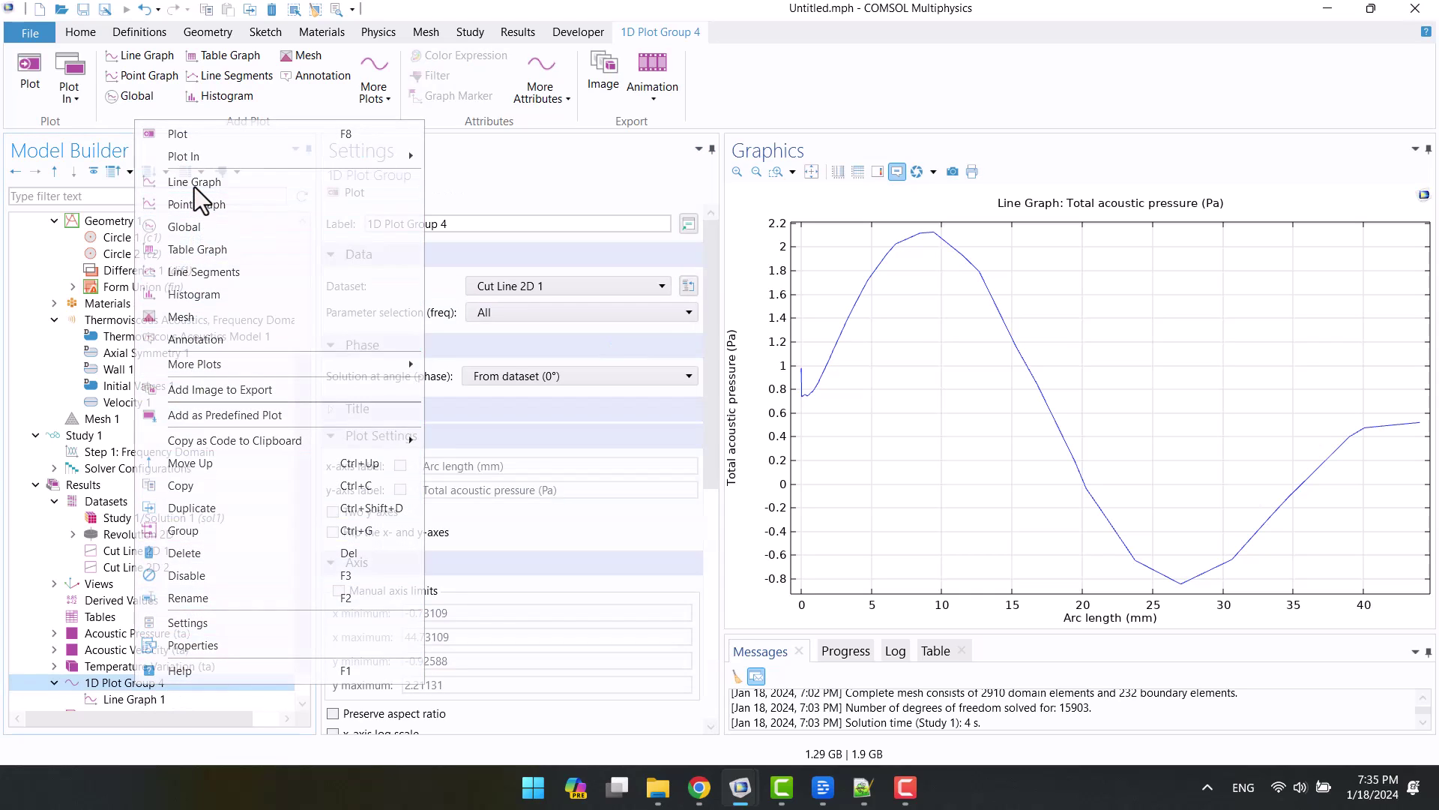
Step: Look up the analytical pressure variable in Variables 1, set Line Graph 2's expression to p_an and plot it
scroll(102, 335, "up", 5)
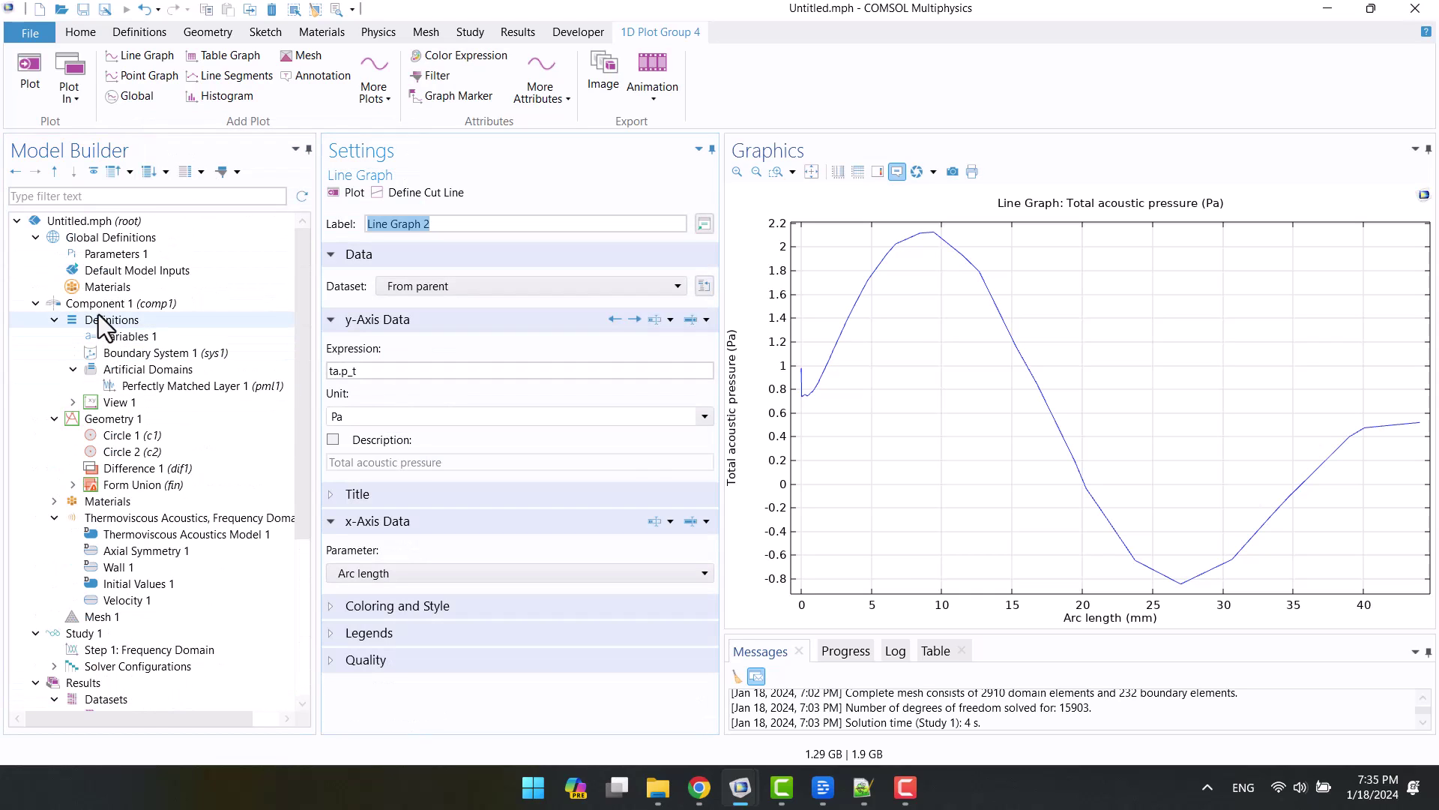
left_click(97, 339)
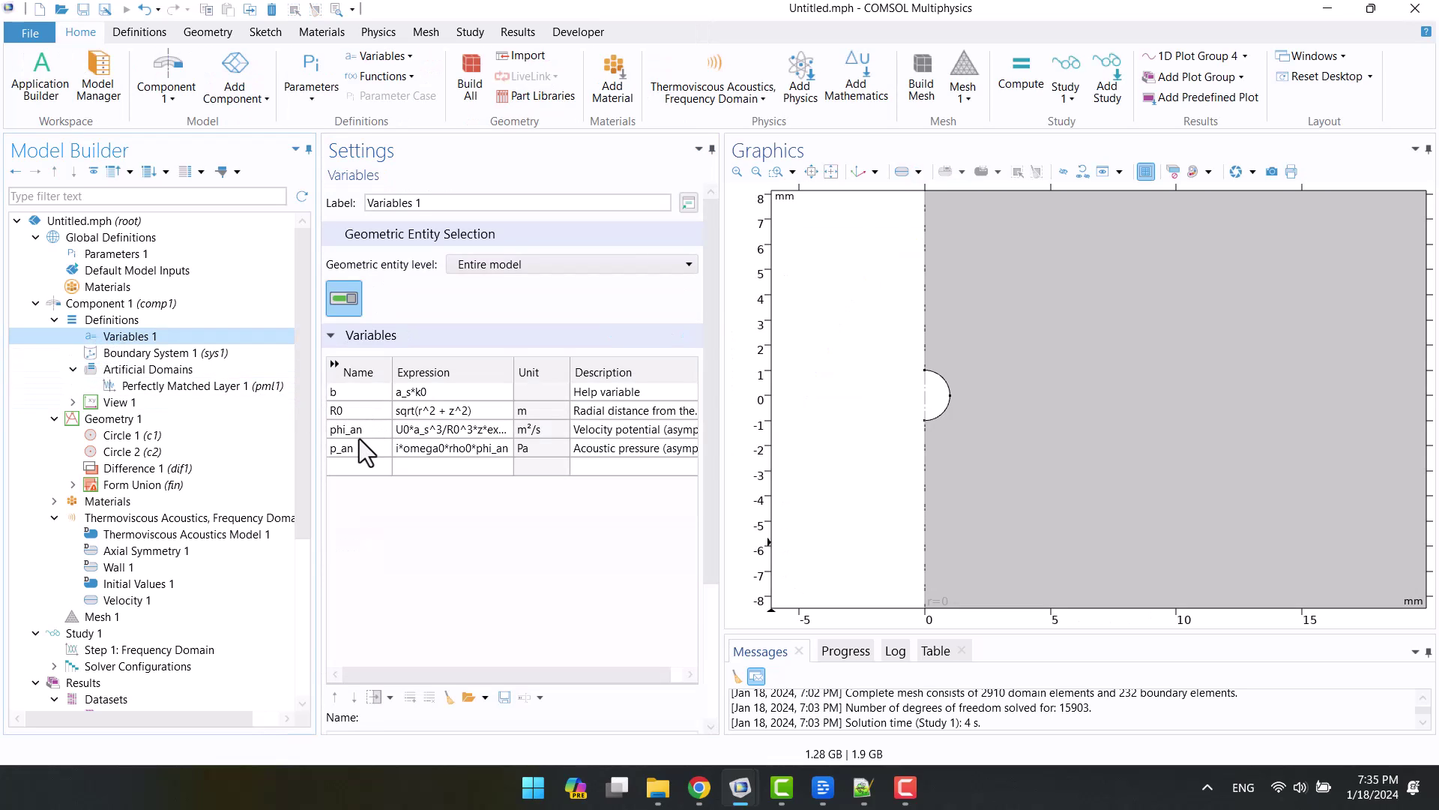
left_click(426, 447)
right_click(358, 453)
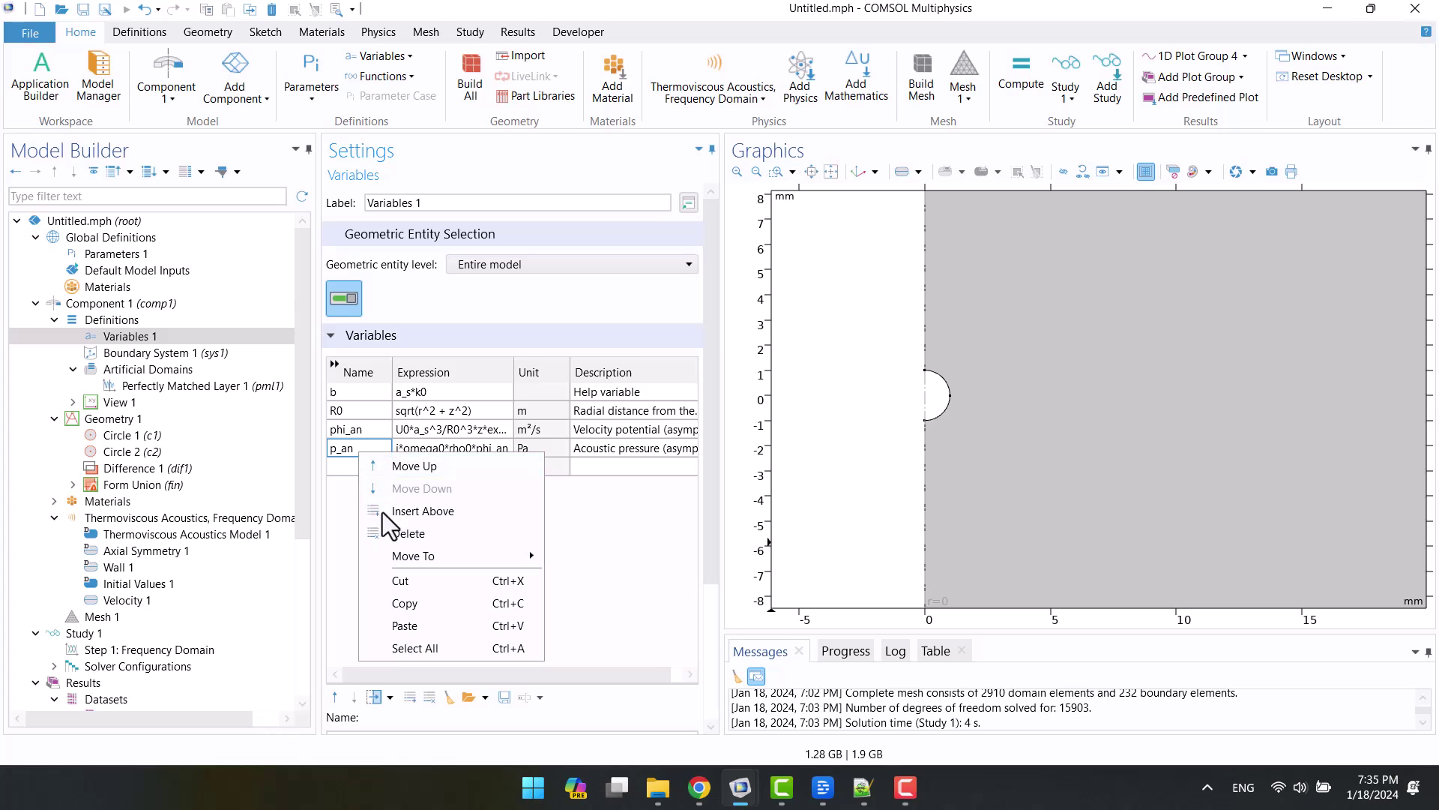
left_click(223, 591)
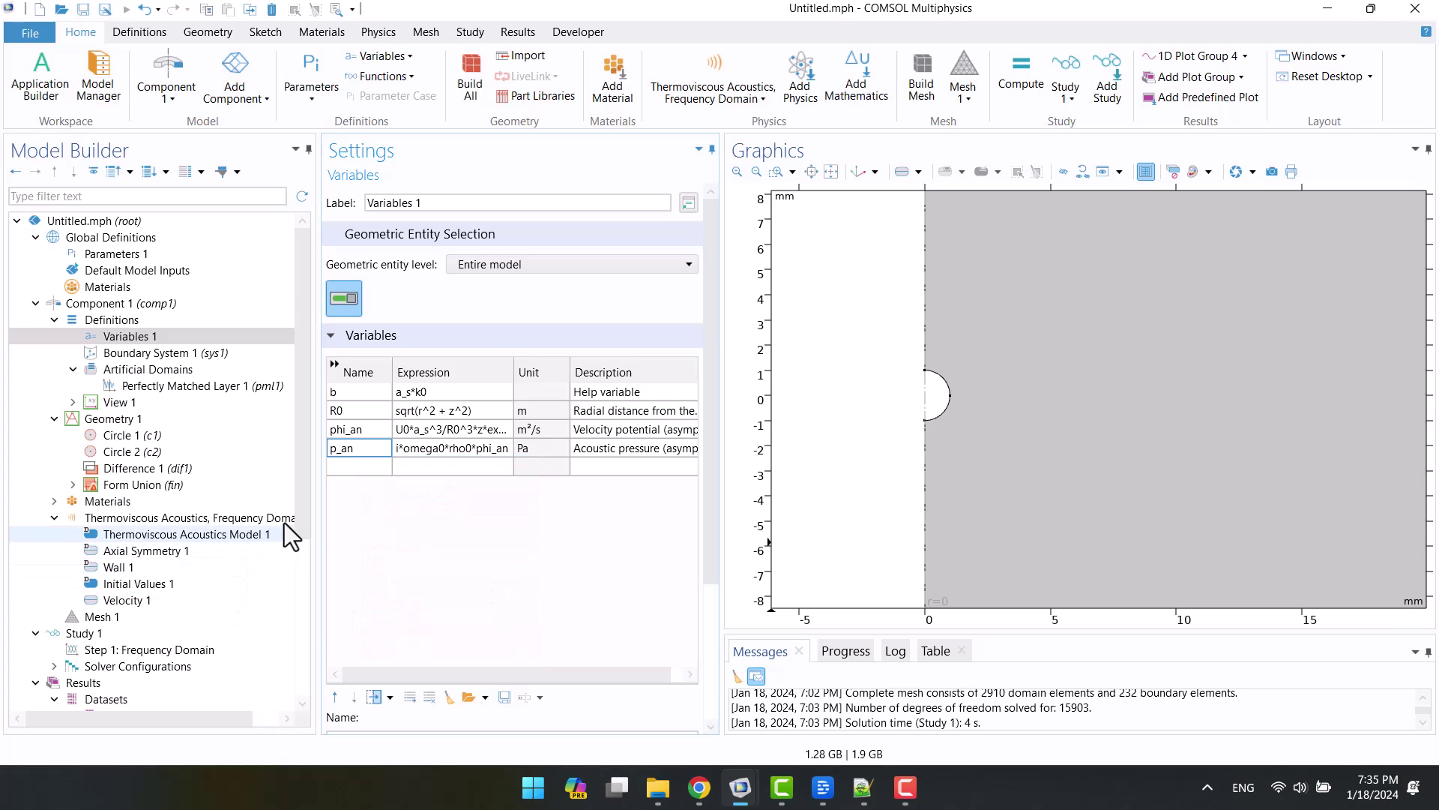
scroll(293, 599, "down", 5)
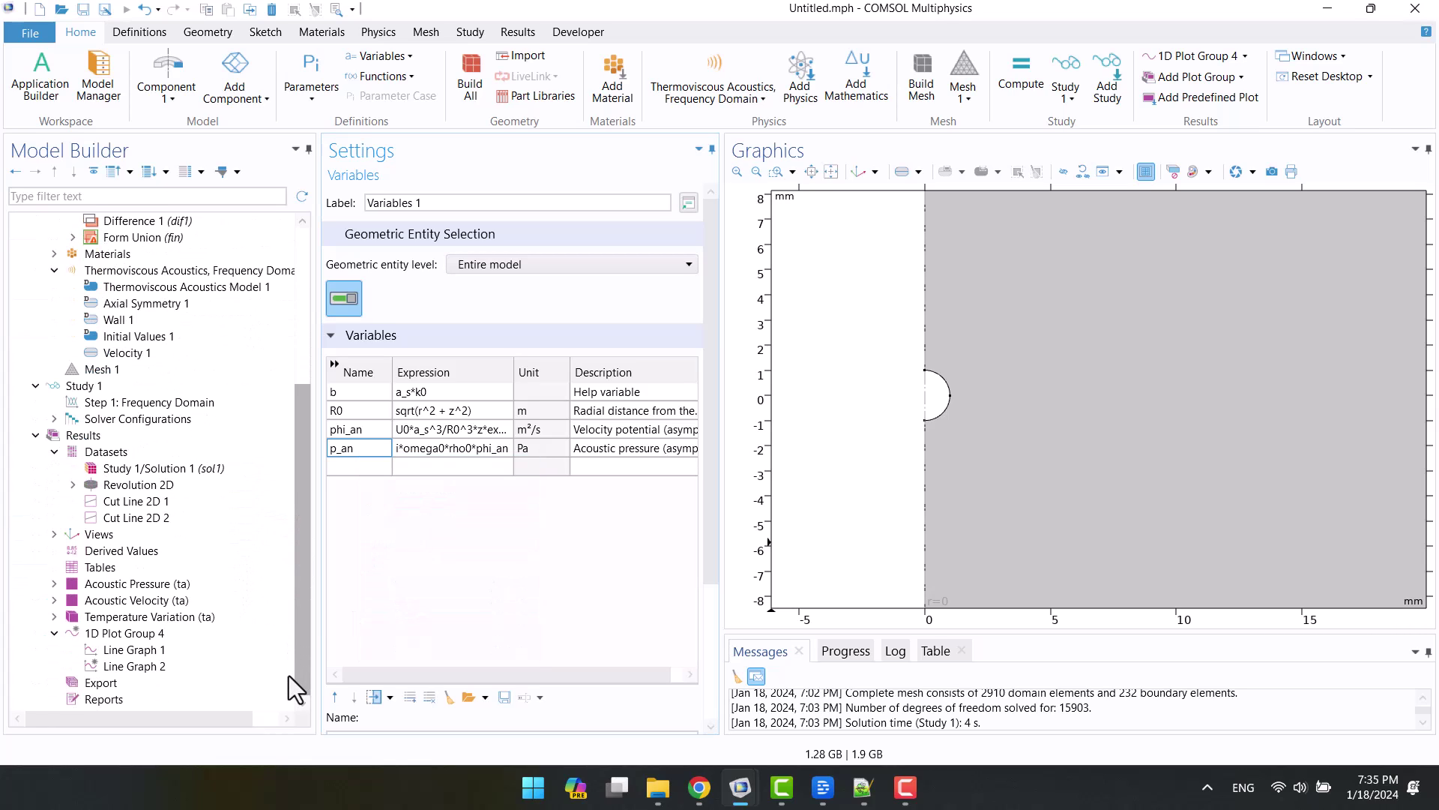
left_click(158, 671)
double_click(433, 368)
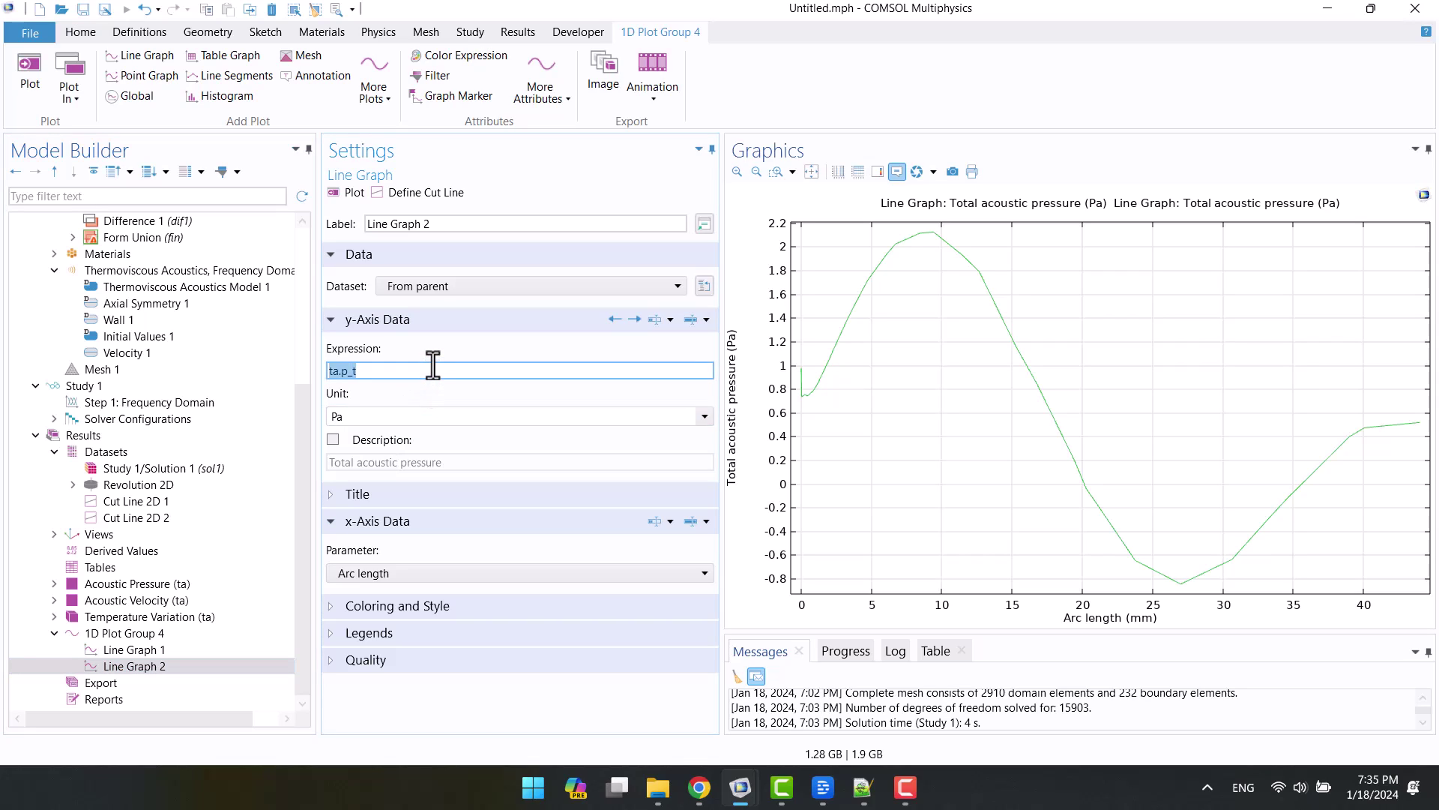
type("p_an")
left_click(344, 192)
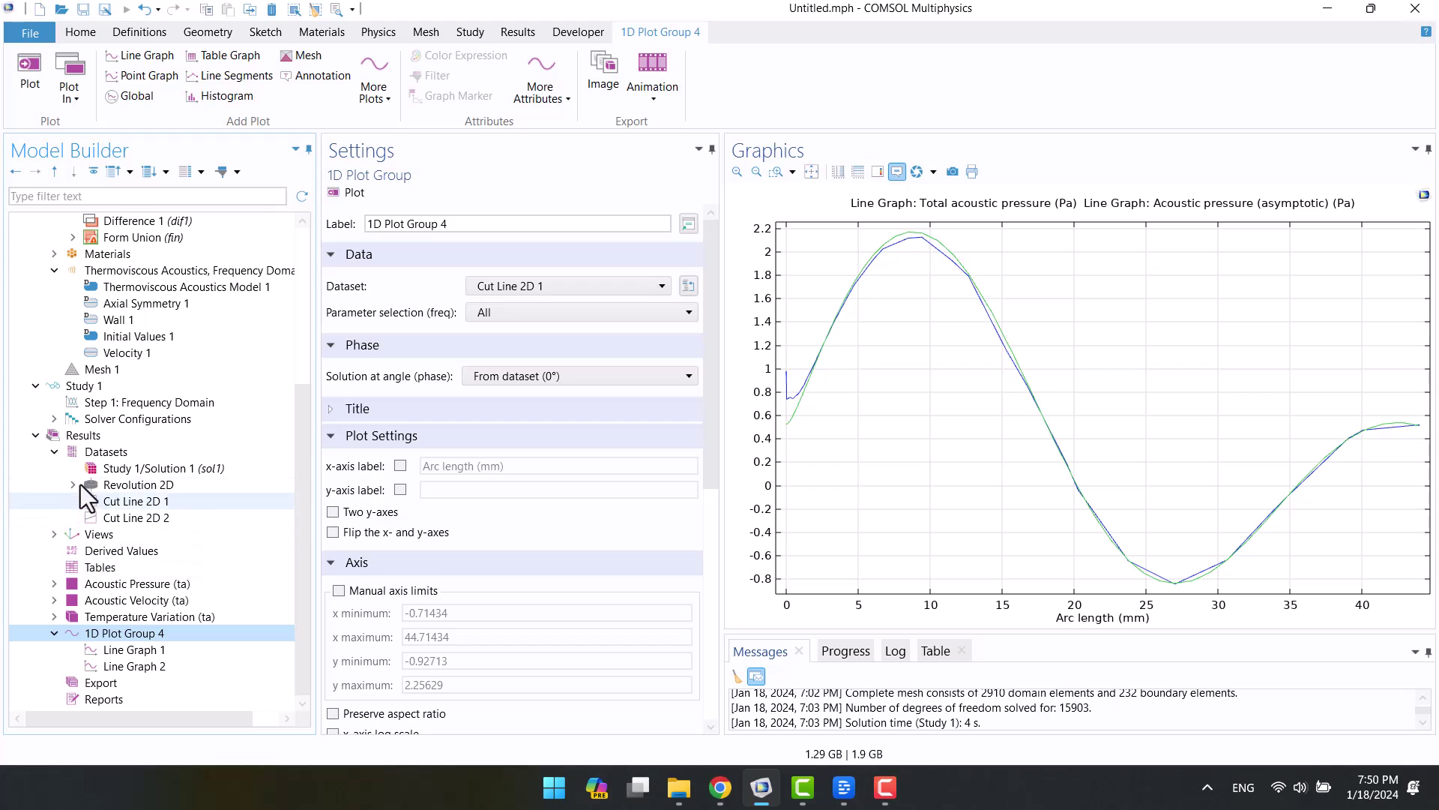
Step: Add another 1D Plot Group to the results and set its dataset to Cut Line 2D 2
right_click(96, 441)
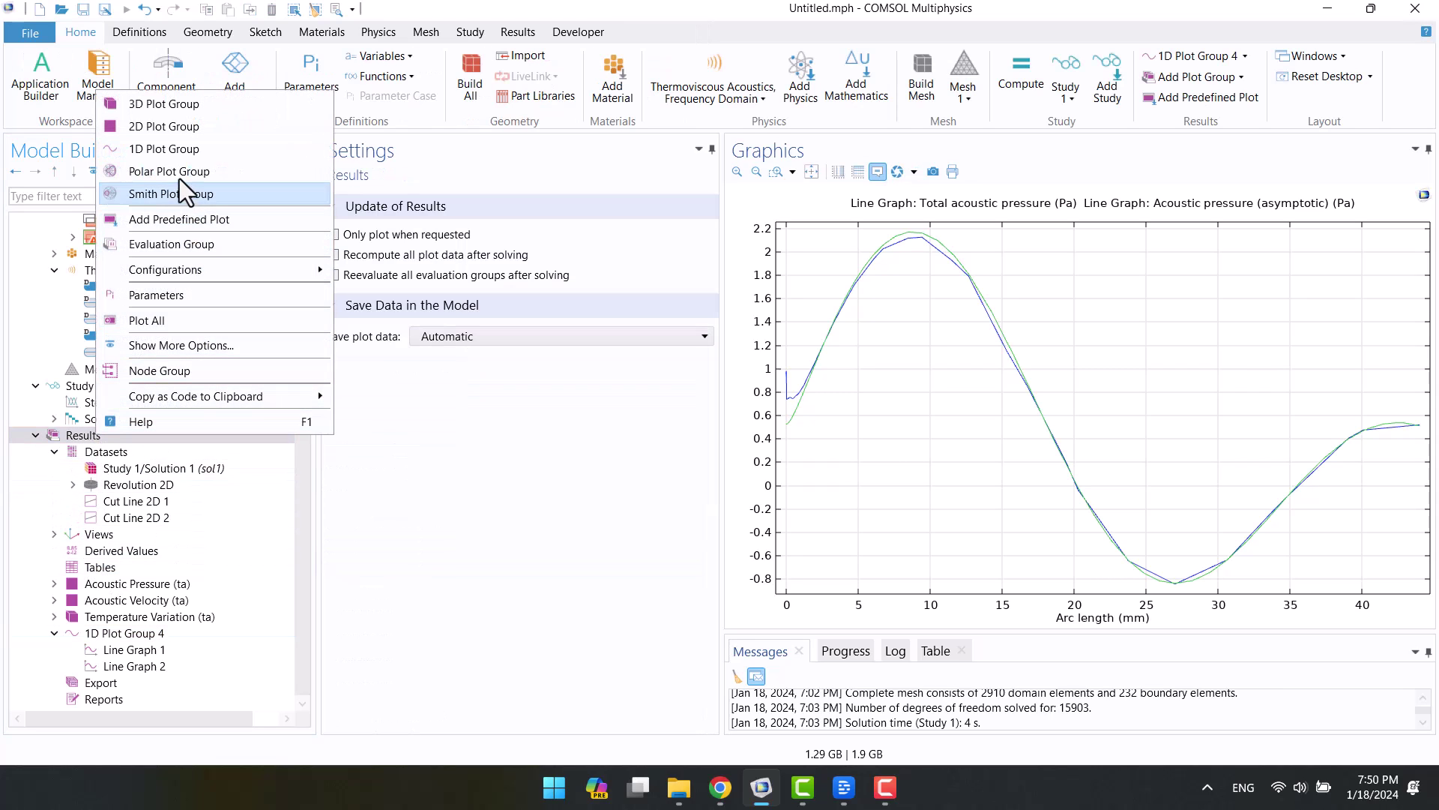
left_click(180, 155)
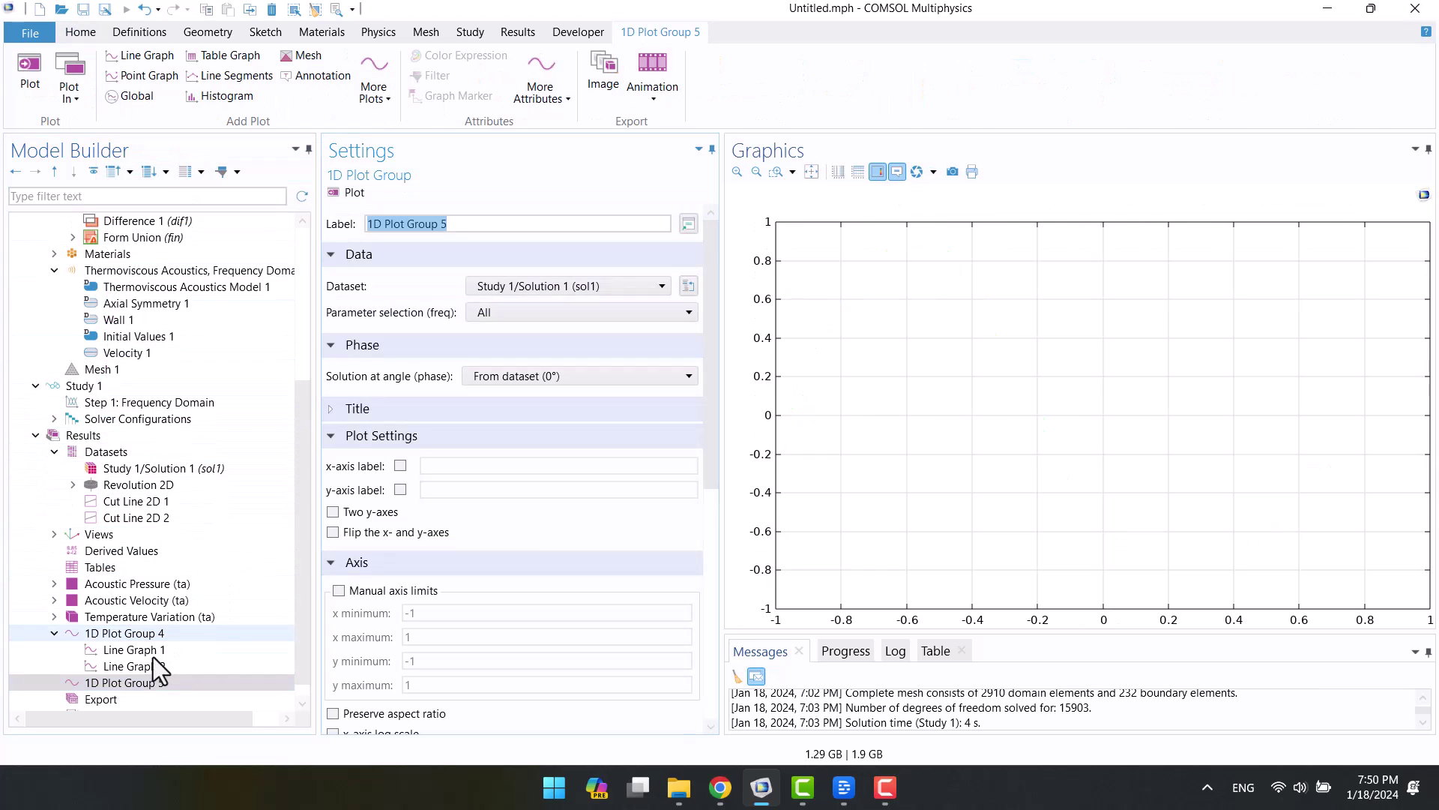
left_click(520, 286)
left_click(507, 379)
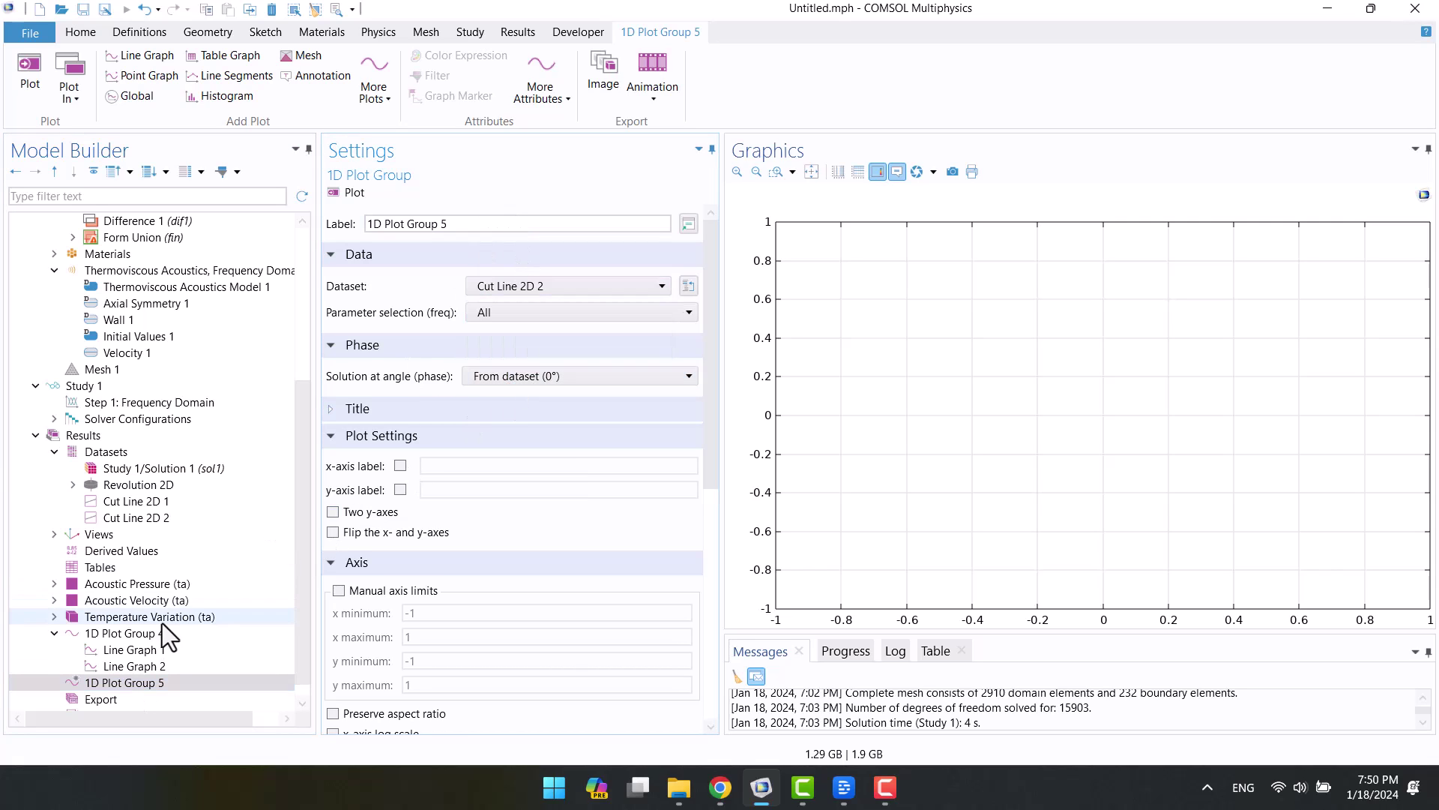
Step: Add a Line Graph to 1D Plot Group 5 with the expression U0 and plot it
left_click(129, 681)
right_click(129, 680)
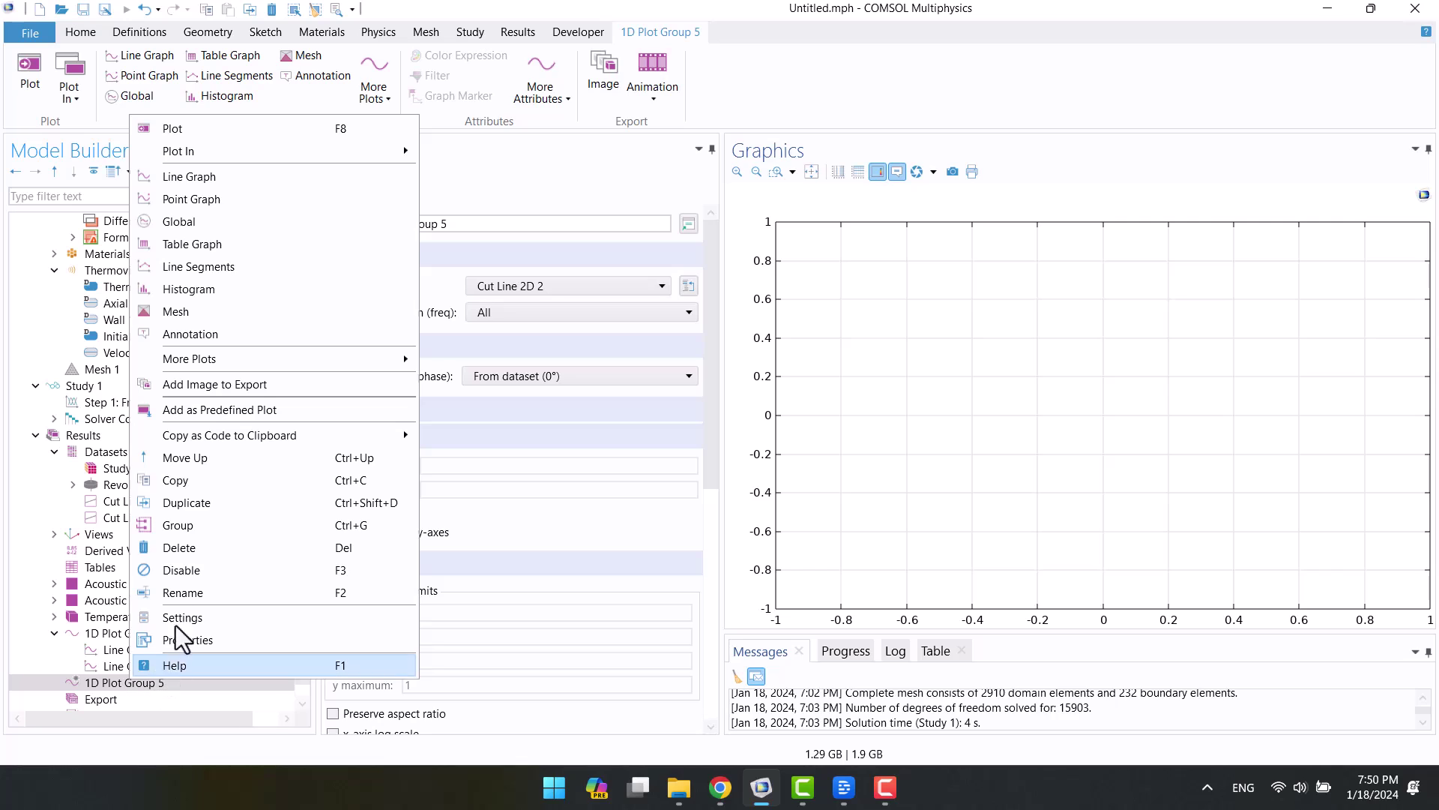
left_click(216, 180)
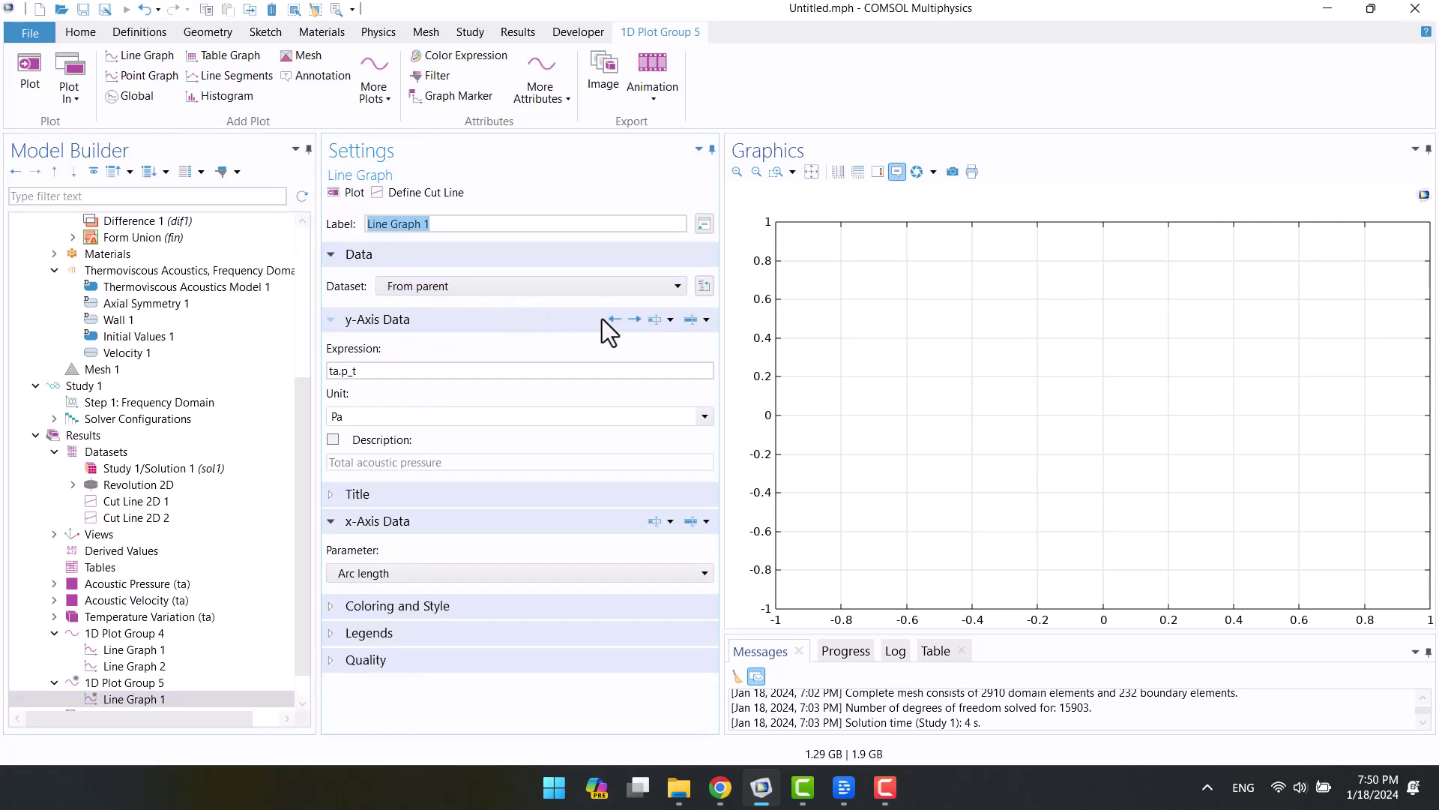
left_click(423, 371)
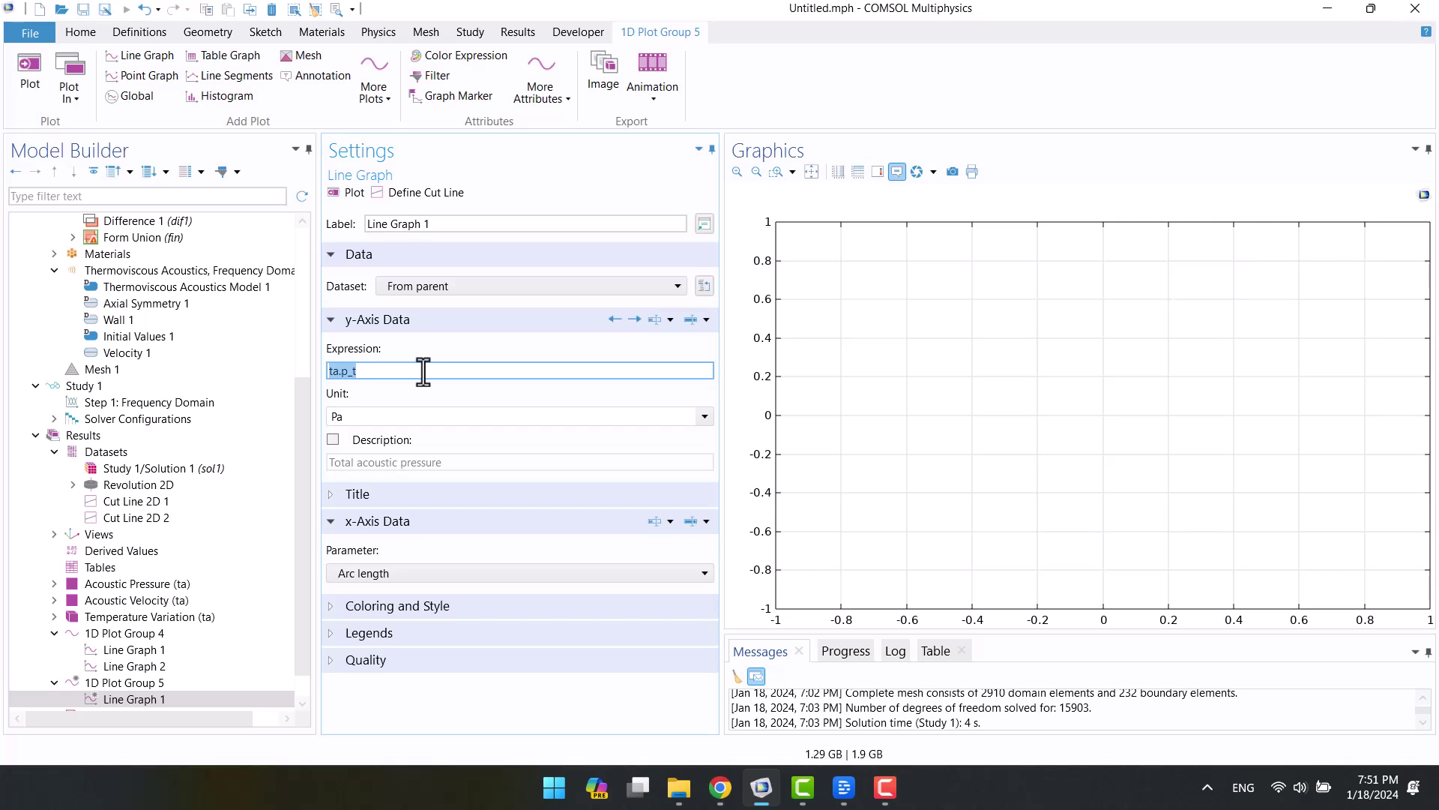
type("U0")
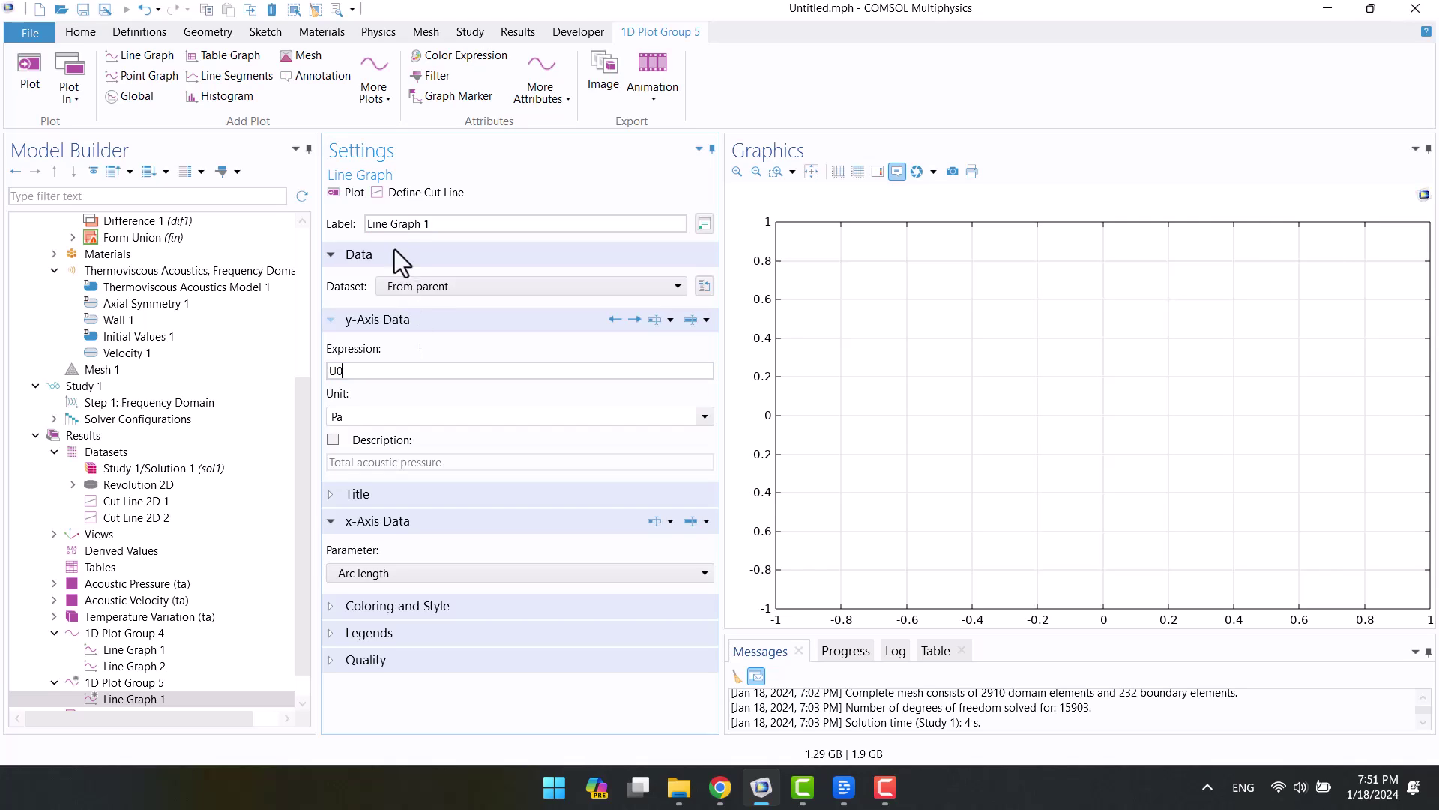
left_click(346, 195)
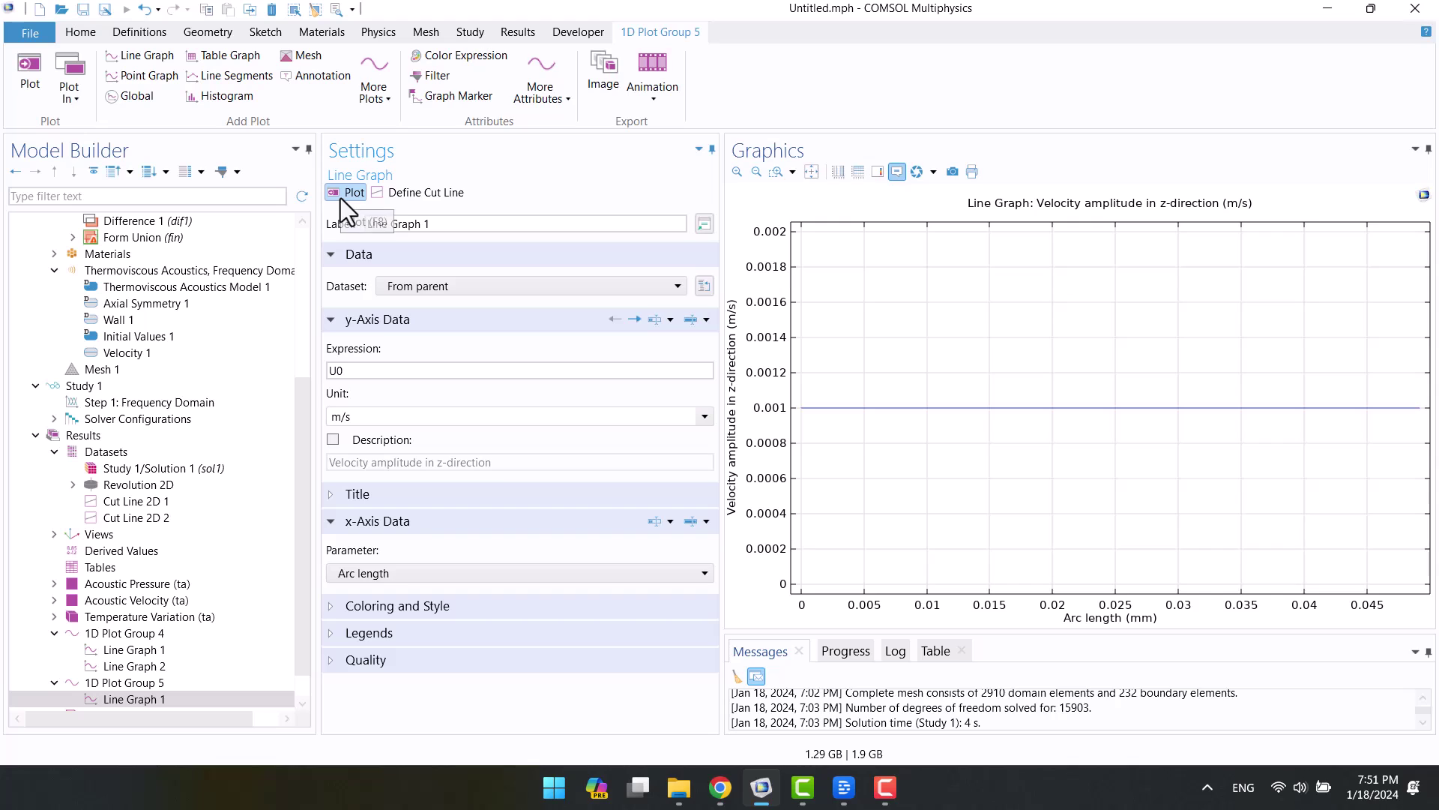
Step: Check the definition of U0 in Parameters 1 and add a second Line Graph to 1D Plot Group 5
scroll(141, 405, "up", 5)
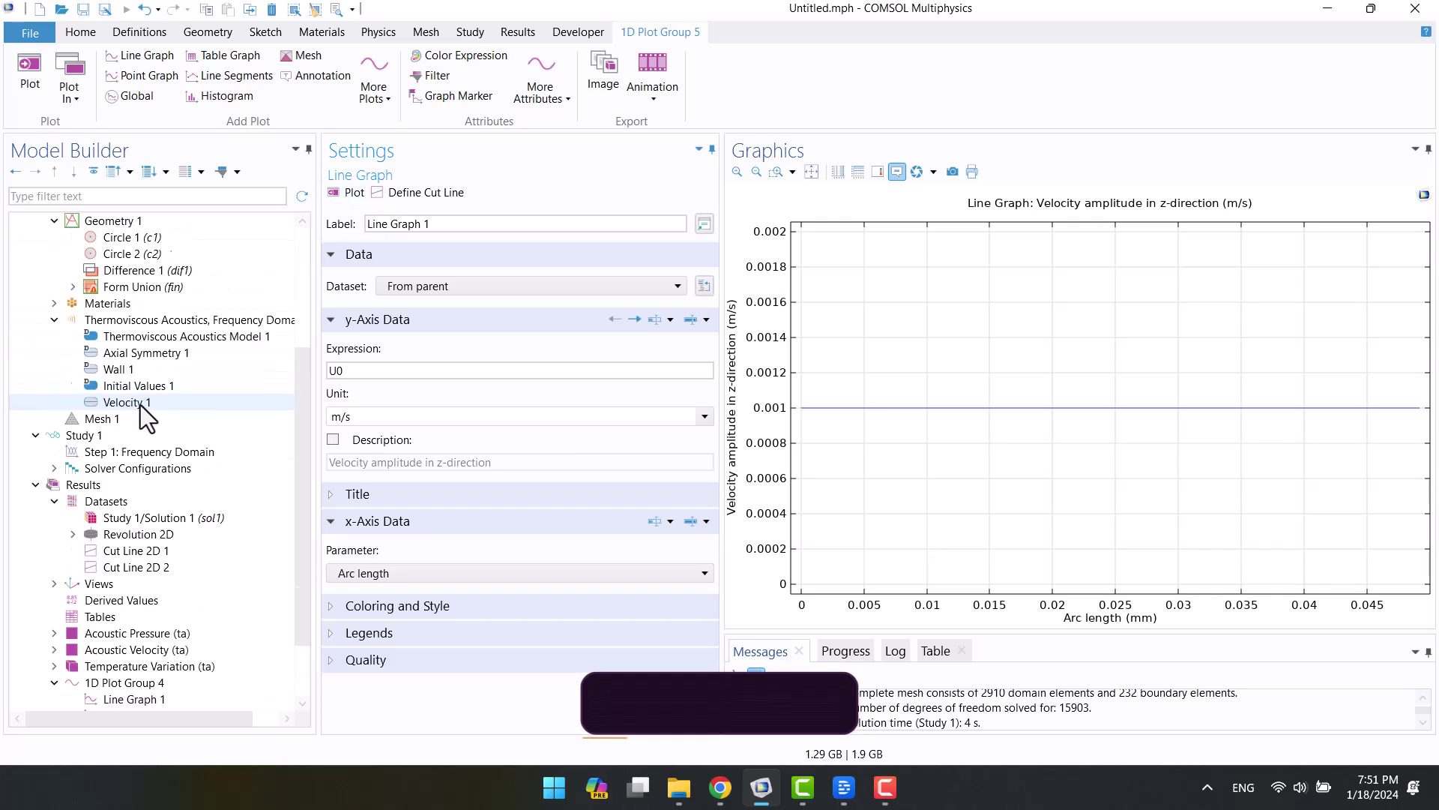
left_click(86, 255)
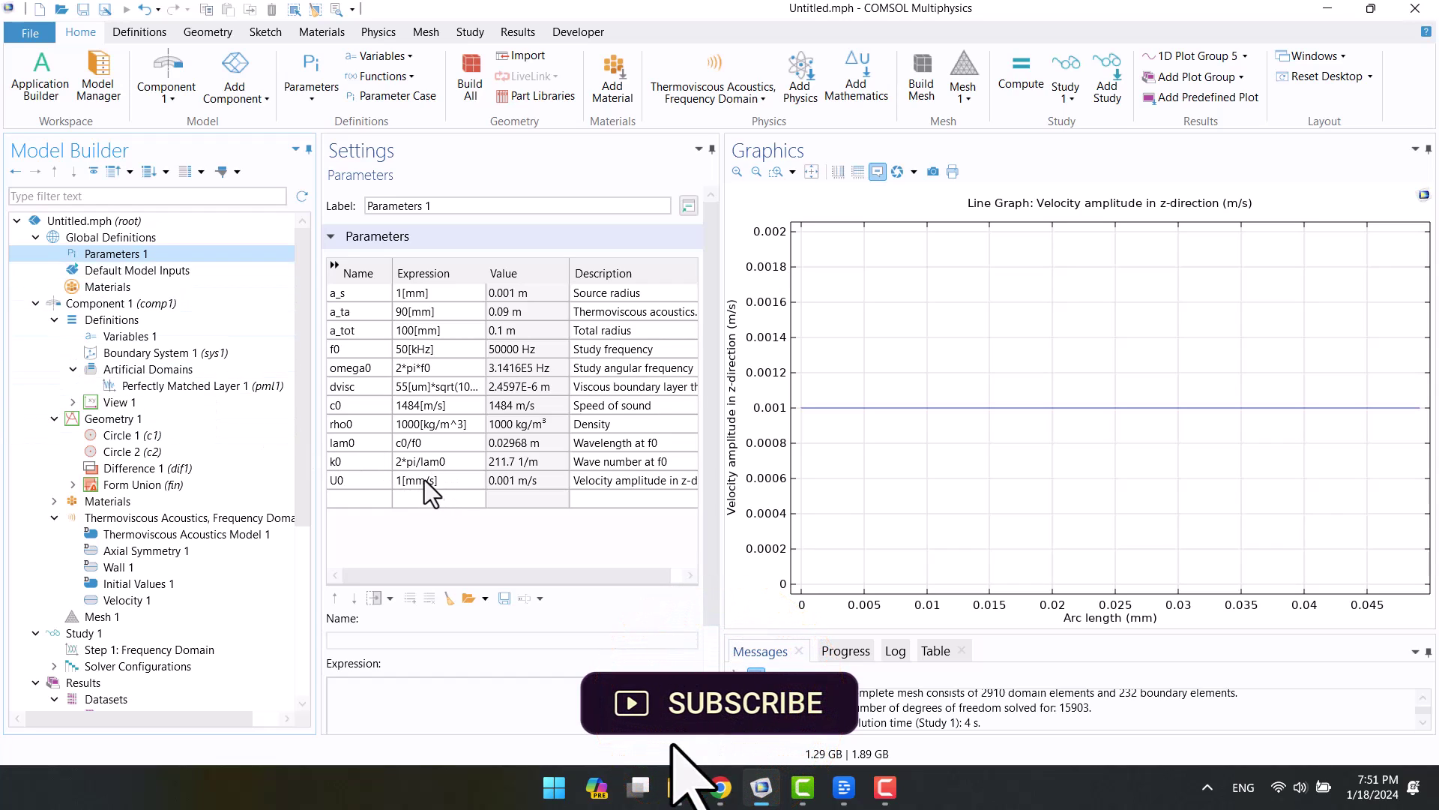
scroll(258, 503, "down", 6)
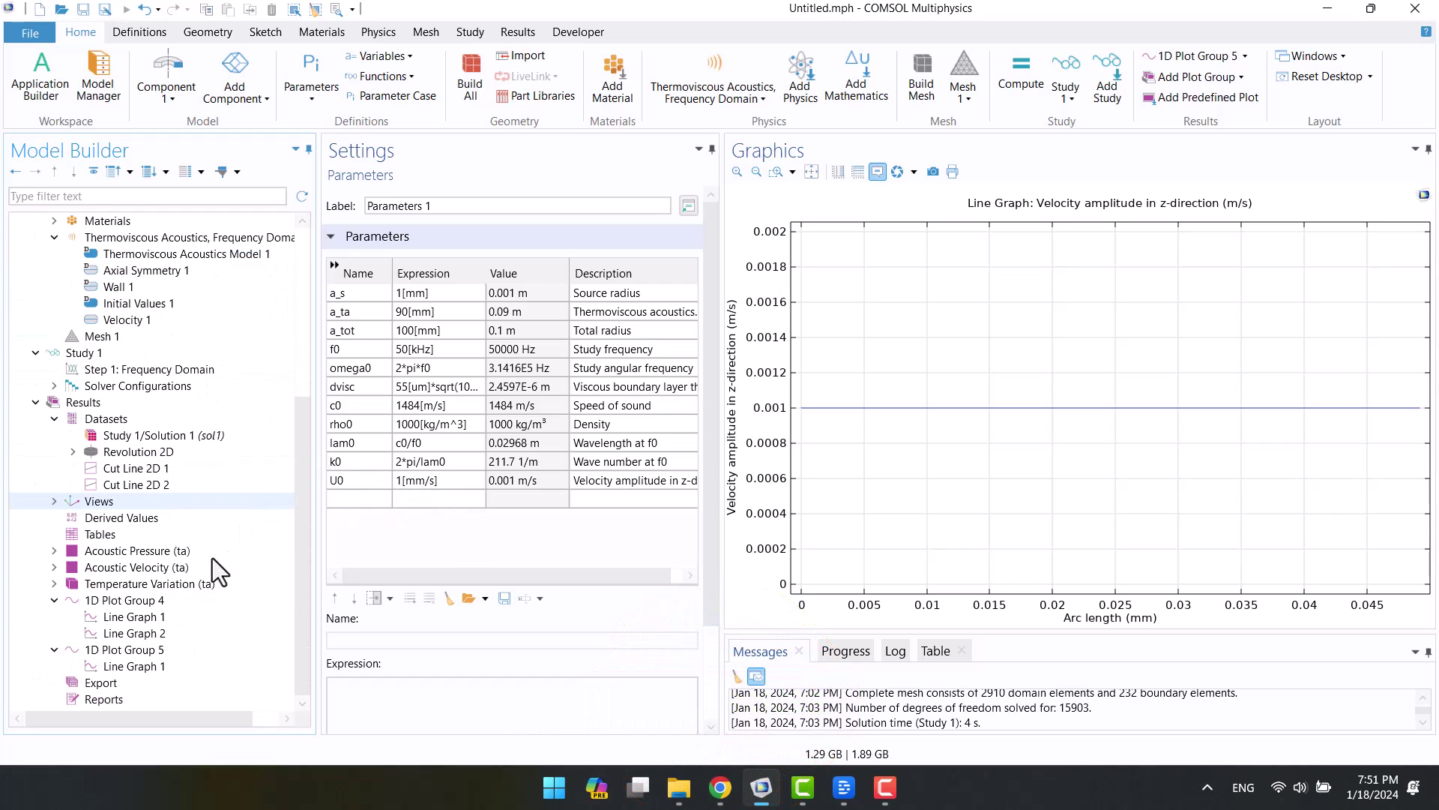
left_click(112, 651)
right_click(111, 651)
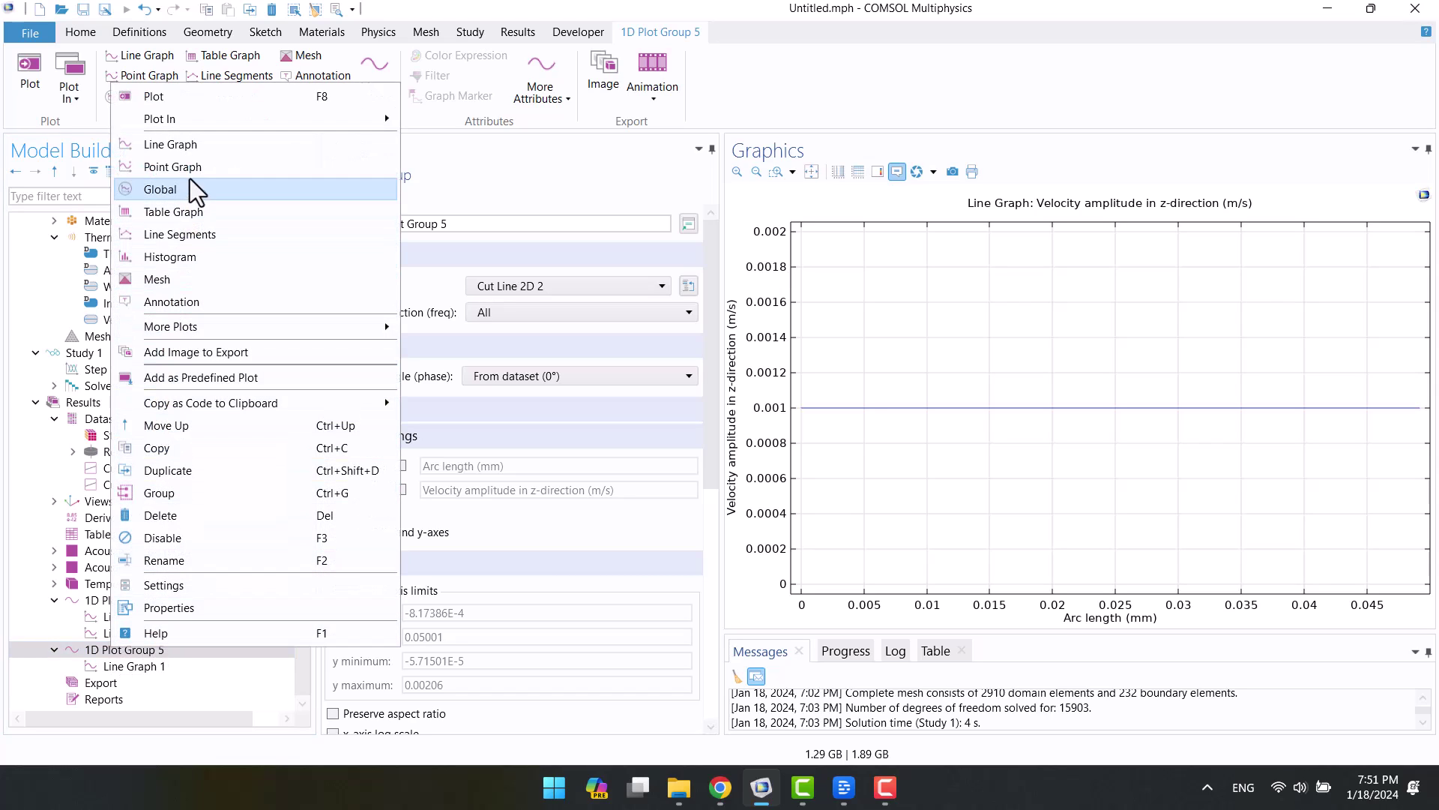
left_click(193, 147)
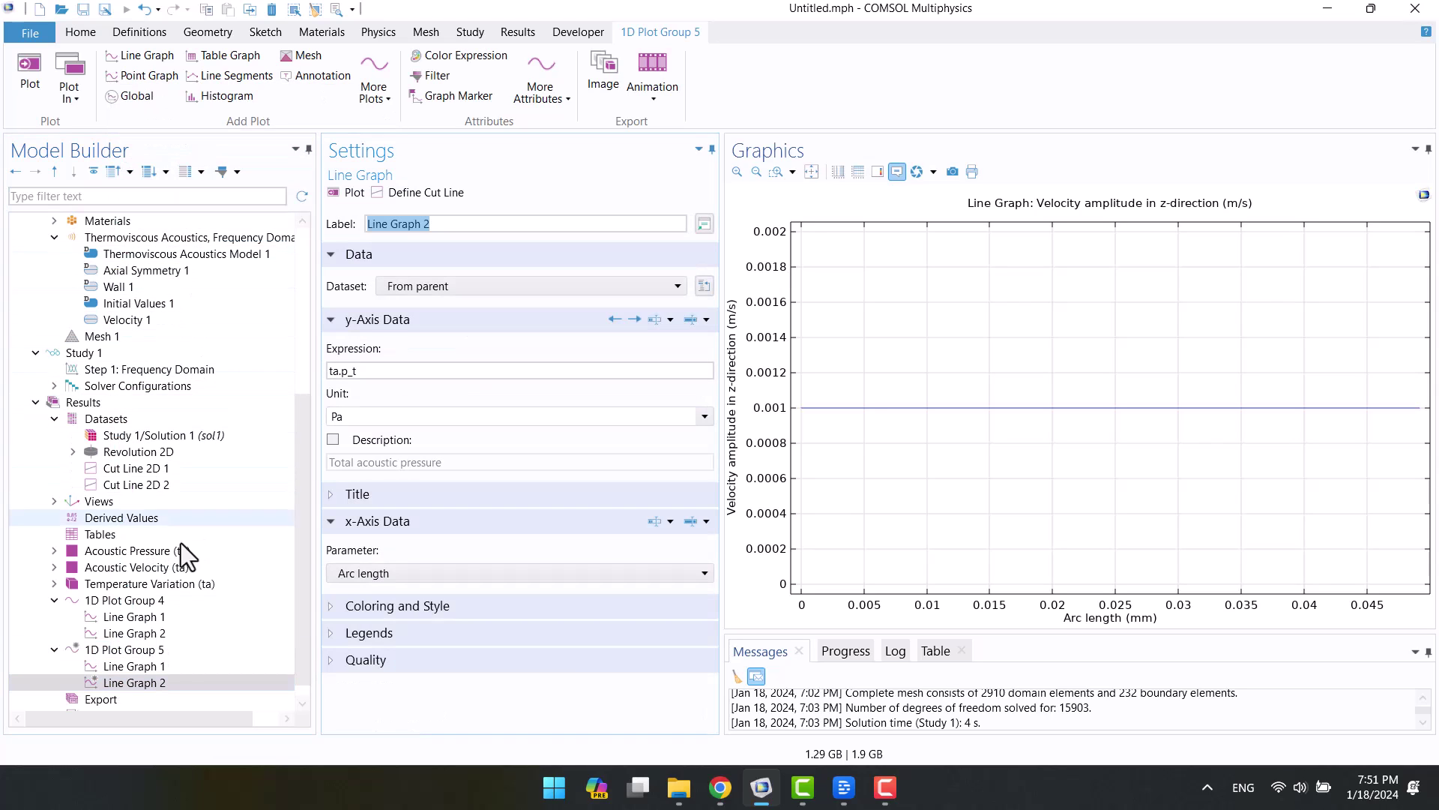
Step: Look up the acoustic velocity components in the physics' dependent variables, set Line Graph 2's expression to w and plot it
scroll(97, 442, "up", 2)
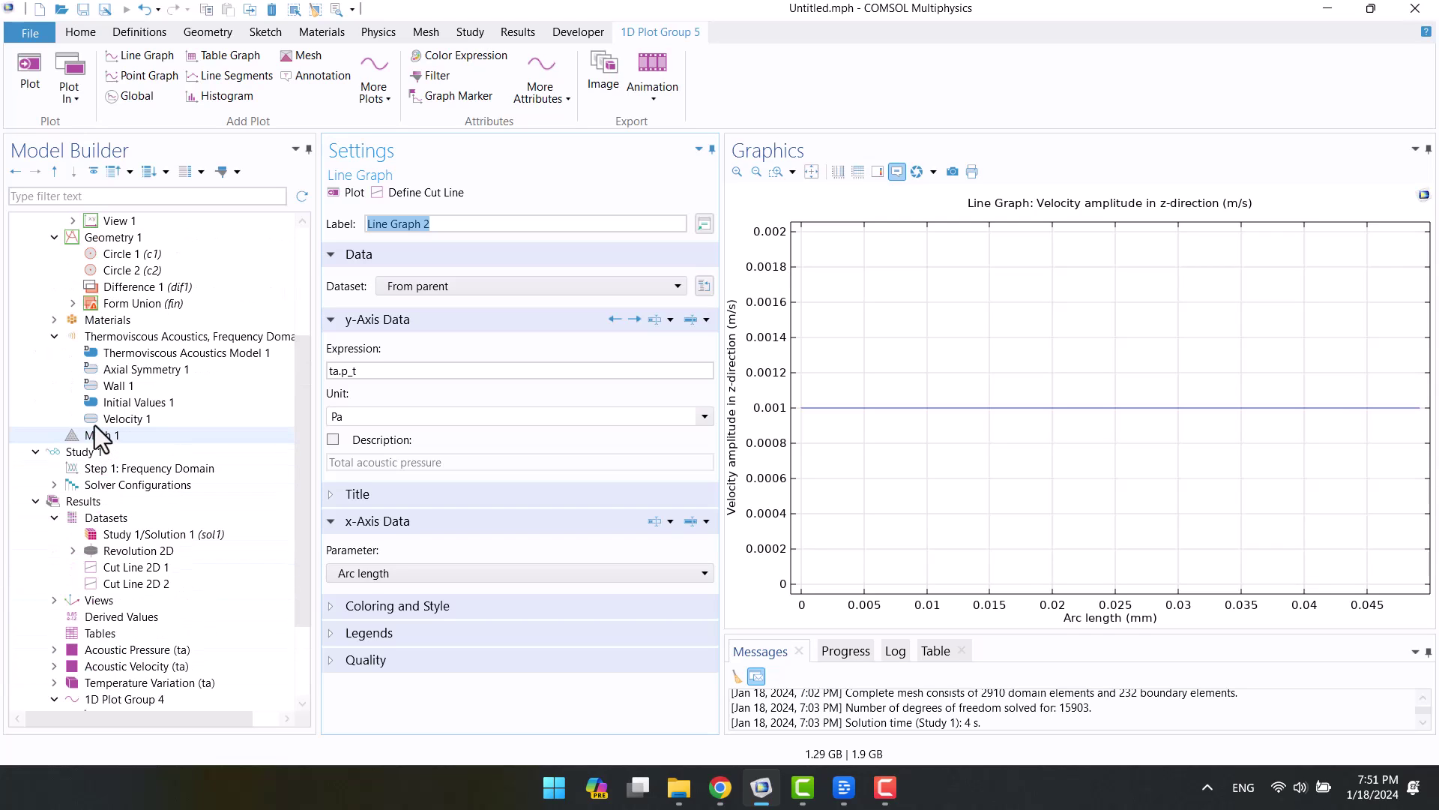
left_click(116, 341)
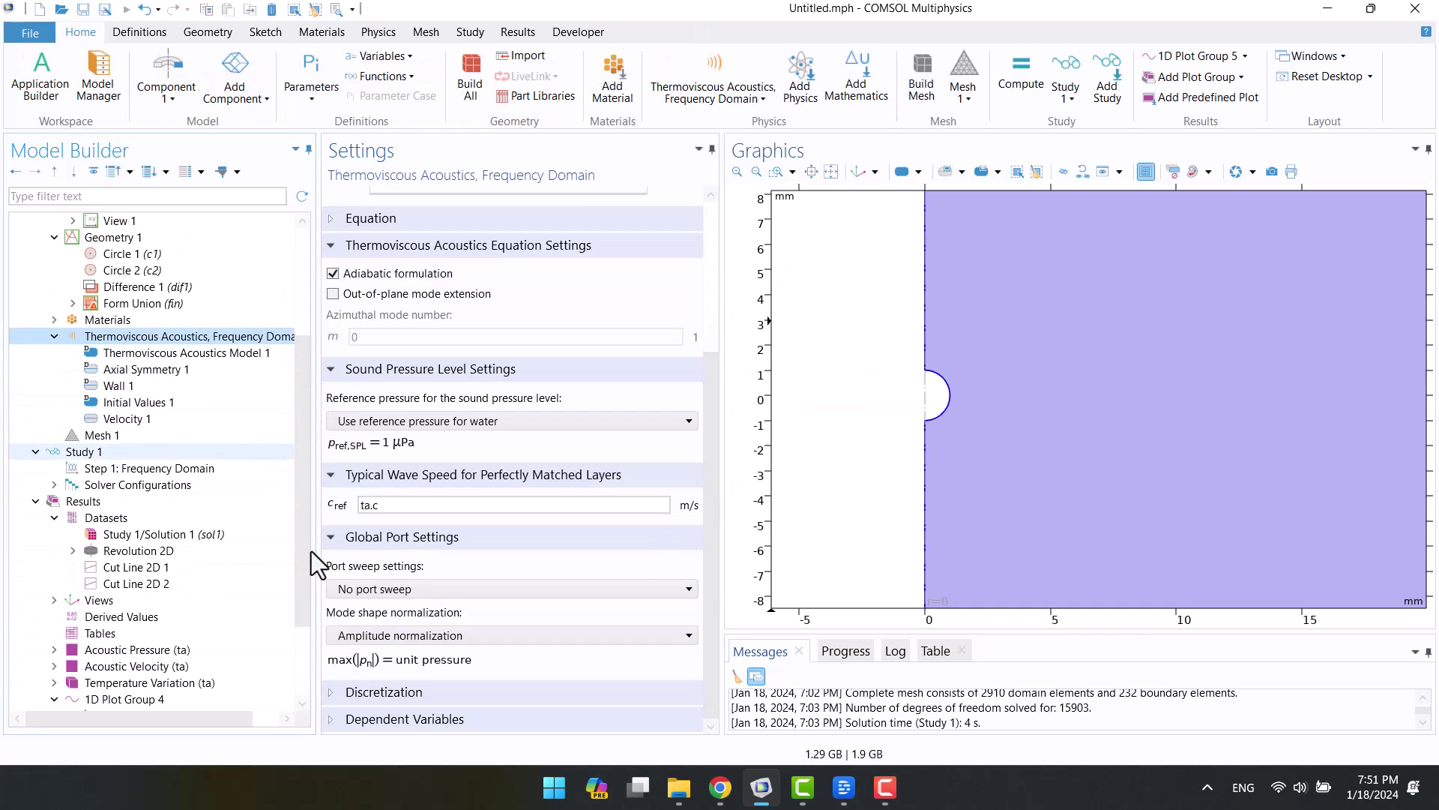
left_click(335, 718)
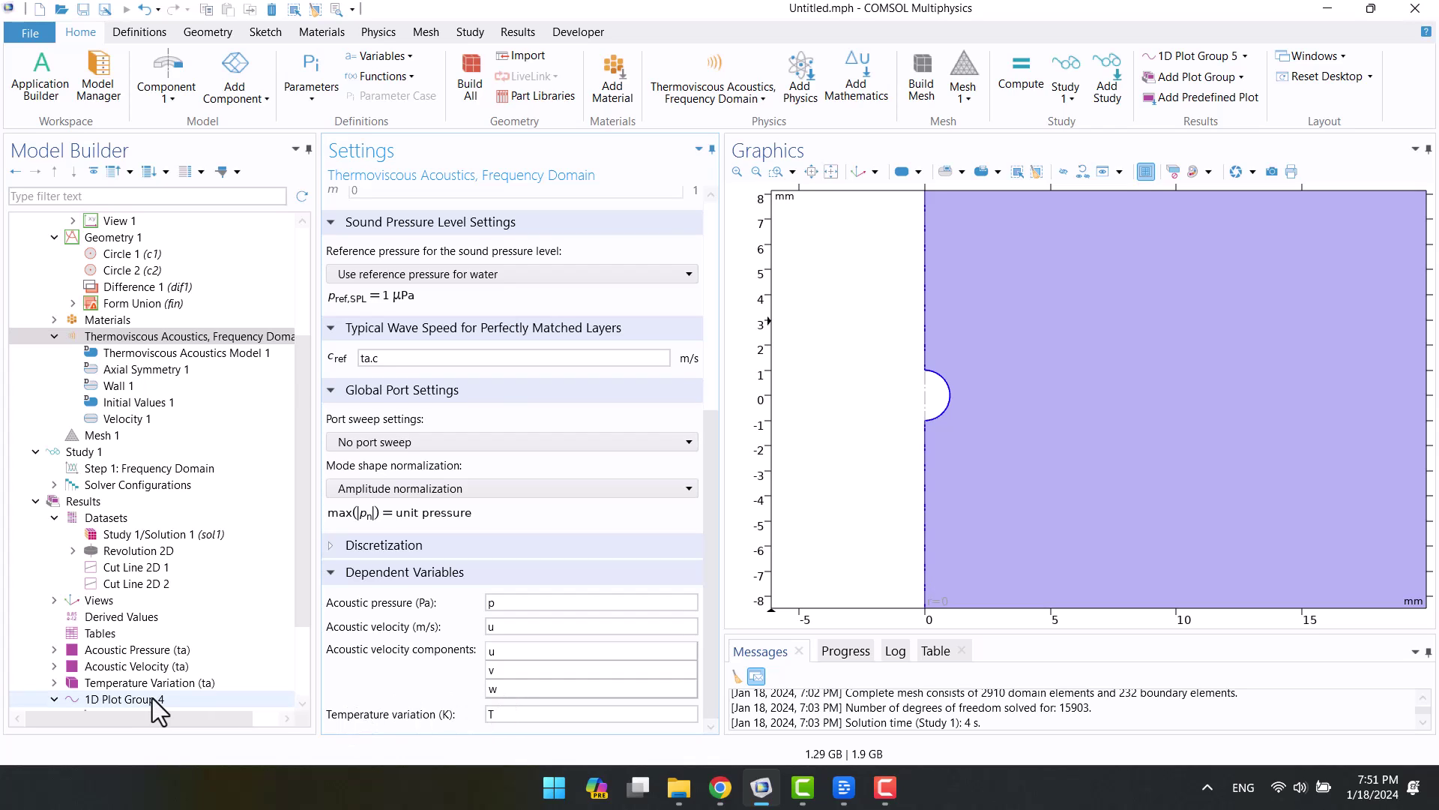
scroll(156, 701, "down", 2)
left_click(153, 666)
left_click(367, 371)
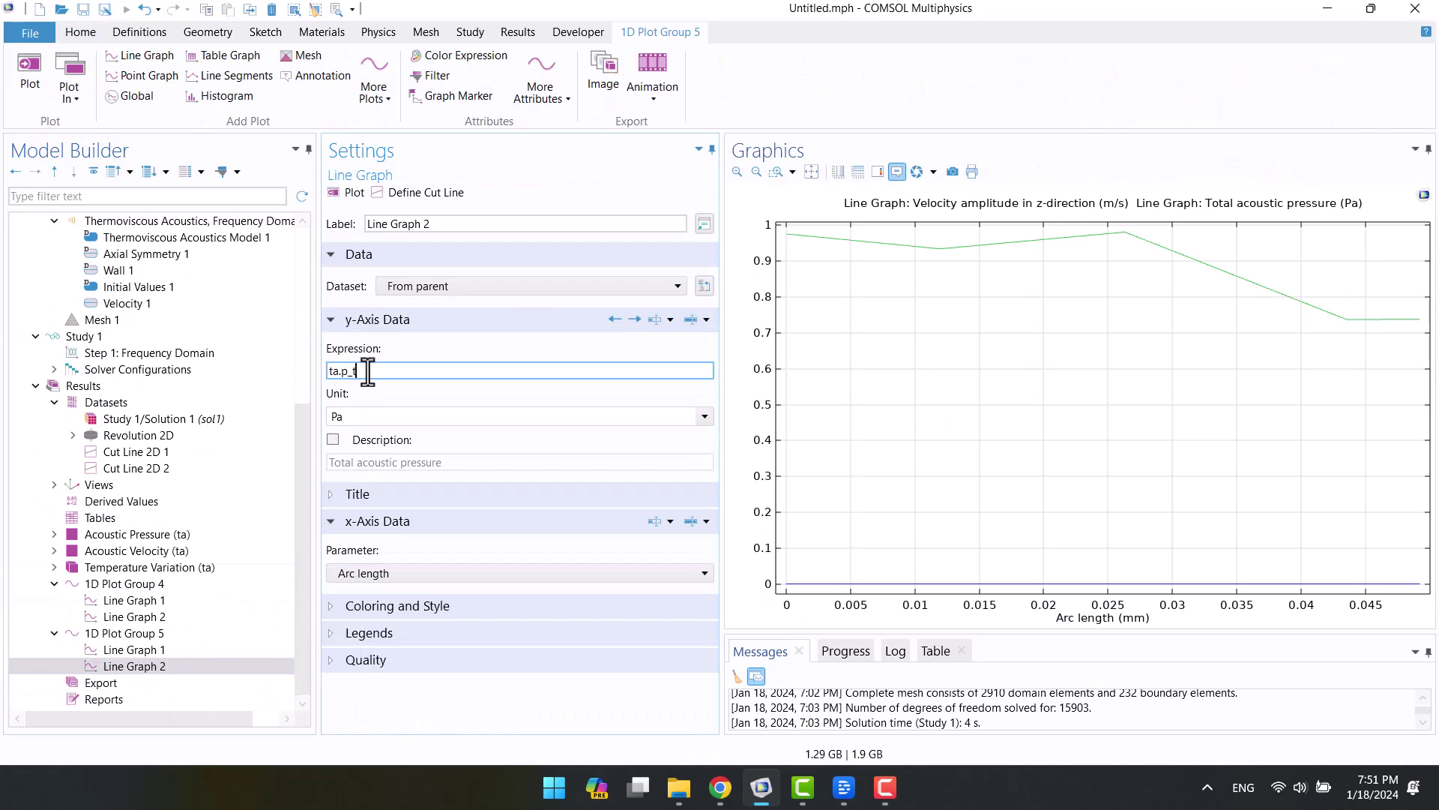
type("w")
left_click(349, 192)
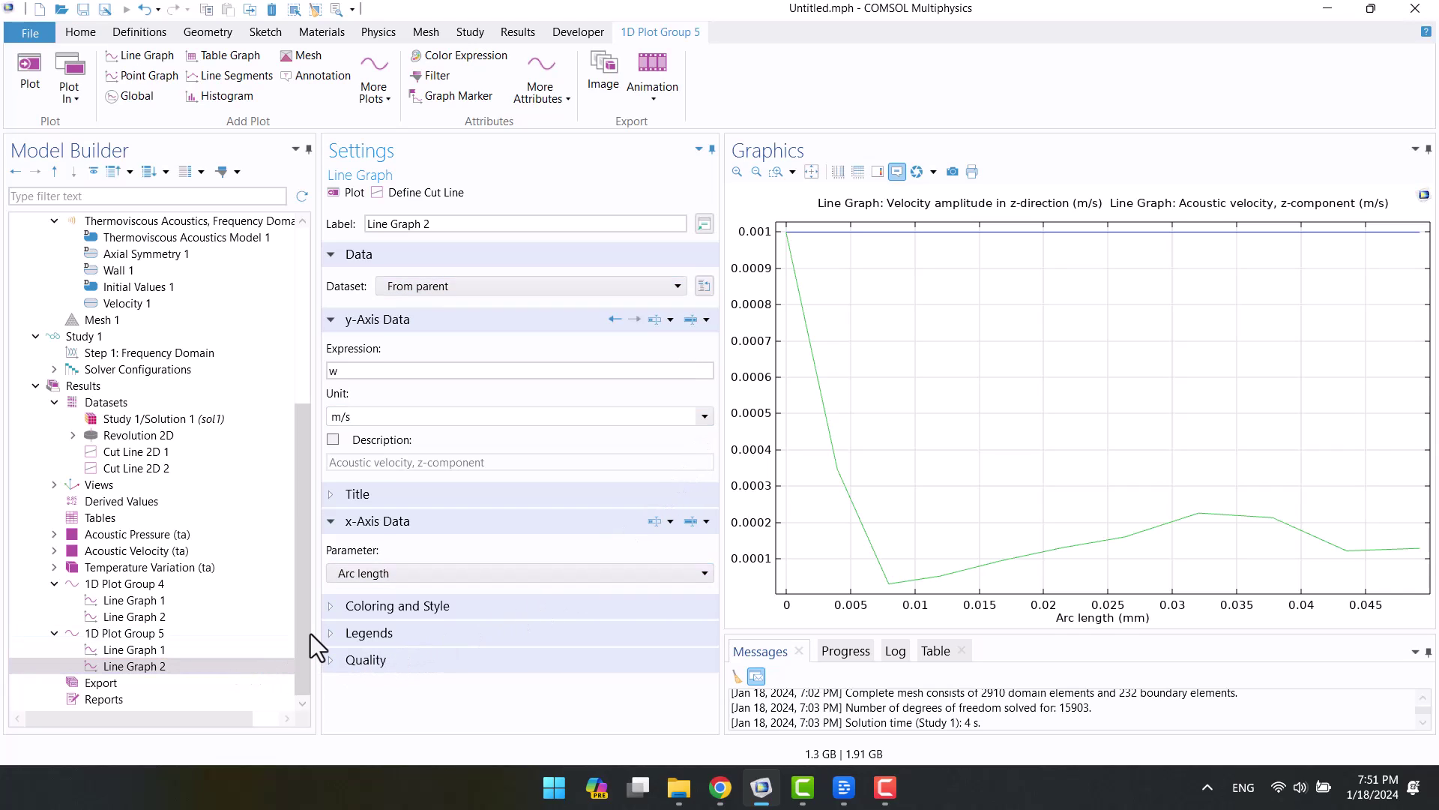
Step: Set Mesh 1's number of mesh elements per wavelength to User defined with a value of 12 and rebuild the mesh
left_click(168, 650)
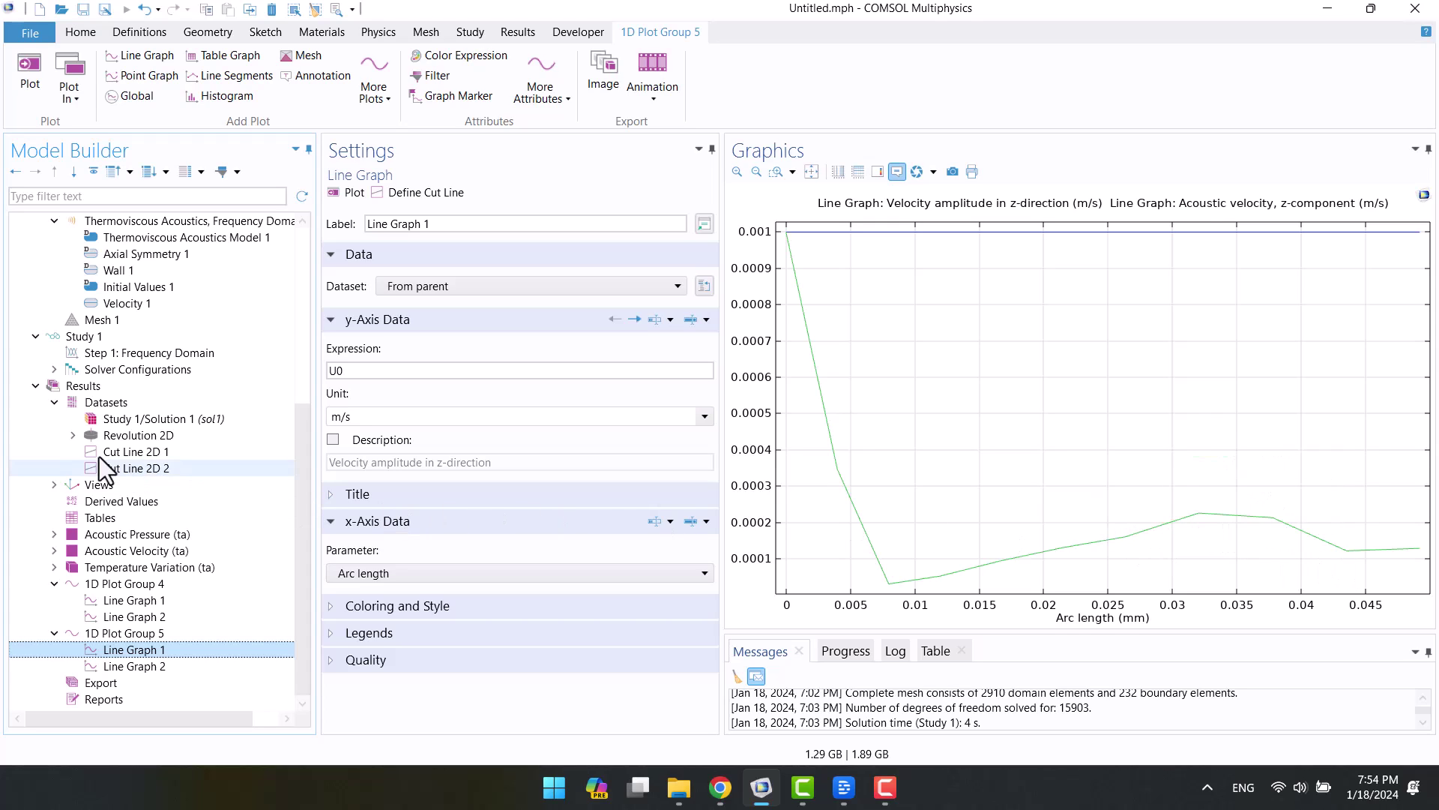
left_click(70, 323)
left_click(371, 552)
left_click(362, 590)
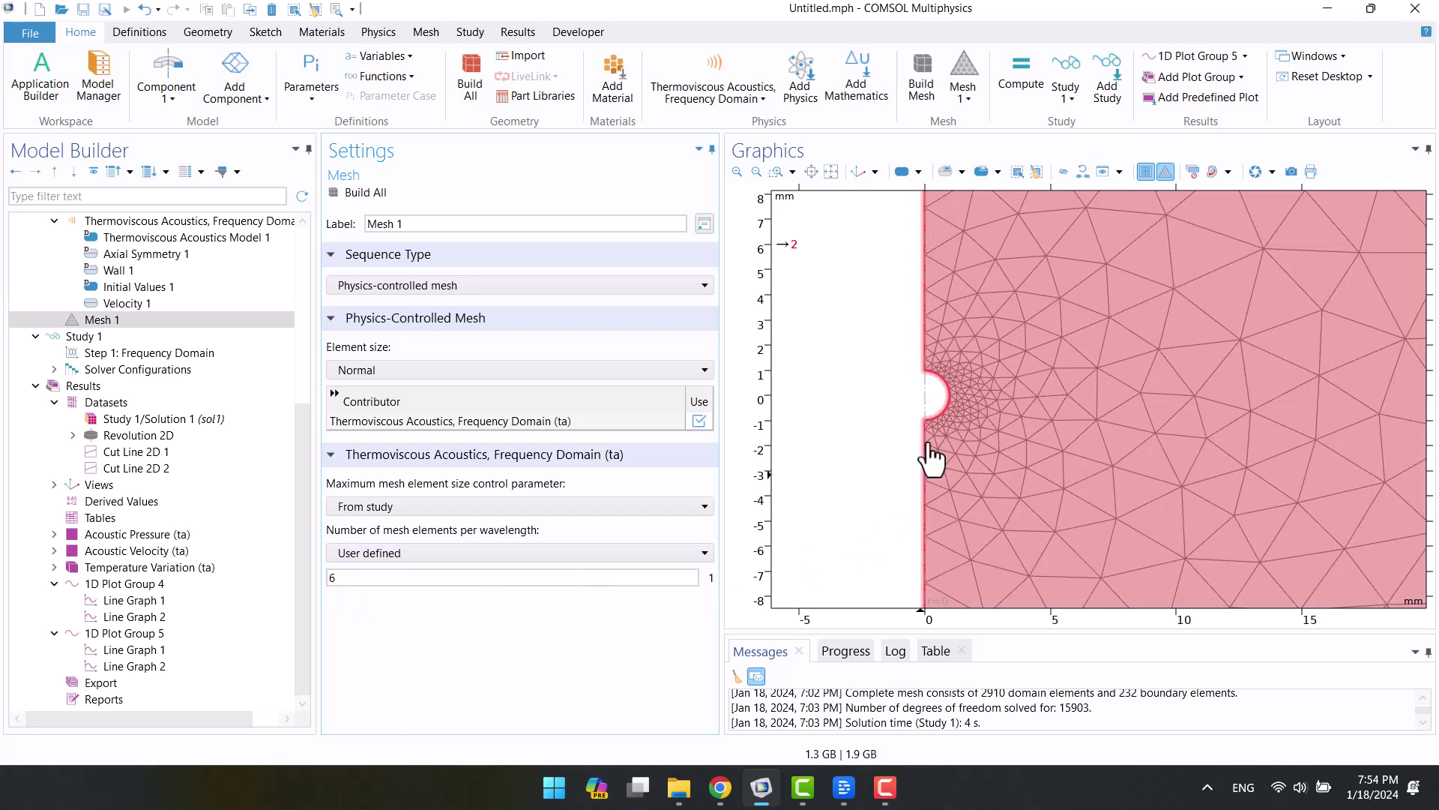
scroll(932, 466, "up", 5)
scroll(906, 337, "up", 3)
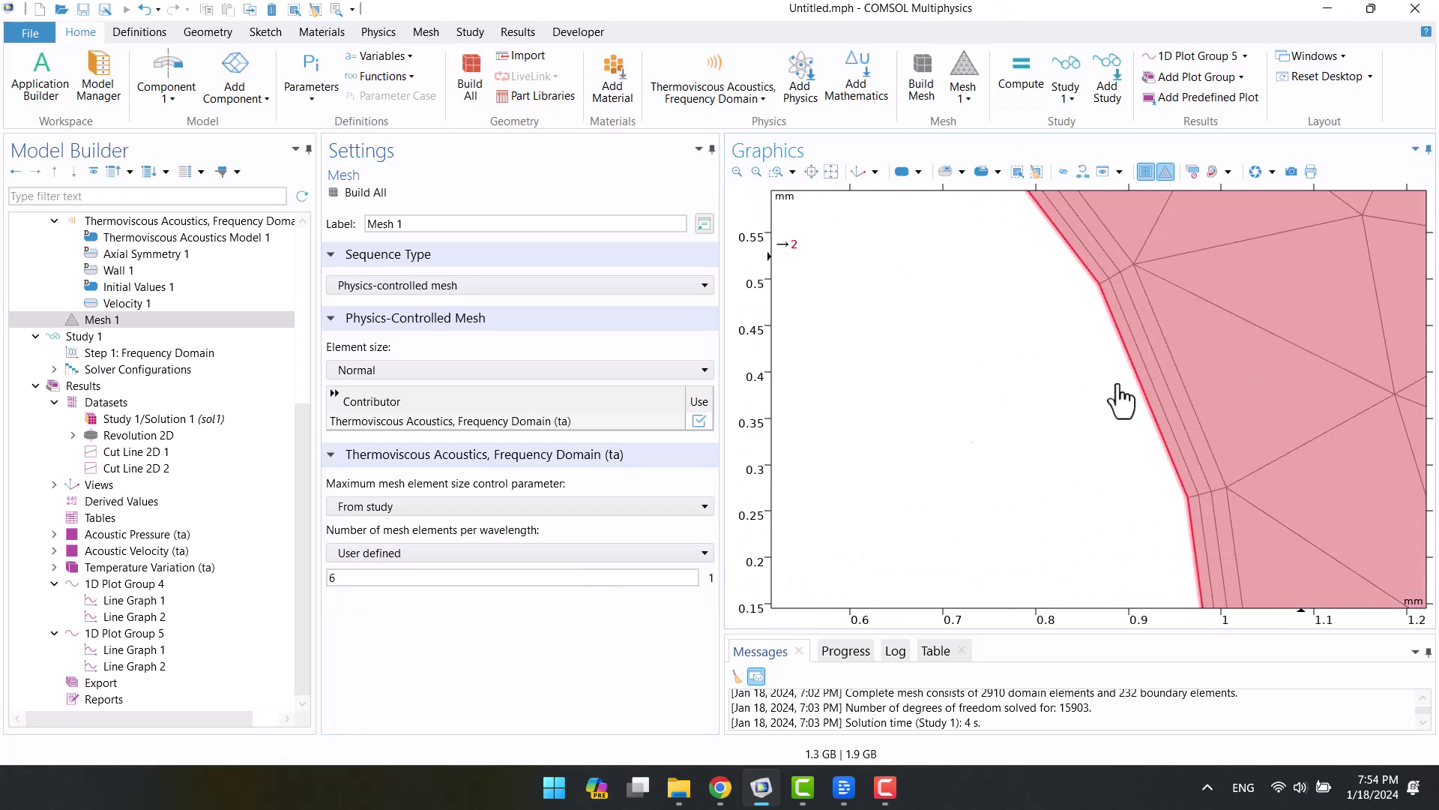
left_click(383, 577)
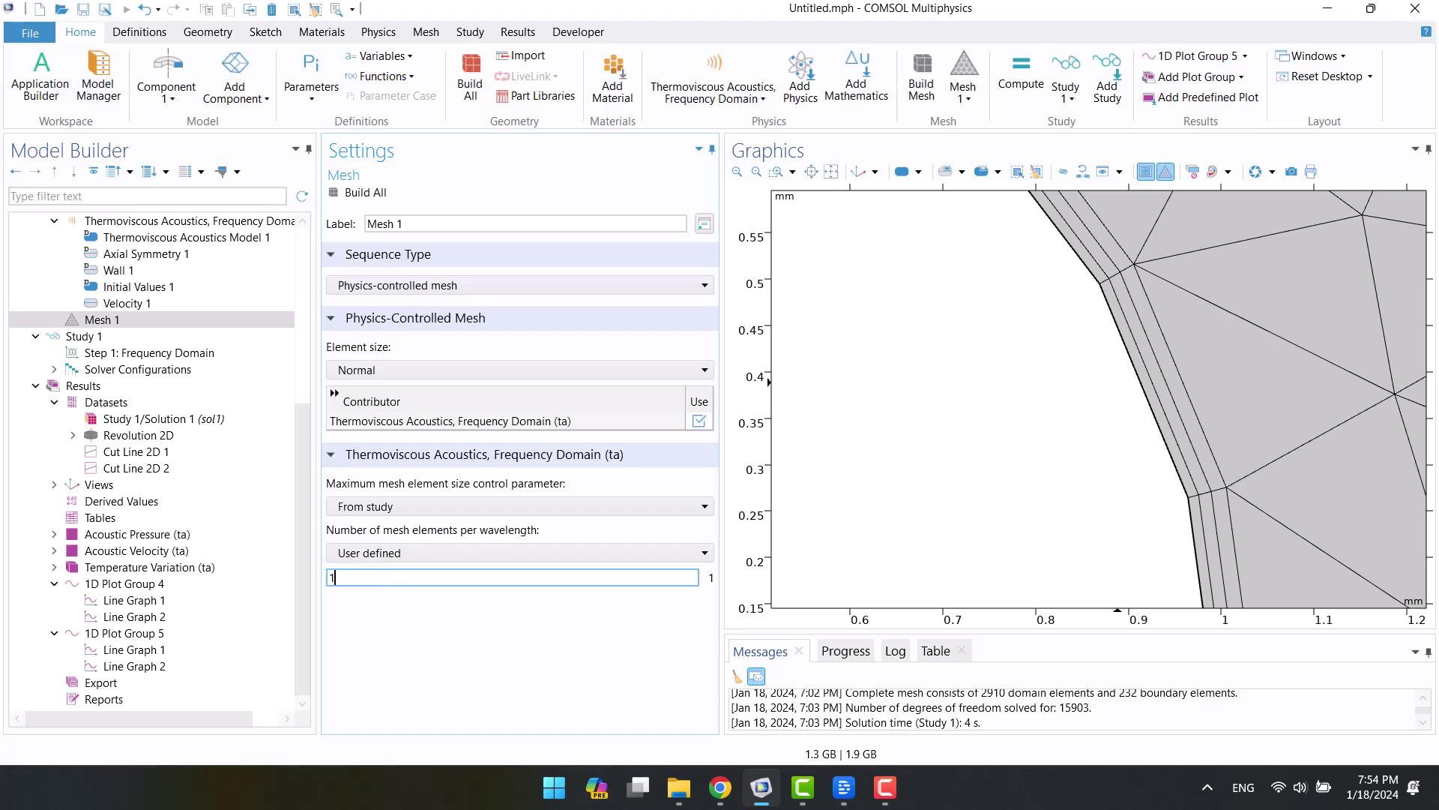
type("12")
key("Return")
left_click(331, 192)
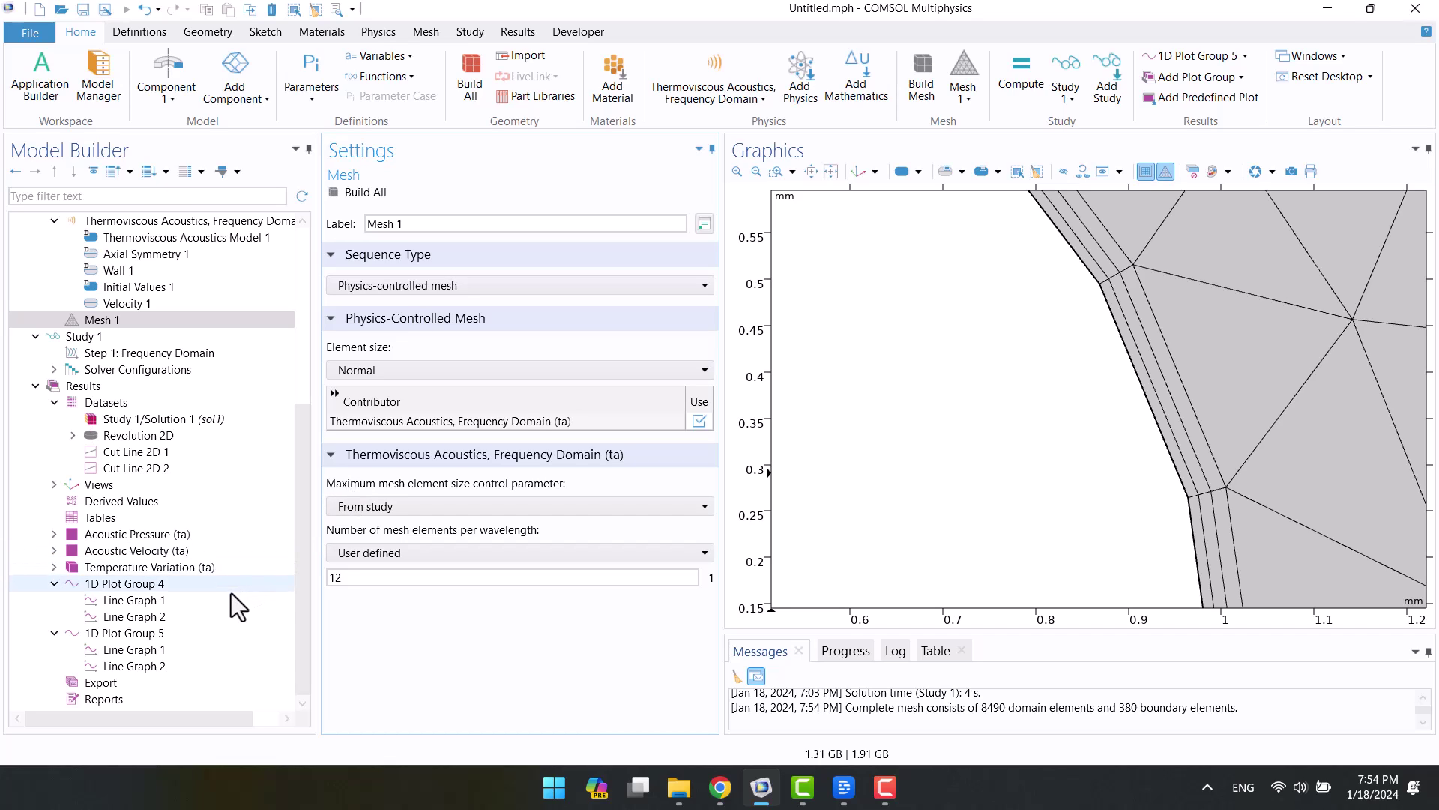
Step: Make the physics-induced sequence of Mesh 1 editable and open its Boundary Layers 1 node to show the subnodes
left_click(93, 319)
right_click(93, 320)
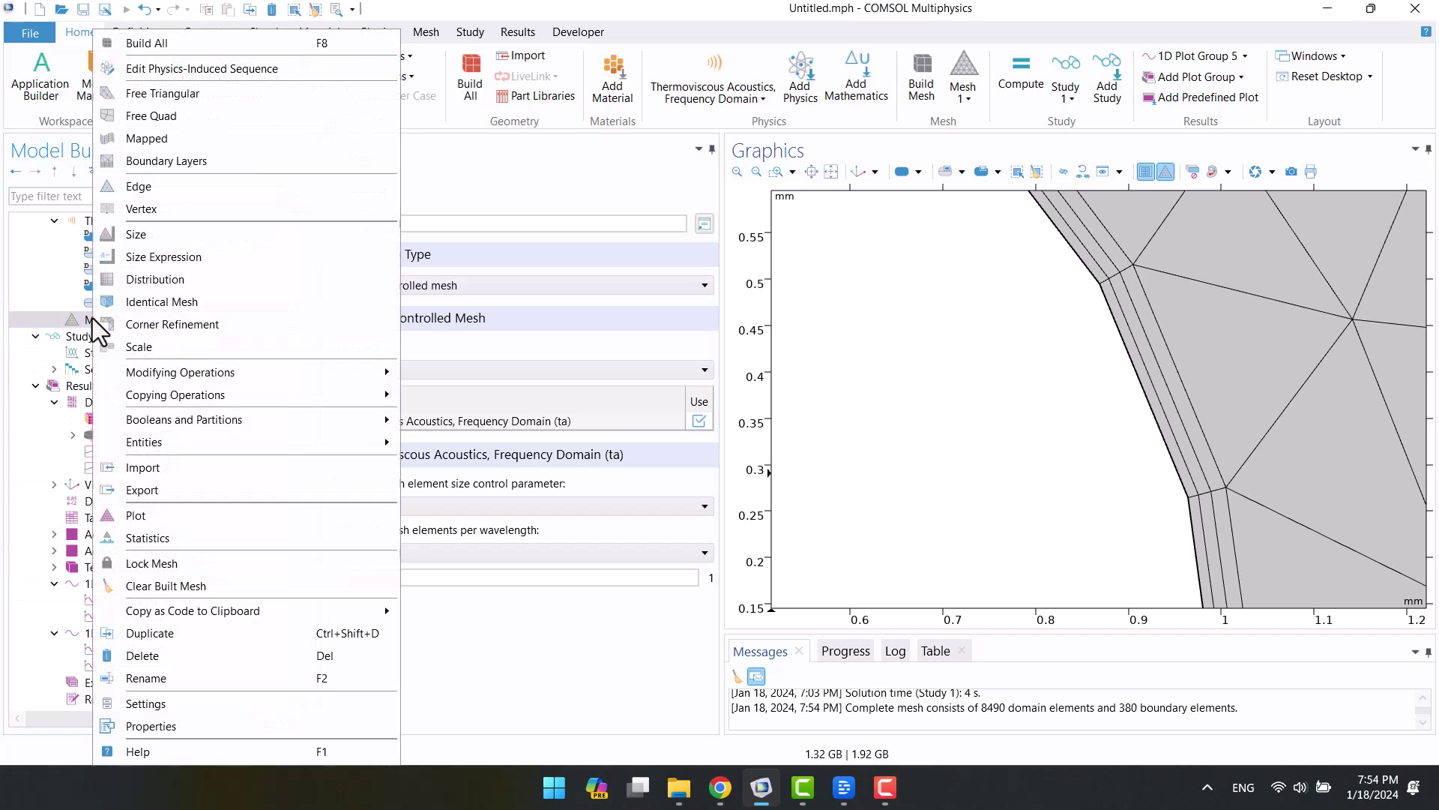
left_click(159, 68)
left_click(128, 435)
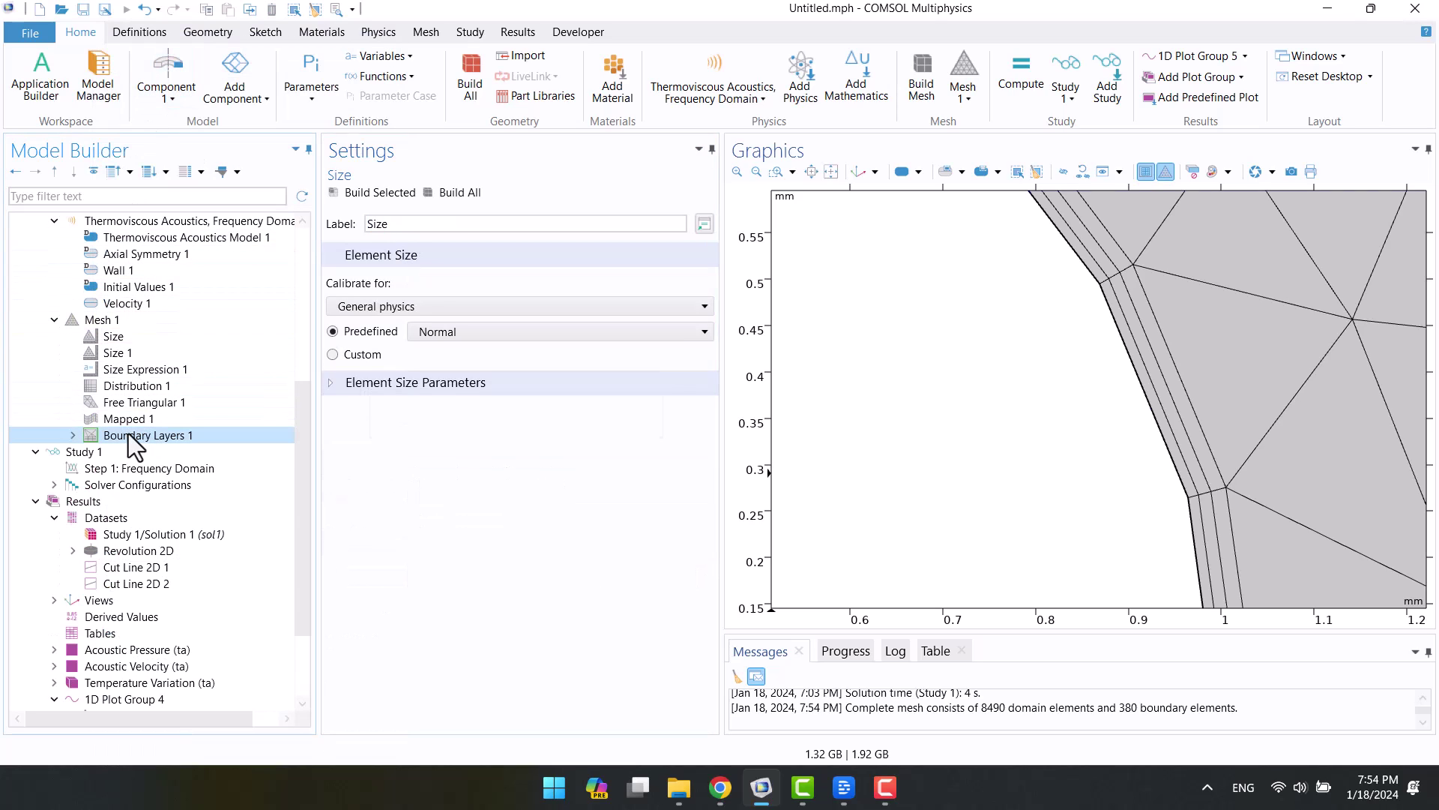
left_click(73, 435)
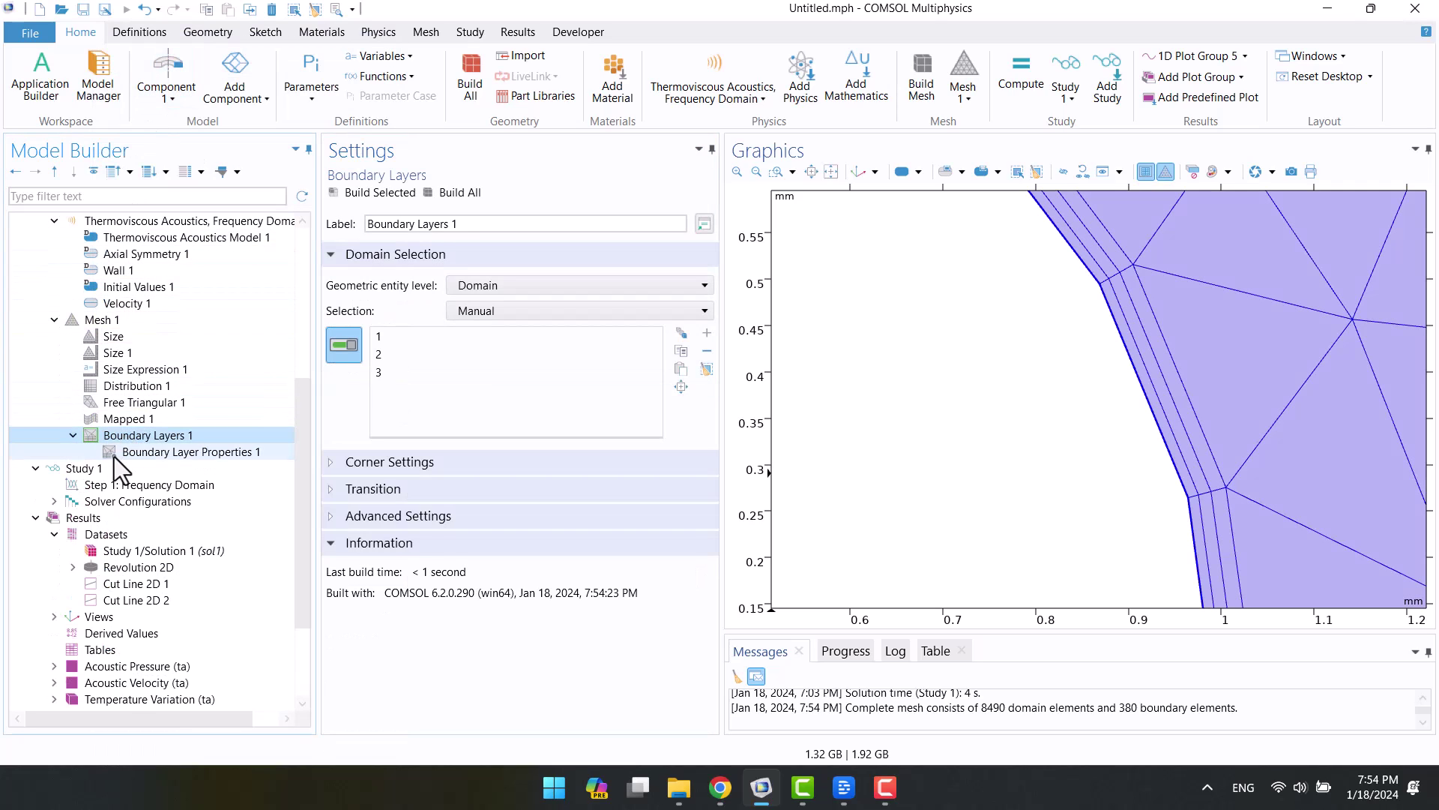
Step: Set Boundary Layer Properties 1 to 8 layers with a stretching factor of 1.1 and build the selected mesh node
left_click(124, 451)
left_click(489, 466)
double_click(489, 466)
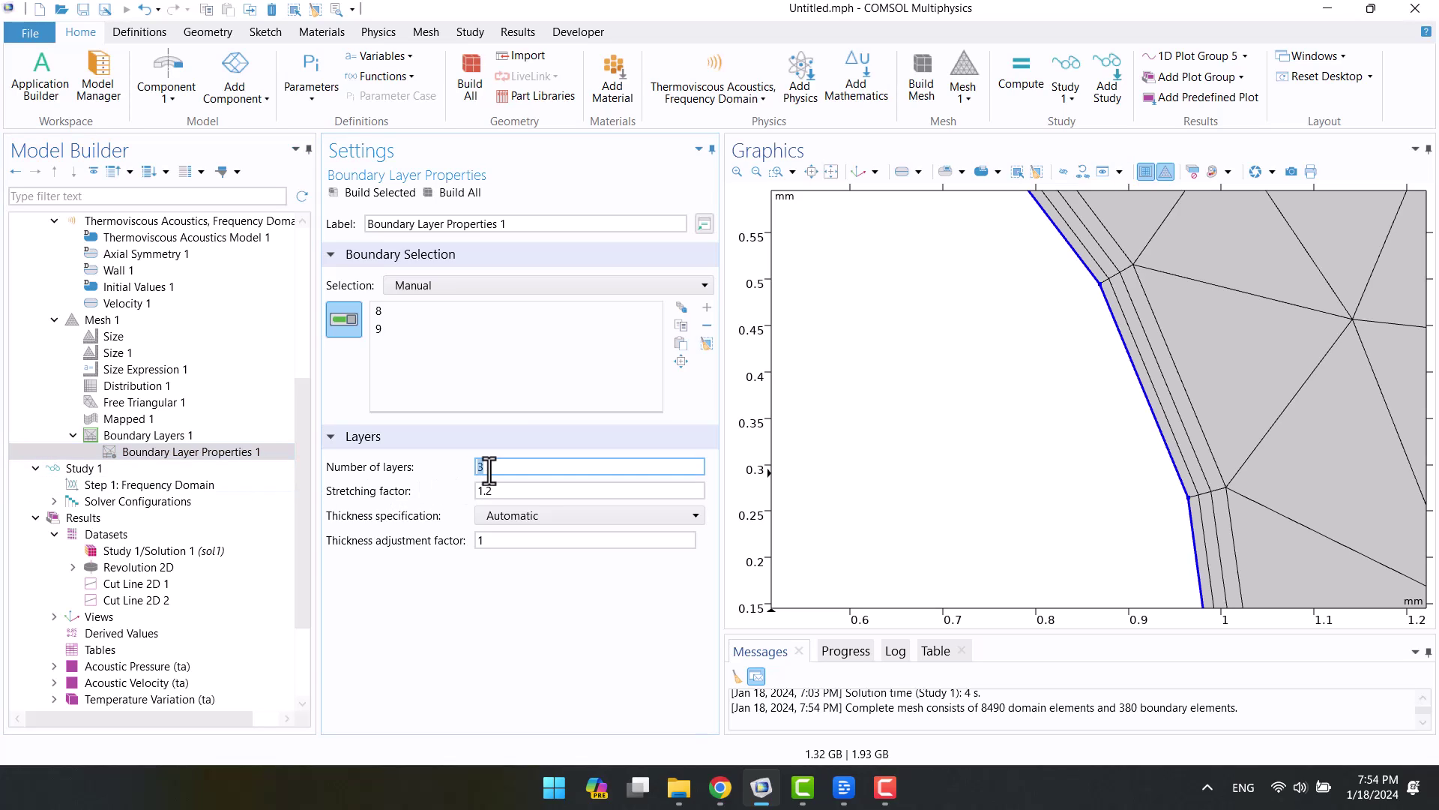
left_click(493, 489)
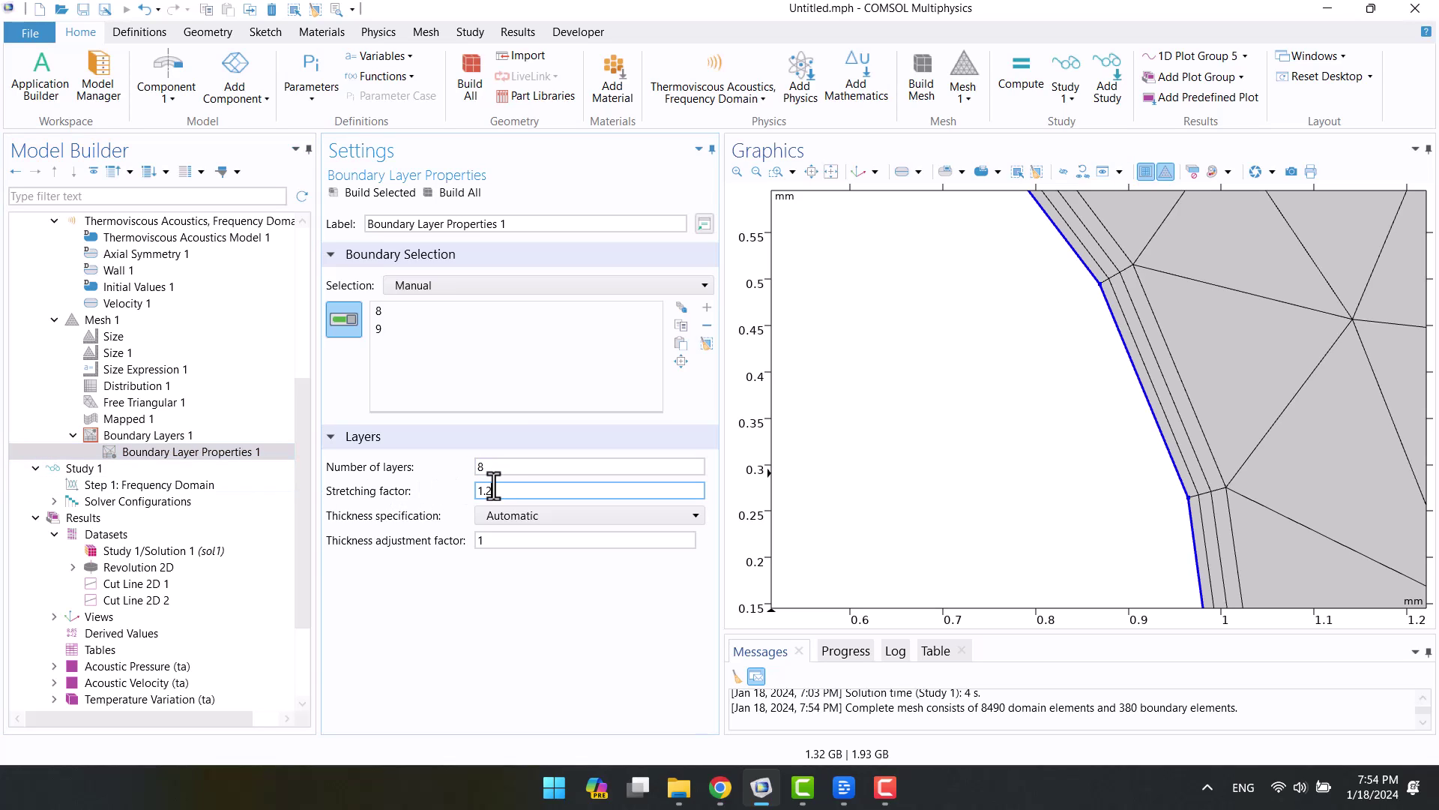
left_click(380, 188)
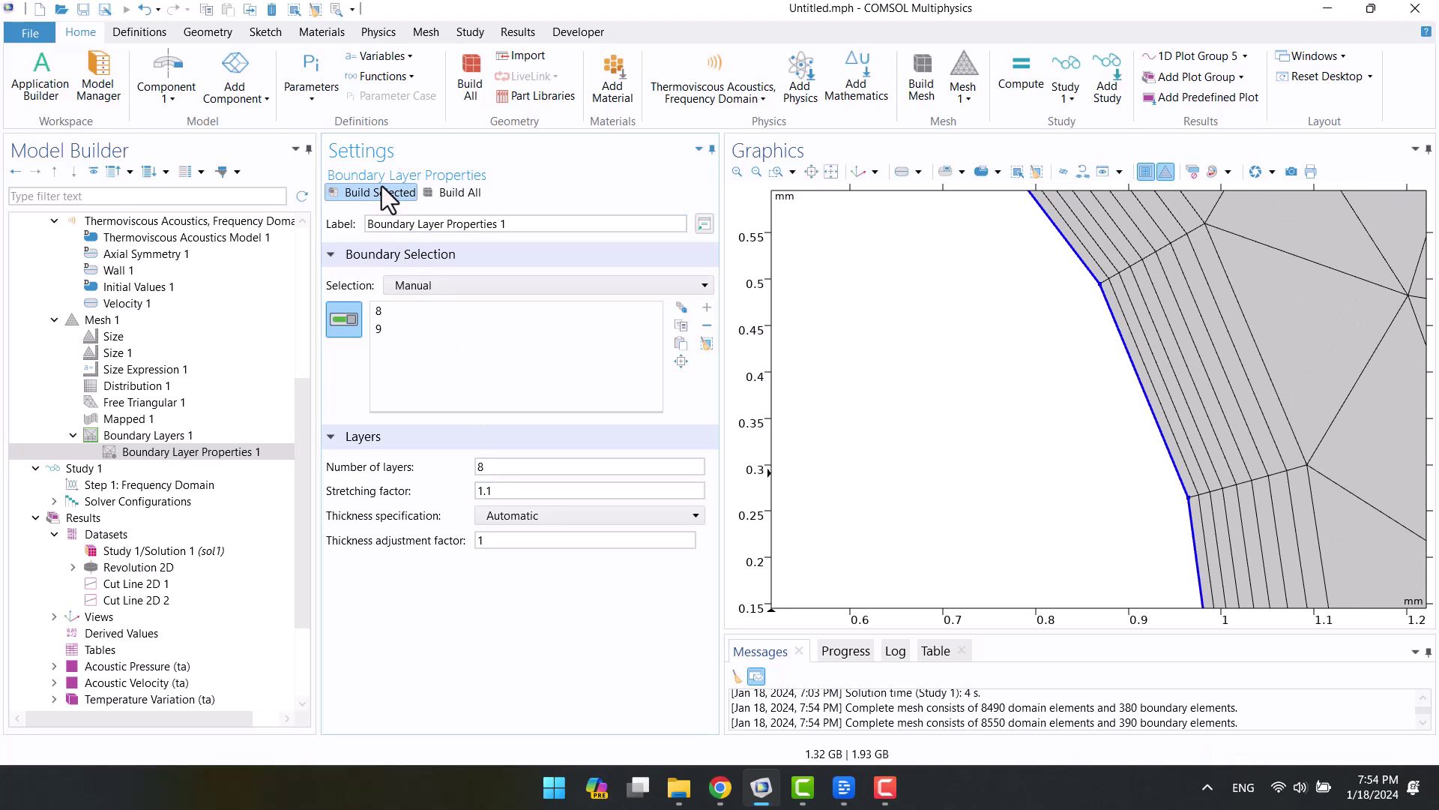
Step: Review the corner handling and transition settings of Boundary Layers 1
left_click(105, 440)
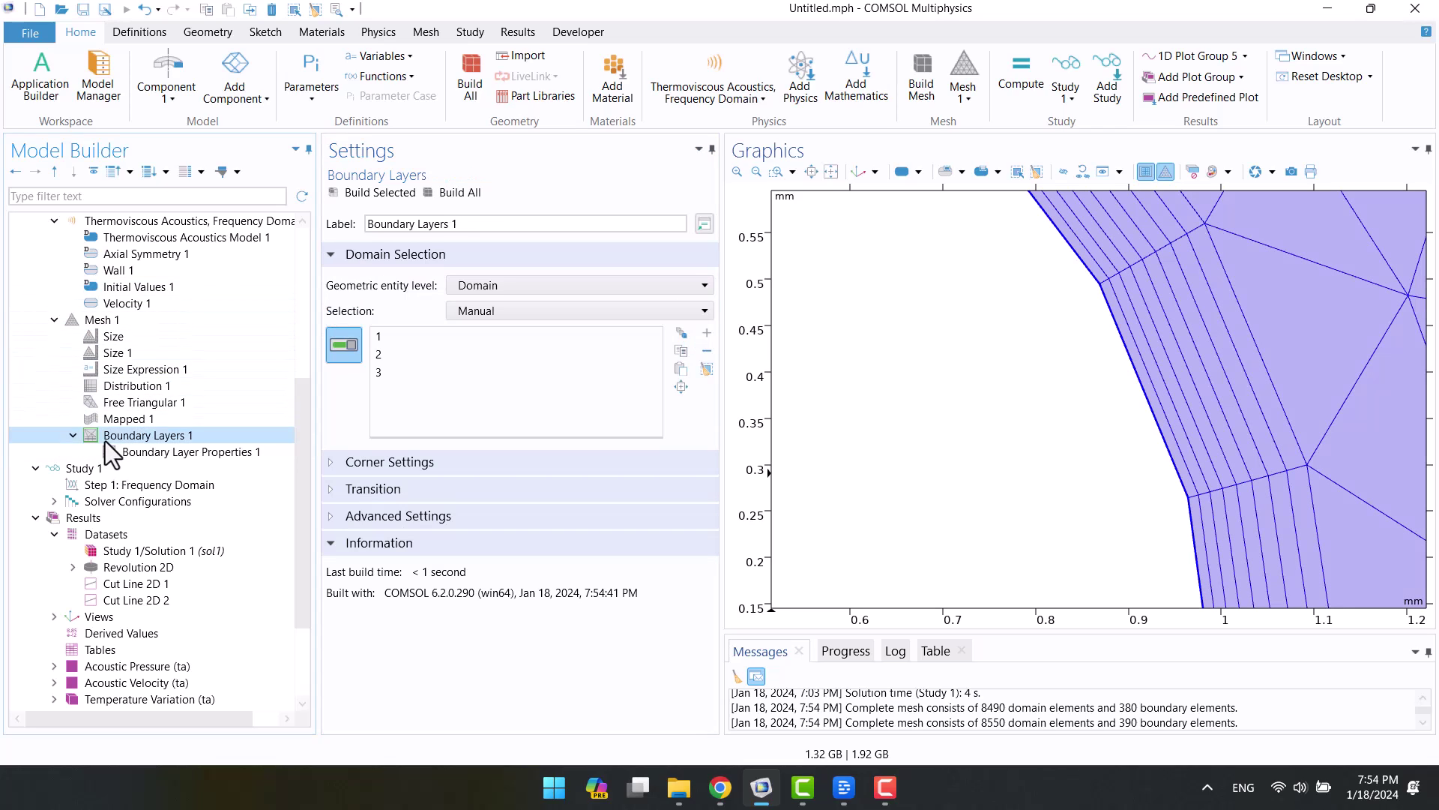
left_click(329, 466)
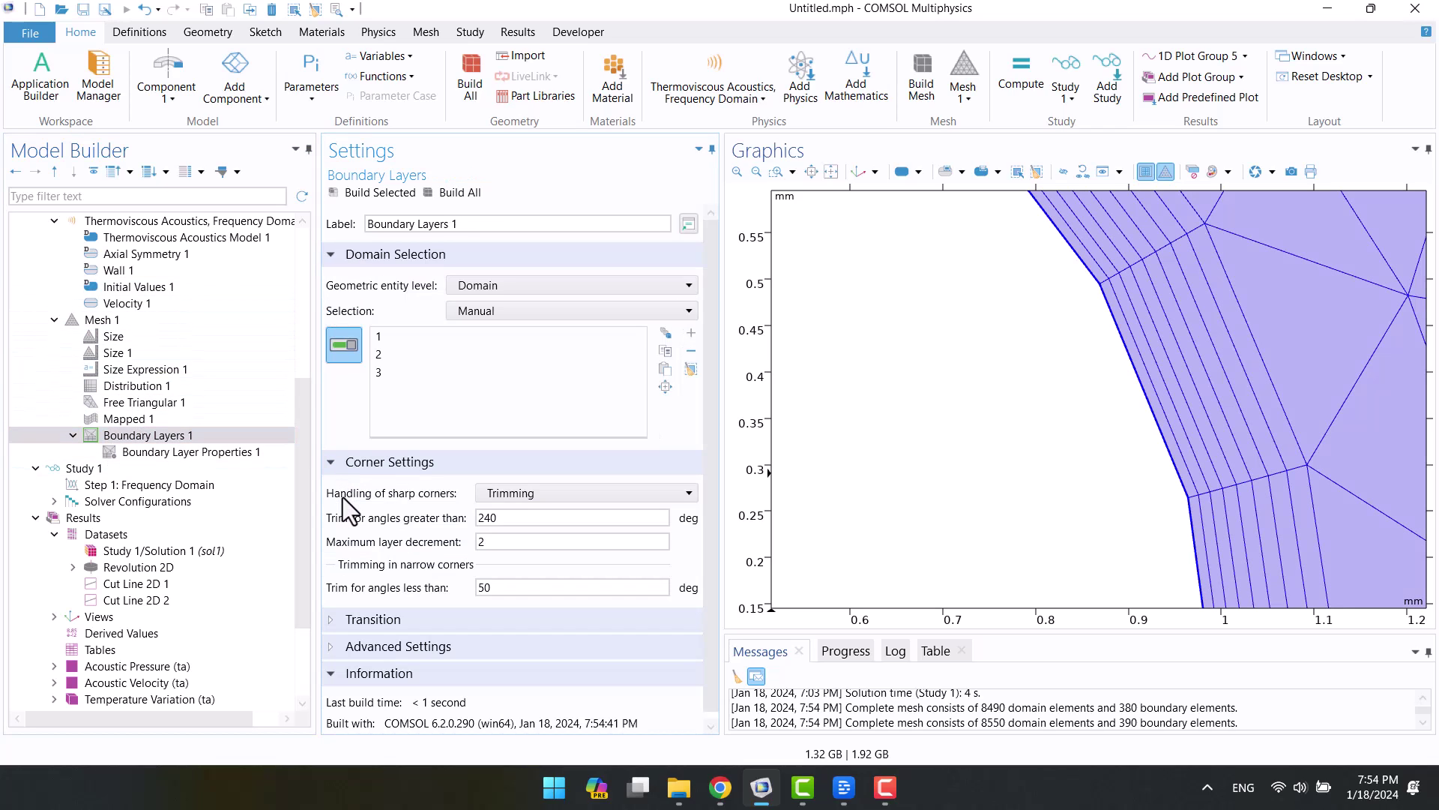
scroll(342, 500, "down", 1)
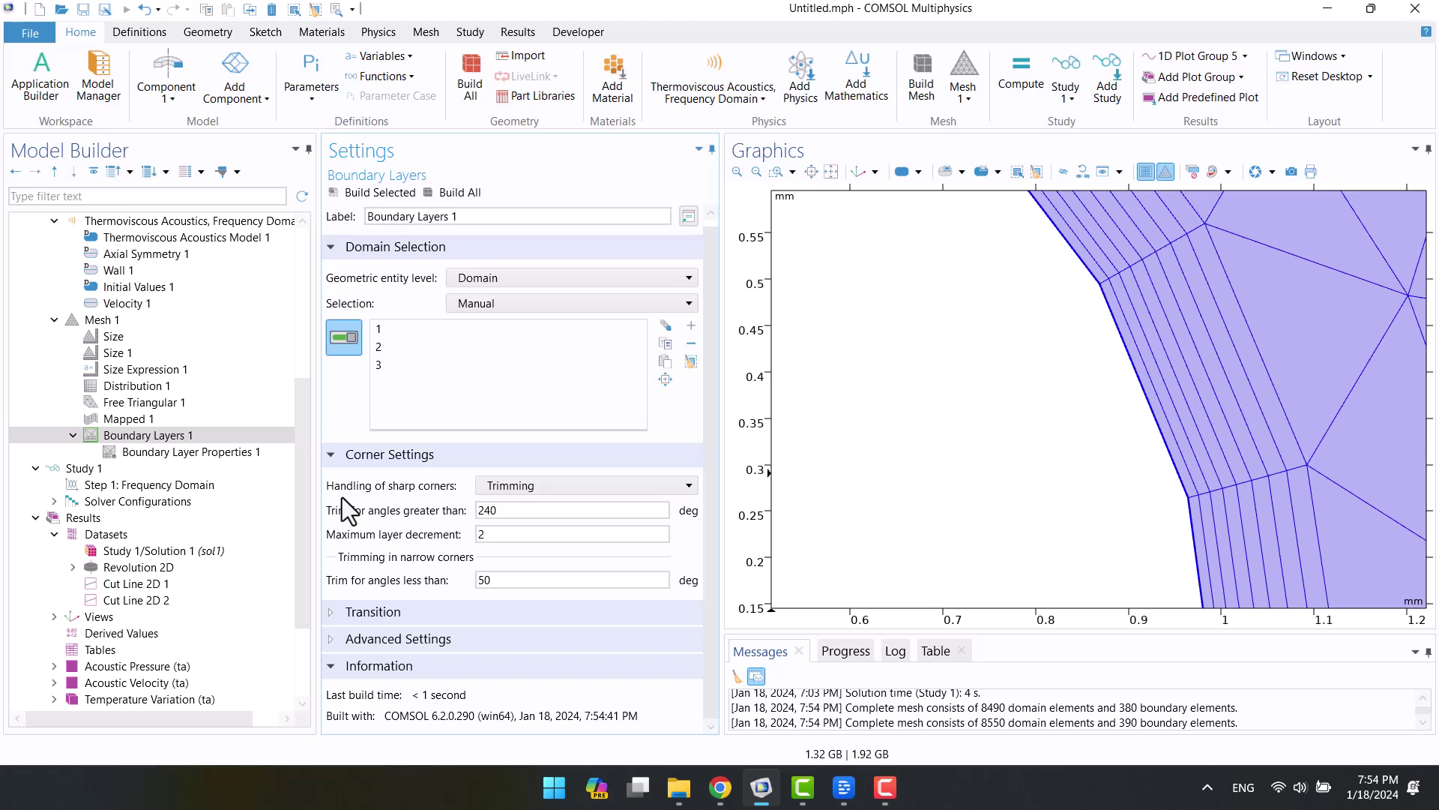
left_click(353, 619)
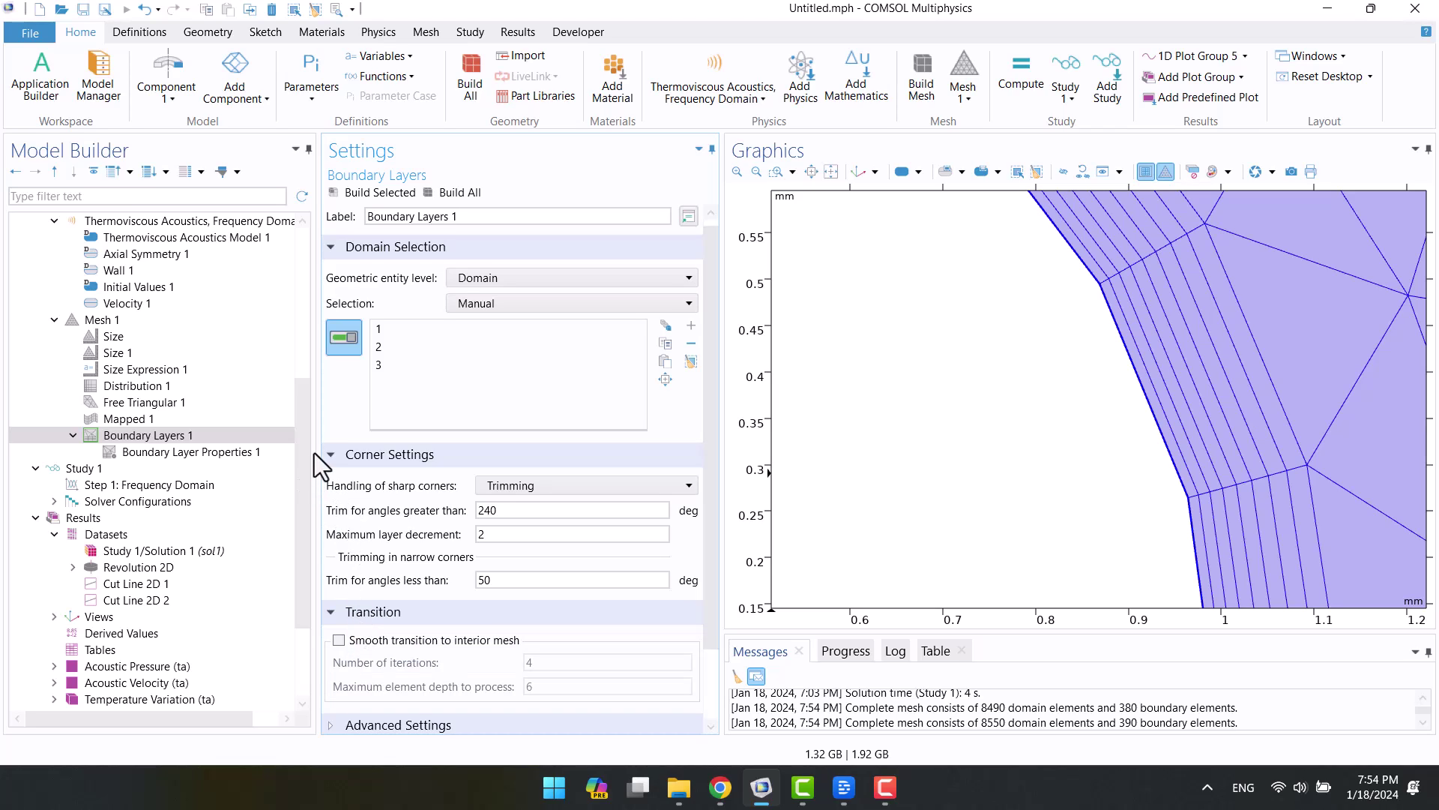
scroll(349, 542, "down", 3)
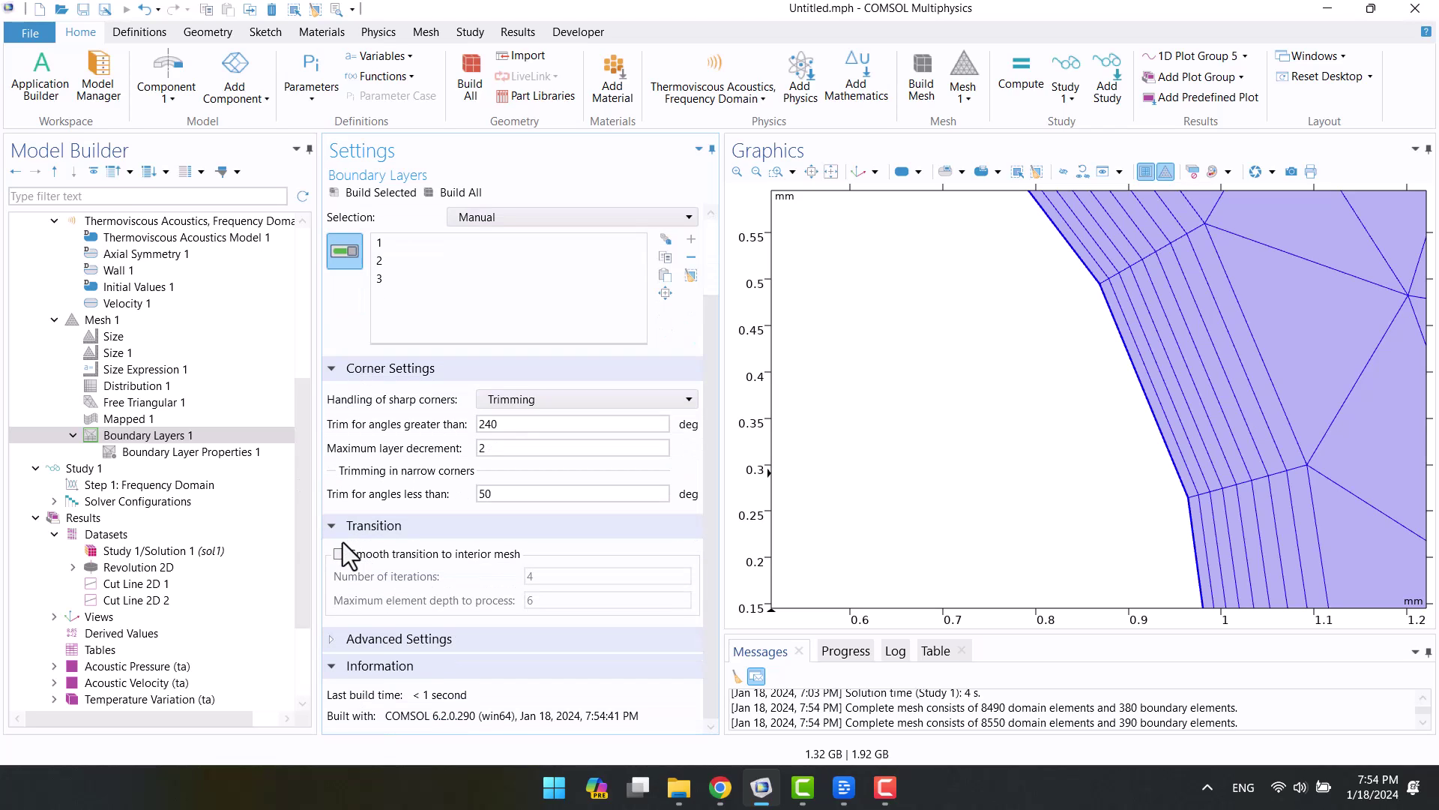
Step: Try specifying the boundary layer thickness by First layer with a value of 0.5 mm and build the selected node
left_click(180, 454)
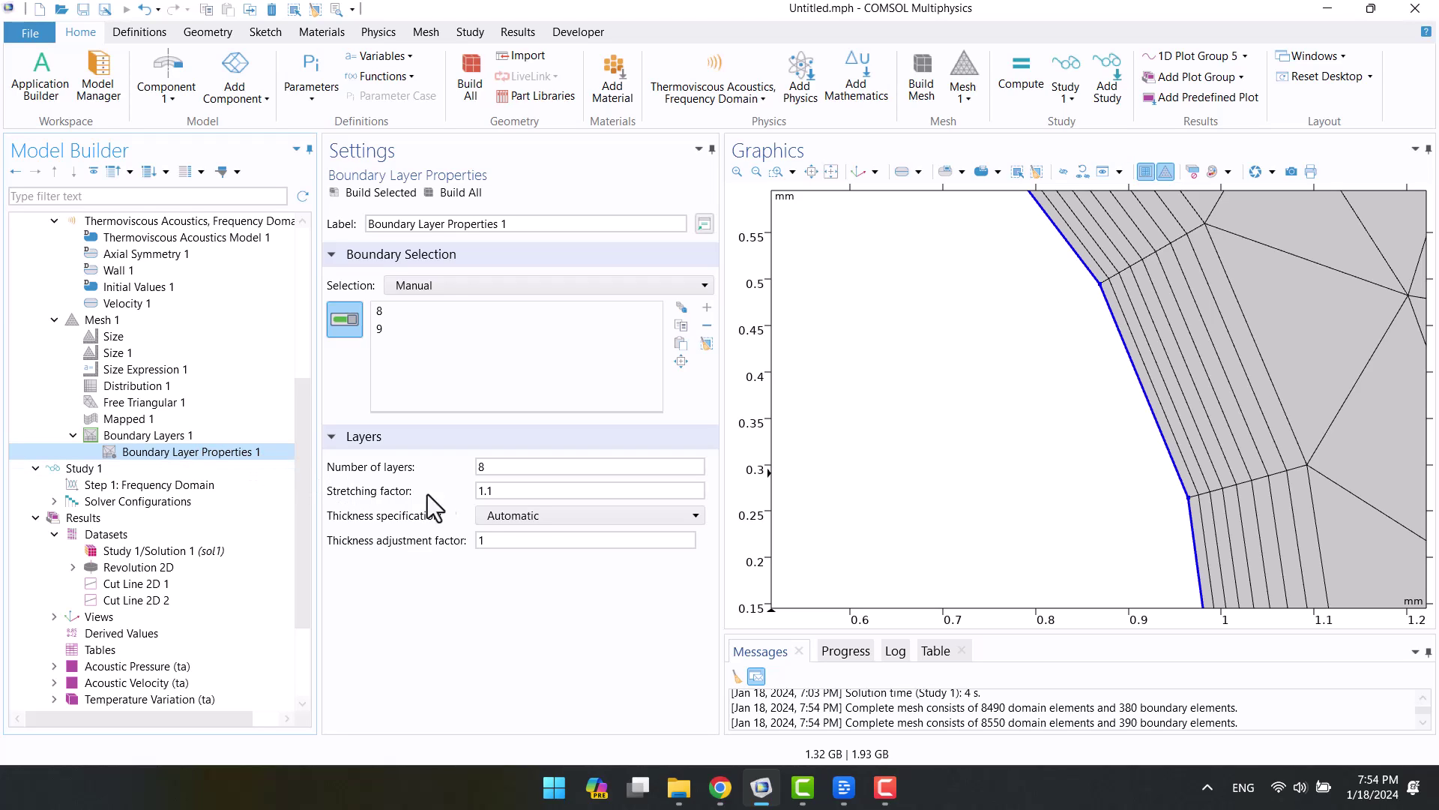
left_click(570, 514)
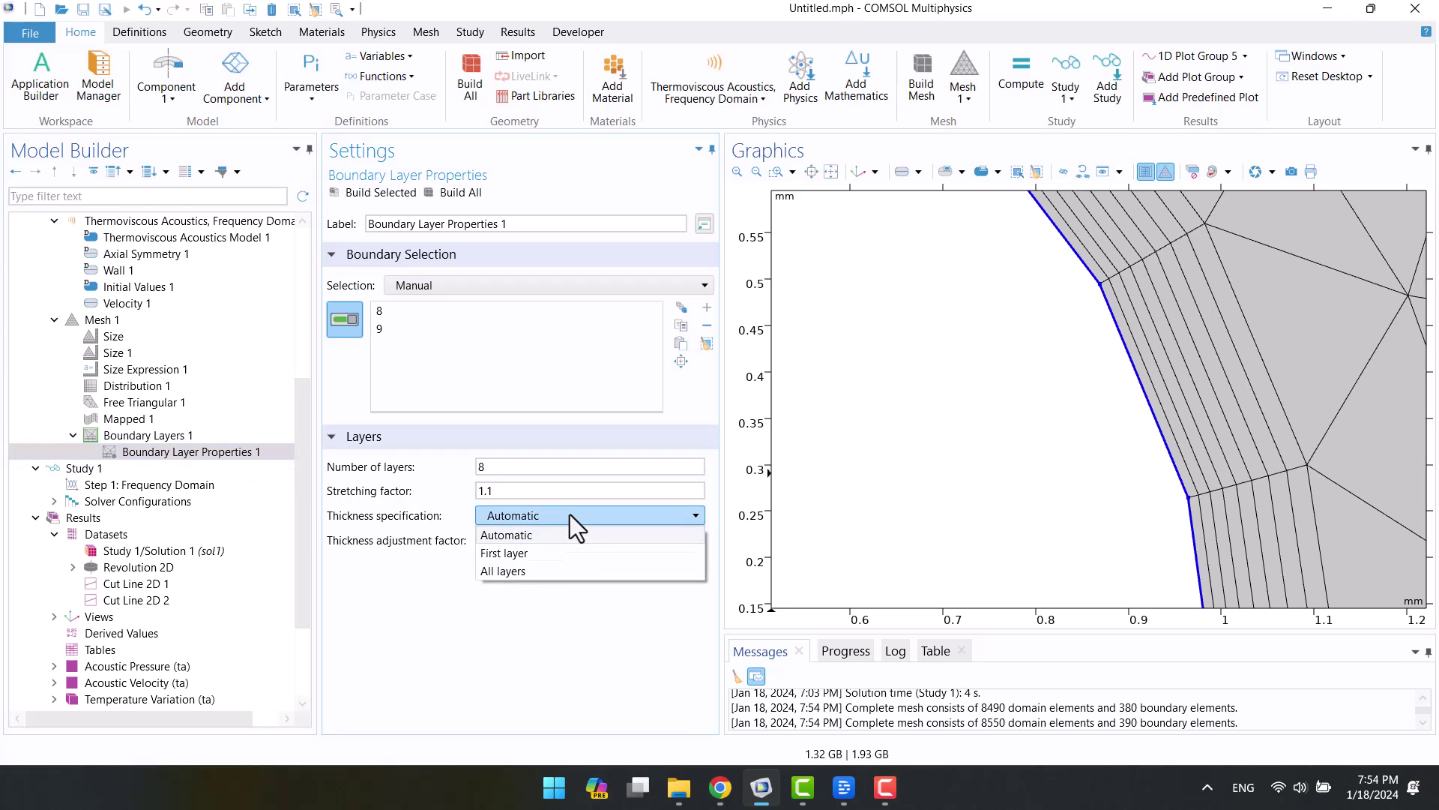
left_click(565, 552)
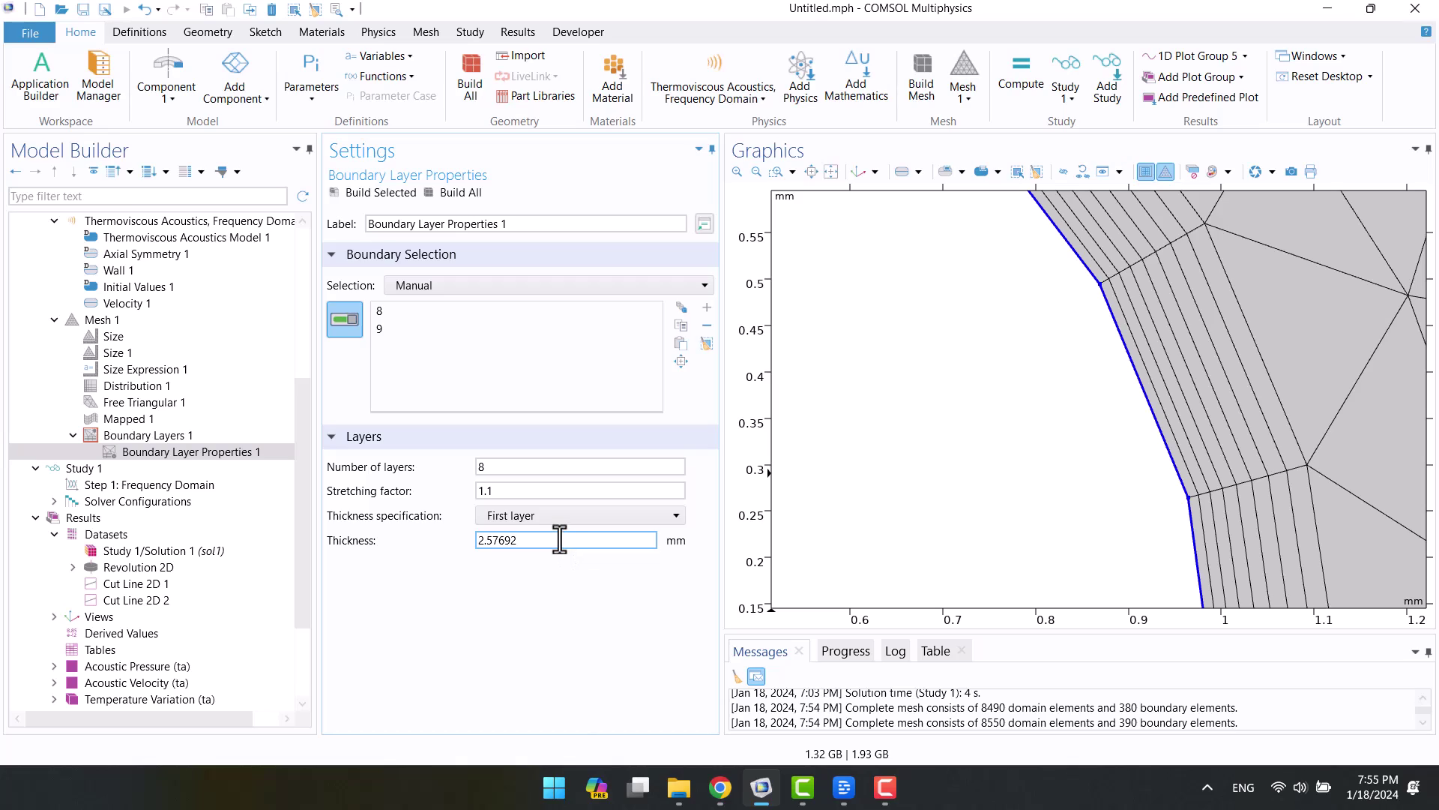
double_click(559, 538)
type("0.5")
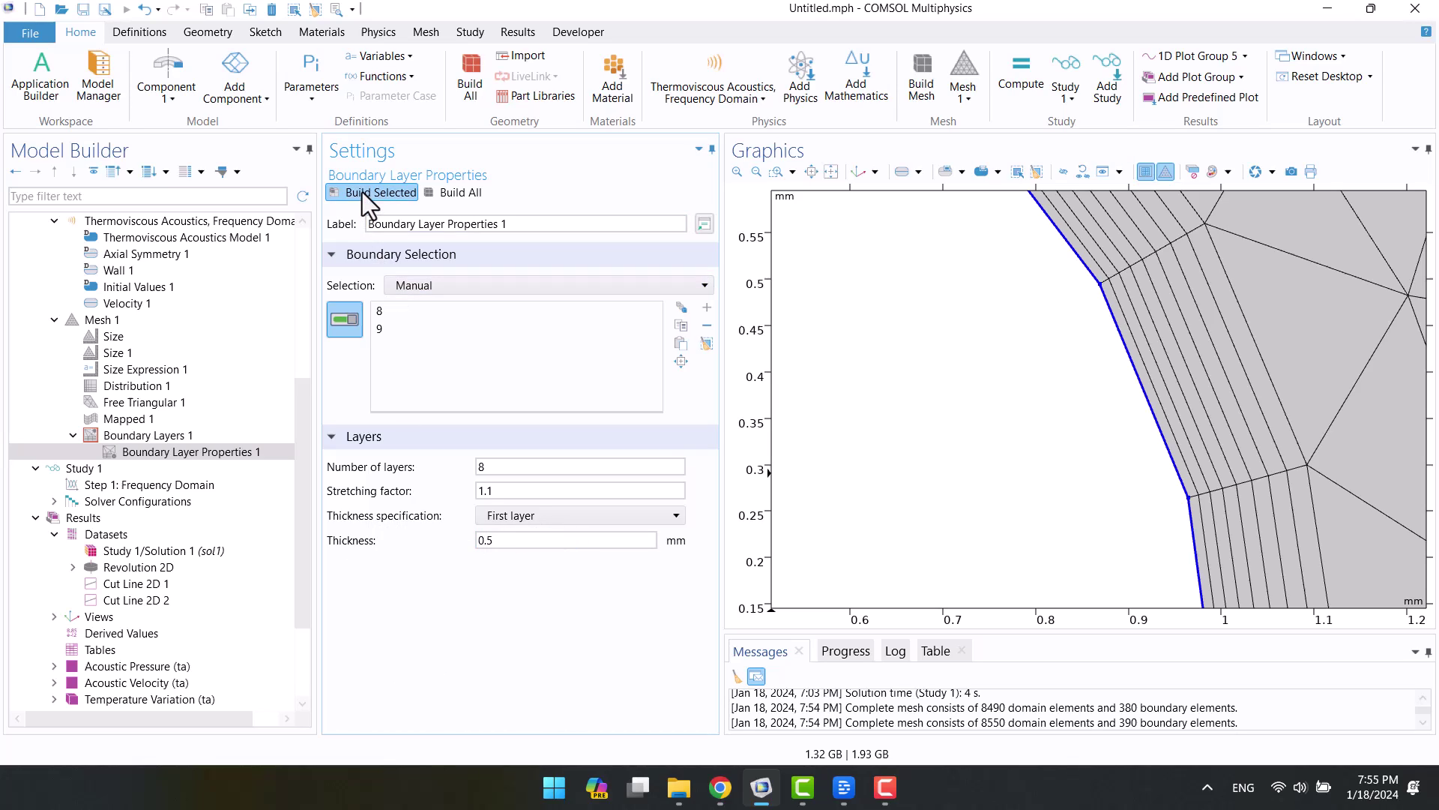
left_click(362, 192)
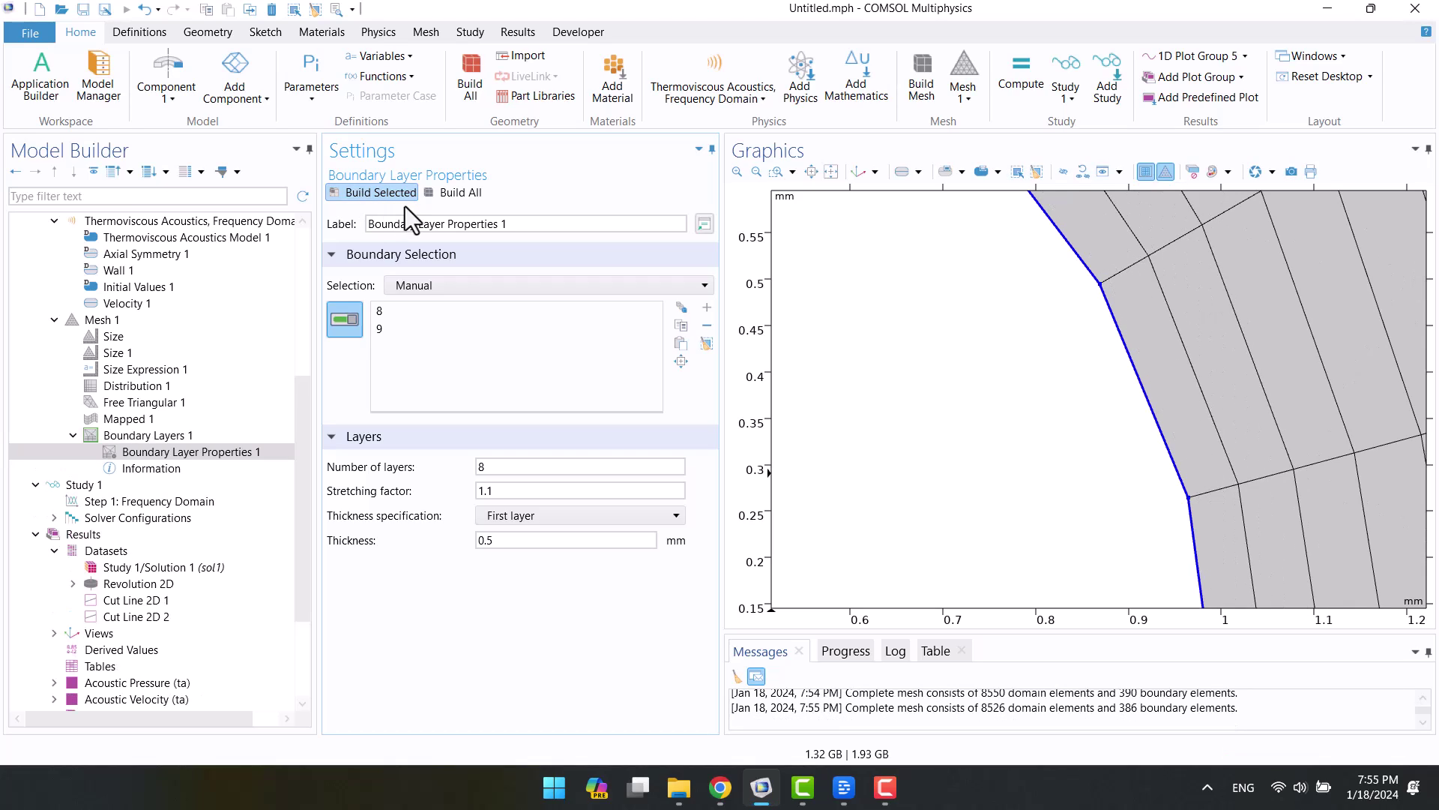
Step: Try a first-layer thickness of 0.1 mm, rebuild the boundary layers and inspect the mesh around the particle
type(".1")
left_click(342, 189)
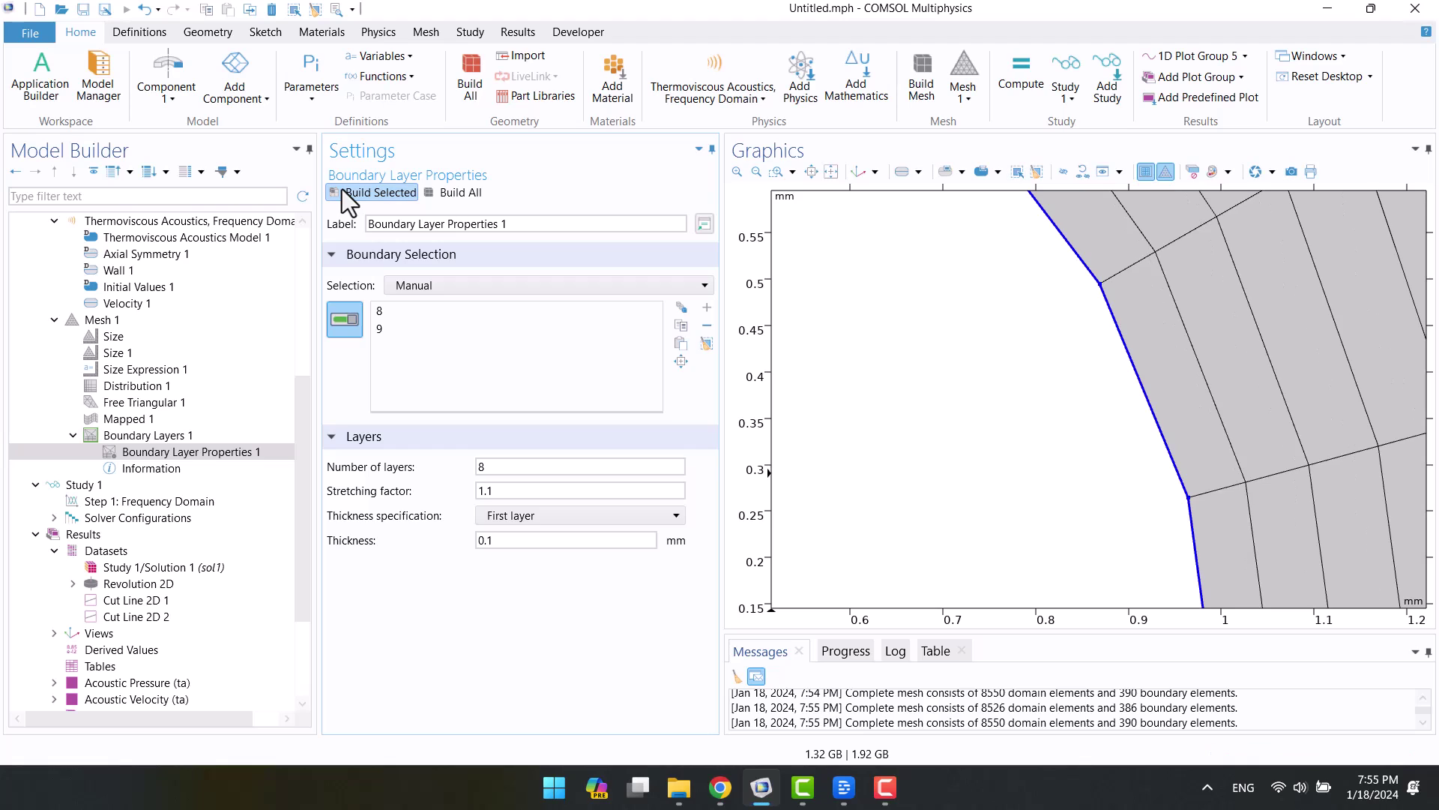
middle_click_drag(1019, 345, 916, 753)
Step: Return the boundary layer thickness specification to Automatic and rebuild the selected node
left_click(559, 516)
left_click(561, 522)
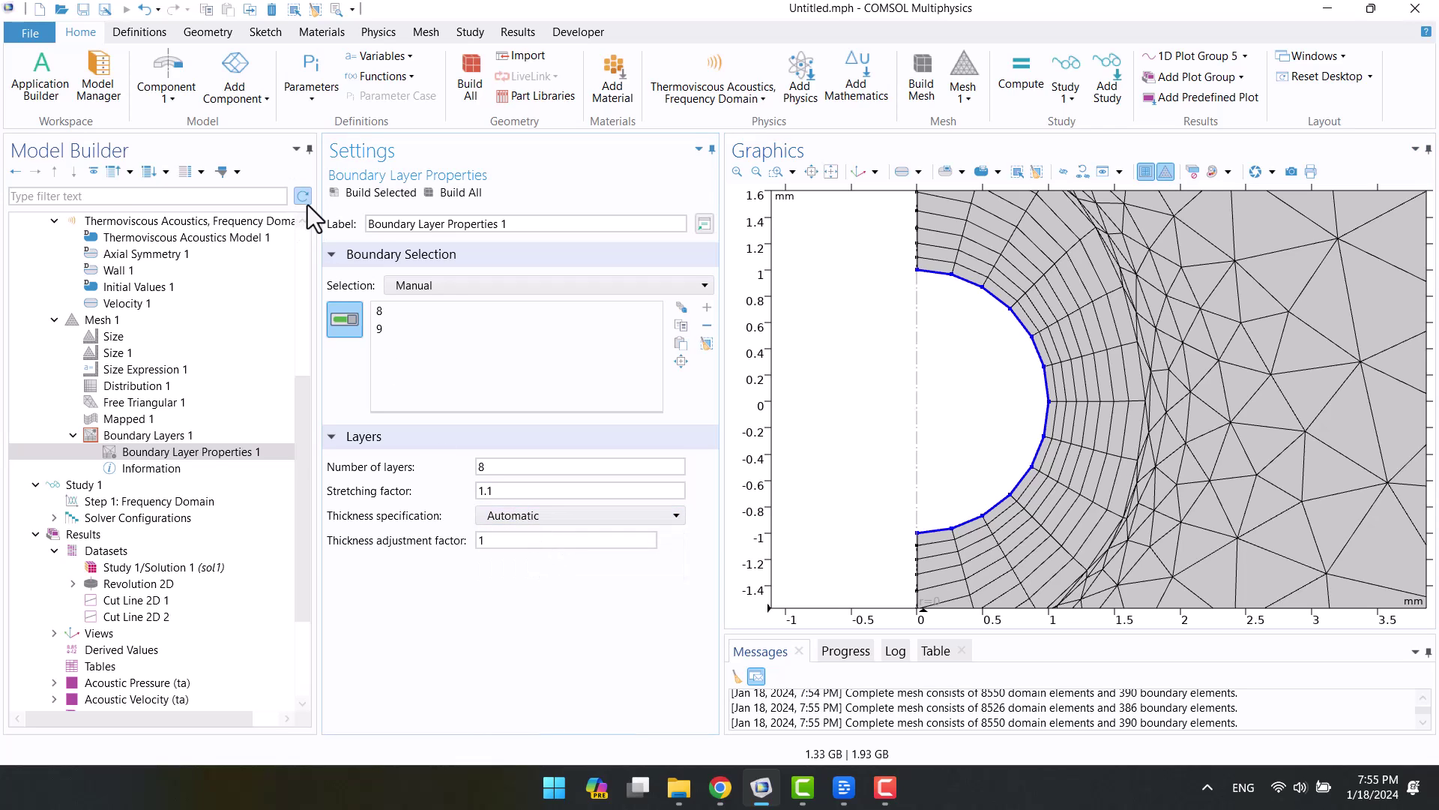
left_click(342, 192)
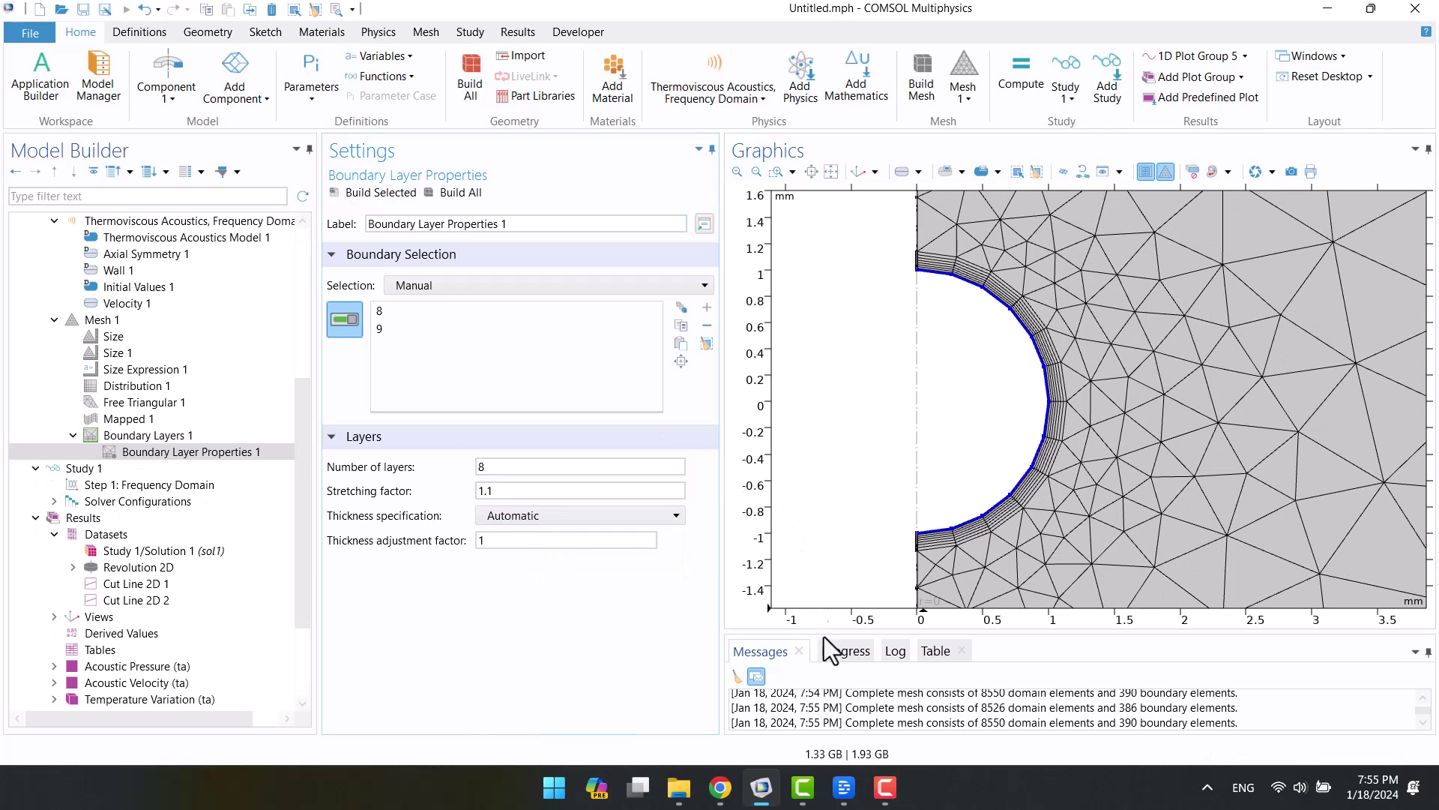
middle_click_drag(933, 345, 925, 315)
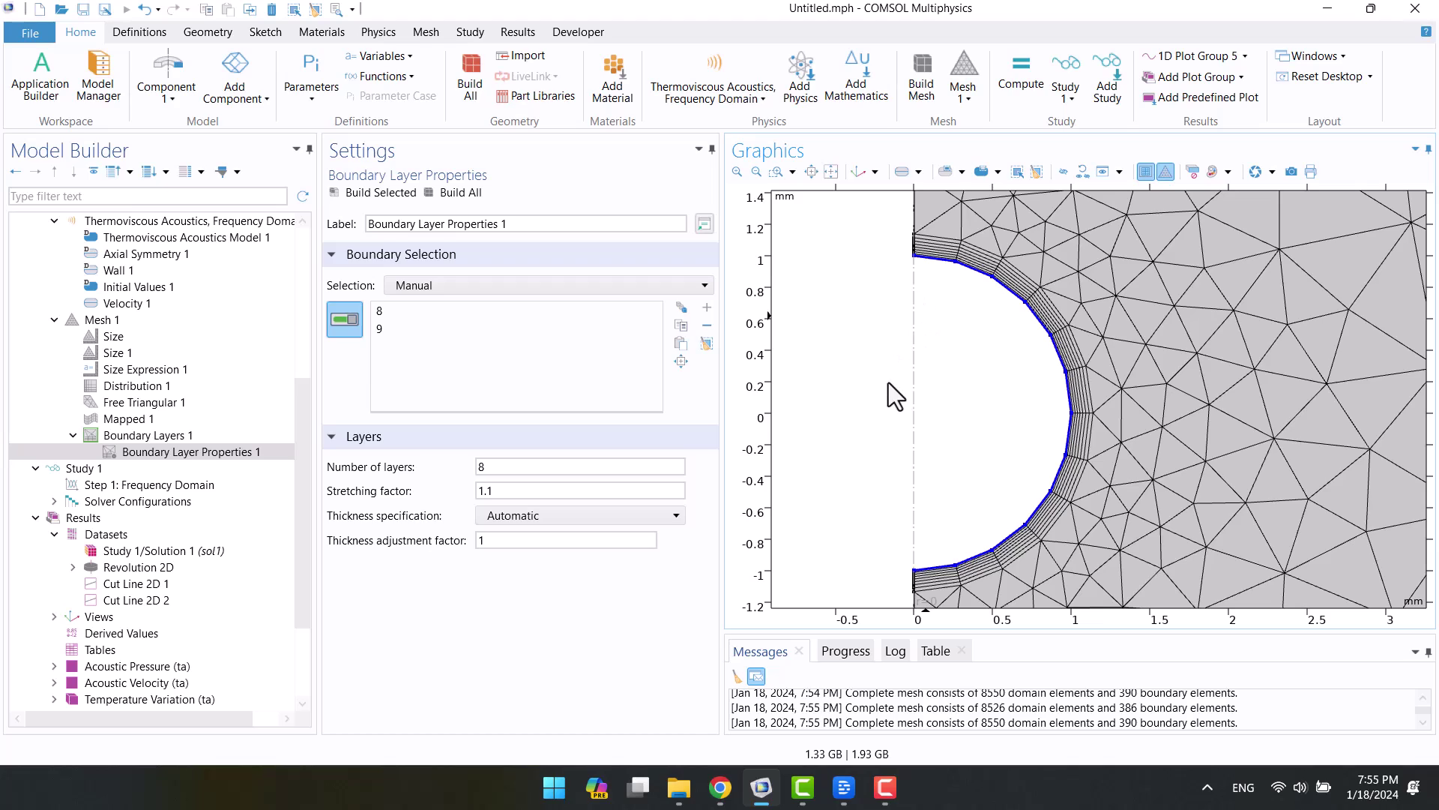
mouse_move(884, 787)
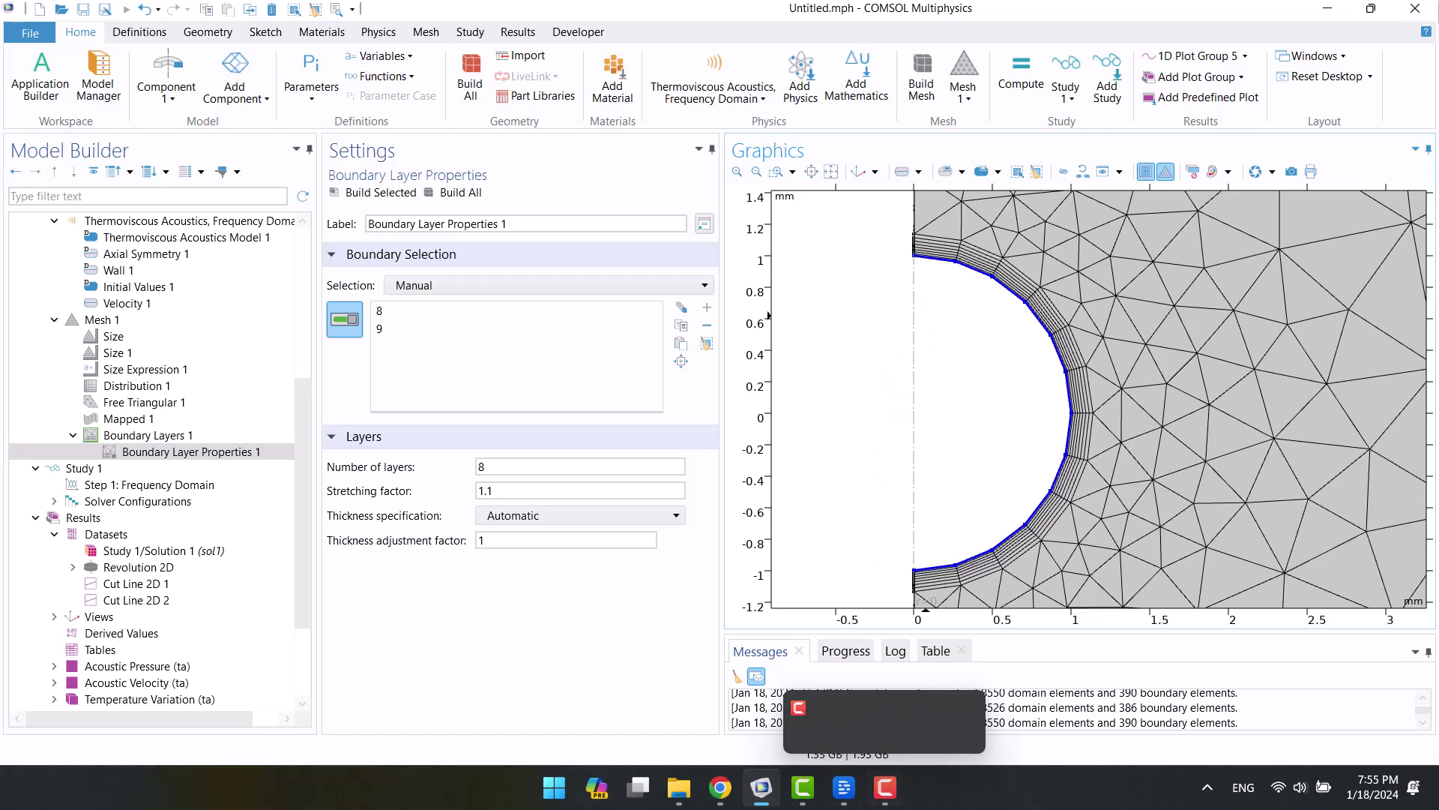
left_click(990, 697)
left_click(822, 463)
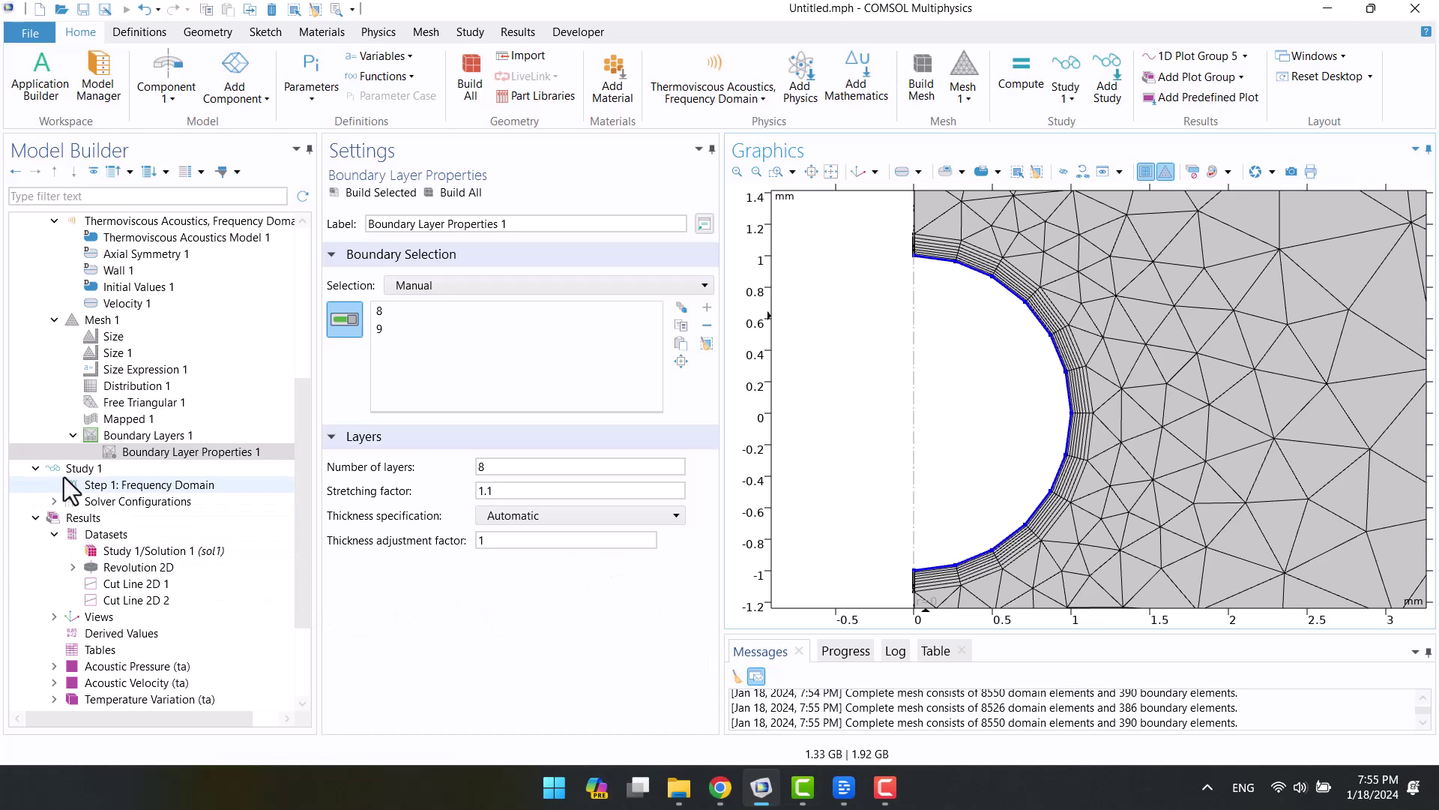
Step: Recompute Study 1 with the refined boundary layers and show 1D Plot Group 4 and 1D Plot Group 5
left_click(76, 326)
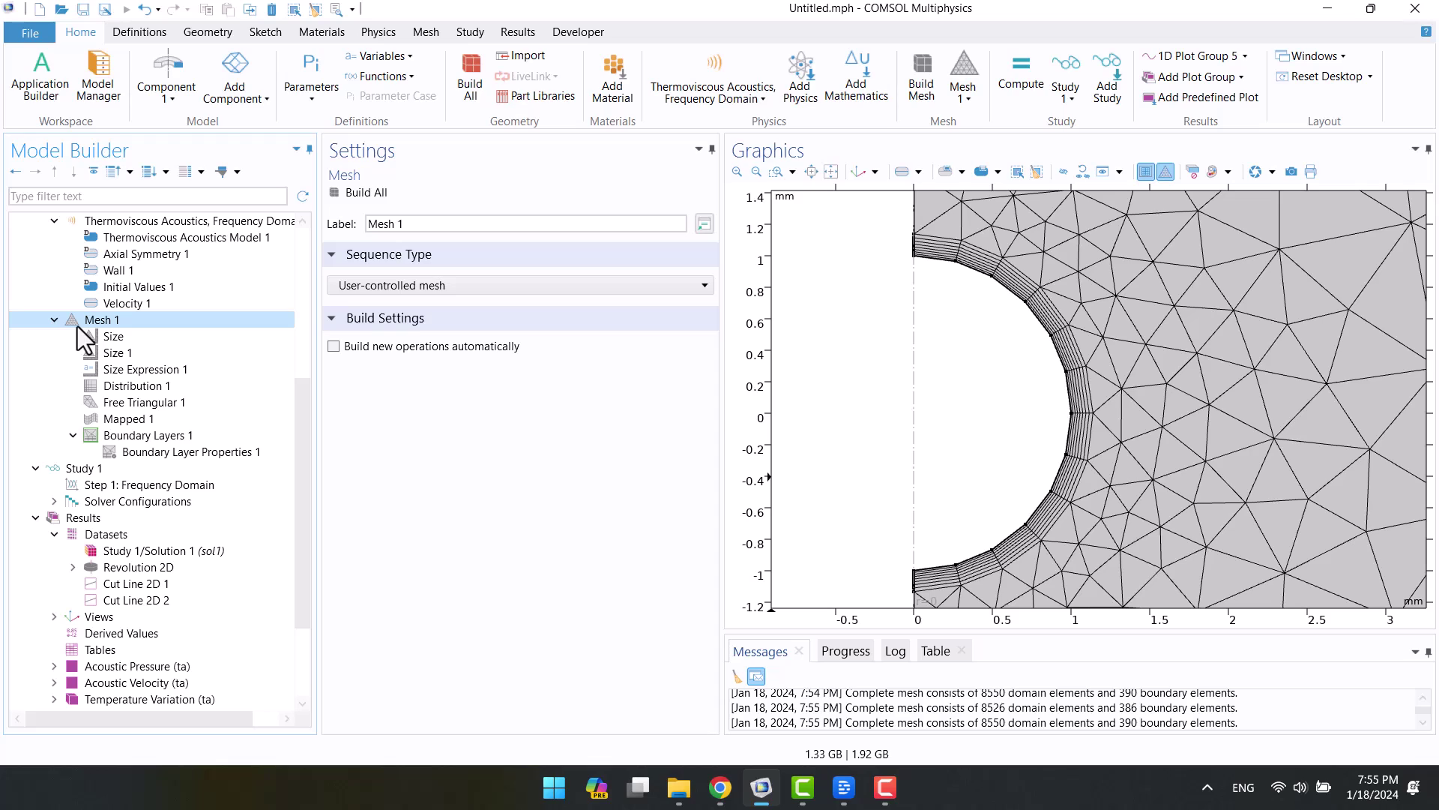
left_click(91, 483)
left_click(84, 468)
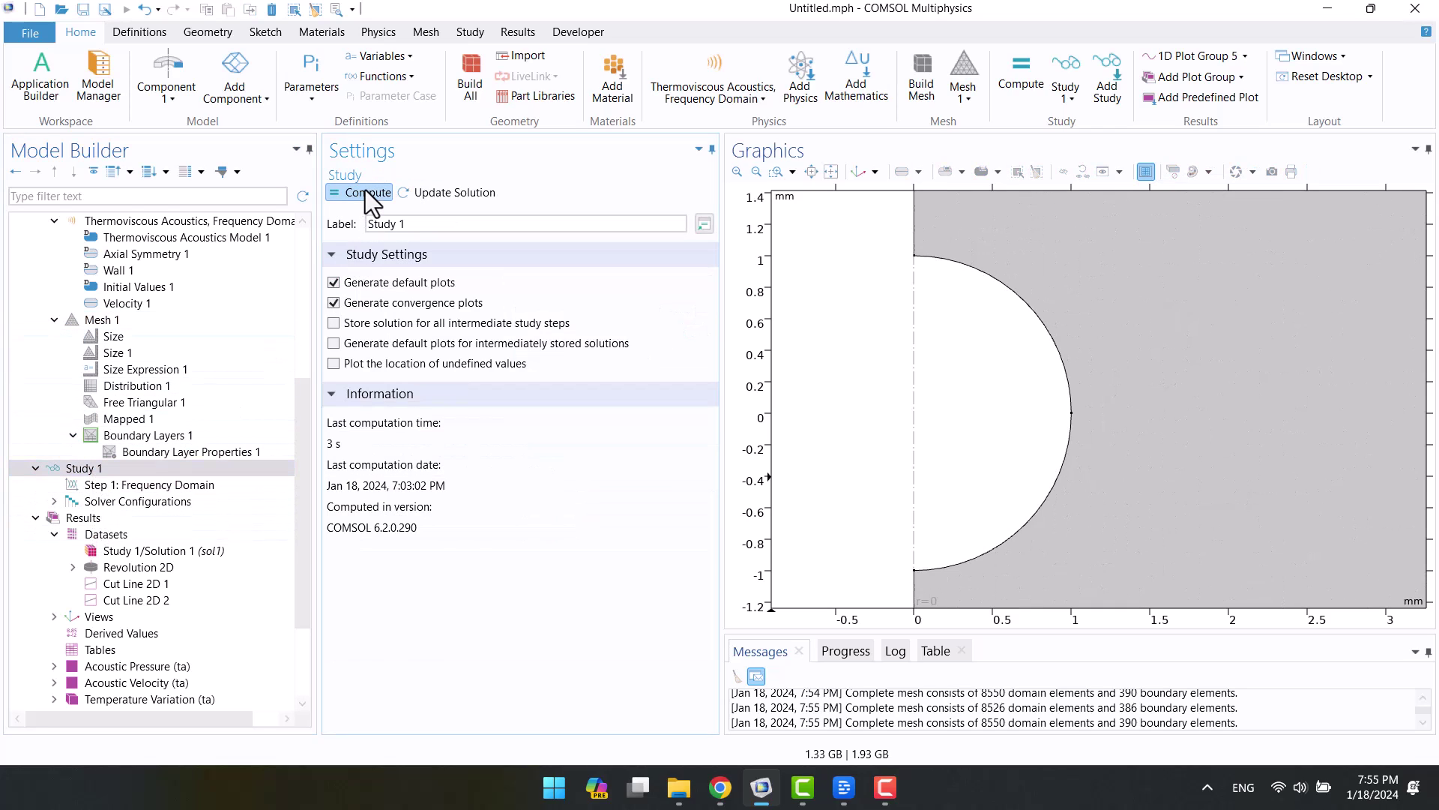
key("F8")
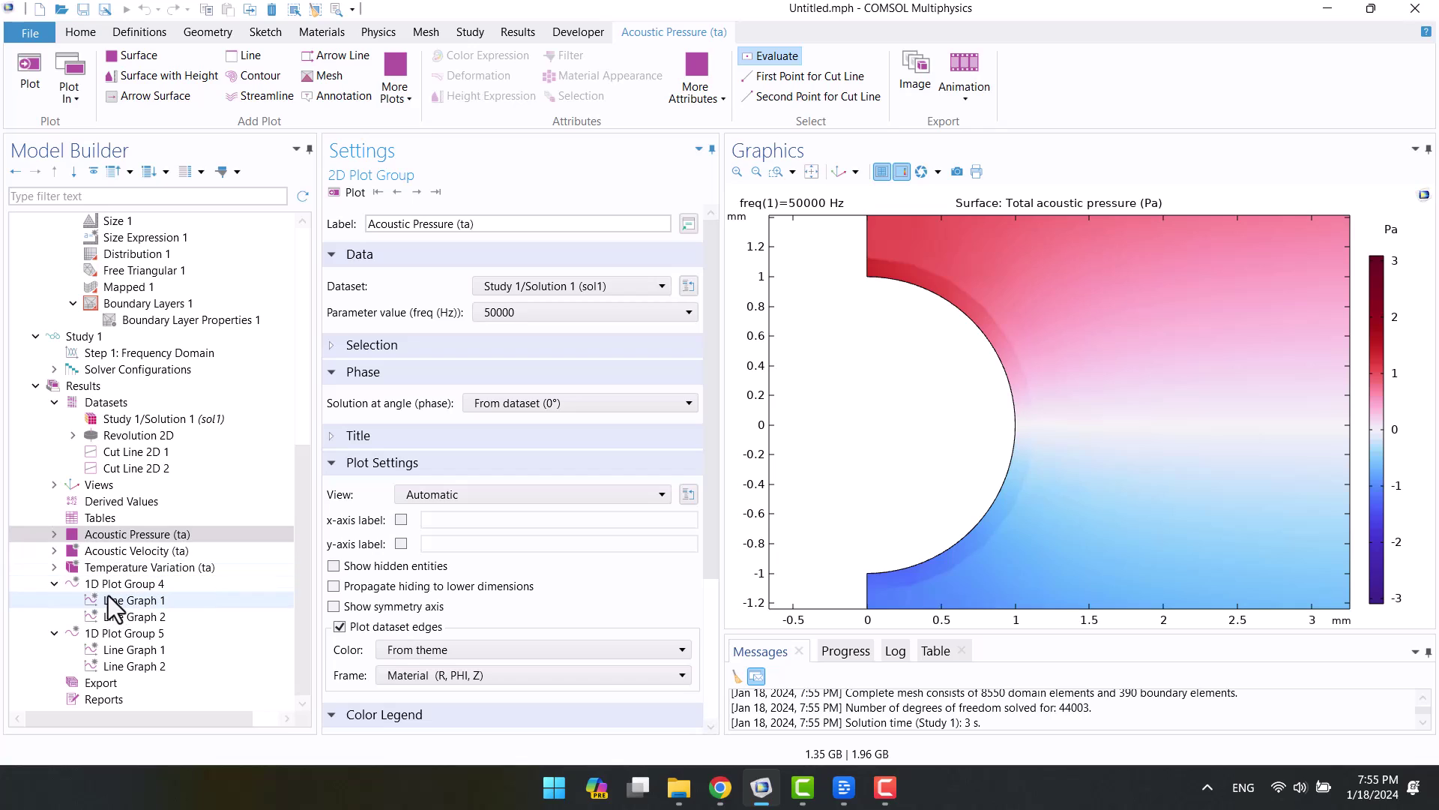
left_click(108, 586)
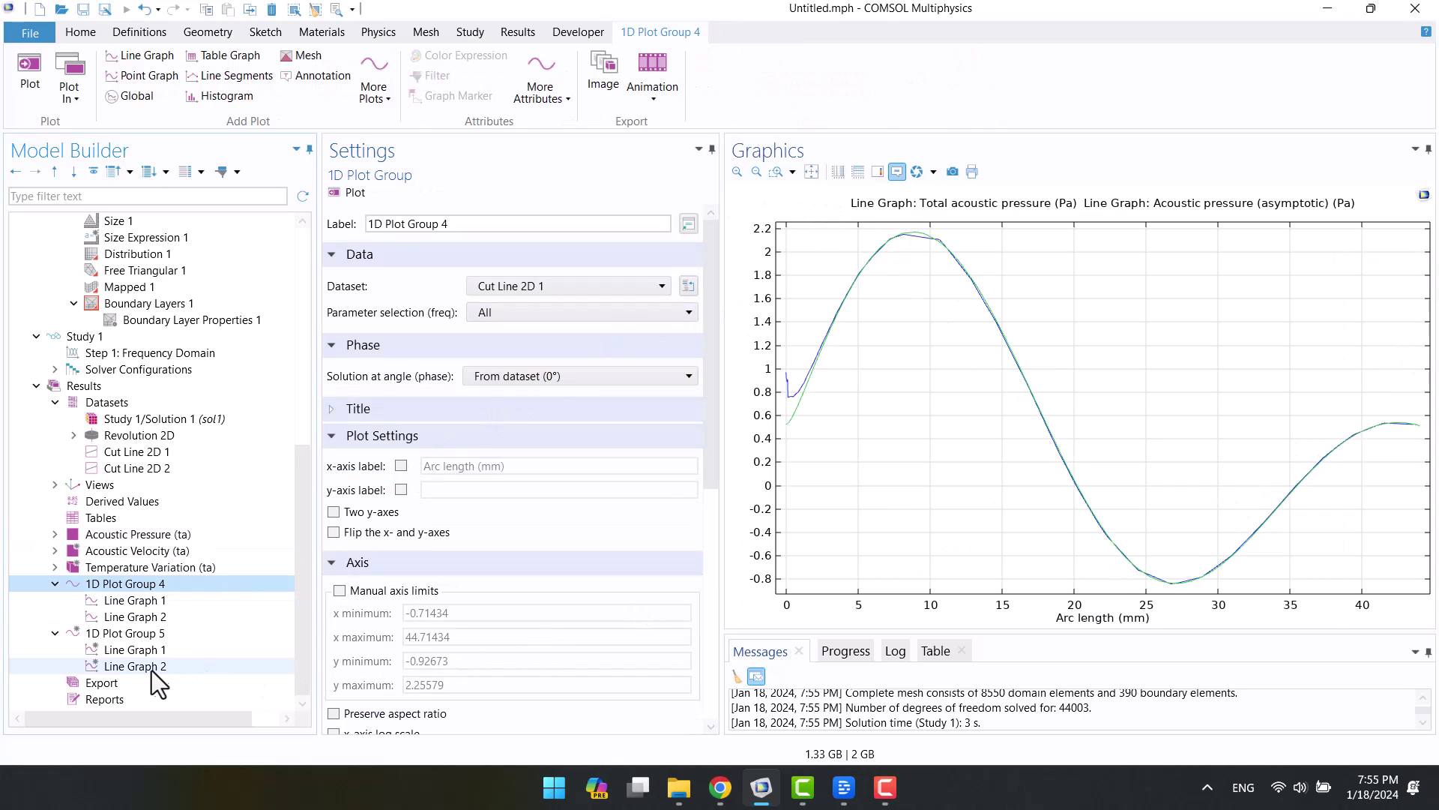
left_click(144, 637)
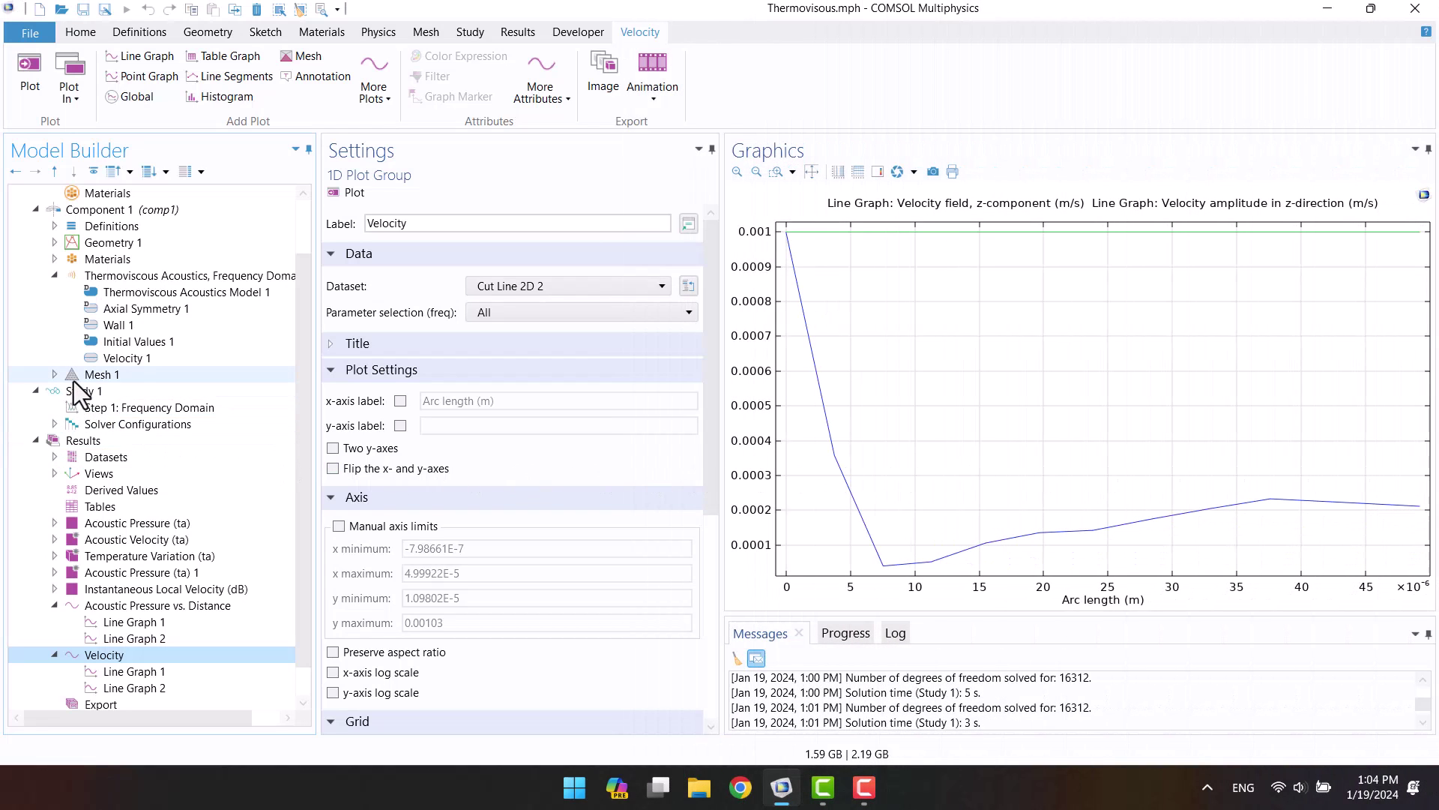
Step: Add a Distribution node to Mesh 1 with a fixed number of 30 elements on the particle's arc boundaries 8 and 9
left_click(74, 377)
left_click(54, 374)
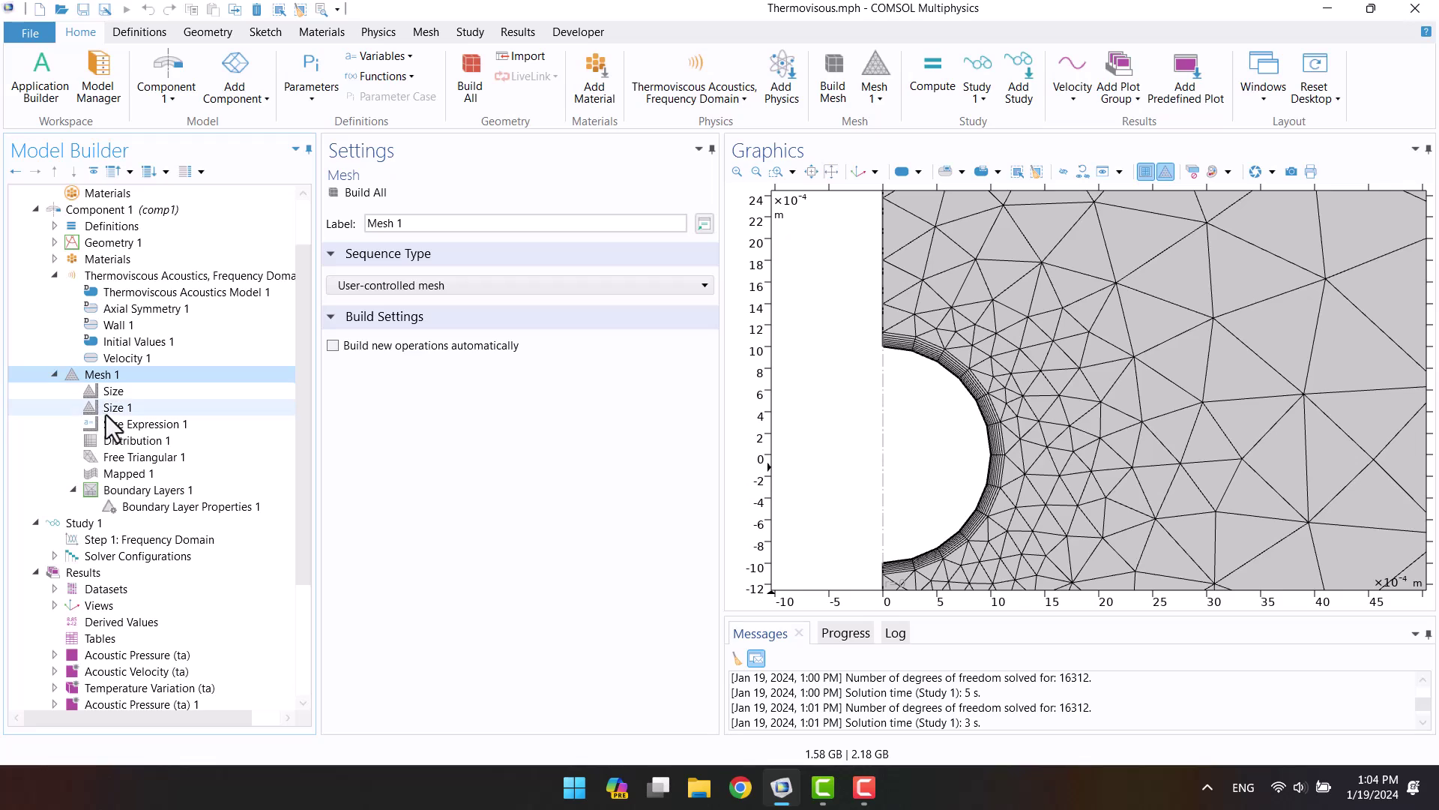
right_click(98, 377)
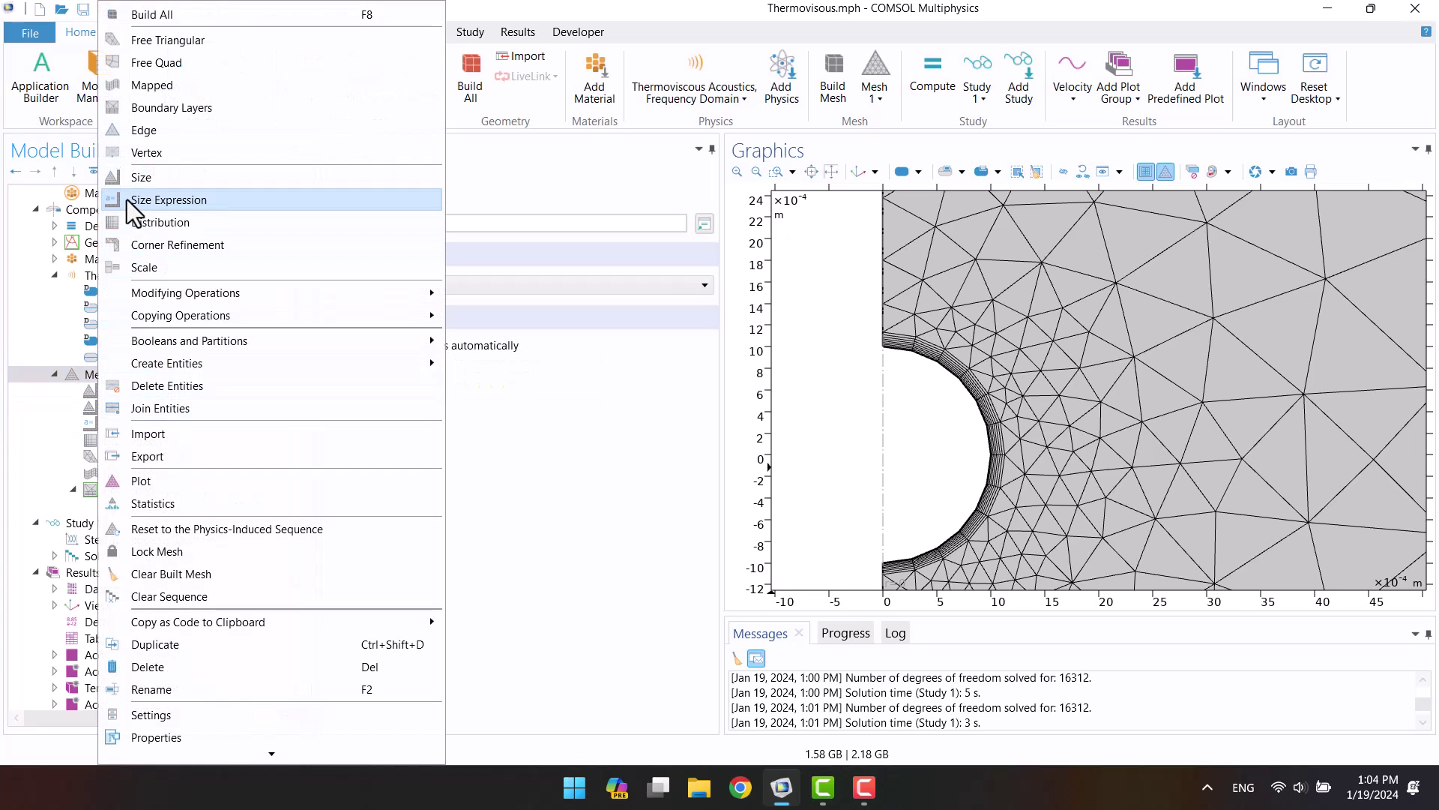
left_click(128, 219)
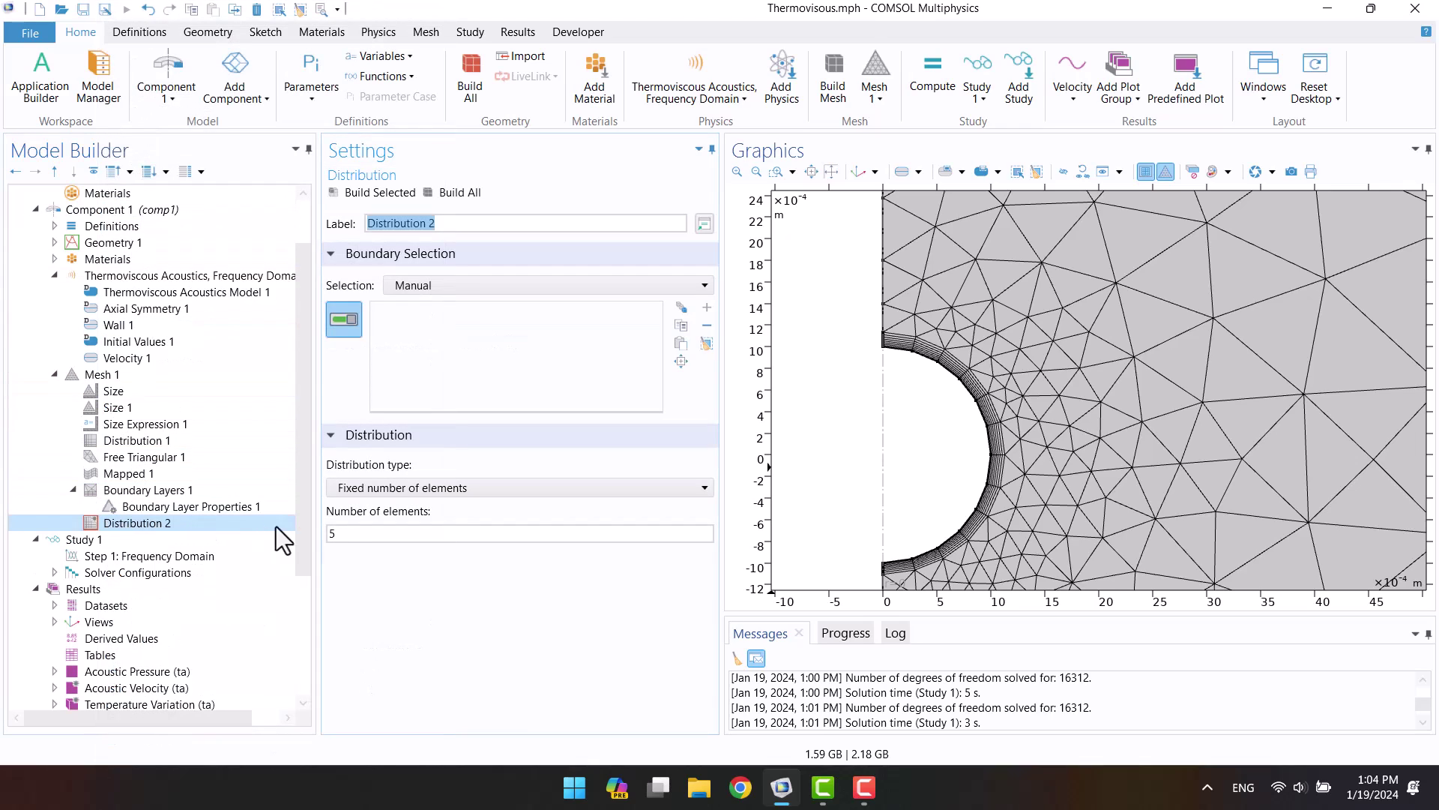
left_click(346, 532)
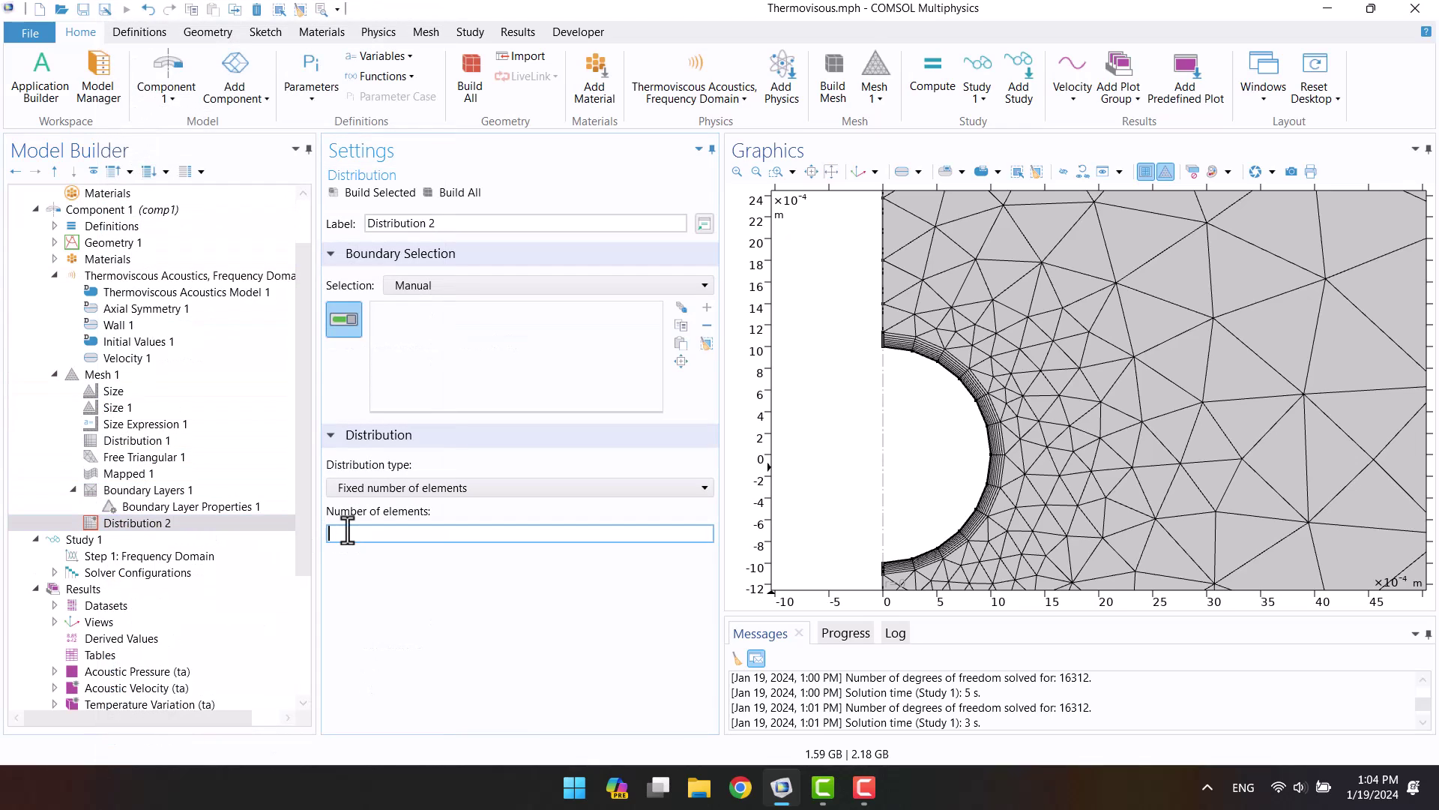
left_click(797, 393)
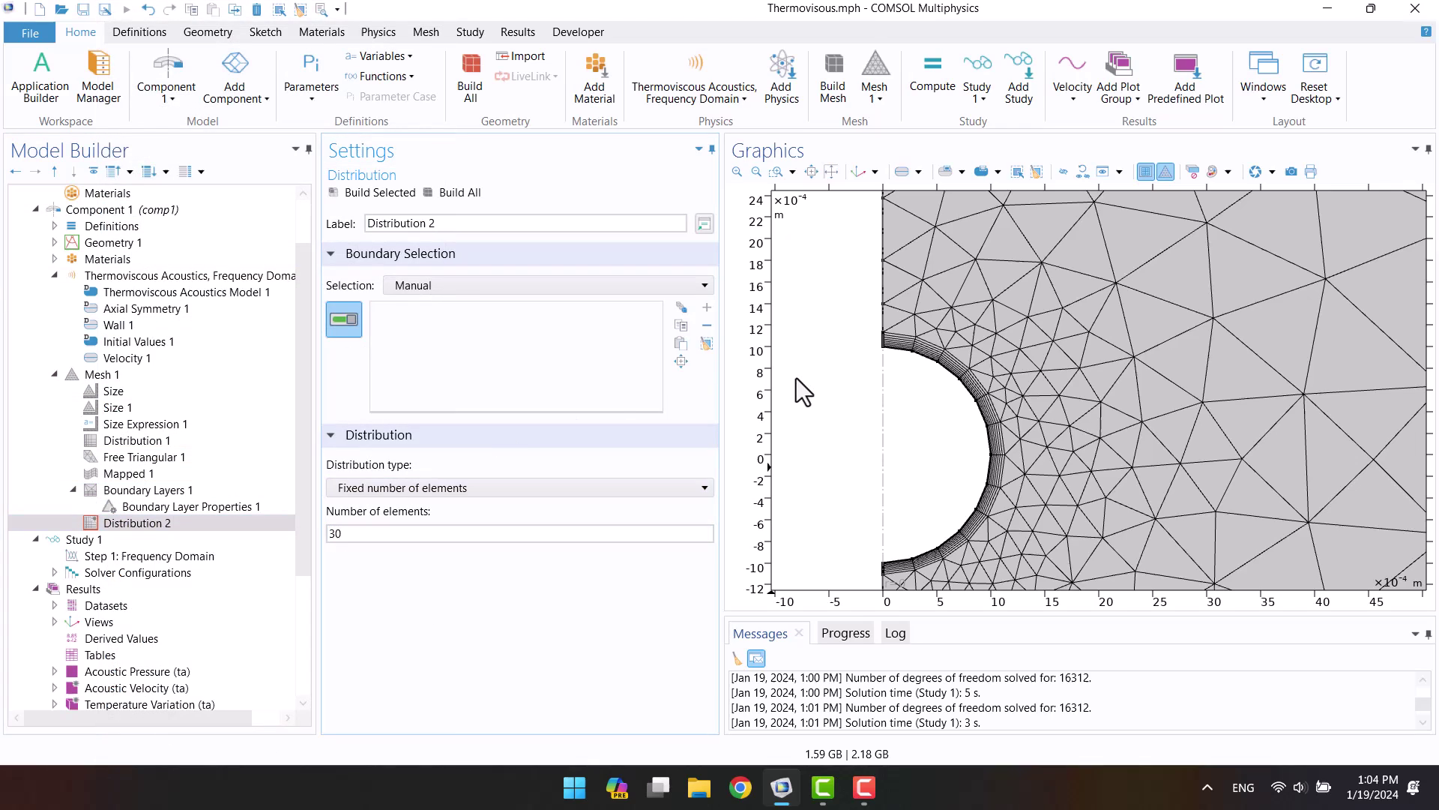
left_click(951, 375)
left_click(959, 542)
Step: Build the new distribution, move it directly above Free Triangular 1 in the Mesh 1 sequence and build the whole mesh
left_click(363, 193)
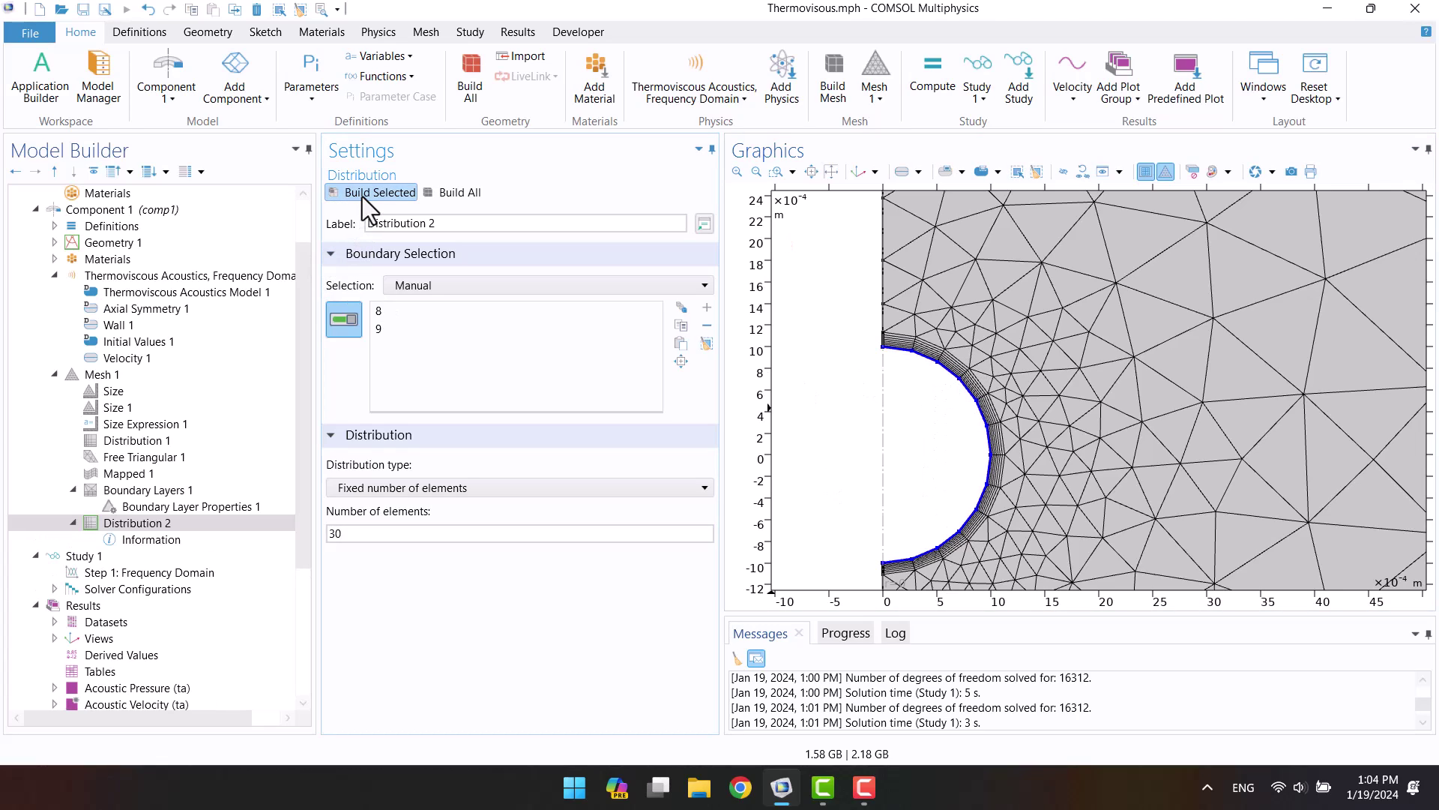
left_click_drag(102, 523, 93, 446)
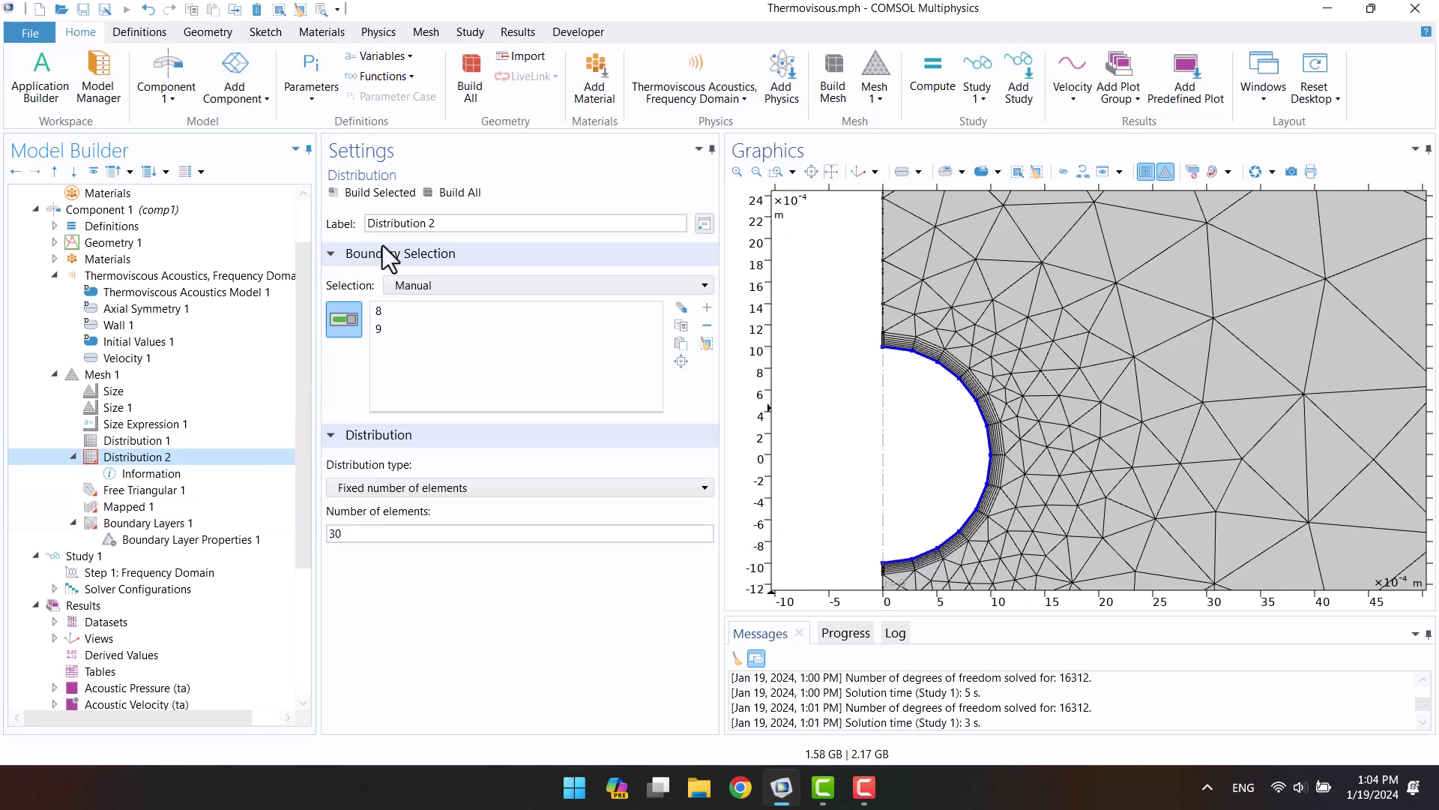
left_click(445, 193)
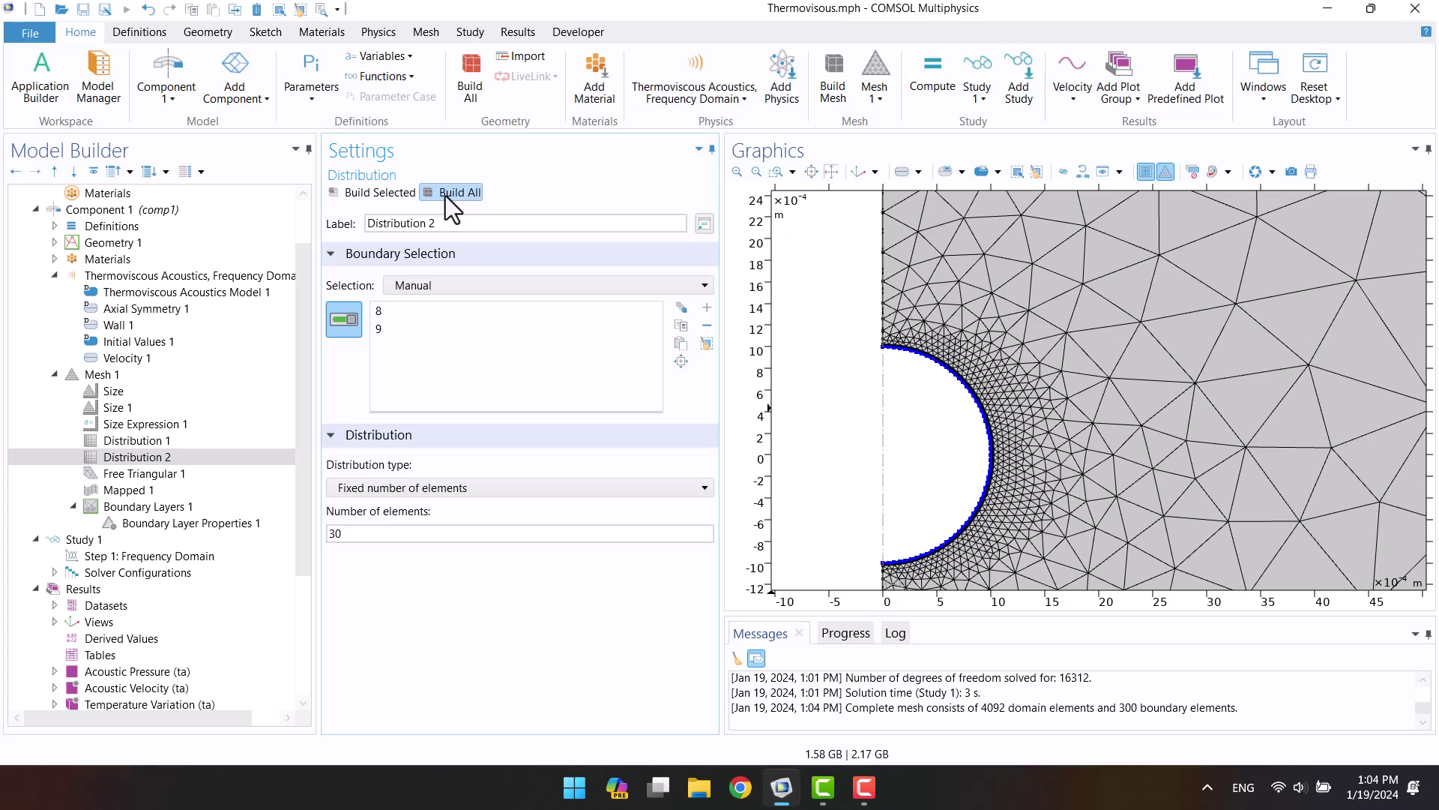
Step: Recompute Study 1 on the new mesh and show the Acoustic Pressure vs. Distance and Velocity plots
left_click(79, 540)
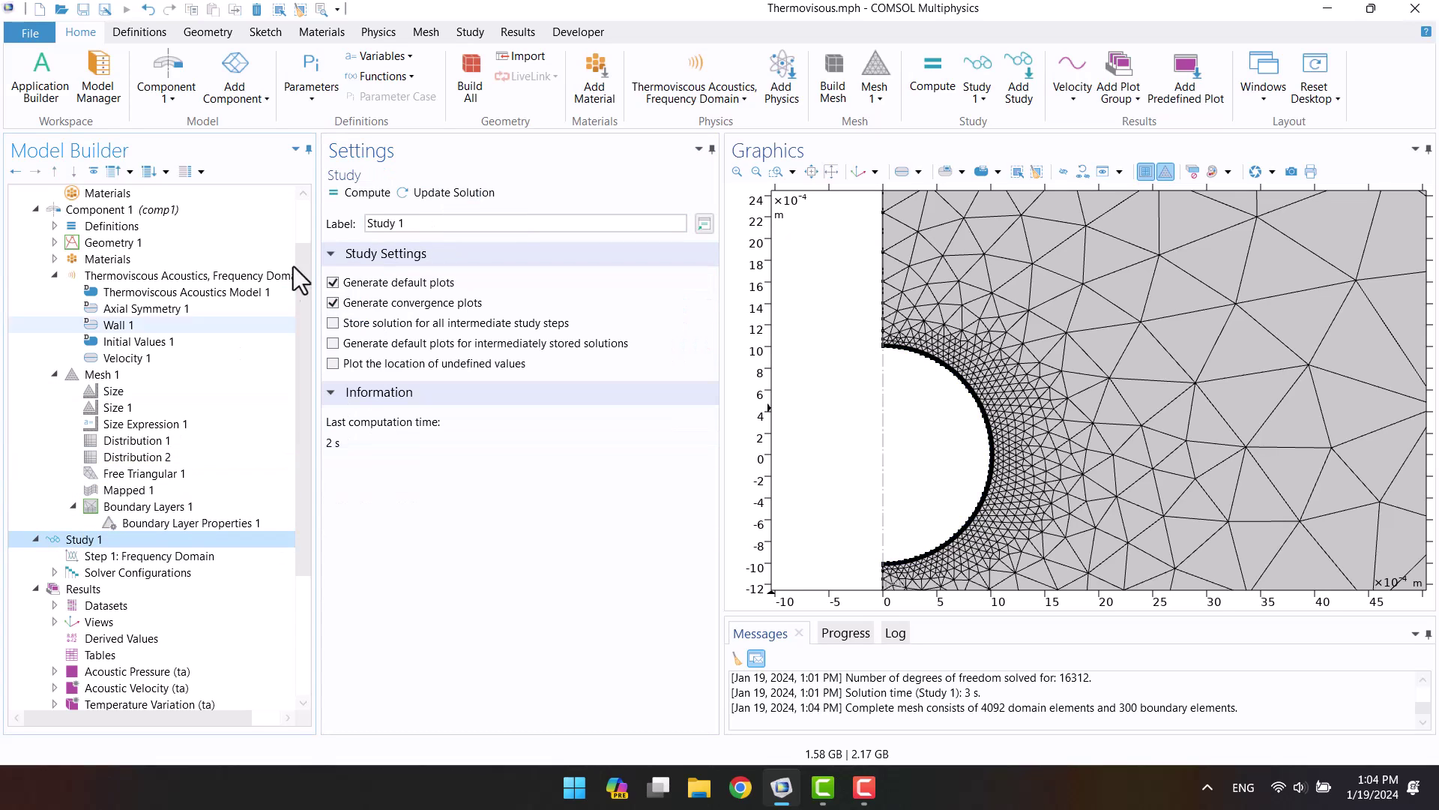
key("F8")
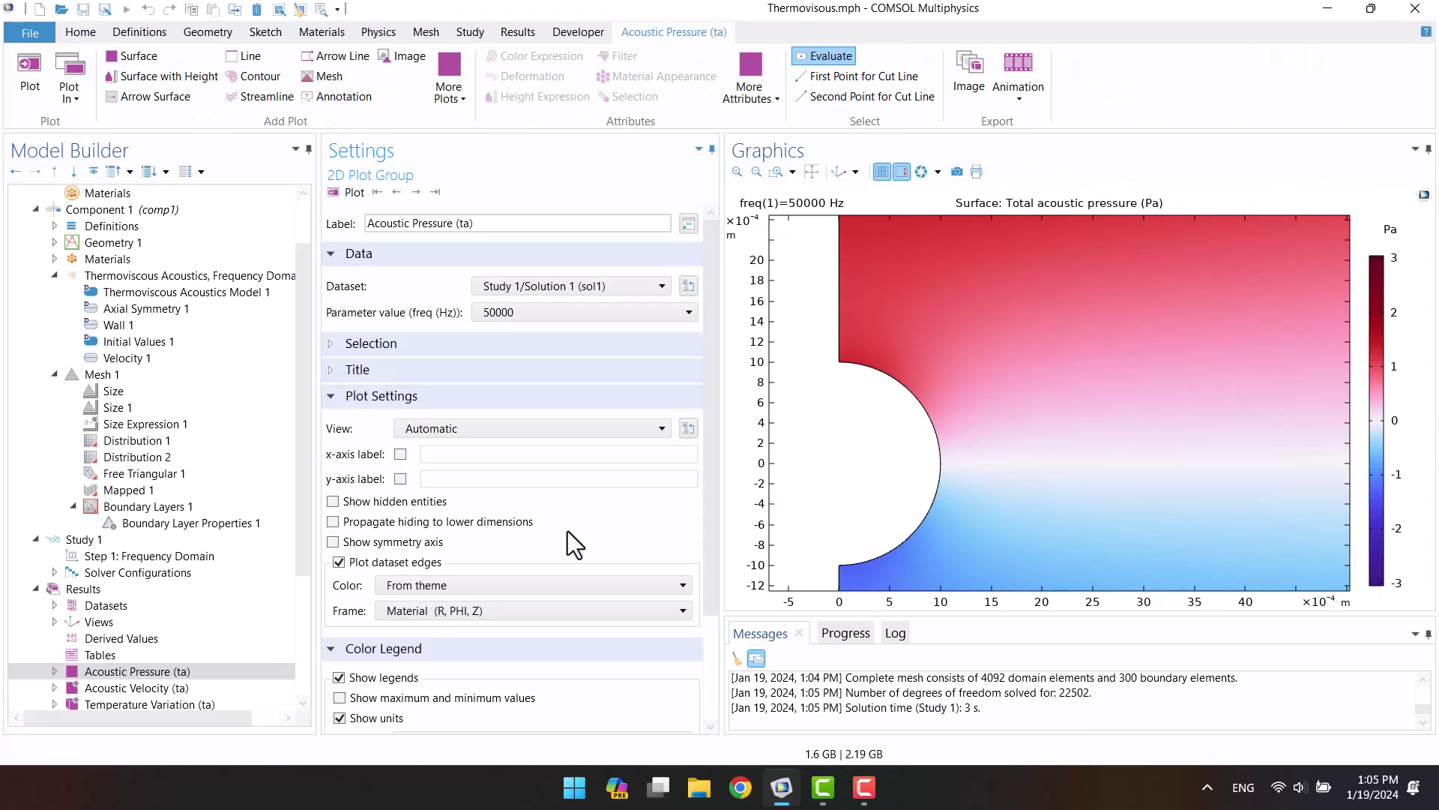
scroll(174, 542, "down", 3)
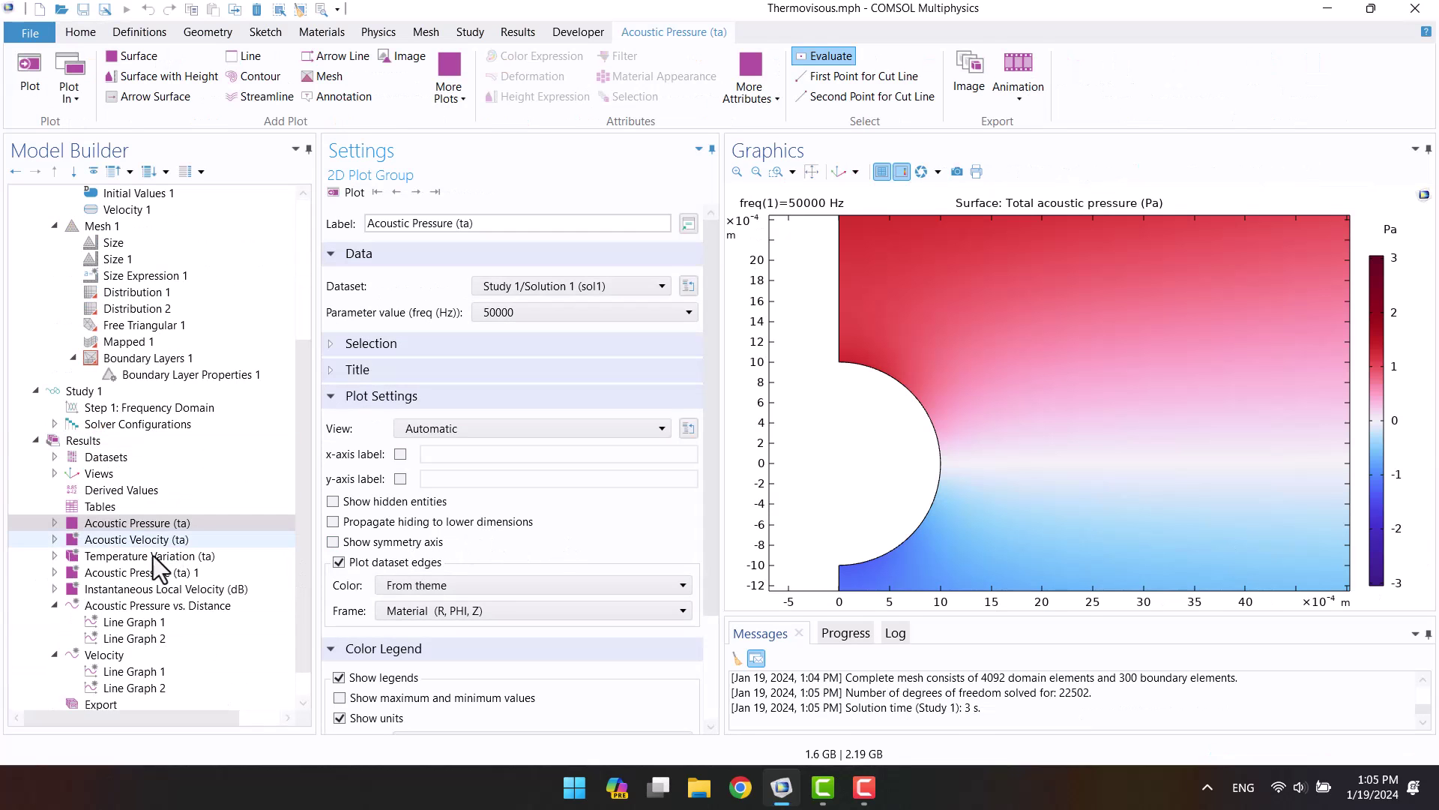
left_click(100, 604)
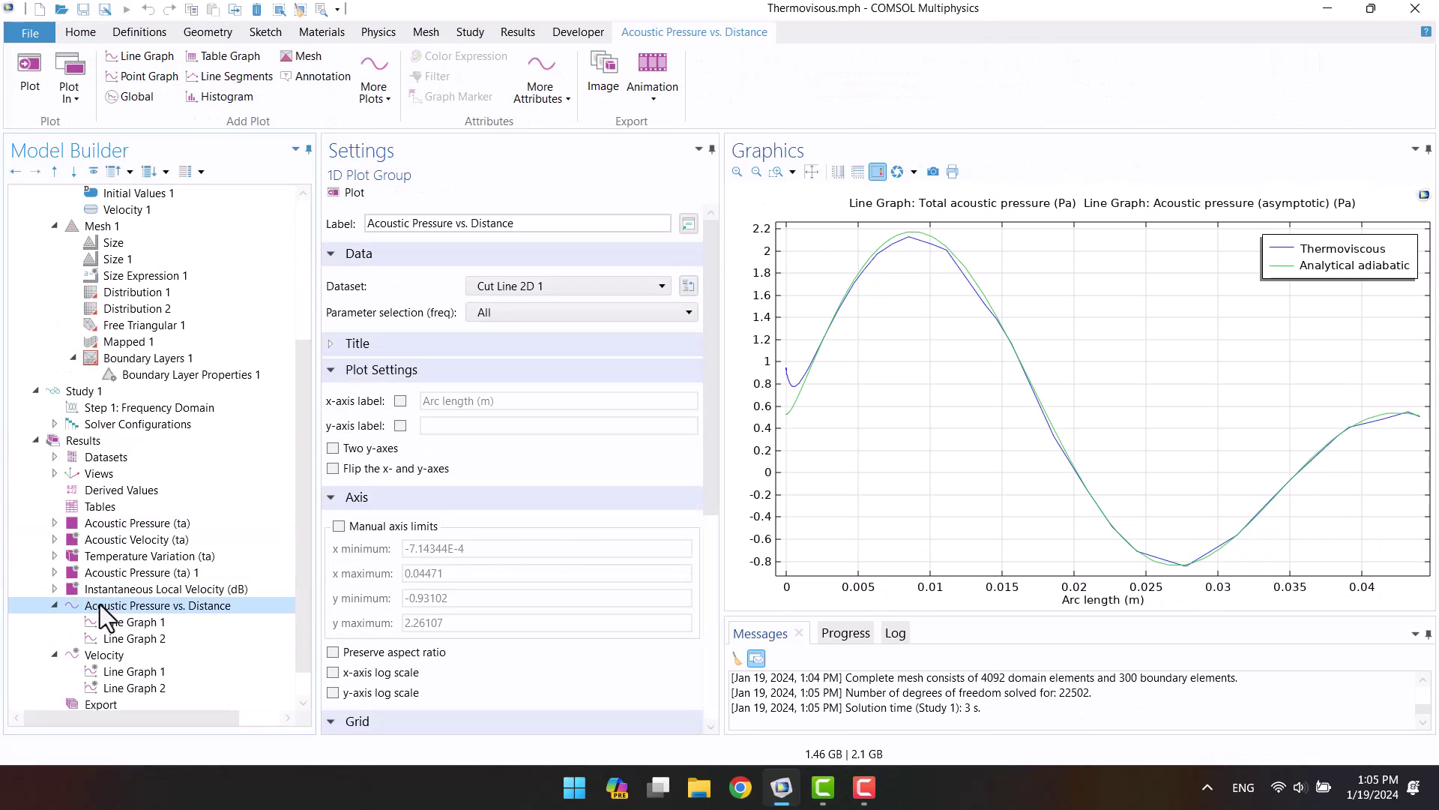
left_click(83, 653)
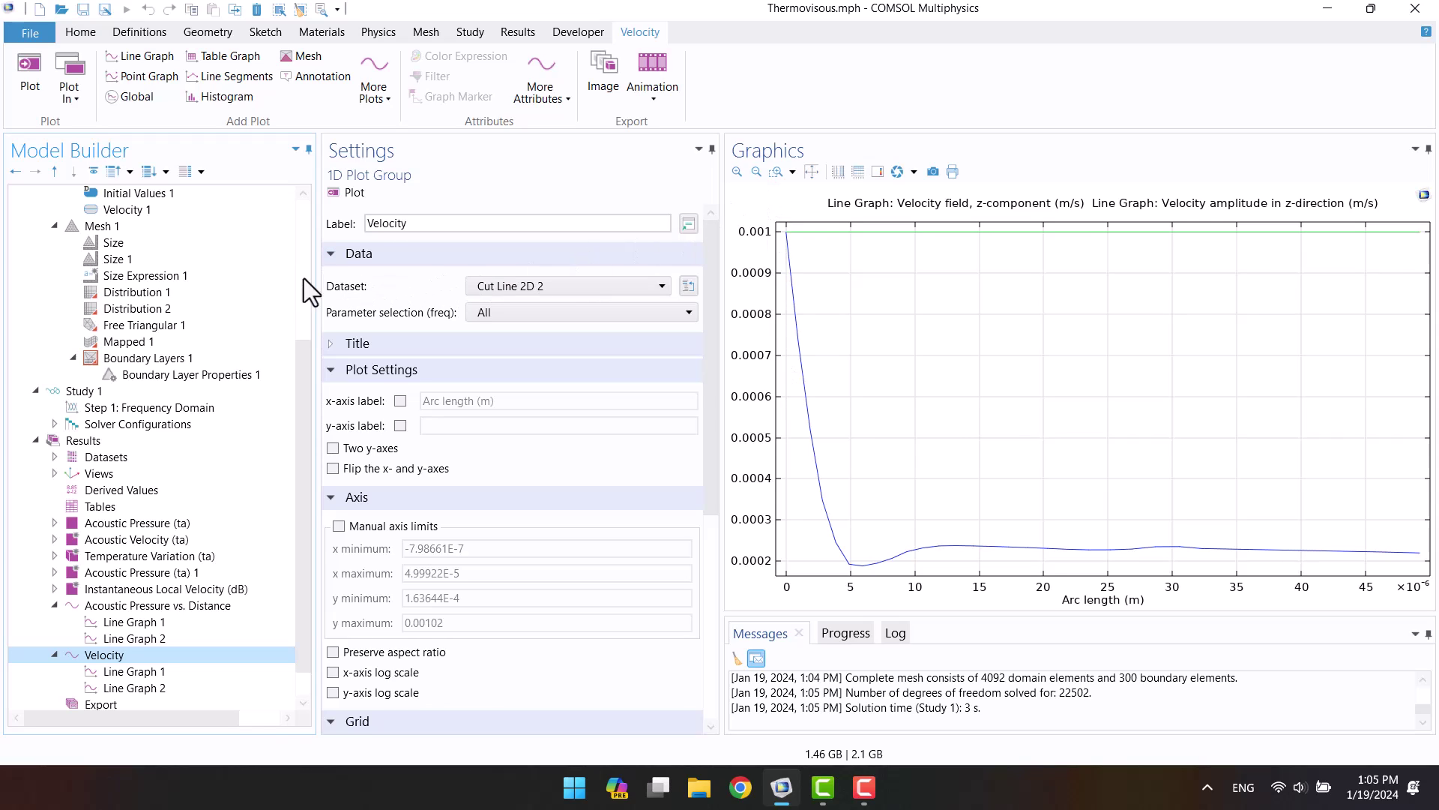
Step: Review the settings of Free Triangular 1, Distribution 1 and Distribution 2 in Mesh 1
left_click(86, 324)
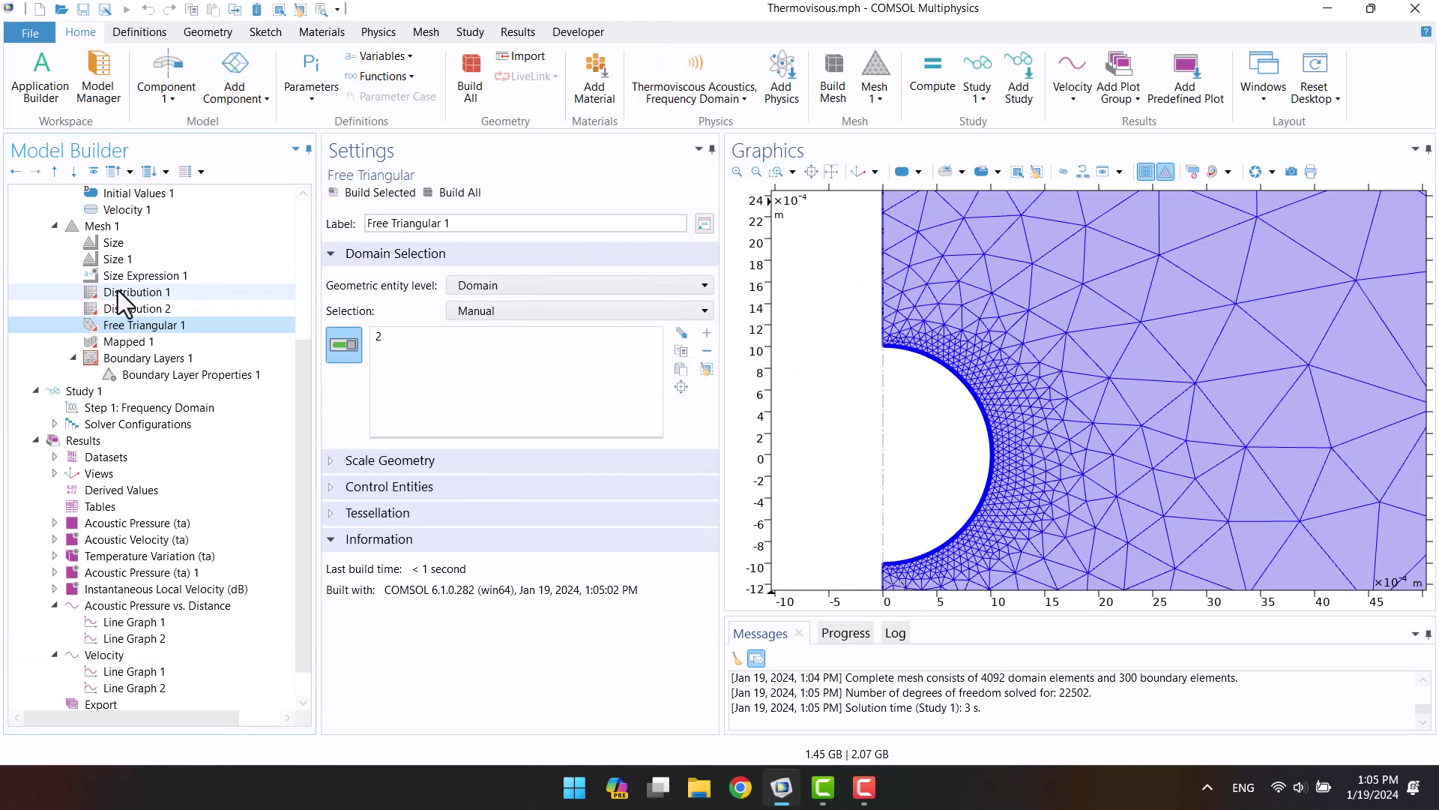
left_click(121, 292)
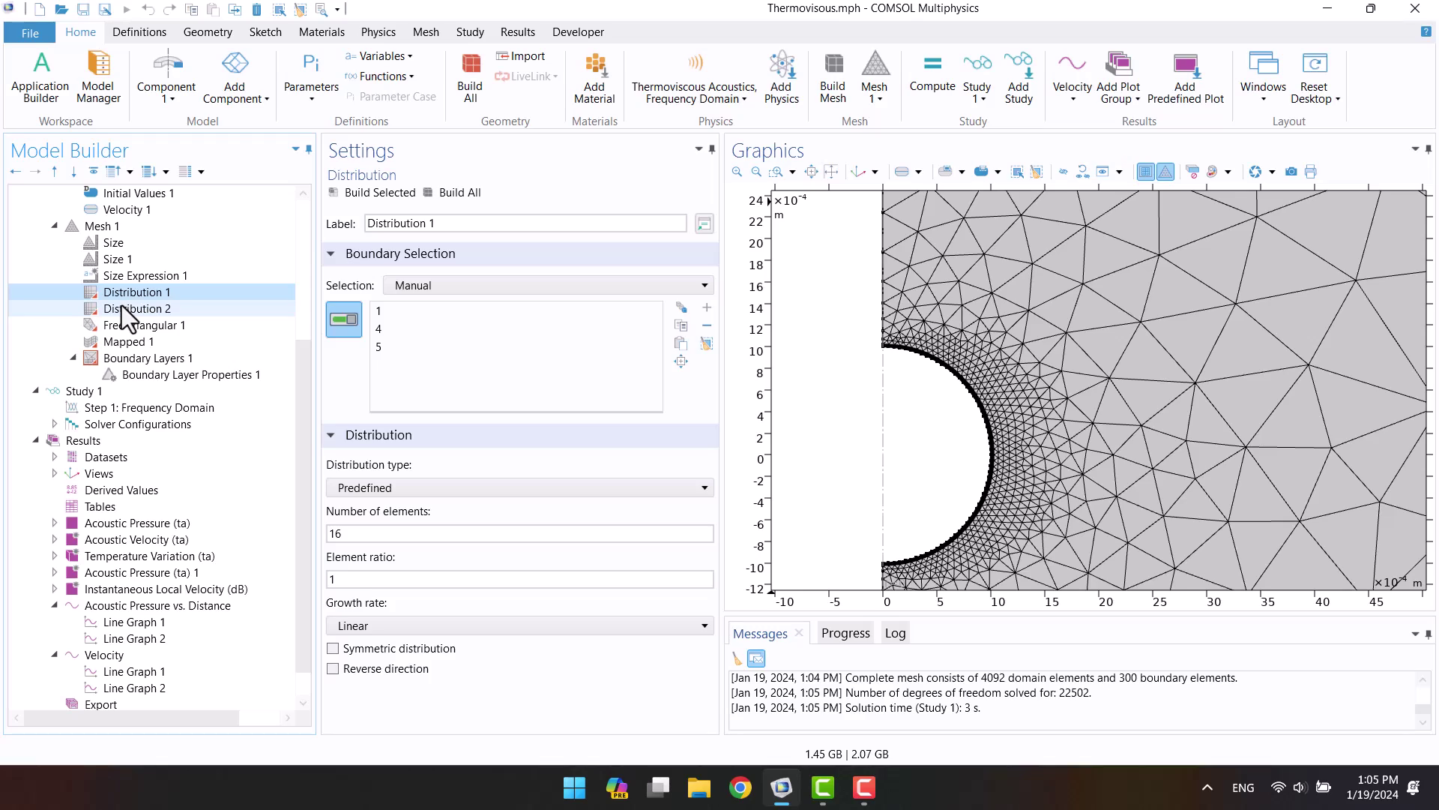
left_click(122, 305)
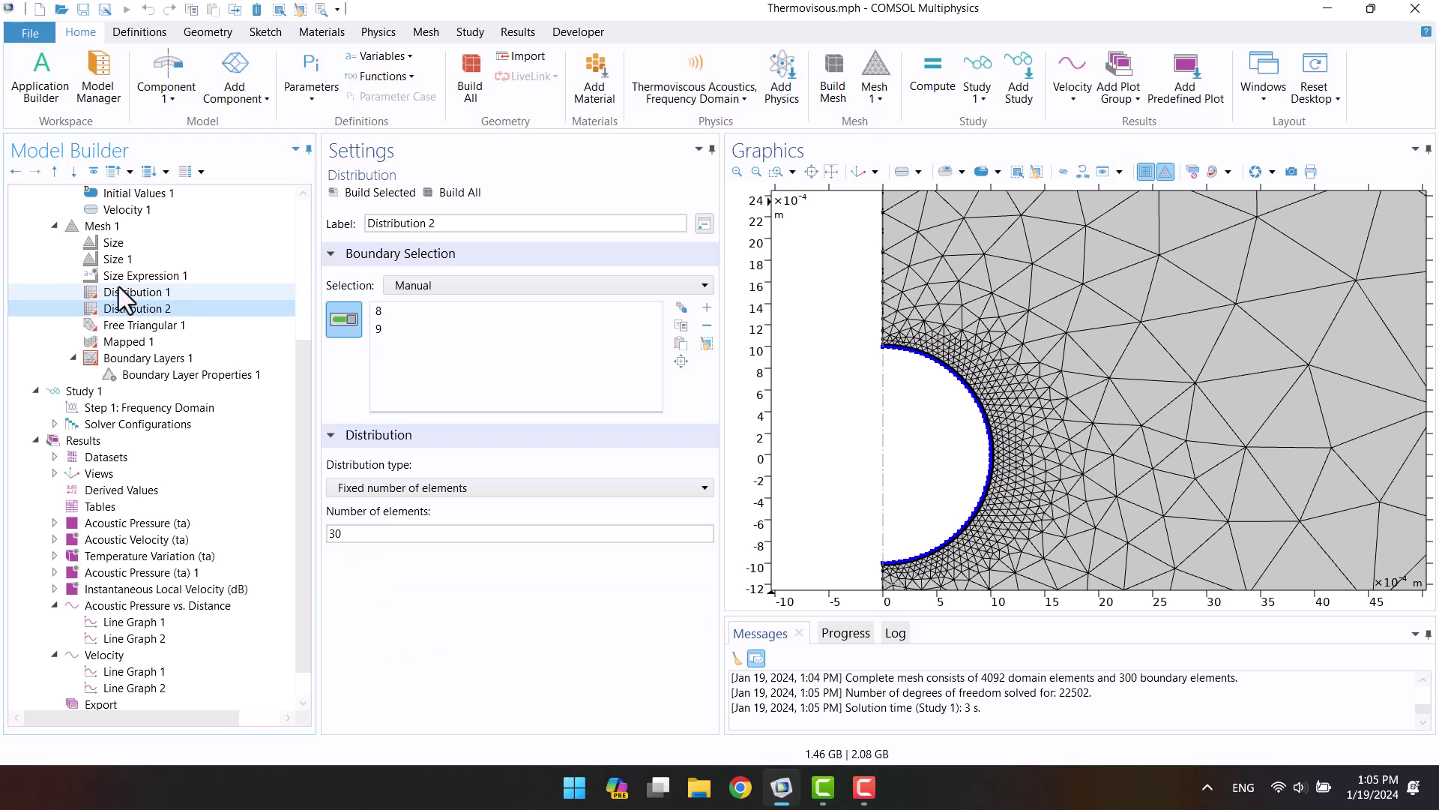